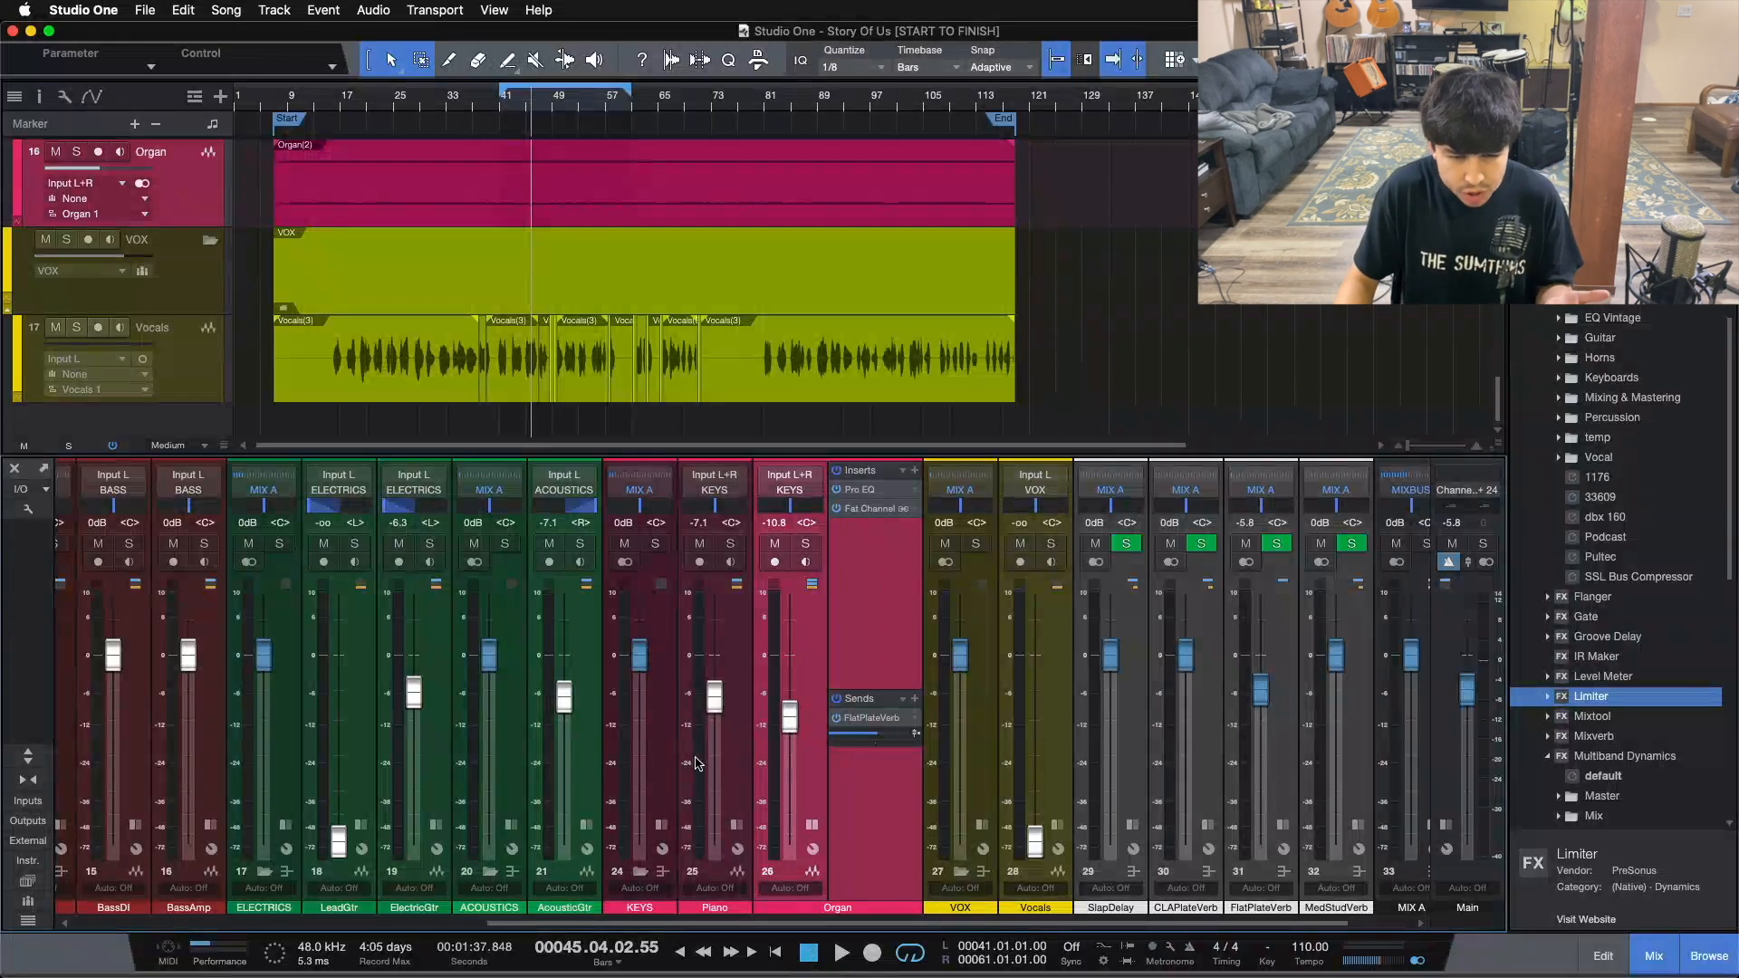
Step: Play the mix from the loop start at bar 41 and collapse the Organ channel's inserts and sends
{"action": "left_click", "coordinate": [660, 733]}
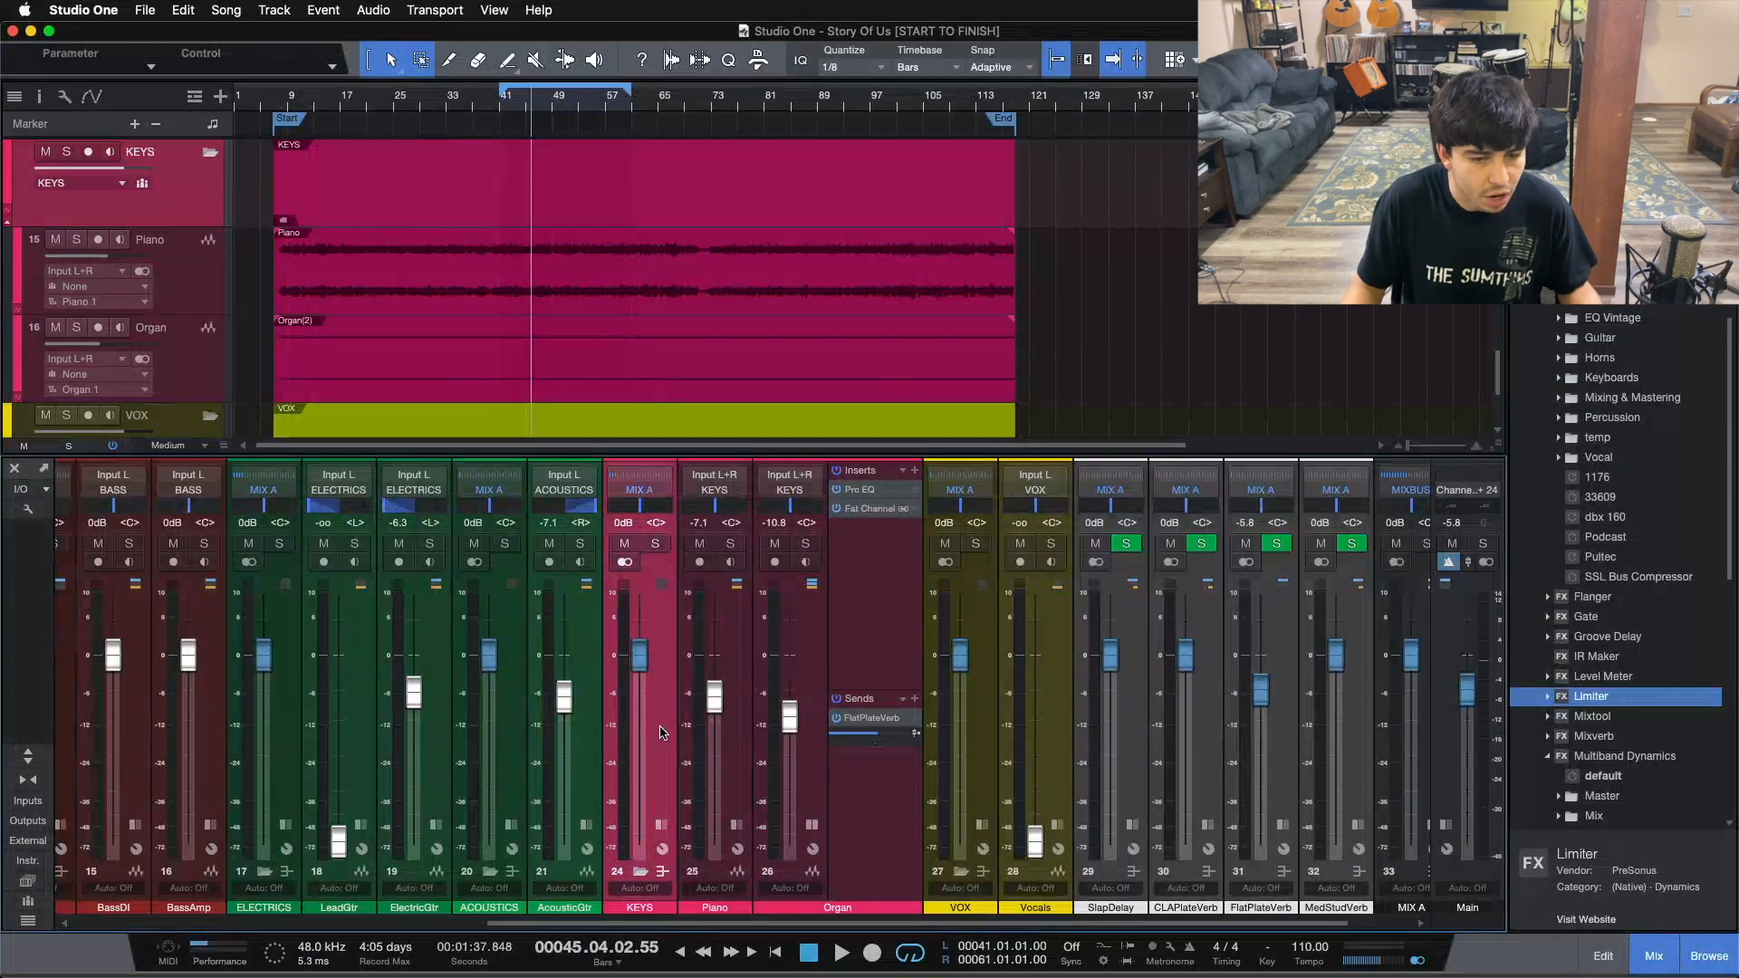
{"action": "left_click_drag", "start_coordinate": [625, 924], "coordinate": [679, 924]}
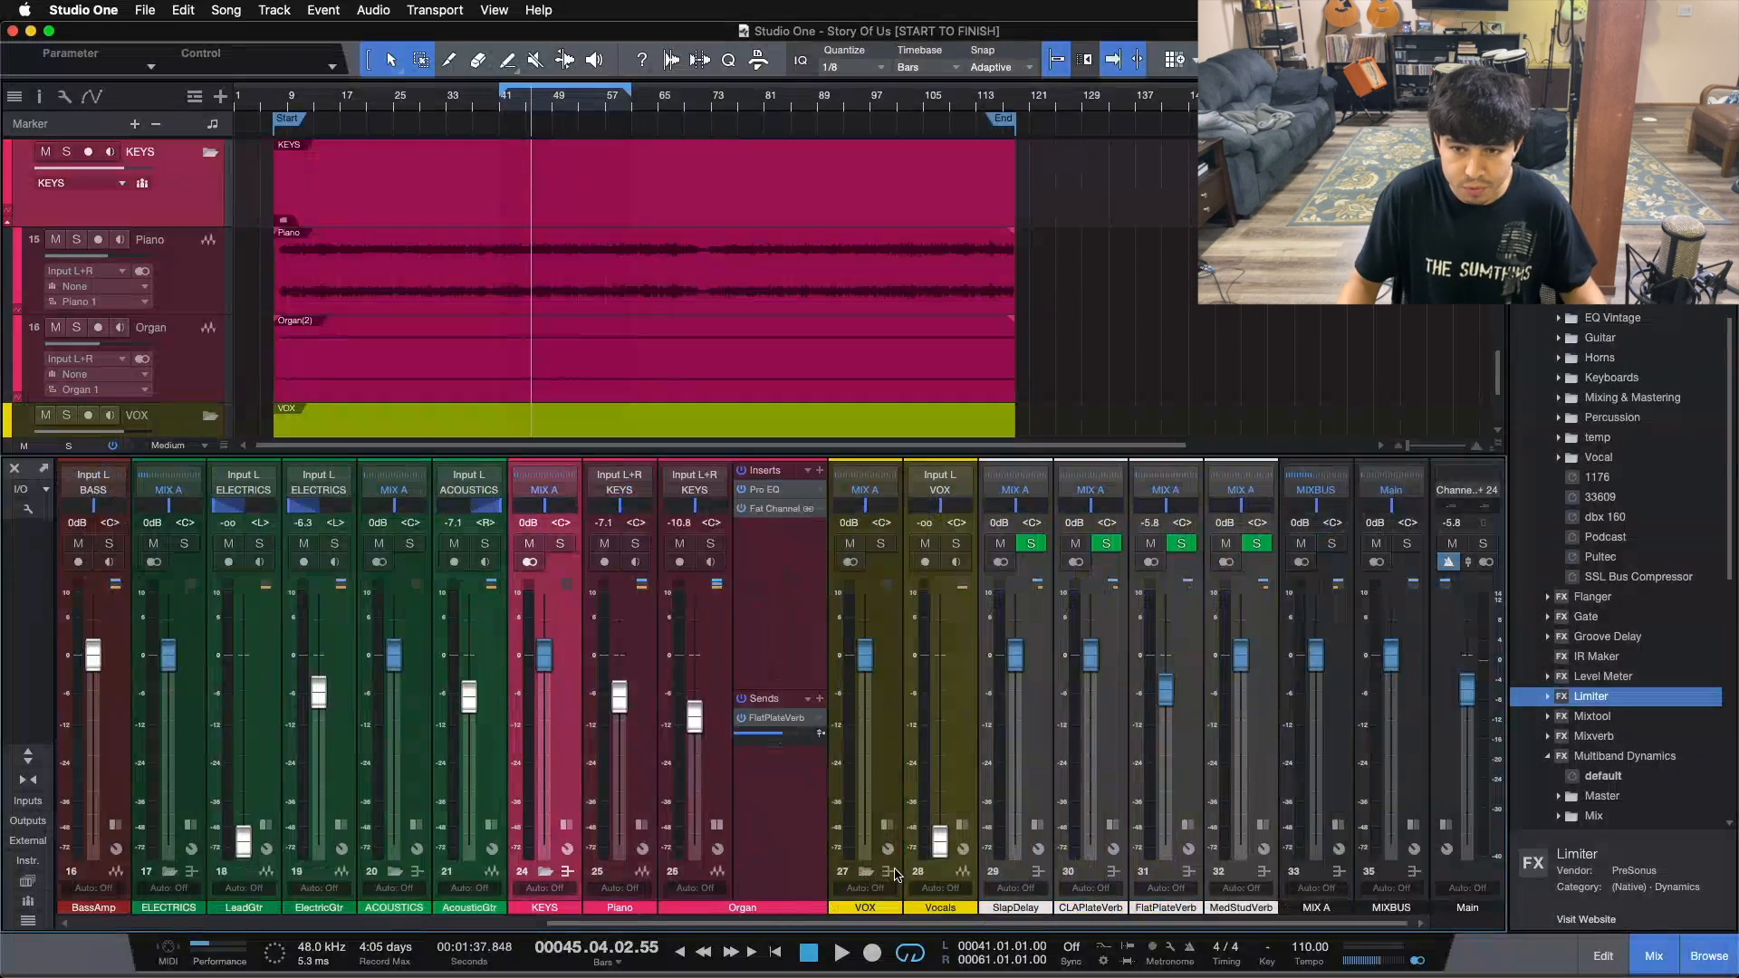
{"action": "left_click_drag", "start_coordinate": [896, 923], "coordinate": [634, 949]}
{"action": "key", "text": "KP_1"}
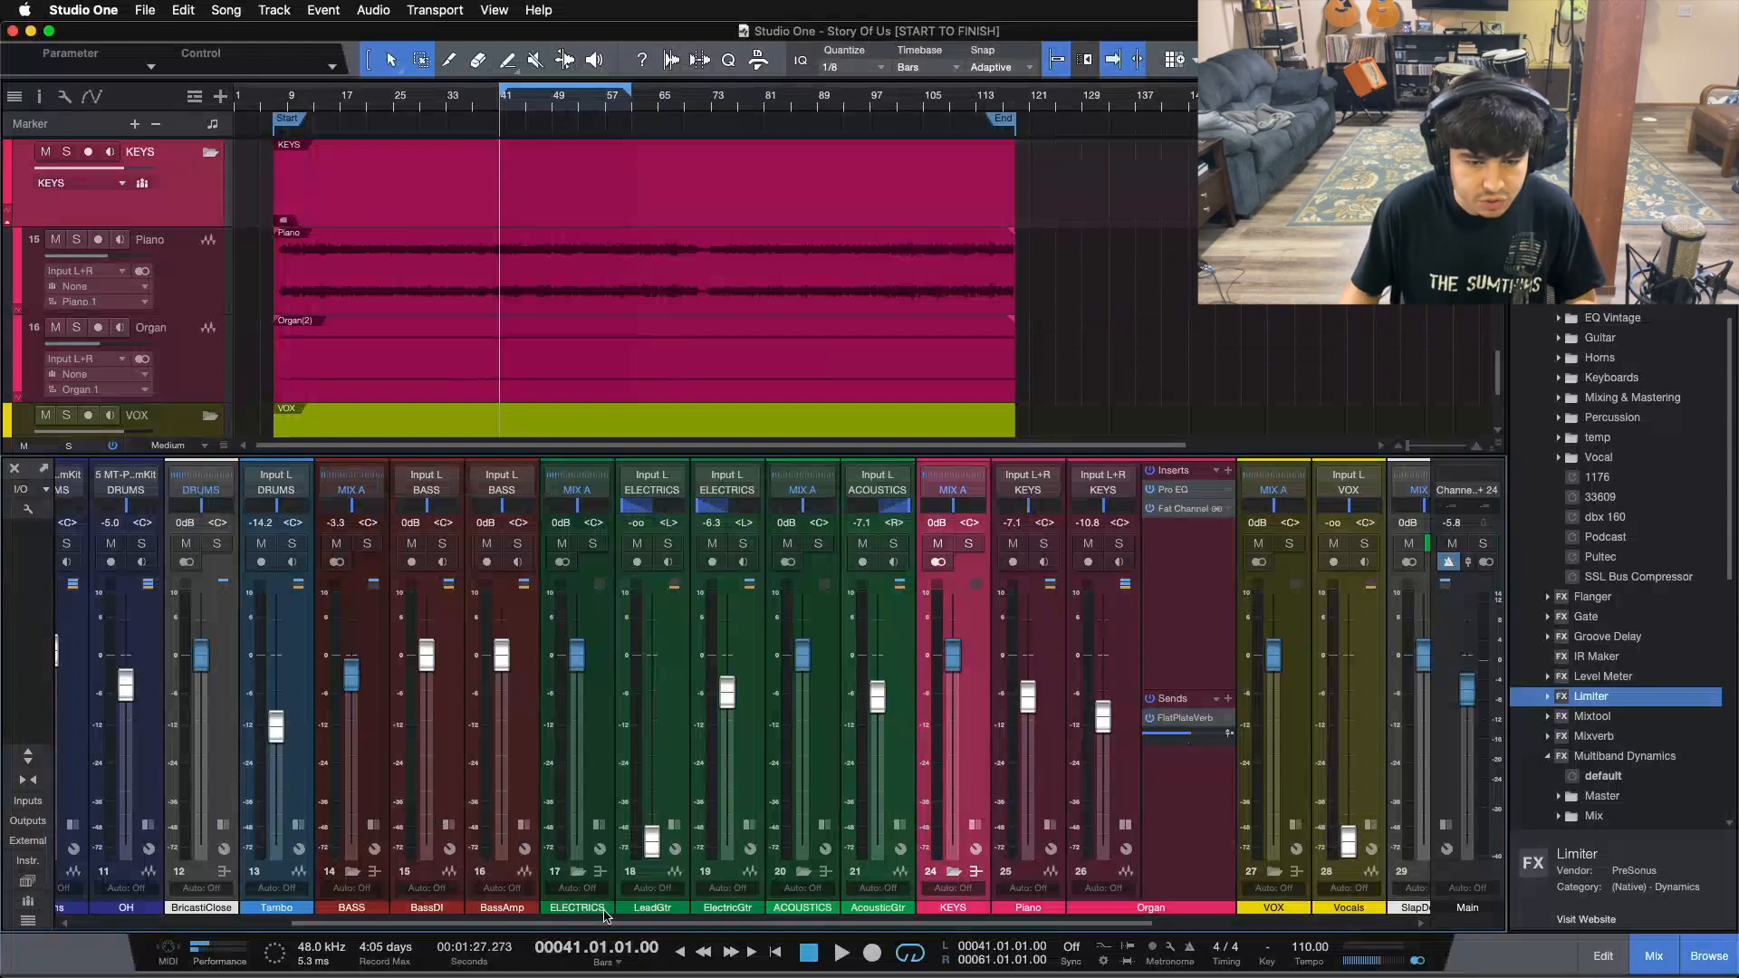
{"action": "left_click_drag", "start_coordinate": [605, 924], "coordinate": [868, 842]}
{"action": "key", "text": "space"}
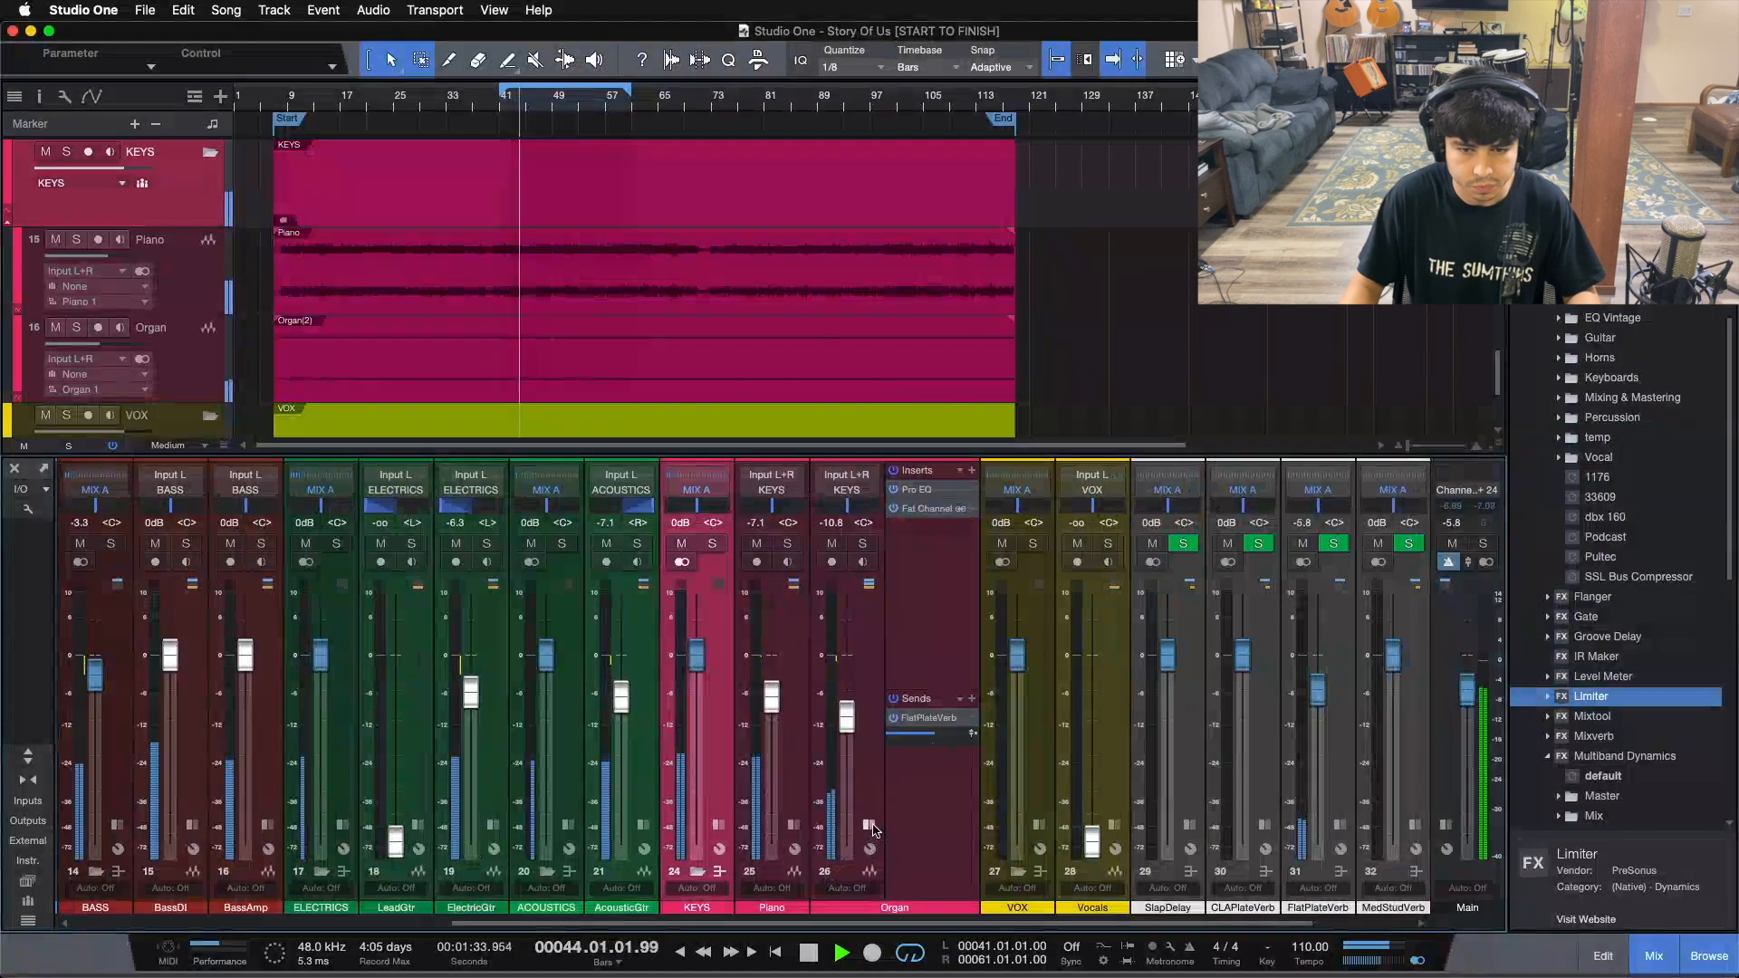
{"action": "left_click", "coordinate": [871, 827]}
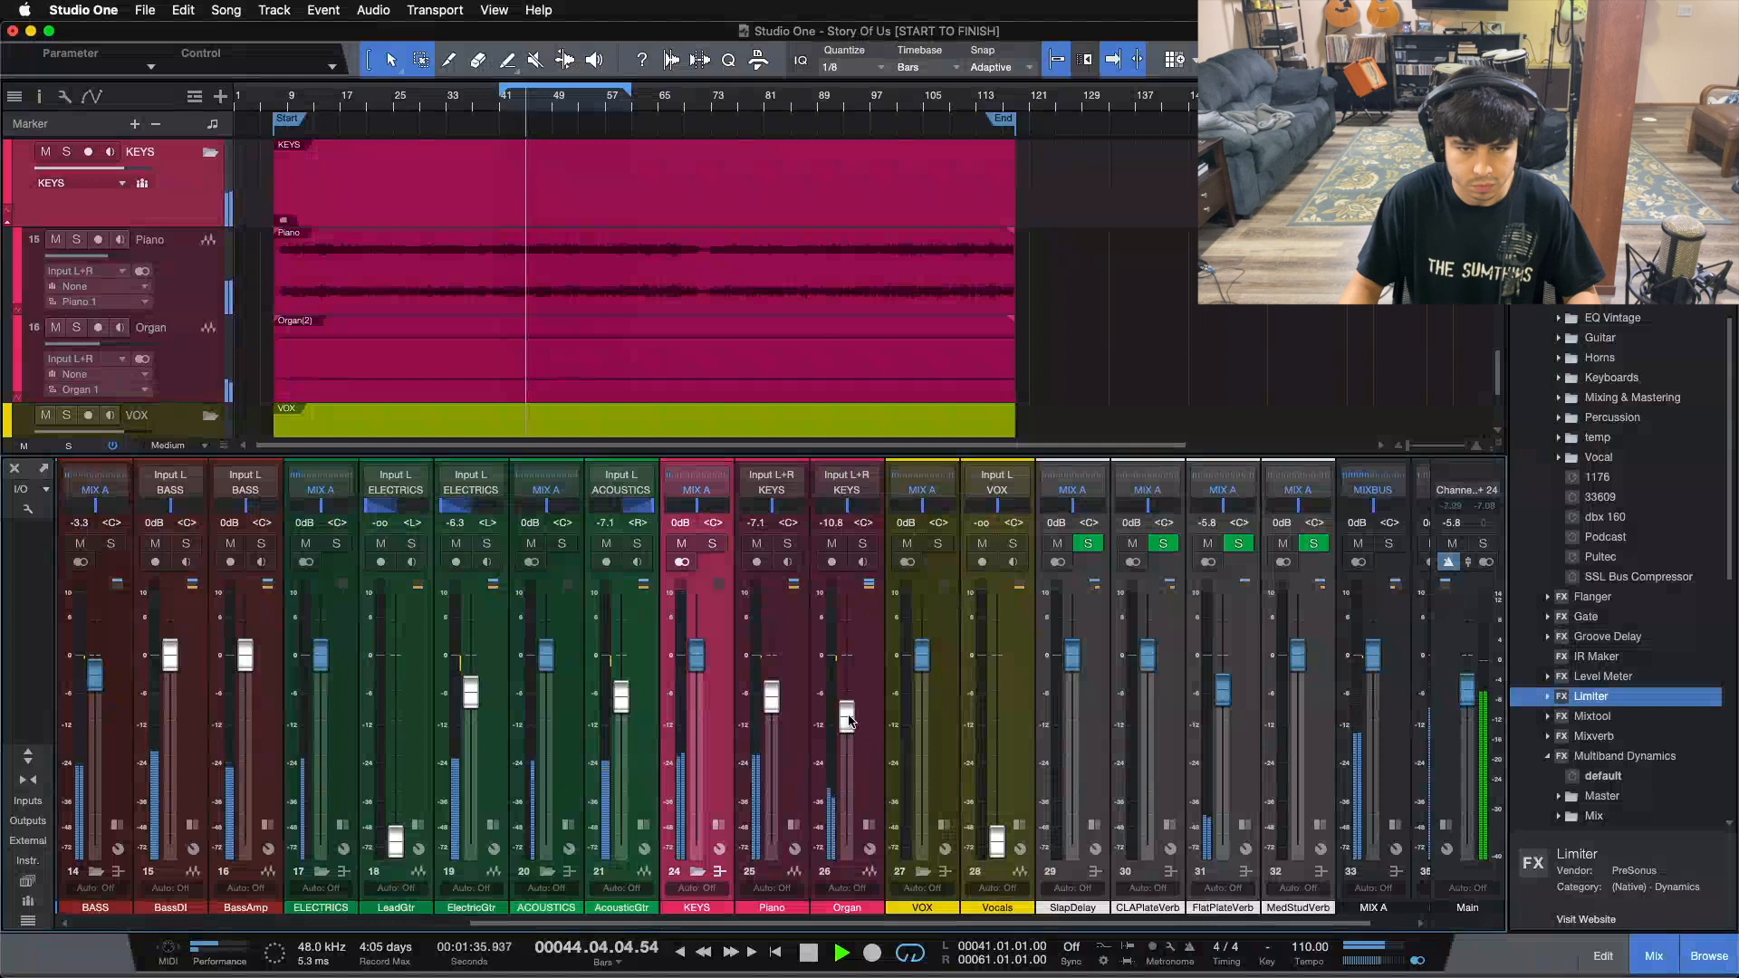
Step: Solo the drums and bass with the output in mono, and add the Piano to the soloed channels
{"action": "left_click_drag", "start_coordinate": [881, 924], "coordinate": [473, 924]}
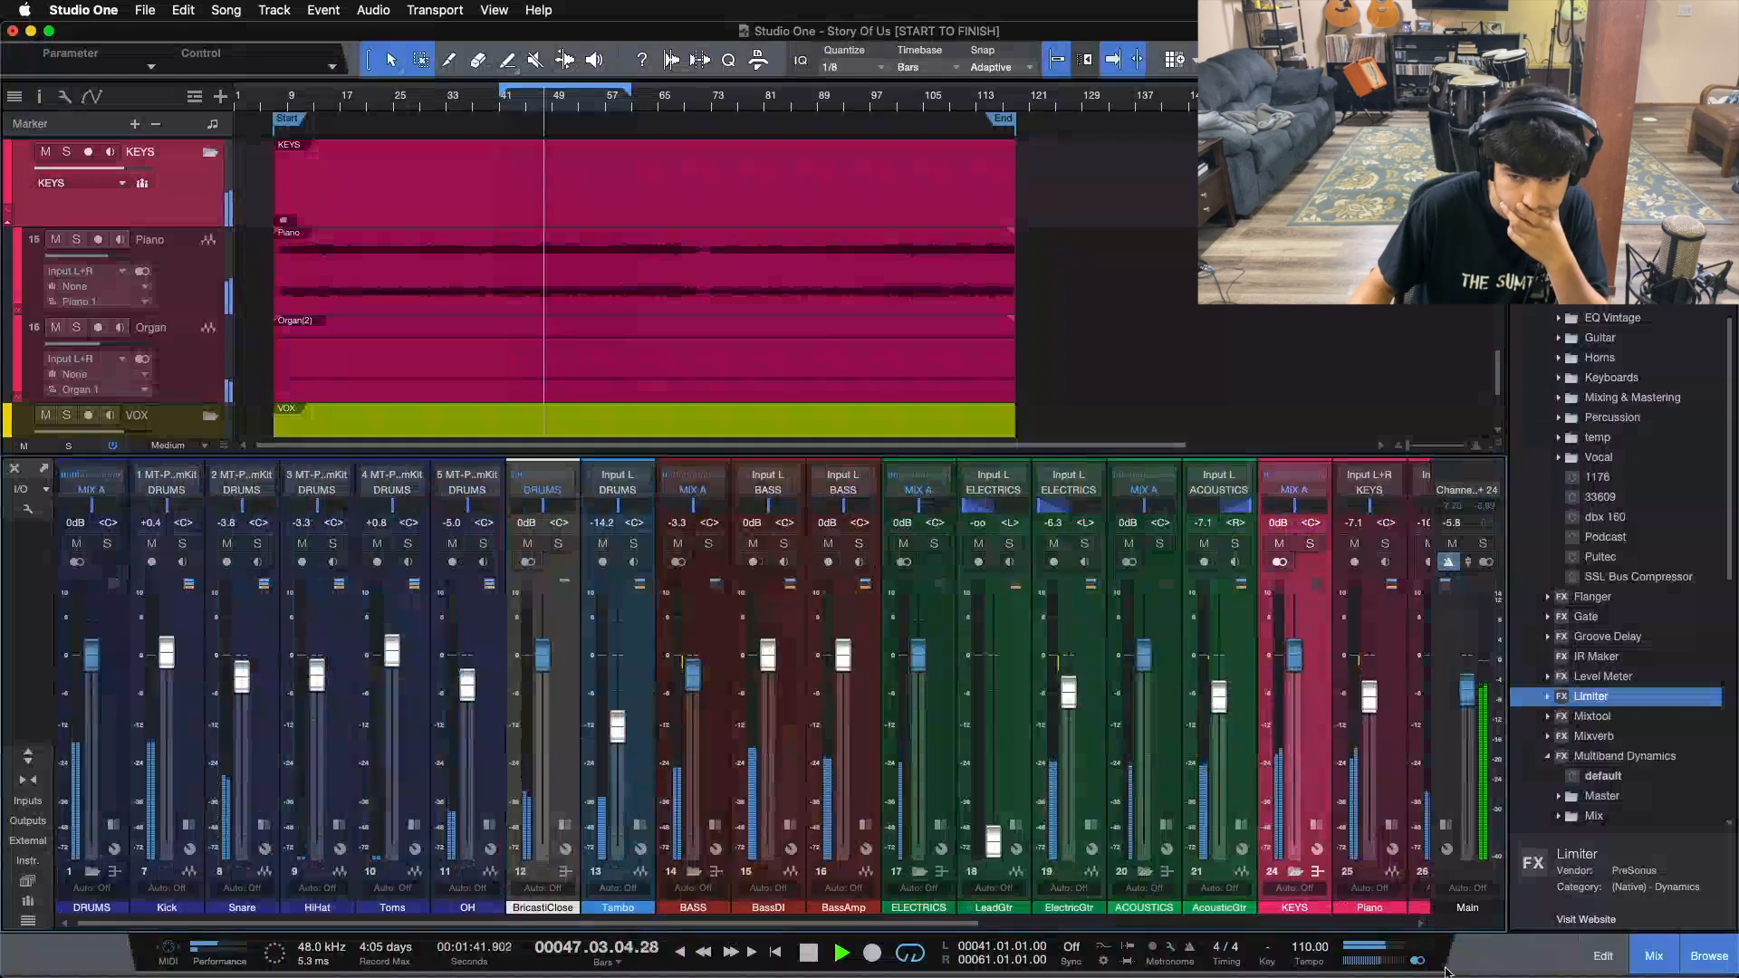
{"action": "left_click", "coordinate": [118, 543]}
{"action": "left_click", "coordinate": [710, 543]}
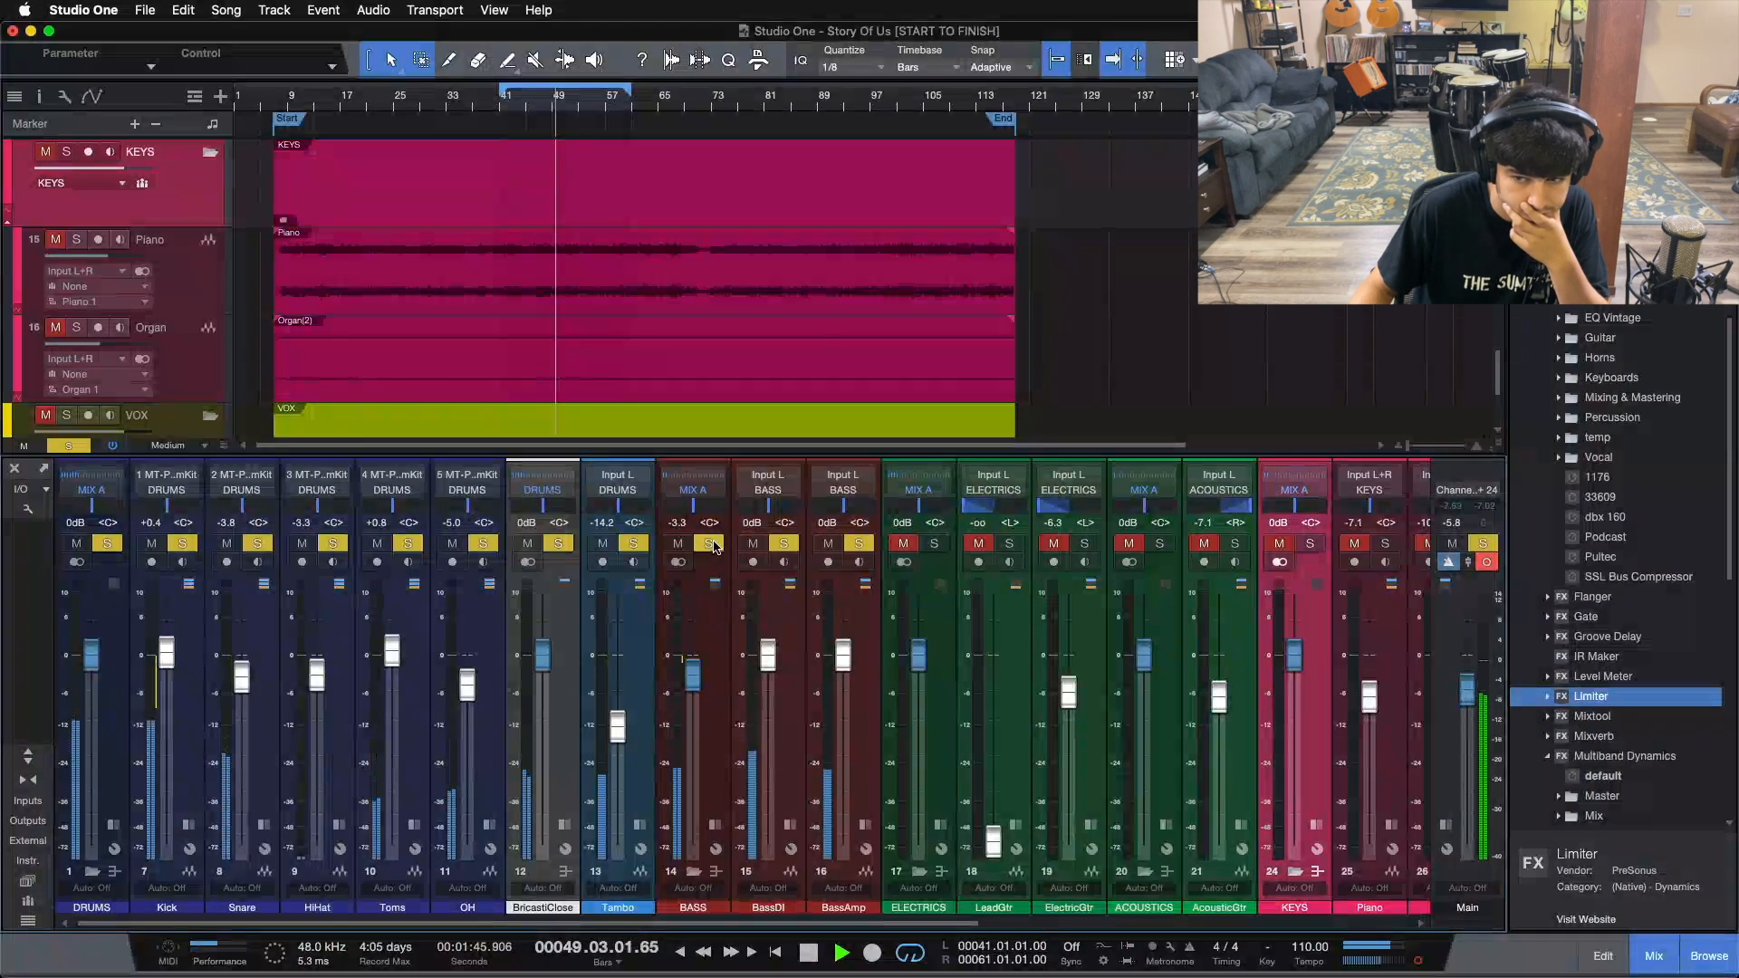
{"action": "left_click_drag", "start_coordinate": [710, 922], "coordinate": [865, 916]}
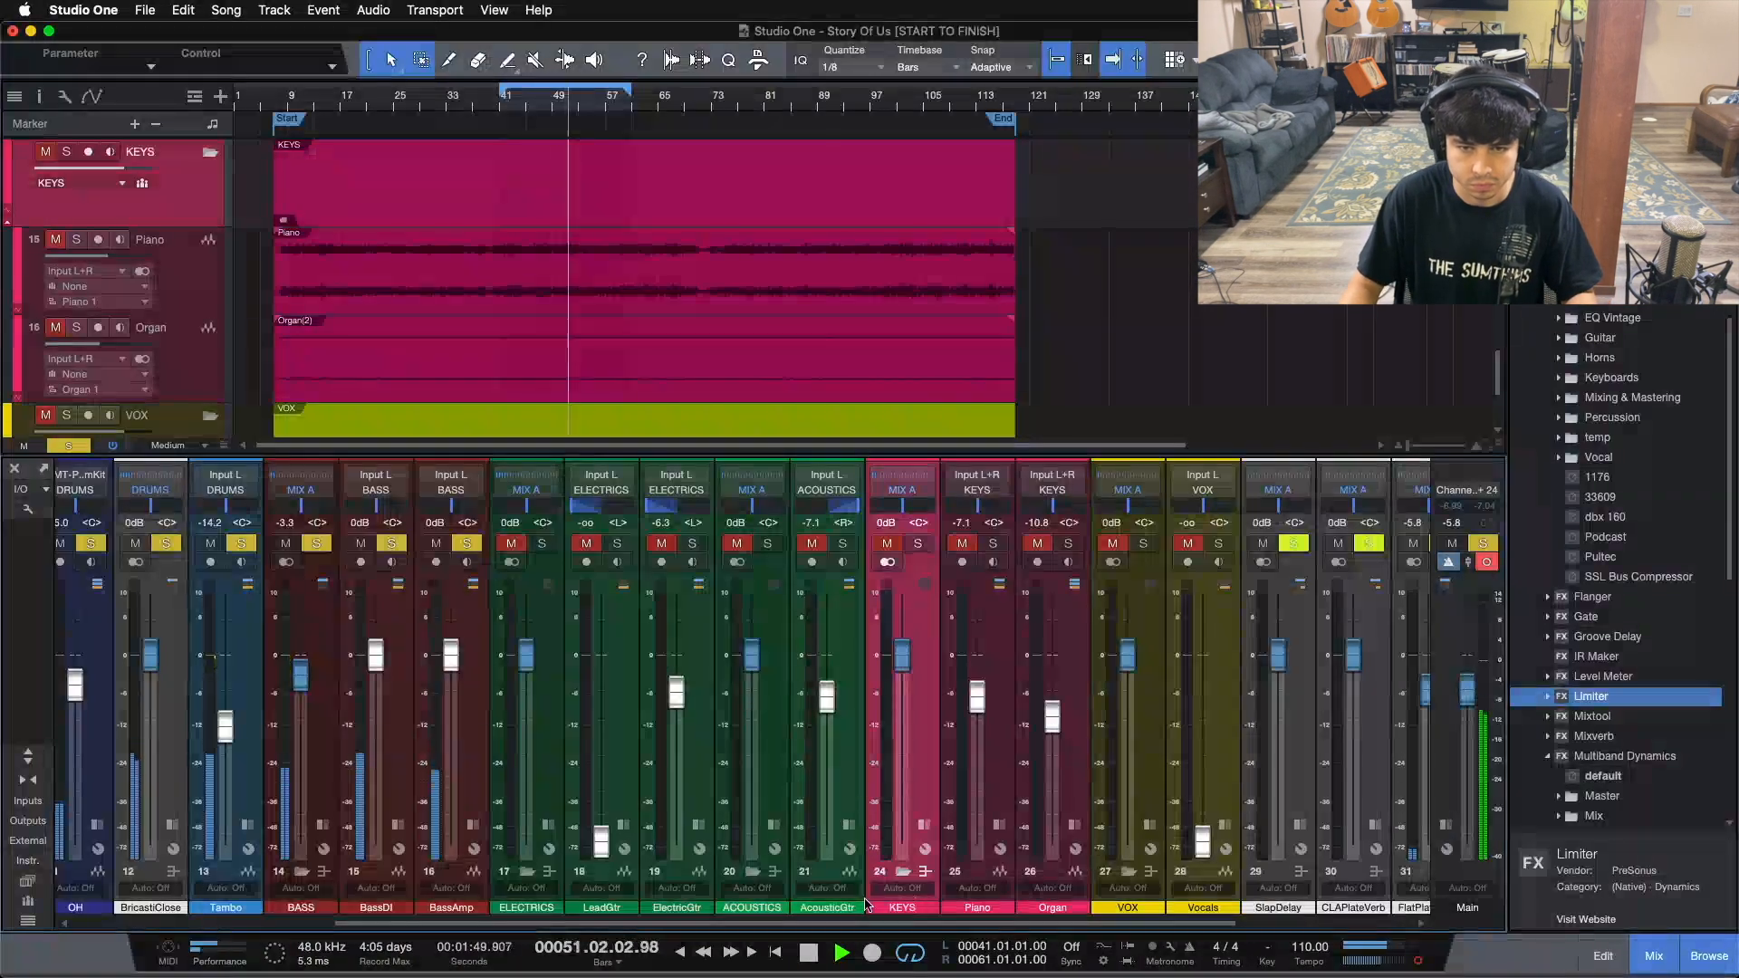
{"action": "left_click", "coordinate": [991, 543]}
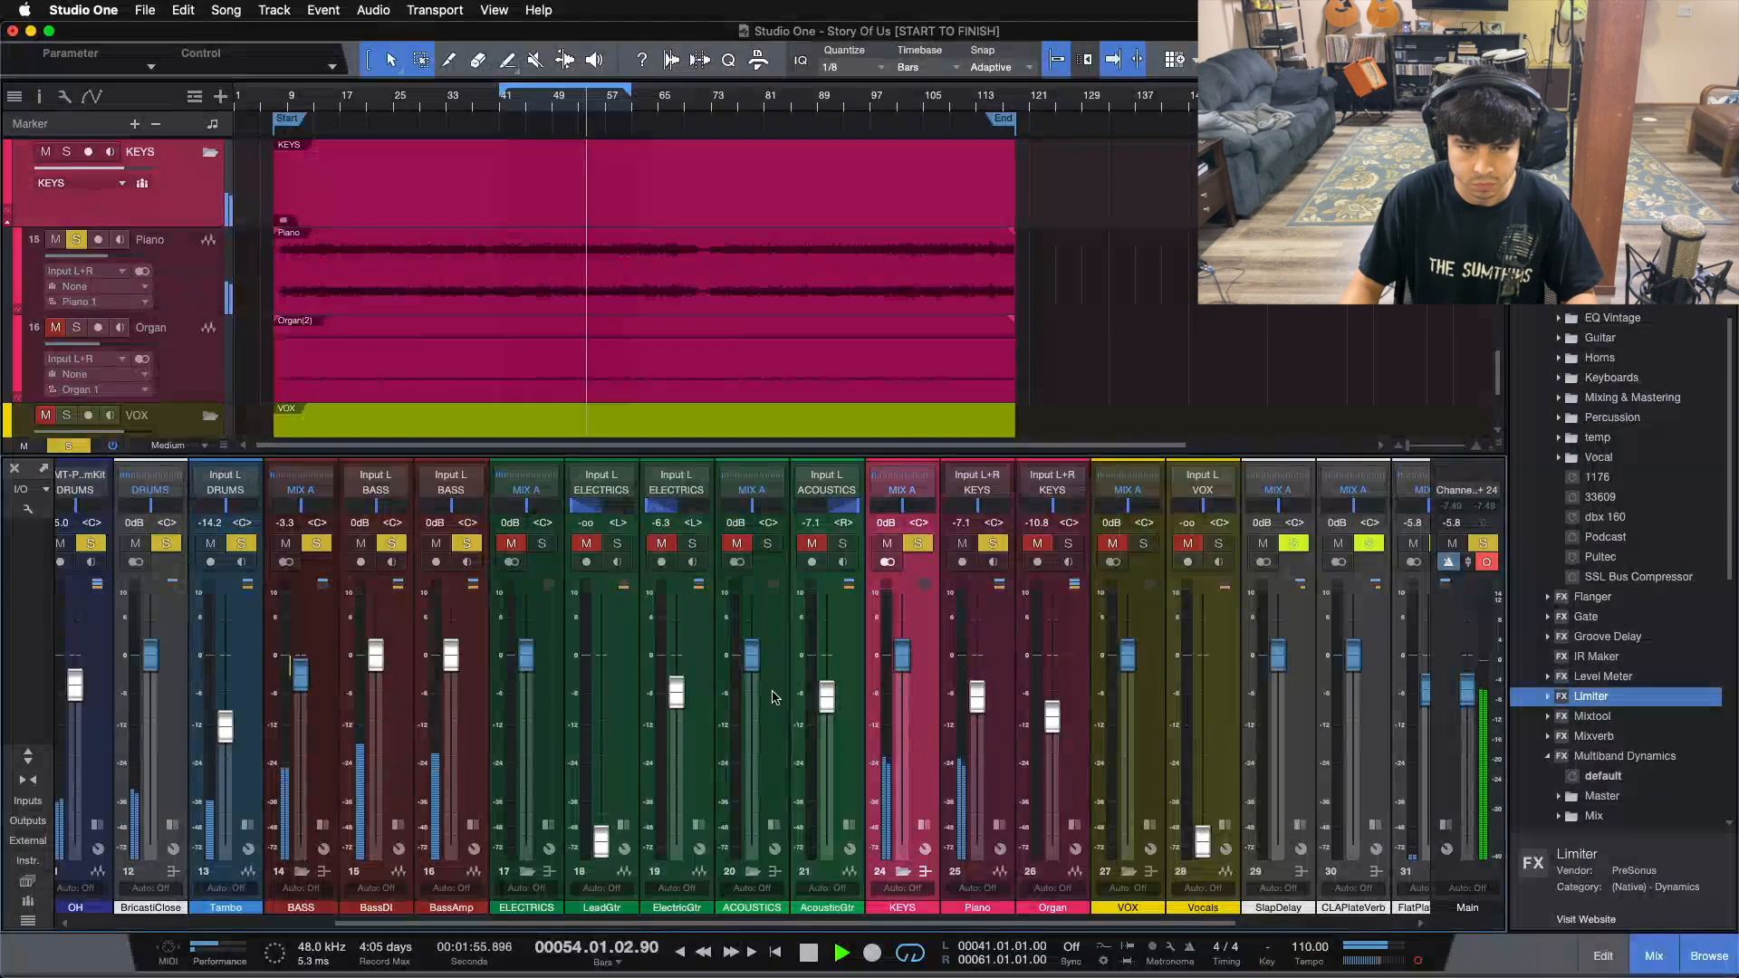
Step: Add the AcousticGtr, ElectricGtr and Organ channels to the soloed mix, and clear all solos after listening
{"action": "left_click", "coordinate": [828, 648]}
{"action": "left_click", "coordinate": [695, 631]}
{"action": "left_click", "coordinate": [688, 546]}
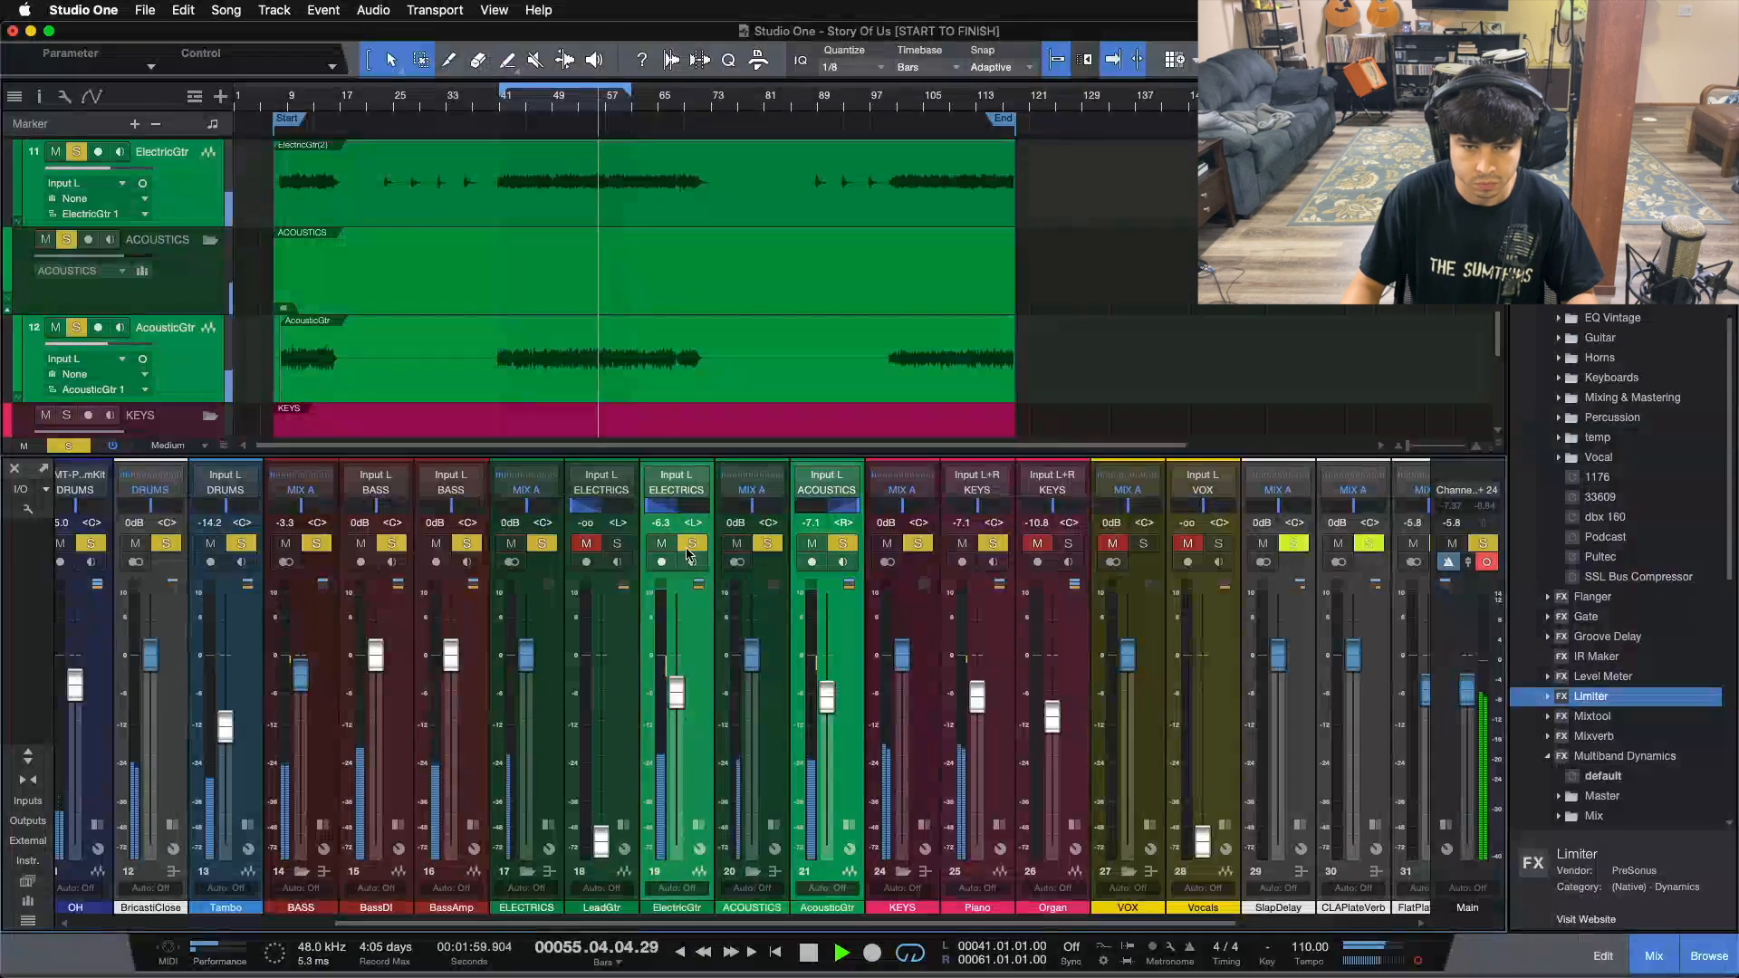
{"action": "left_click", "coordinate": [1068, 544]}
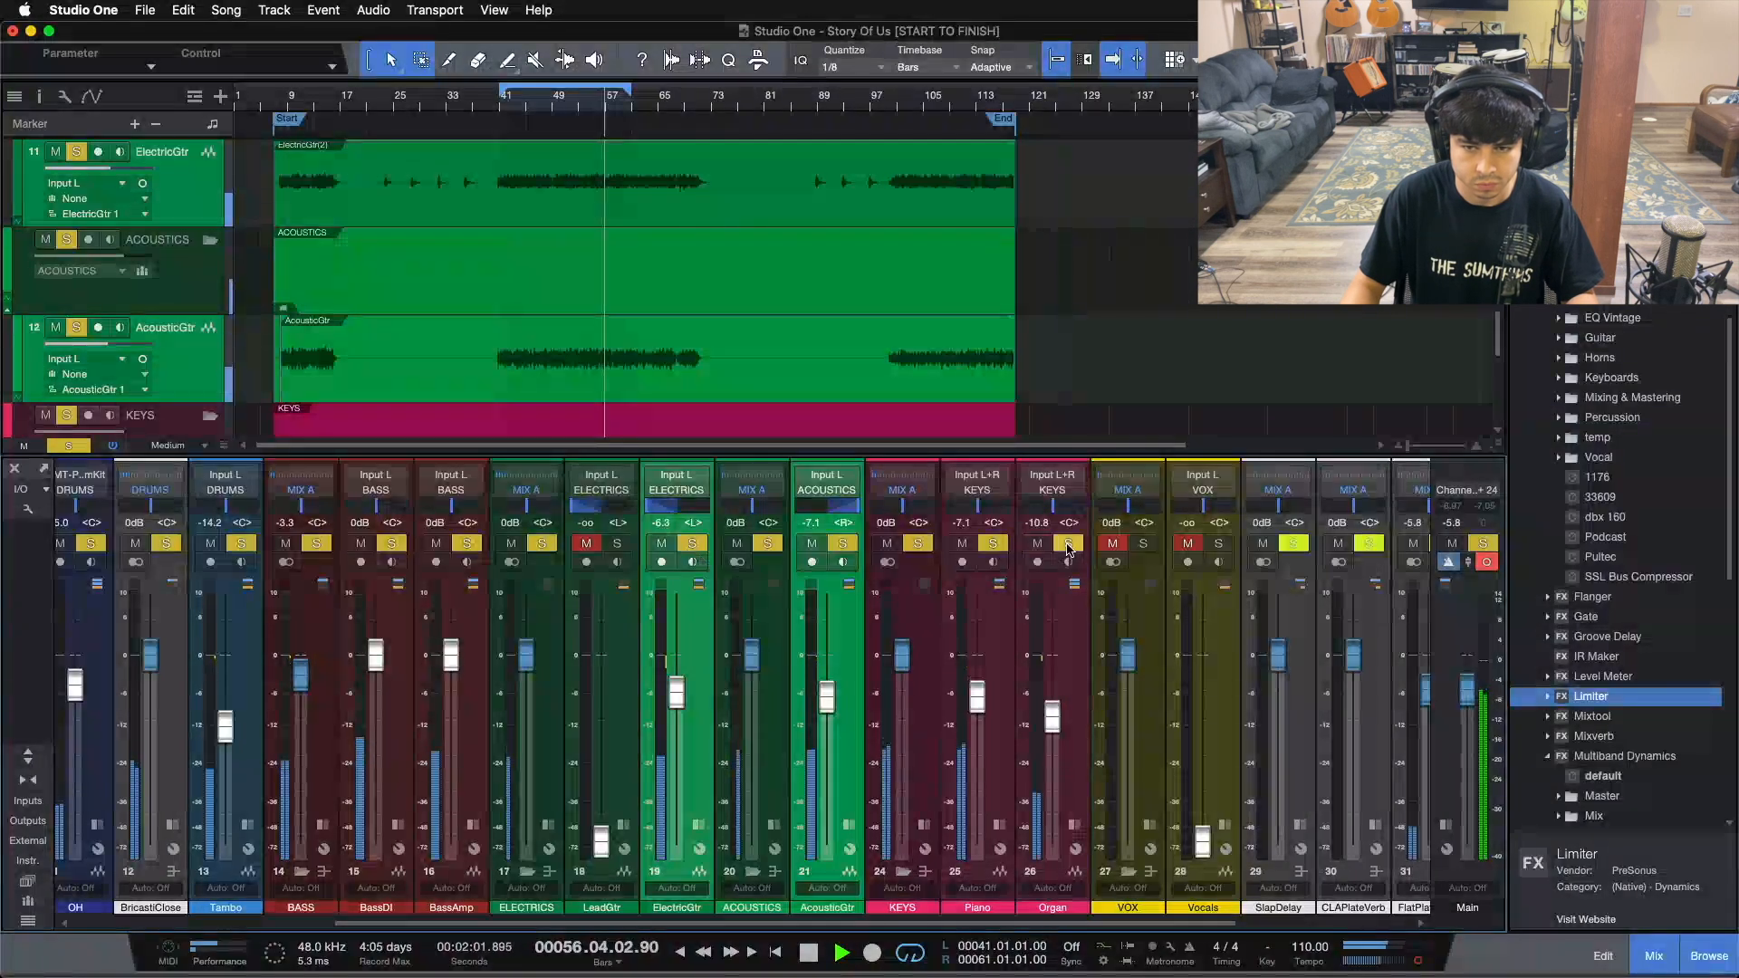
{"action": "scroll", "coordinate": [1132, 634], "scroll_direction": "right", "scroll_amount": 5}
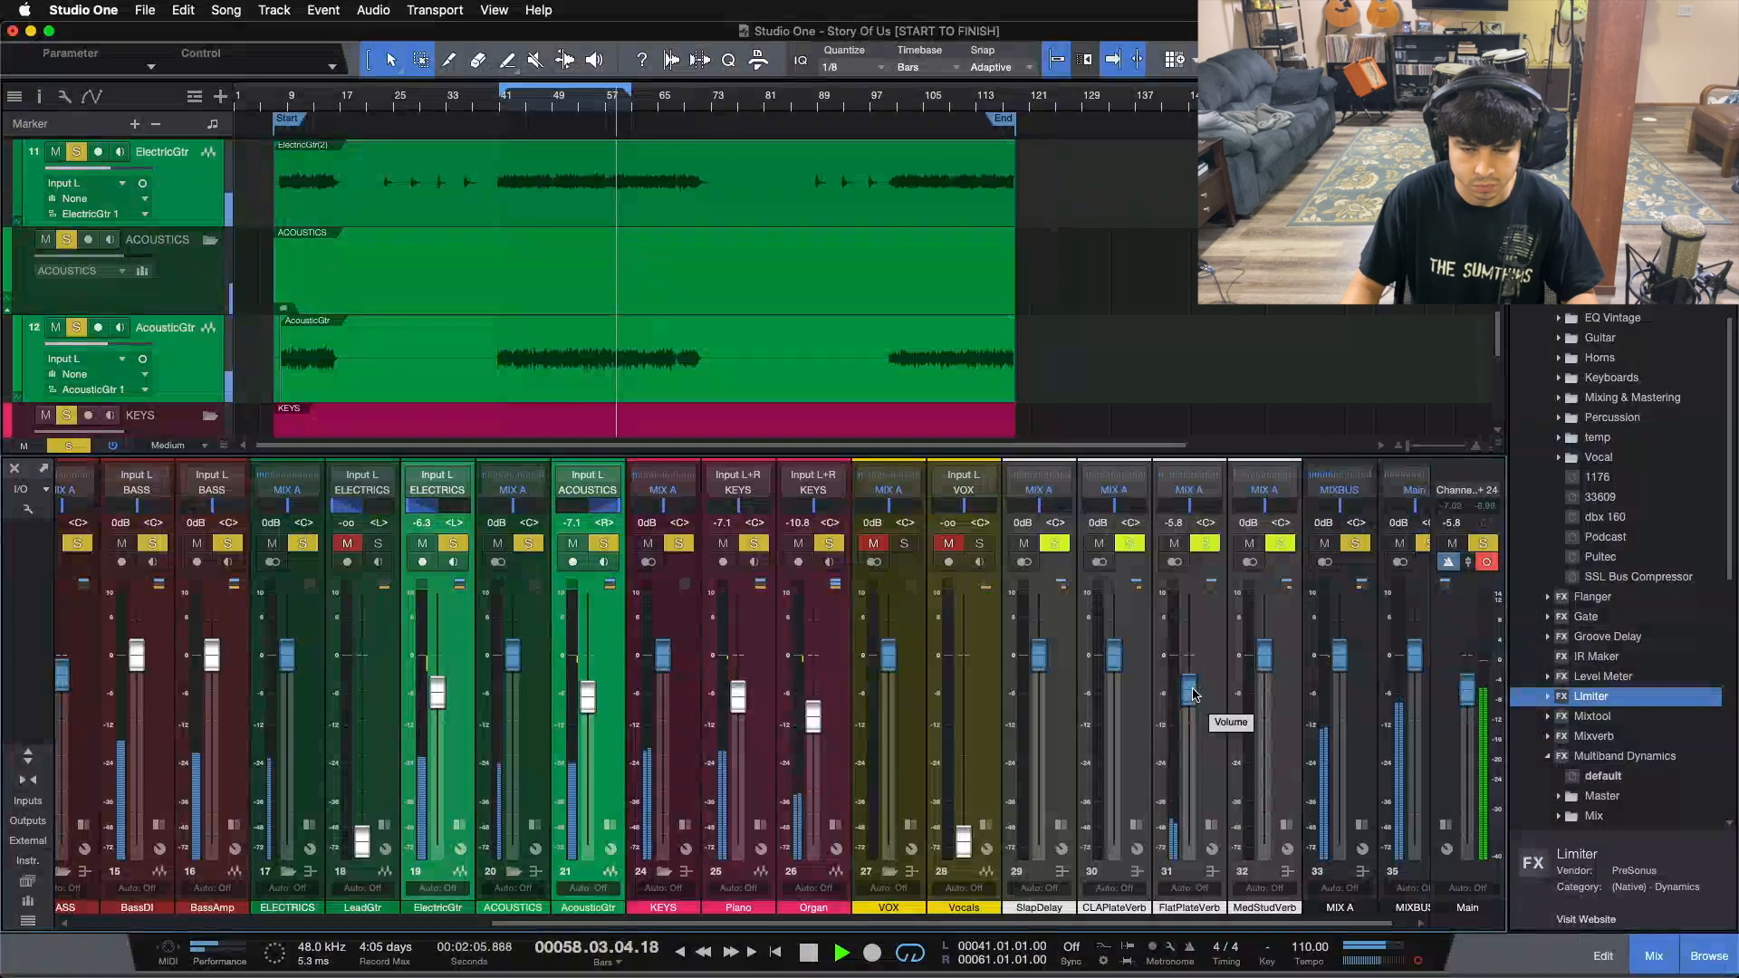
{"action": "key", "text": "shift+s"}
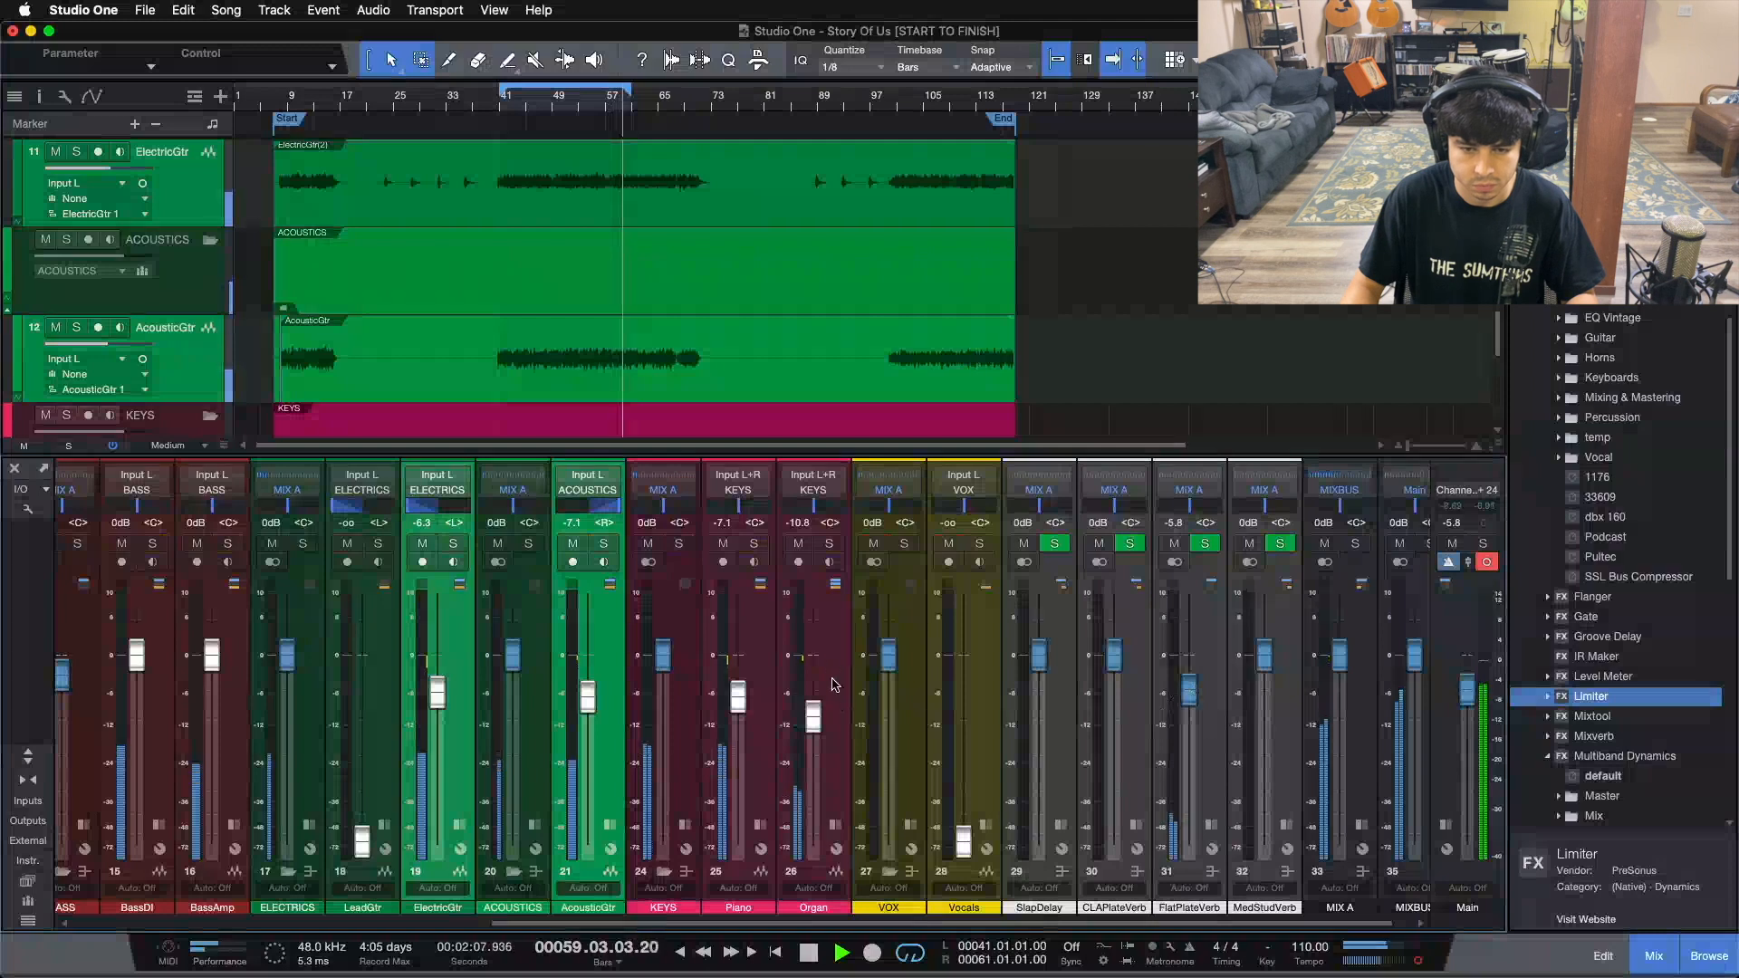
Step: Solo the Organ and compare its sound with the FlatPlateVerb send muted and unmuted
{"action": "left_click", "coordinate": [829, 544]}
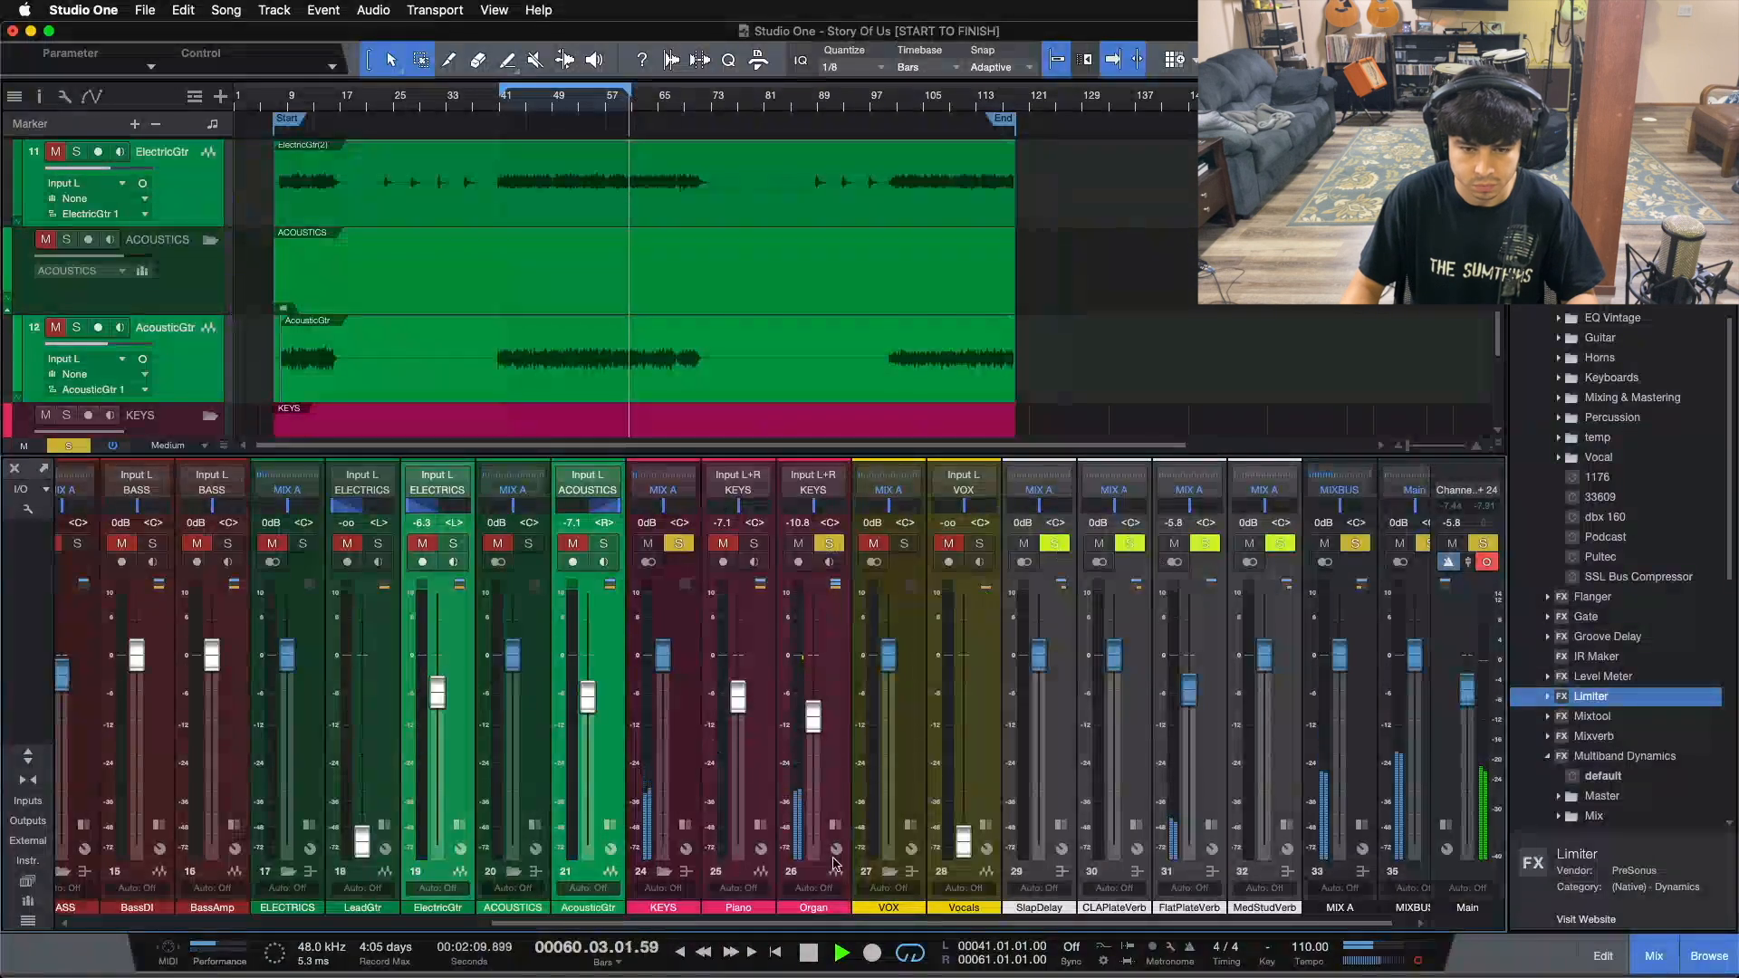
{"action": "left_click", "coordinate": [836, 826]}
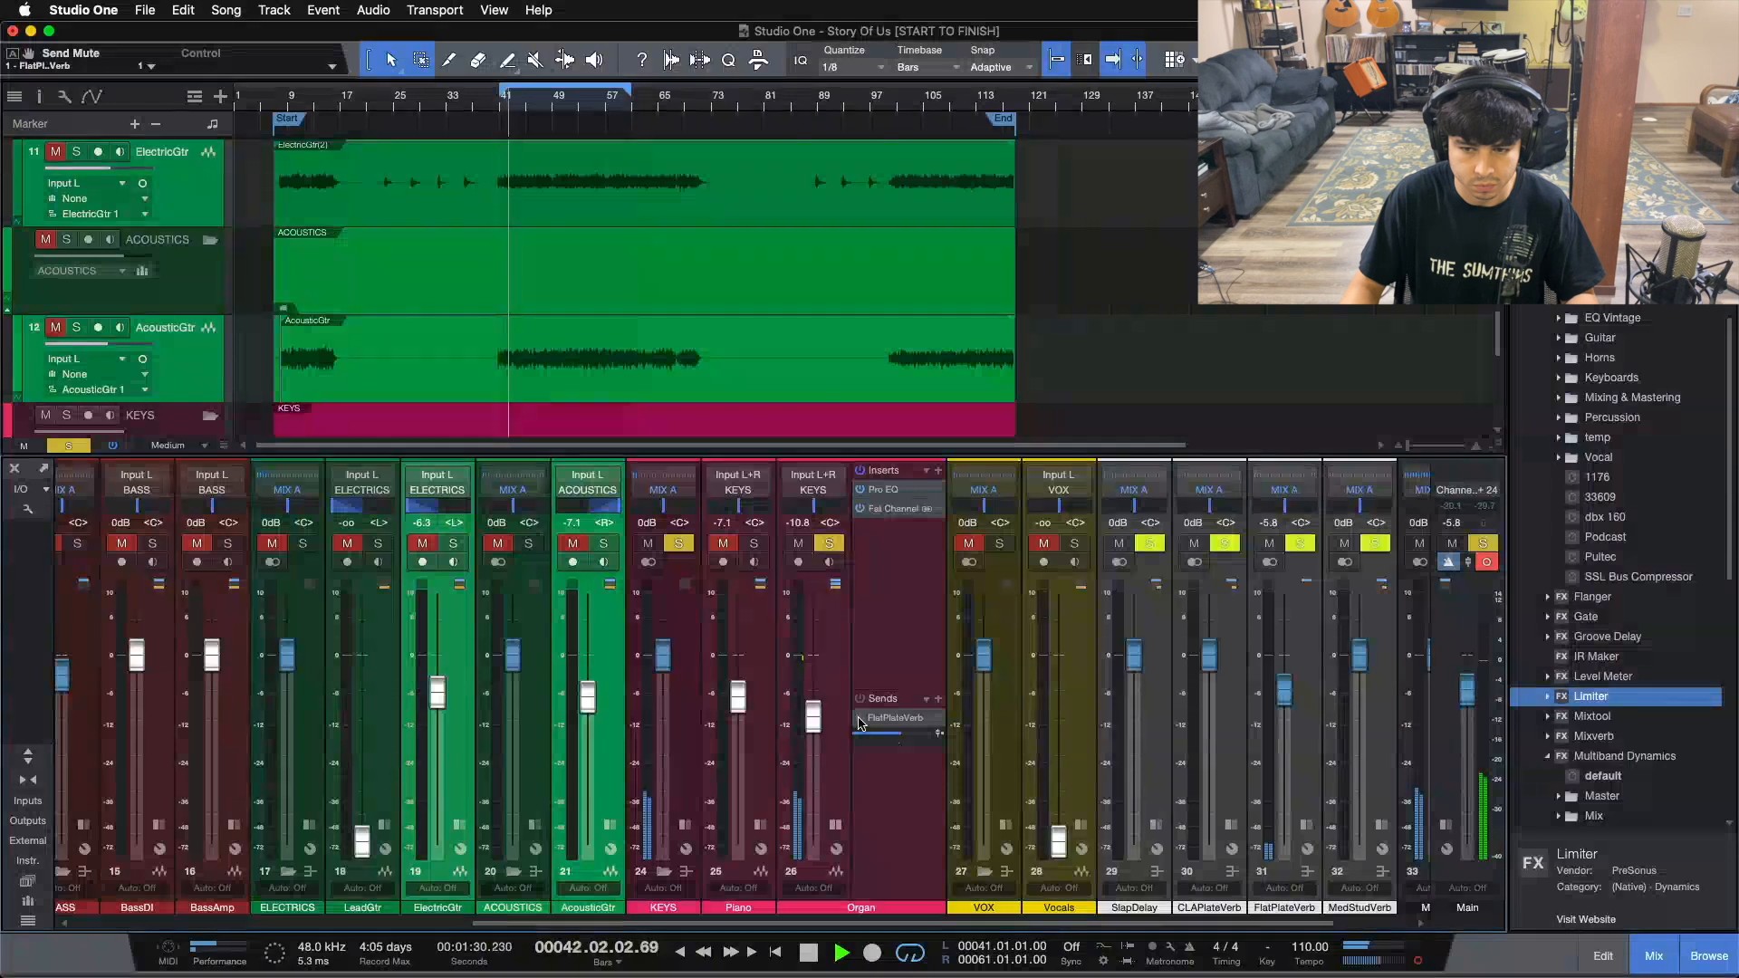
{"action": "left_click", "coordinate": [829, 544]}
{"action": "left_click", "coordinate": [836, 826]}
Step: Stop playback and switch the main output from mono back to stereo
{"action": "left_click_drag", "start_coordinate": [839, 926], "coordinate": [730, 927]}
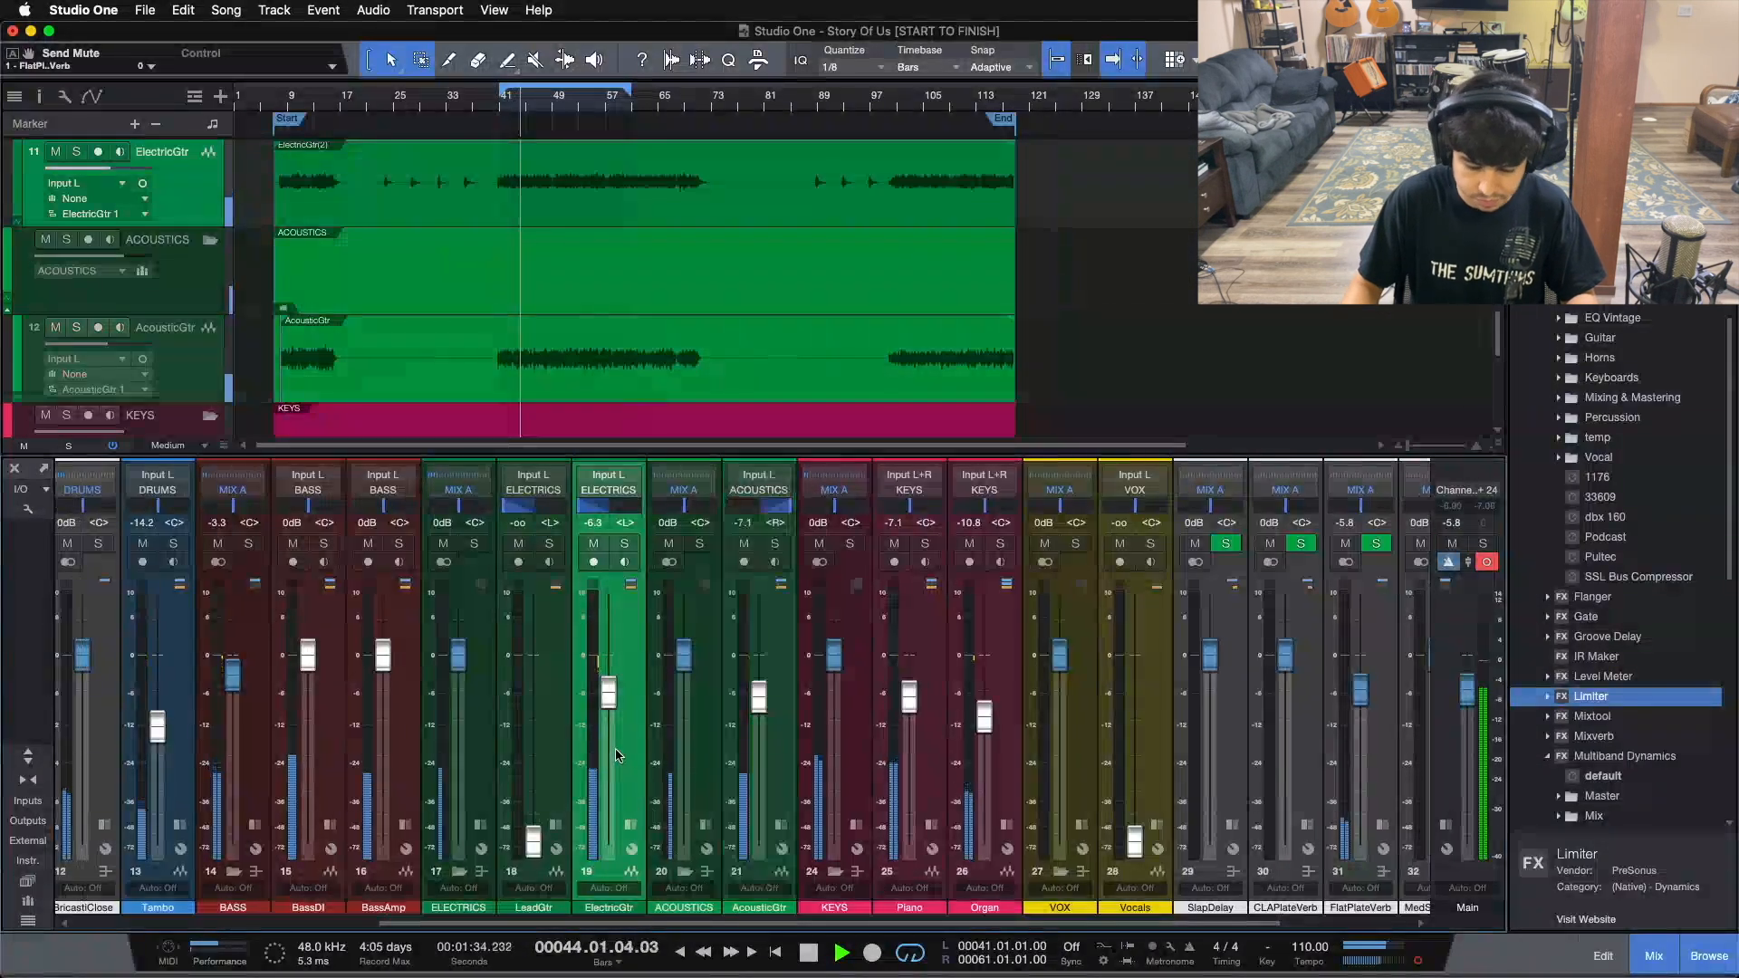
{"action": "key", "text": "space"}
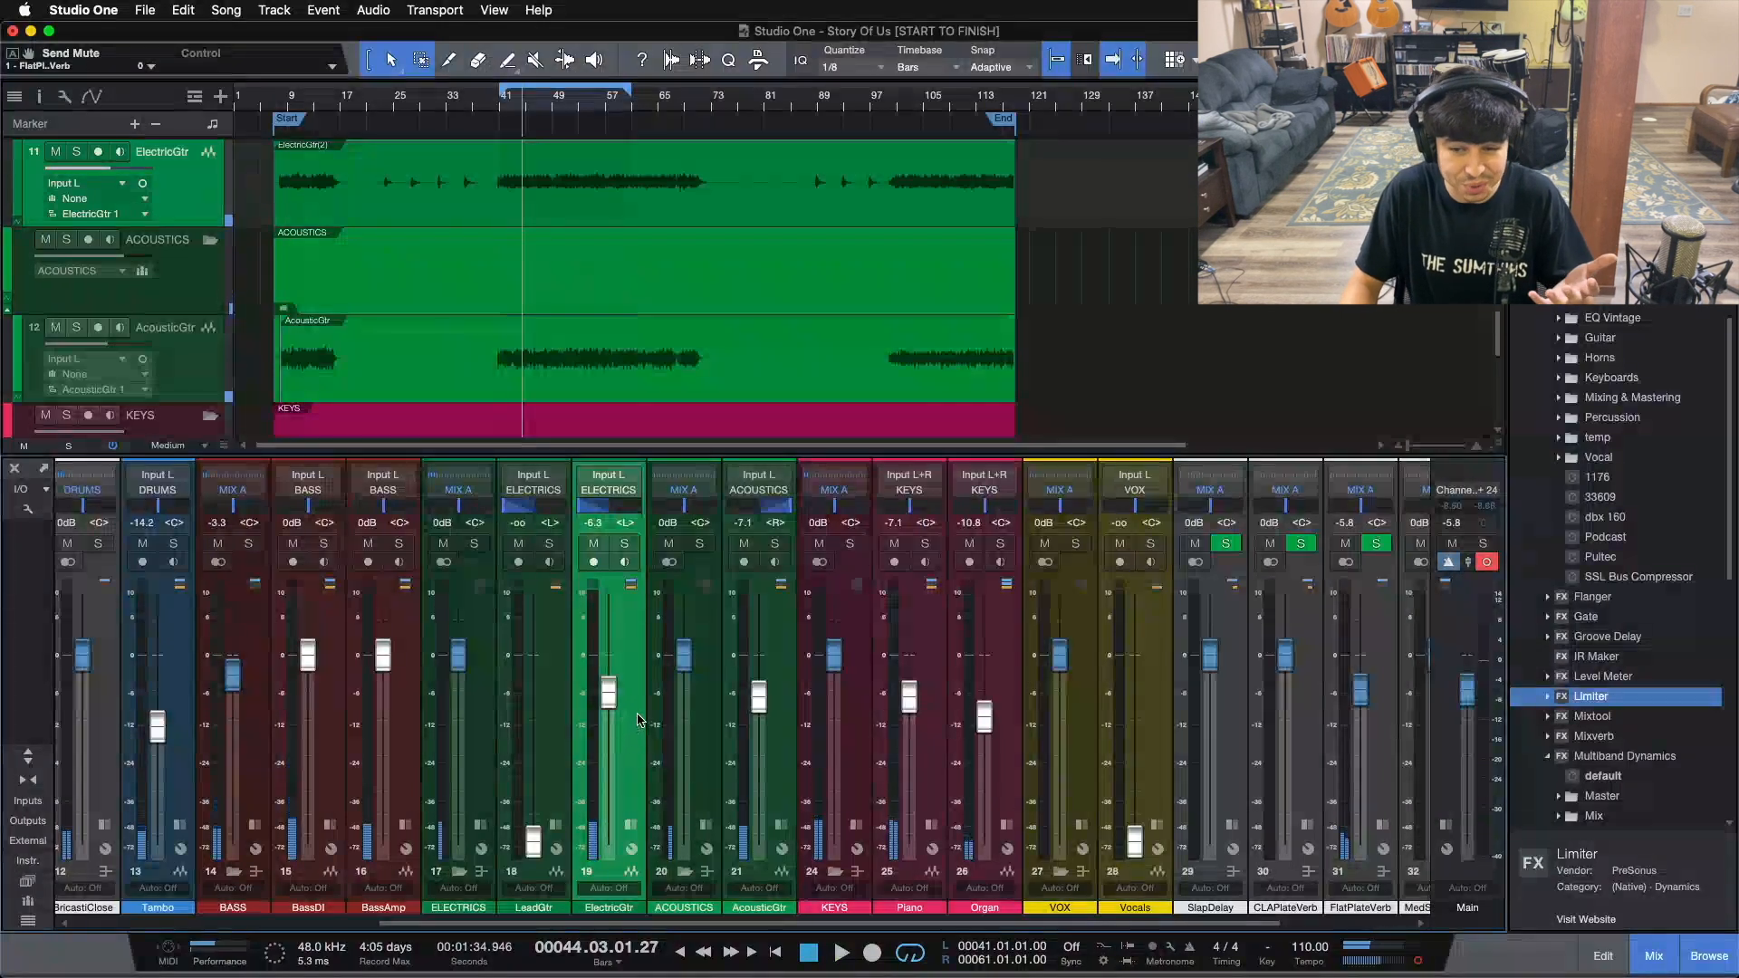
{"action": "mouse_move", "coordinate": [1441, 962]}
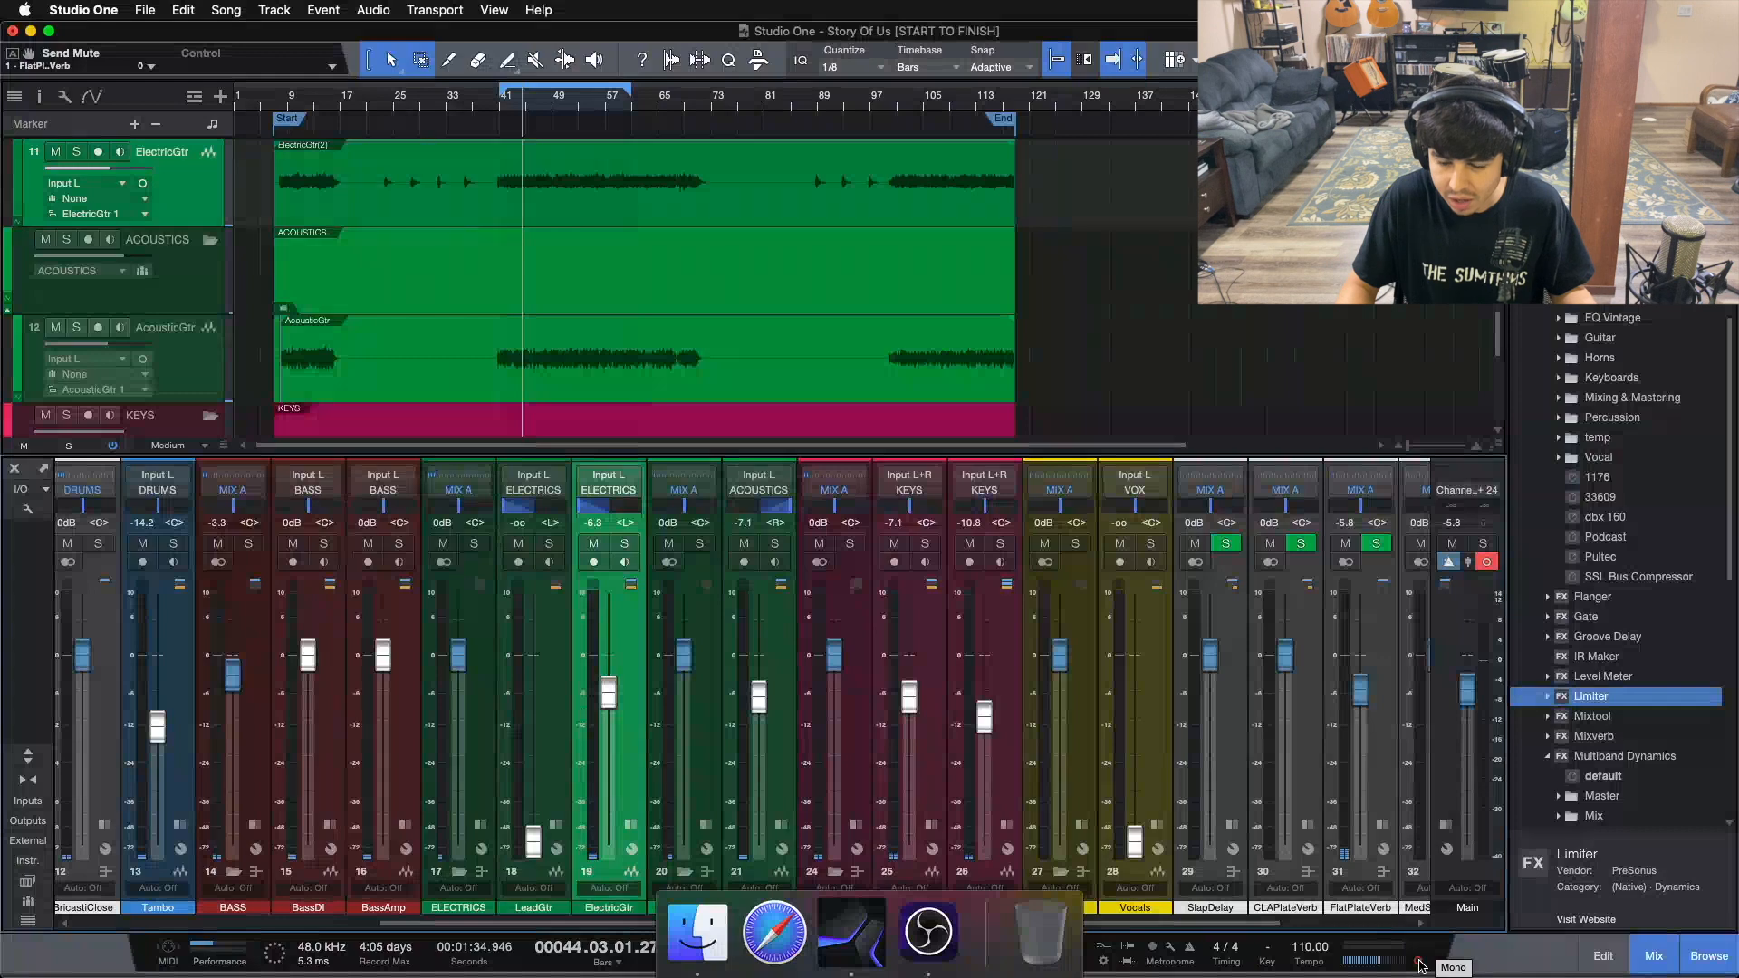
Step: Raise the LeadGtr channel's volume fader to -22.0 dB
{"action": "left_click", "coordinate": [529, 837]}
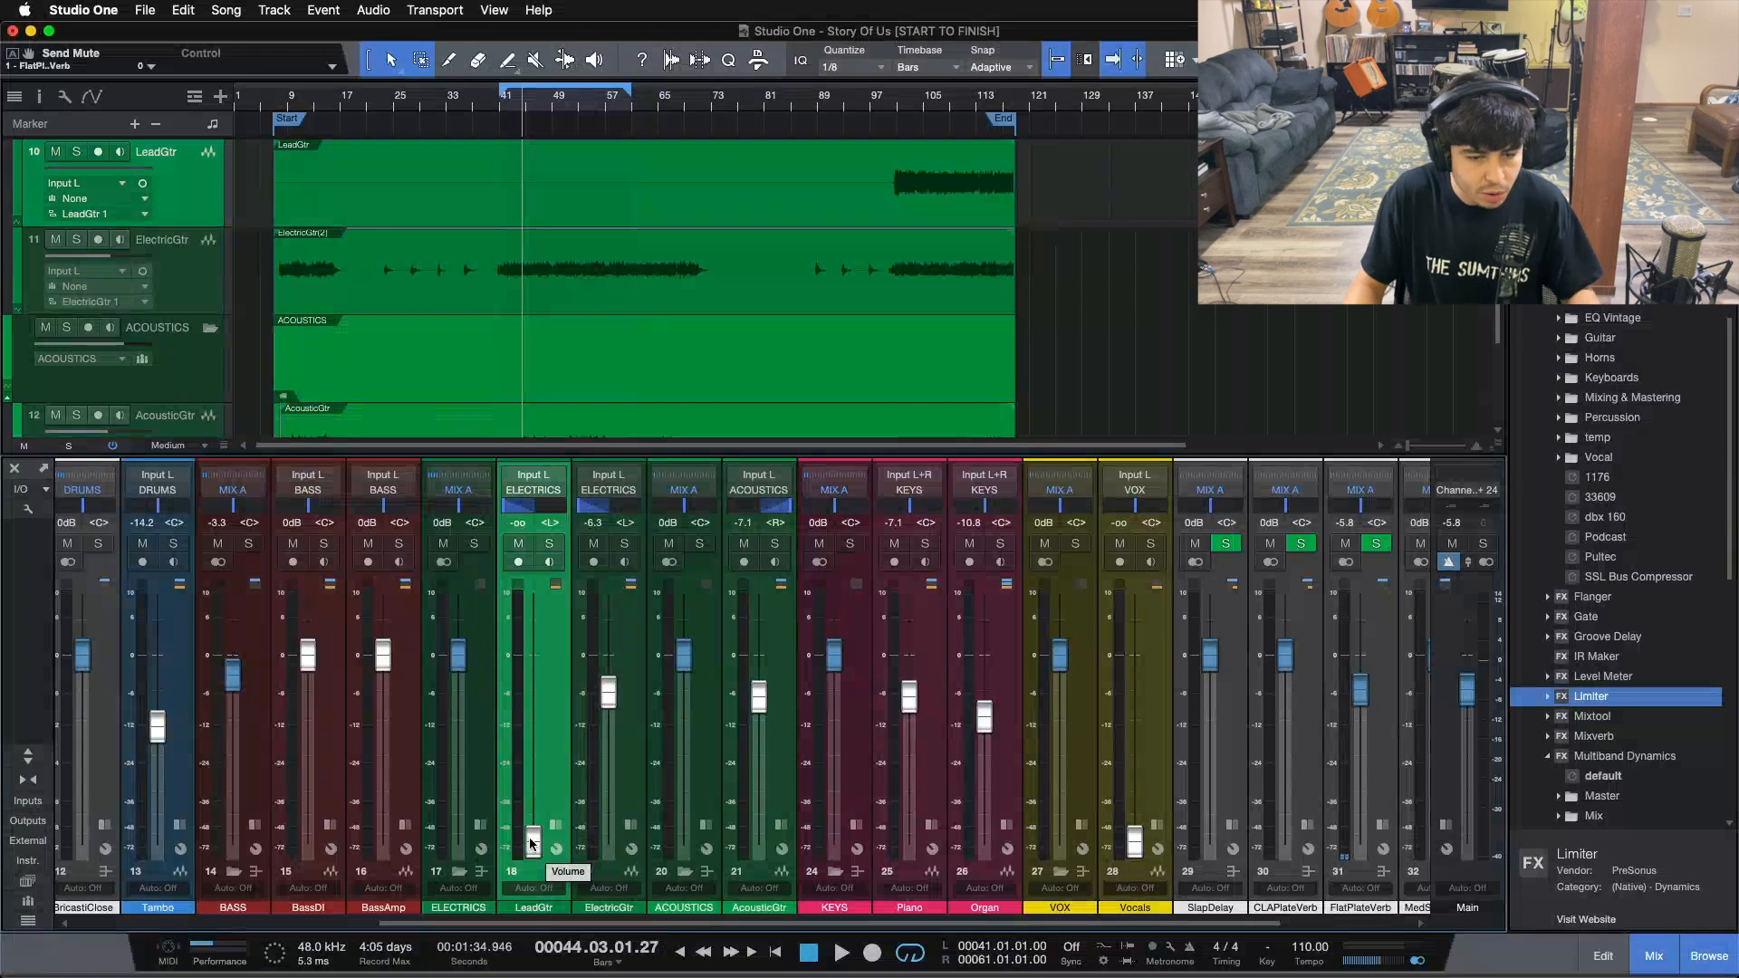
{"action": "left_click_drag", "start_coordinate": [529, 837], "coordinate": [524, 747]}
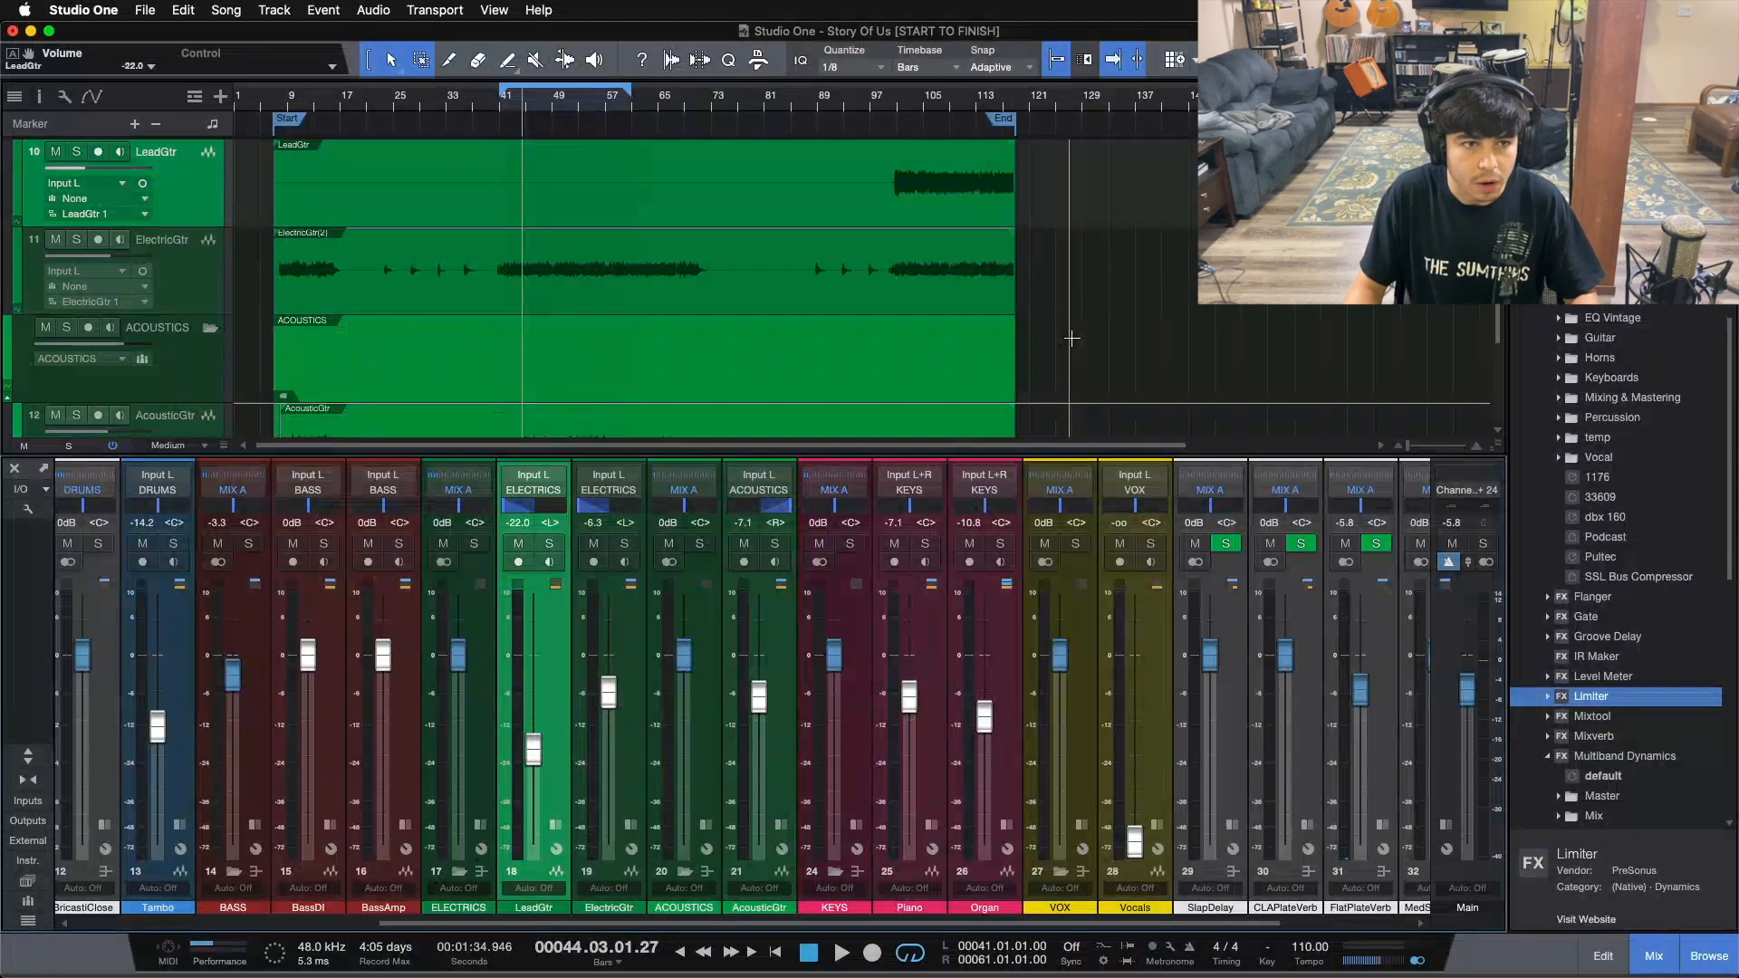
Step: Hide the mixing console and insert markers at the loop start, bar 41, and the loop end, bar 61
{"action": "key", "text": "F3"}
{"action": "scroll", "coordinate": [1072, 340], "scroll_direction": "up", "scroll_amount": 4}
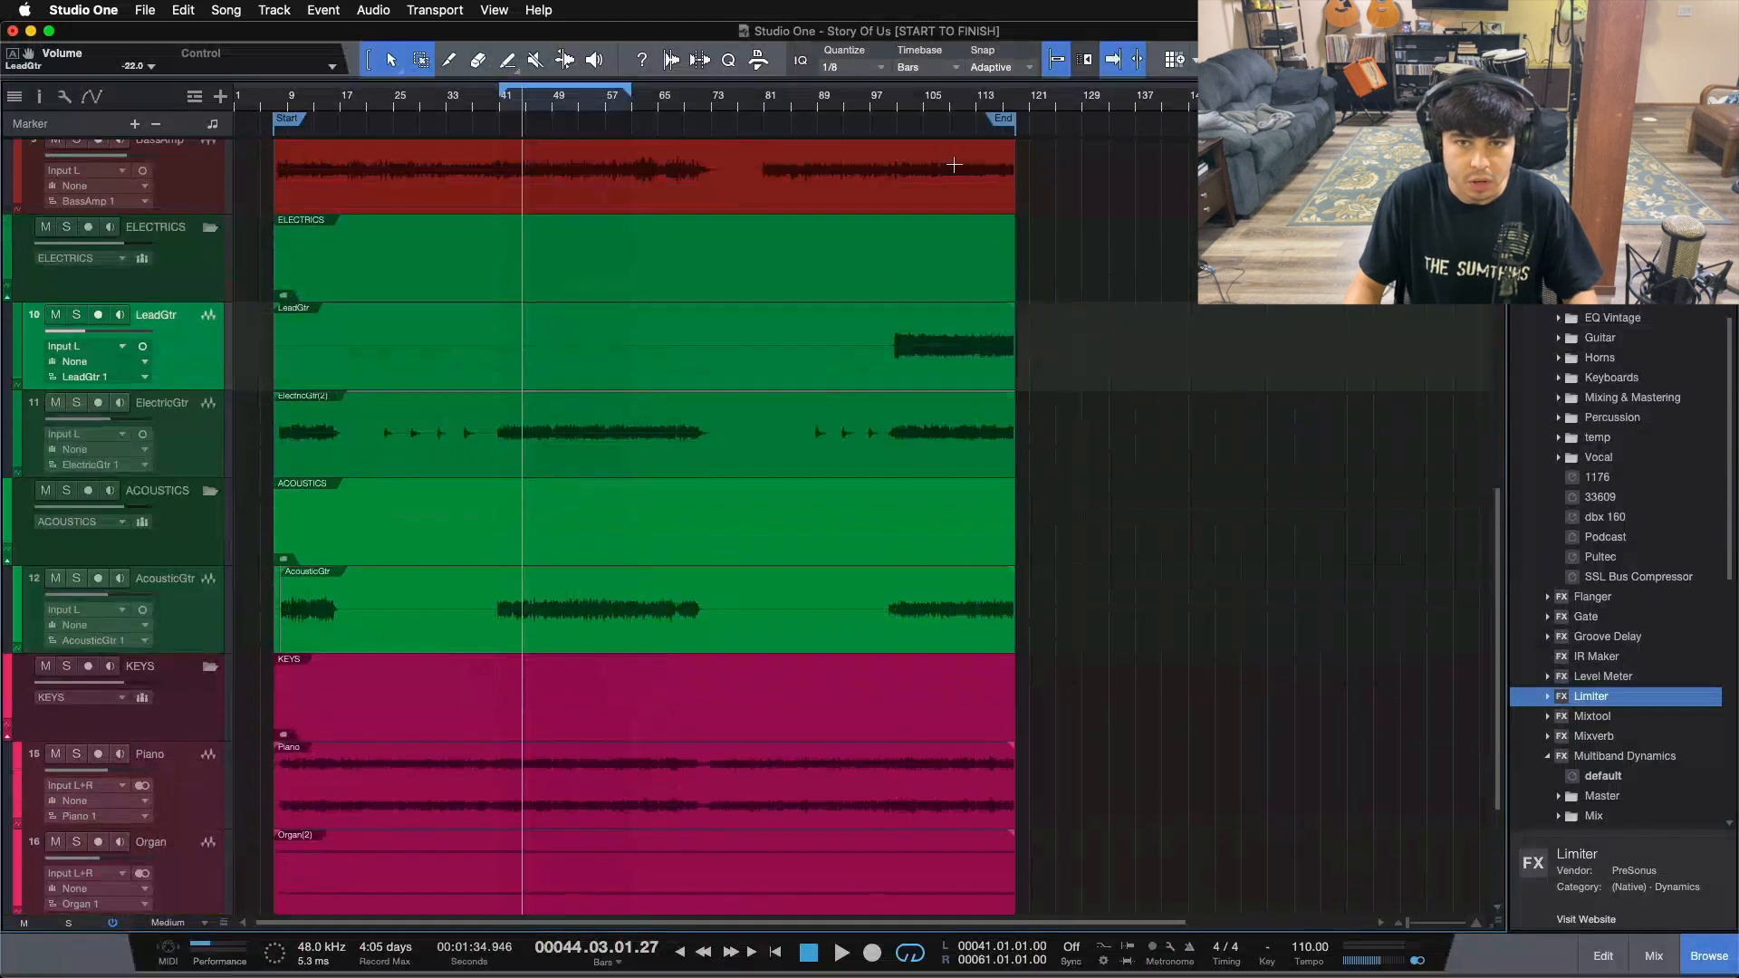
{"action": "left_click_drag", "start_coordinate": [943, 113], "coordinate": [1057, 97]}
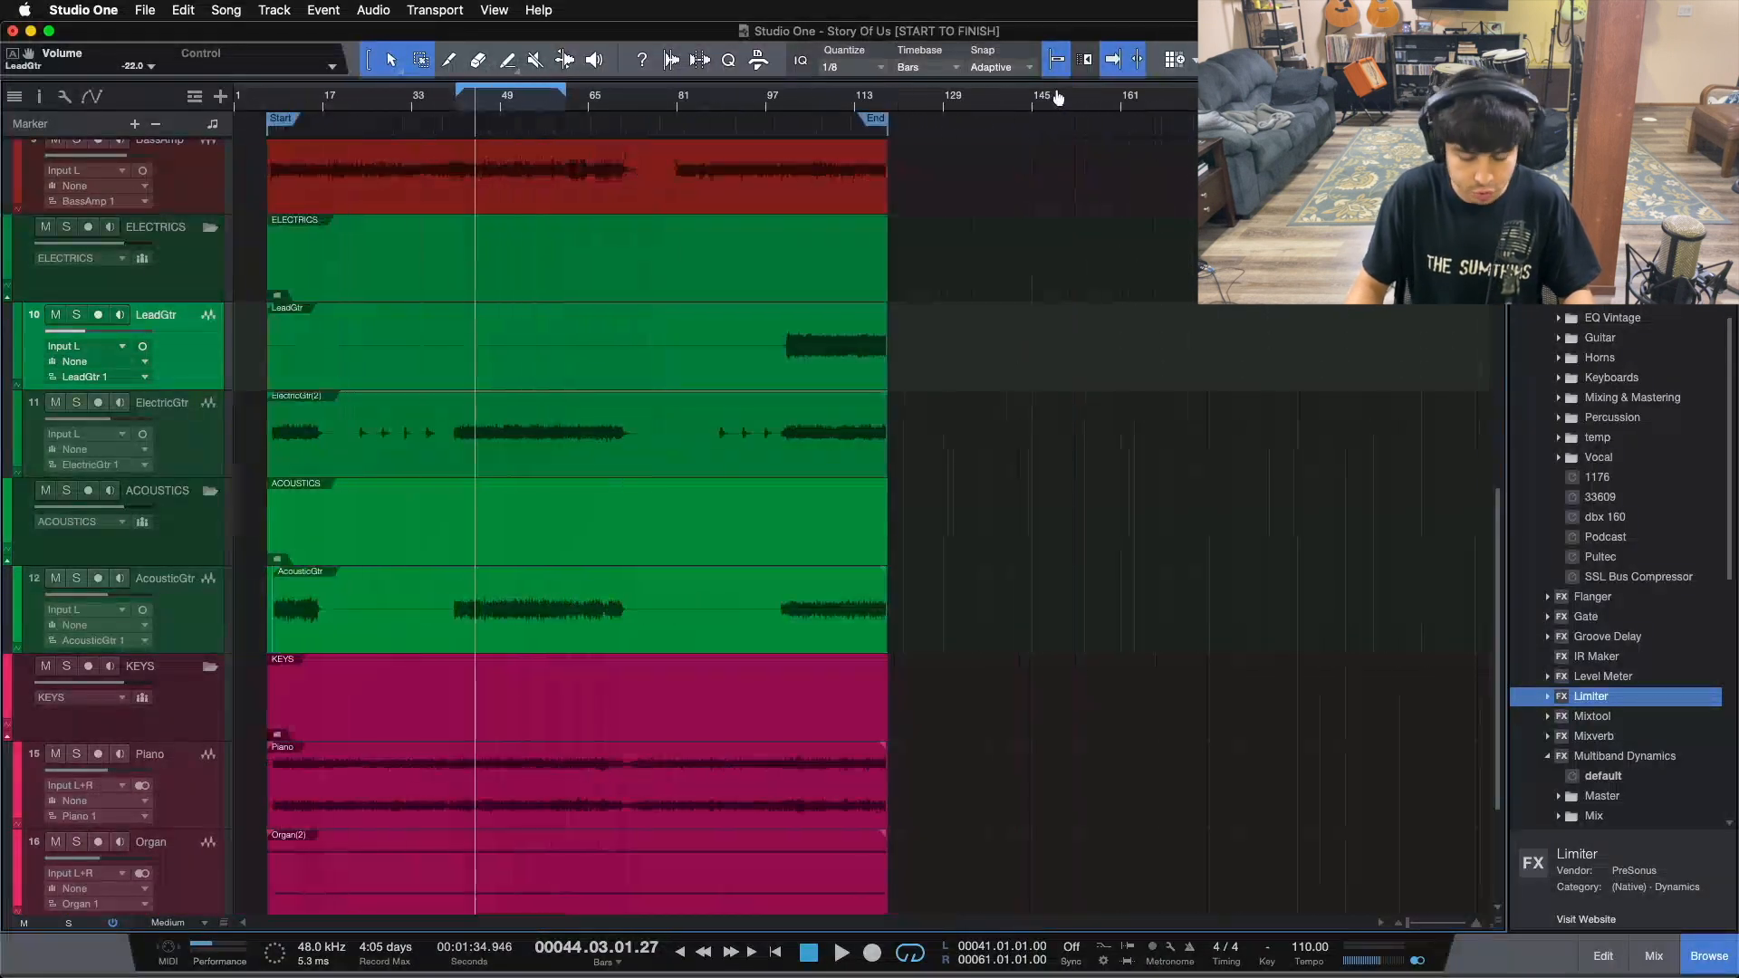
{"action": "key", "text": "KP_1"}
{"action": "key", "text": "KP_2"}
{"action": "key", "text": "Insert"}
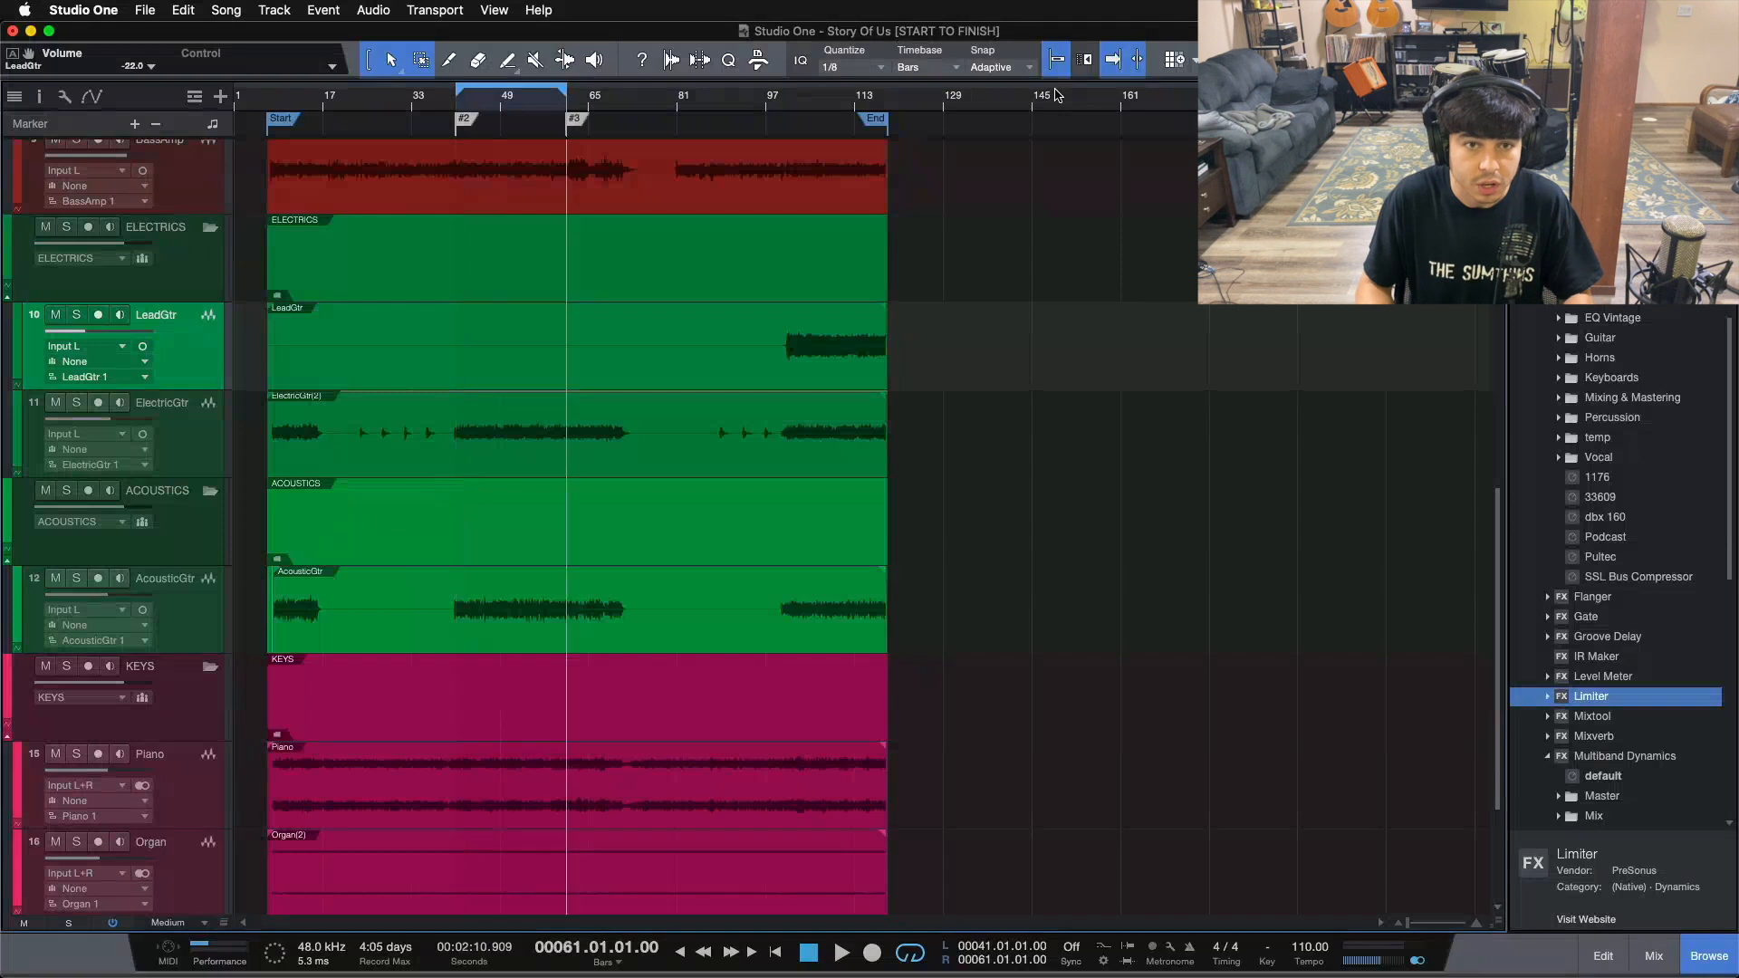
Step: Insert a marker at bar 101 where the lead guitar enters and set the loop from it to the End marker
{"action": "left_click_drag", "start_coordinate": [819, 108], "coordinate": [745, 143]}
{"action": "left_click", "coordinate": [664, 94]}
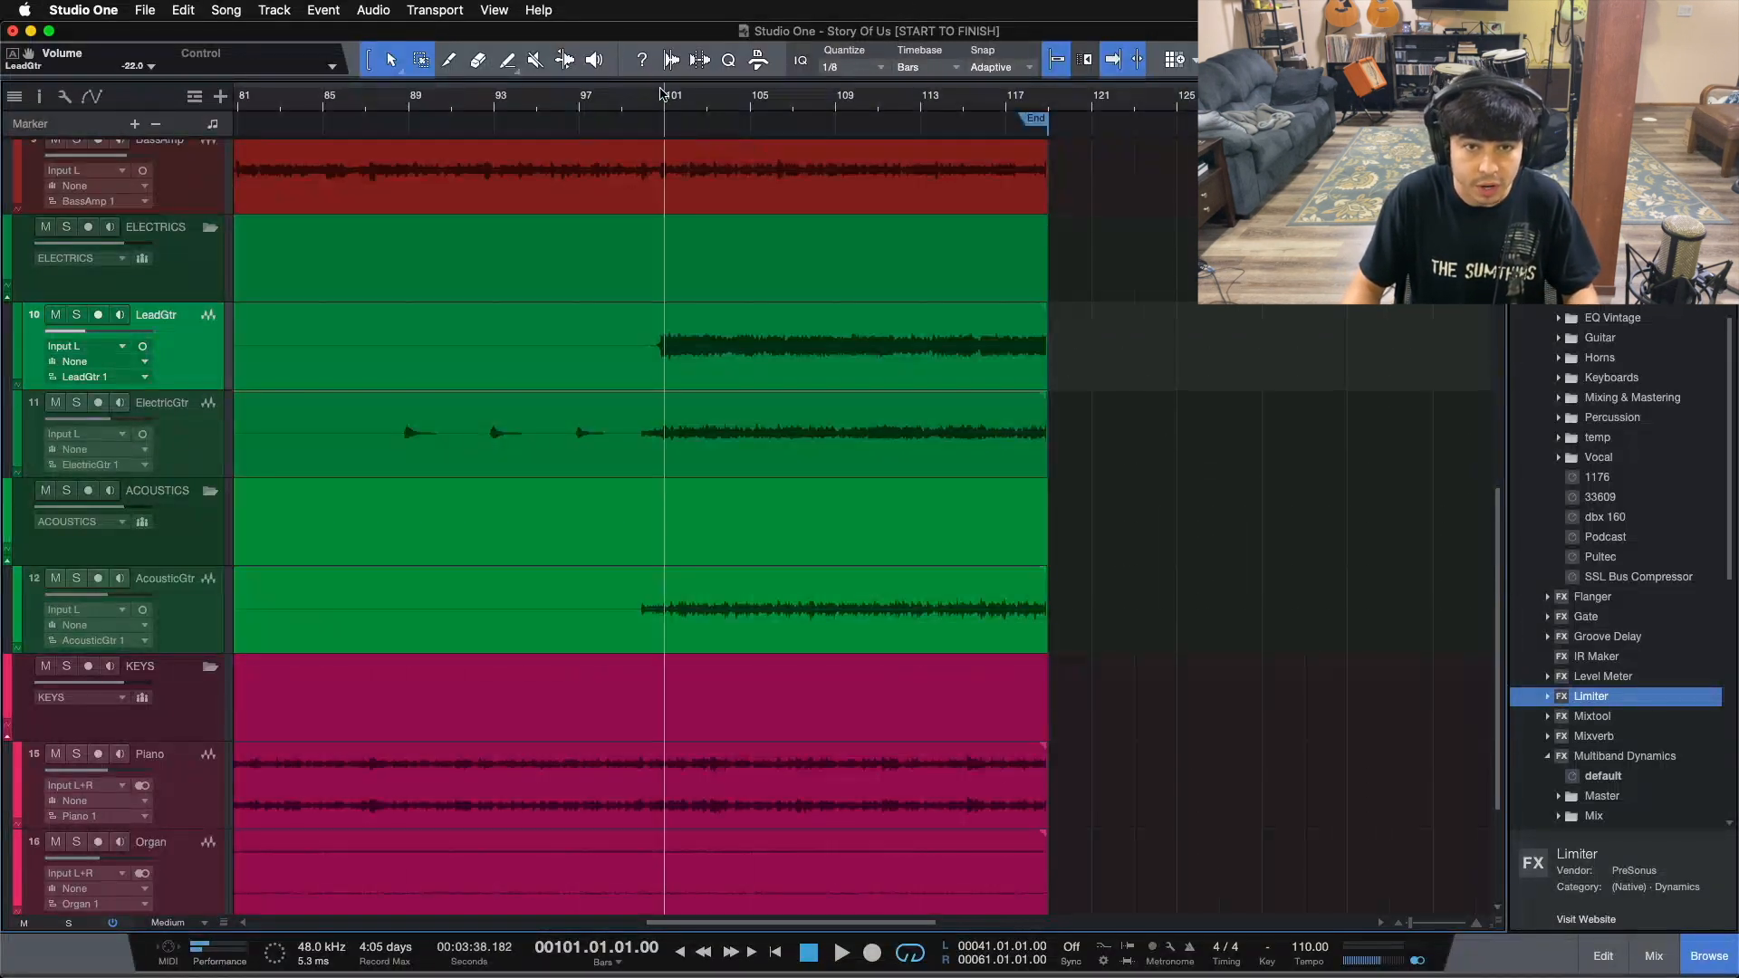
{"action": "key", "text": "Insert"}
{"action": "double_click", "coordinate": [740, 126]}
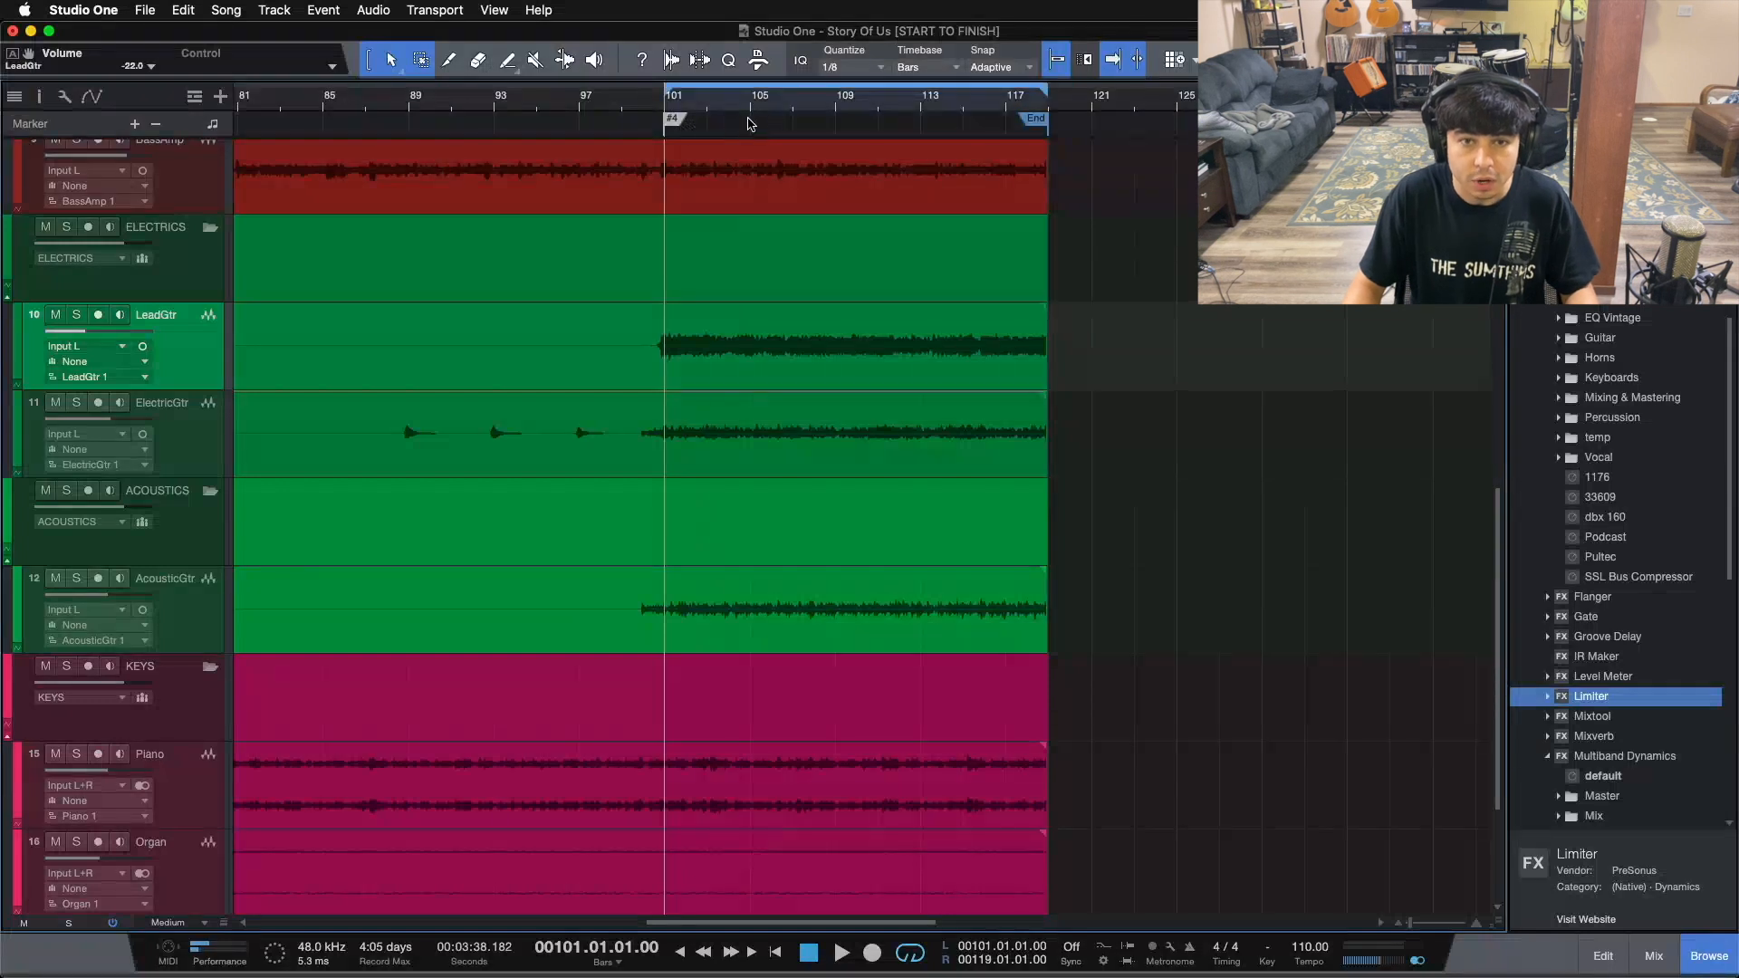
Step: Delete the marker at bar 101 and insert it again, leaving its name dialog without entering a name
{"action": "mouse_move", "coordinate": [887, 108]}
{"action": "left_mouse_down"}
{"action": "mouse_move", "coordinate": [871, 112]}
{"action": "mouse_move", "coordinate": [916, 121]}
{"action": "left_mouse_up"}
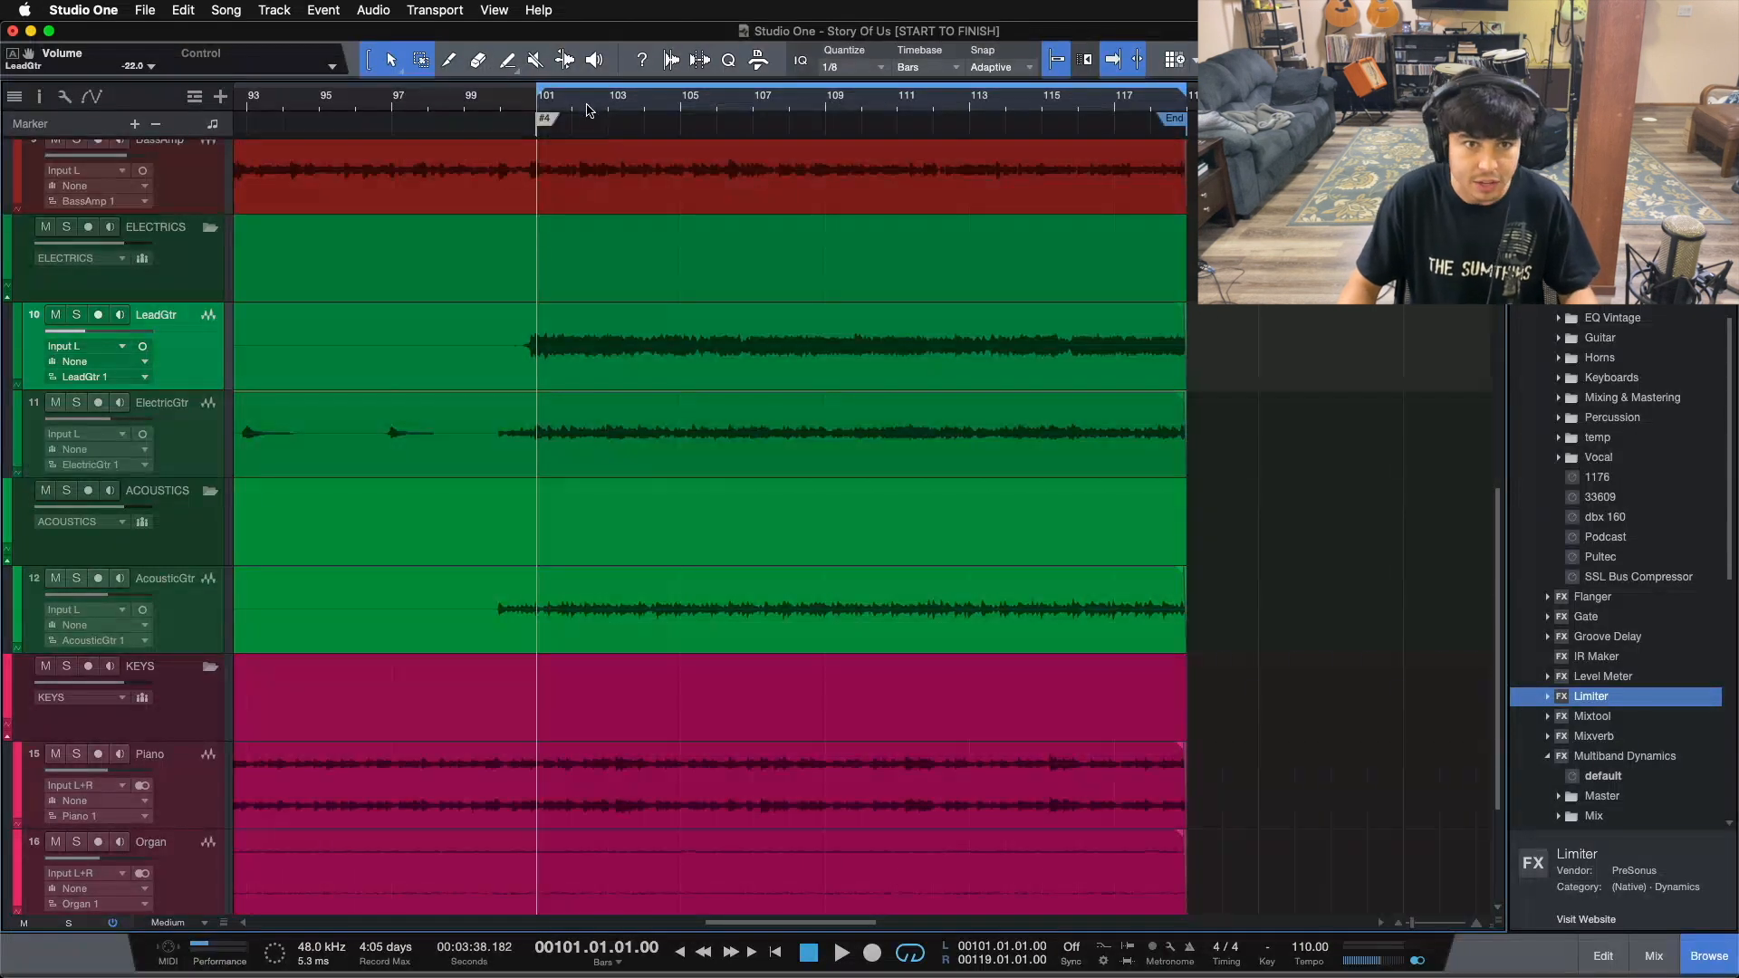
{"action": "left_click", "coordinate": [547, 124]}
{"action": "key", "text": "Delete"}
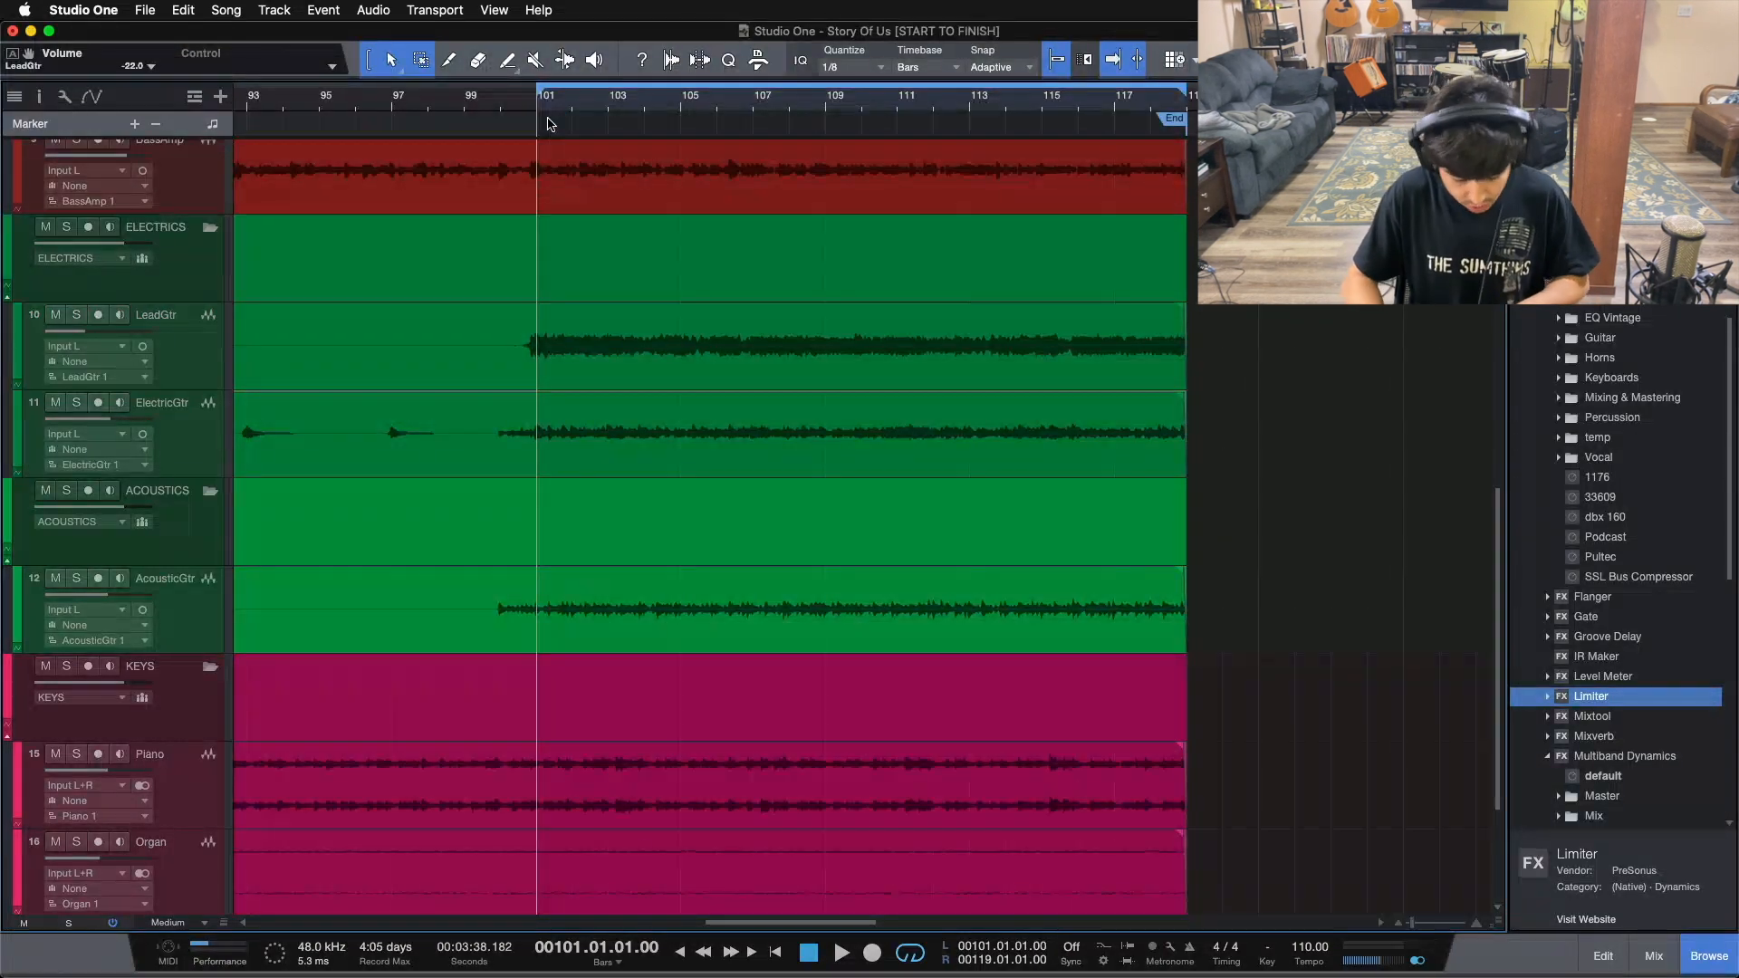
{"action": "key", "text": "y"}
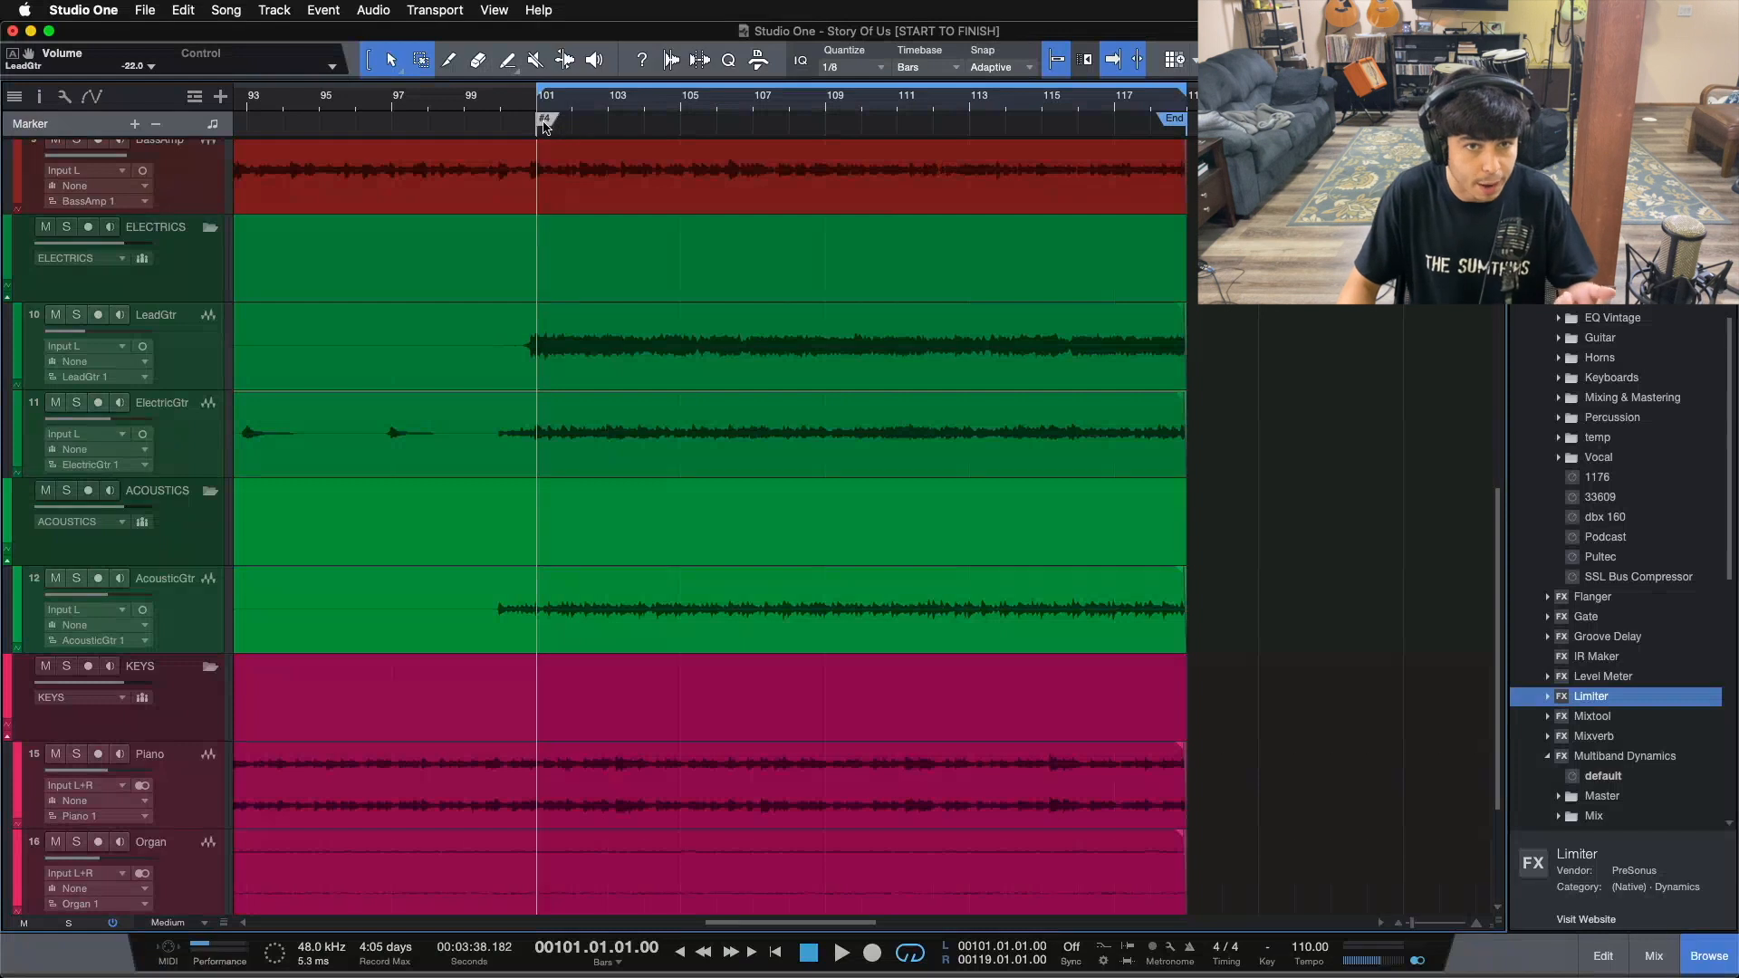
{"action": "double_click", "coordinate": [544, 125]}
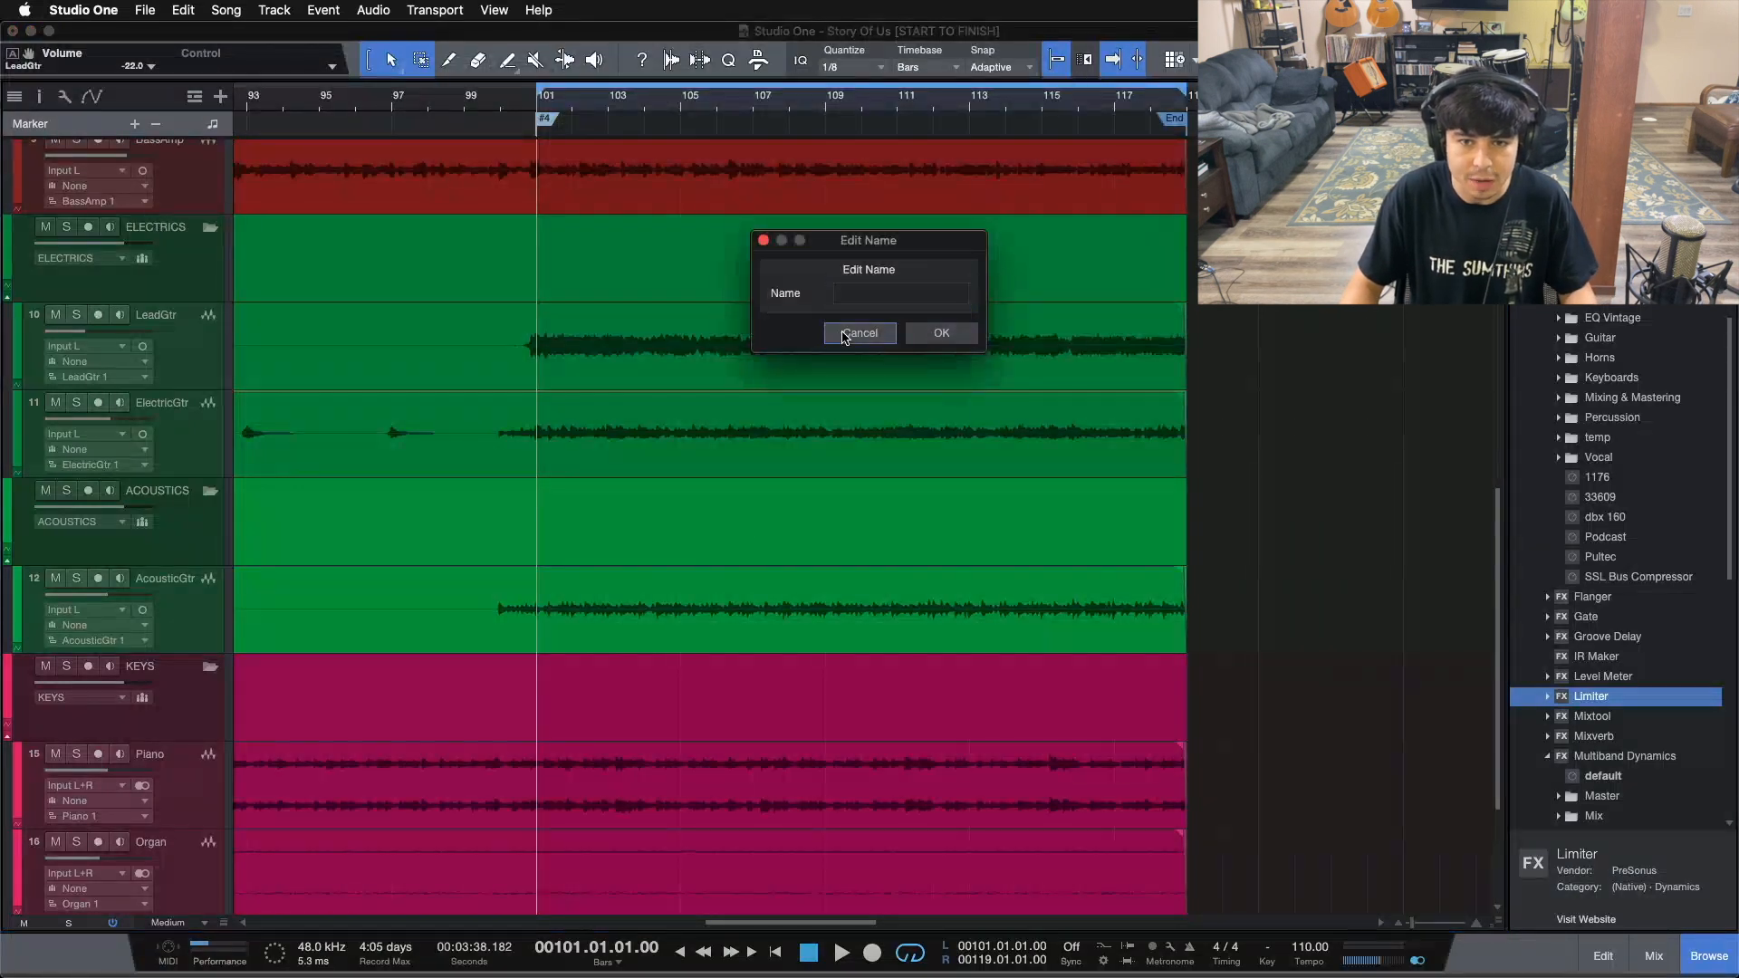
{"action": "left_click", "coordinate": [849, 334]}
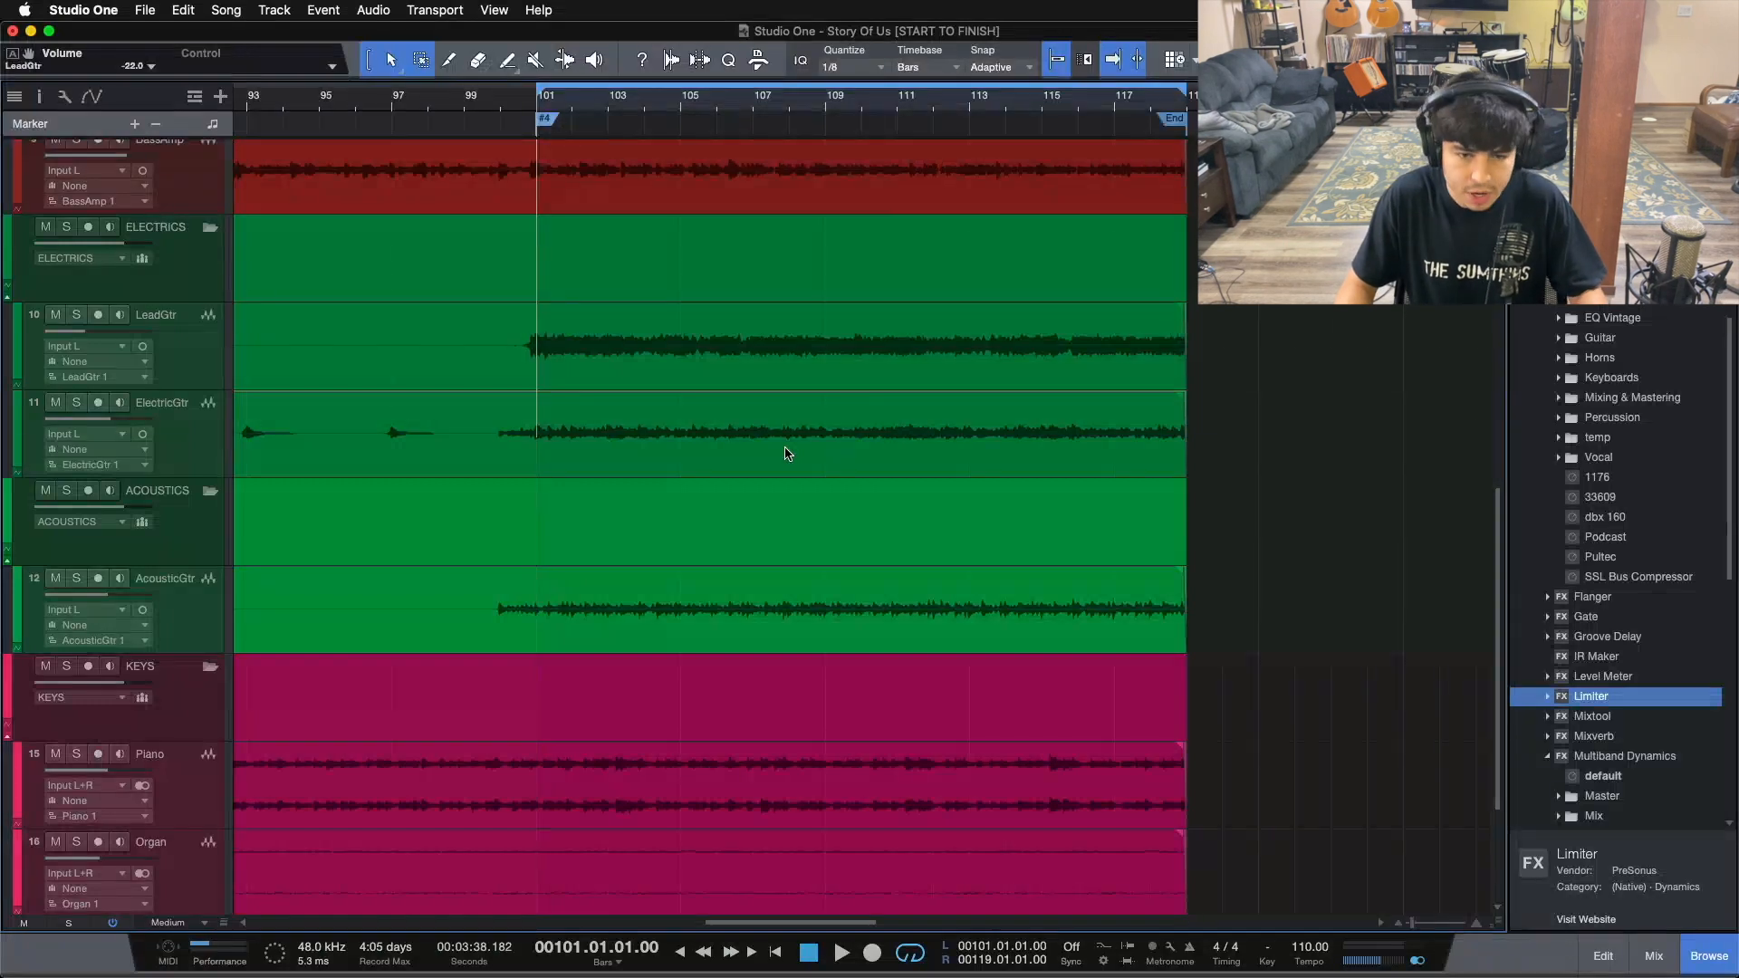
Step: Pull the LeadGtr fader all the way down in the reopened console and start playback from bar 101 in mono
{"action": "key", "text": "F3"}
{"action": "left_click_drag", "start_coordinate": [531, 750], "coordinate": [537, 814]}
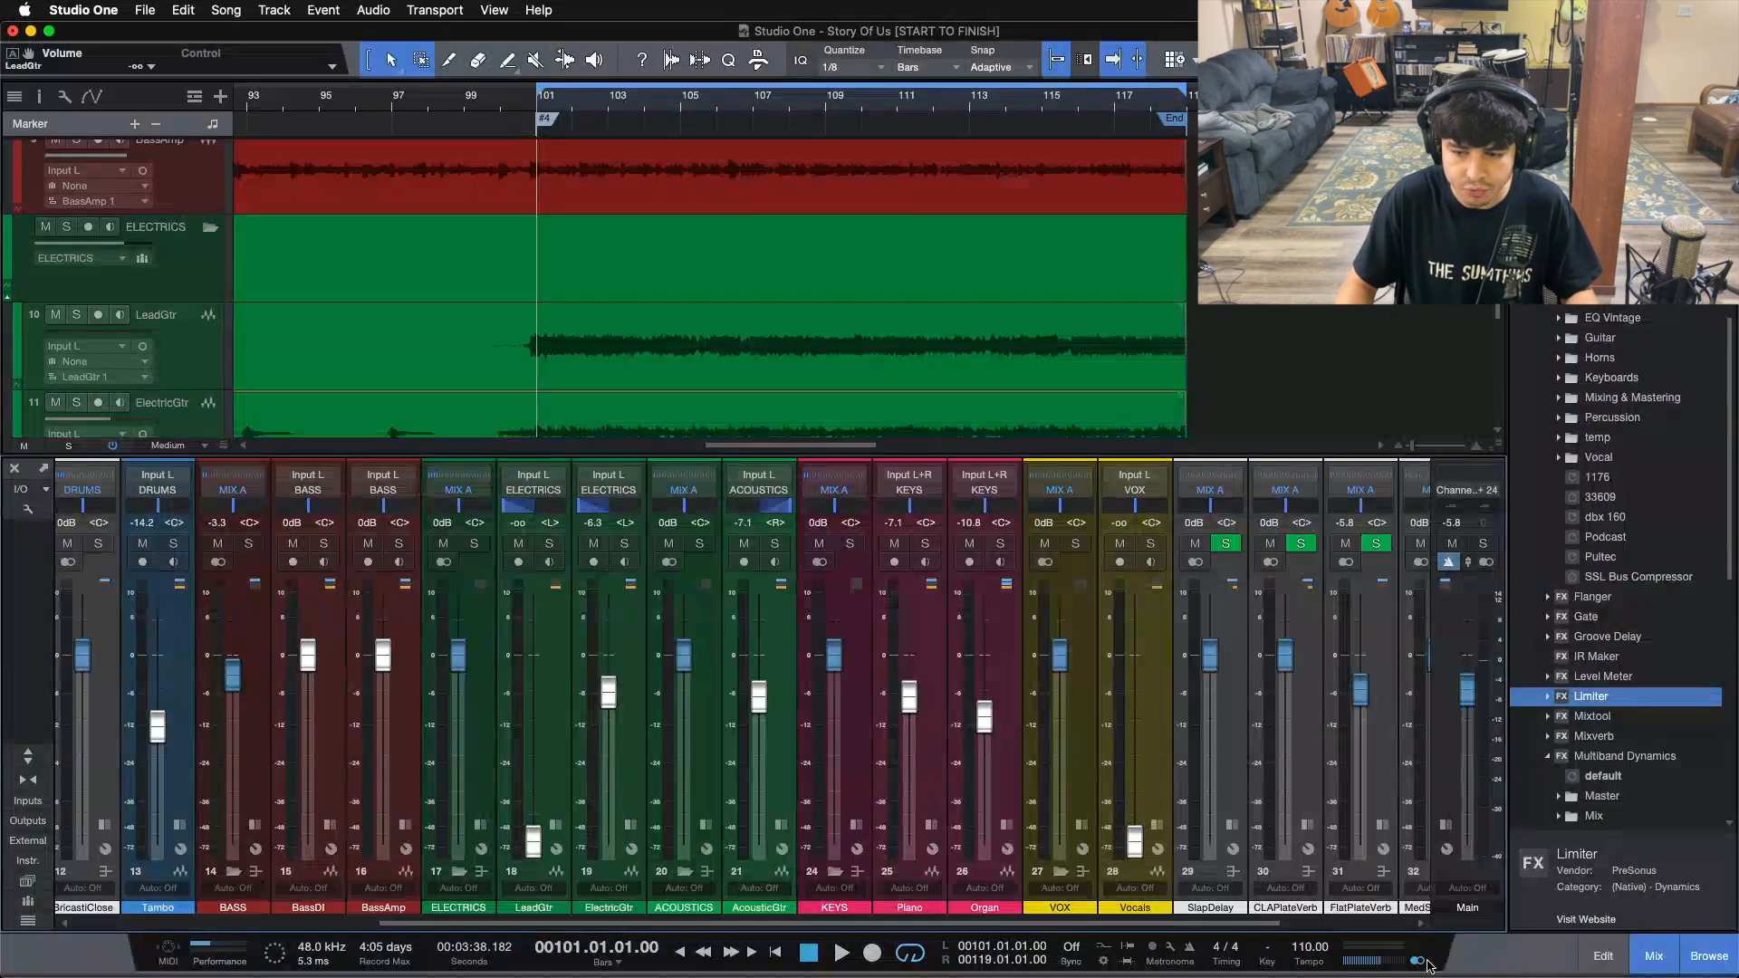
{"action": "left_click", "coordinate": [558, 652]}
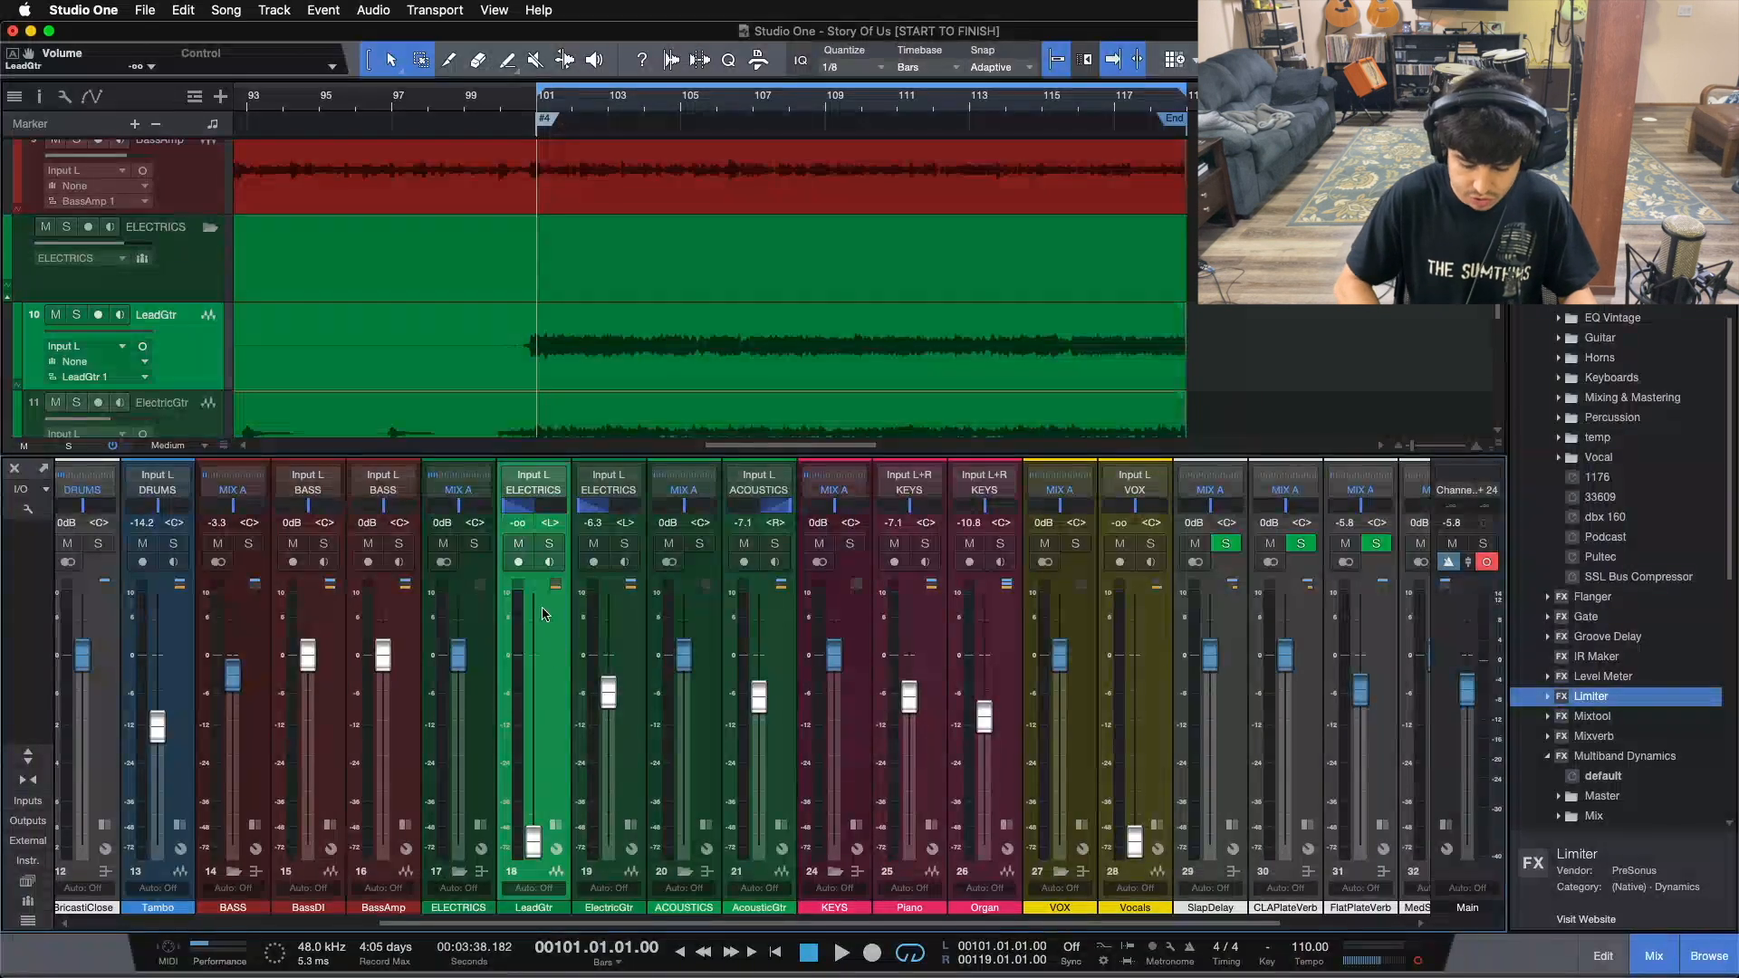
{"action": "key", "text": "space"}
Step: Raise the LeadGtr channel's volume to about -7.5 dB against the playing mix
{"action": "left_click_drag", "start_coordinate": [532, 842], "coordinate": [538, 728]}
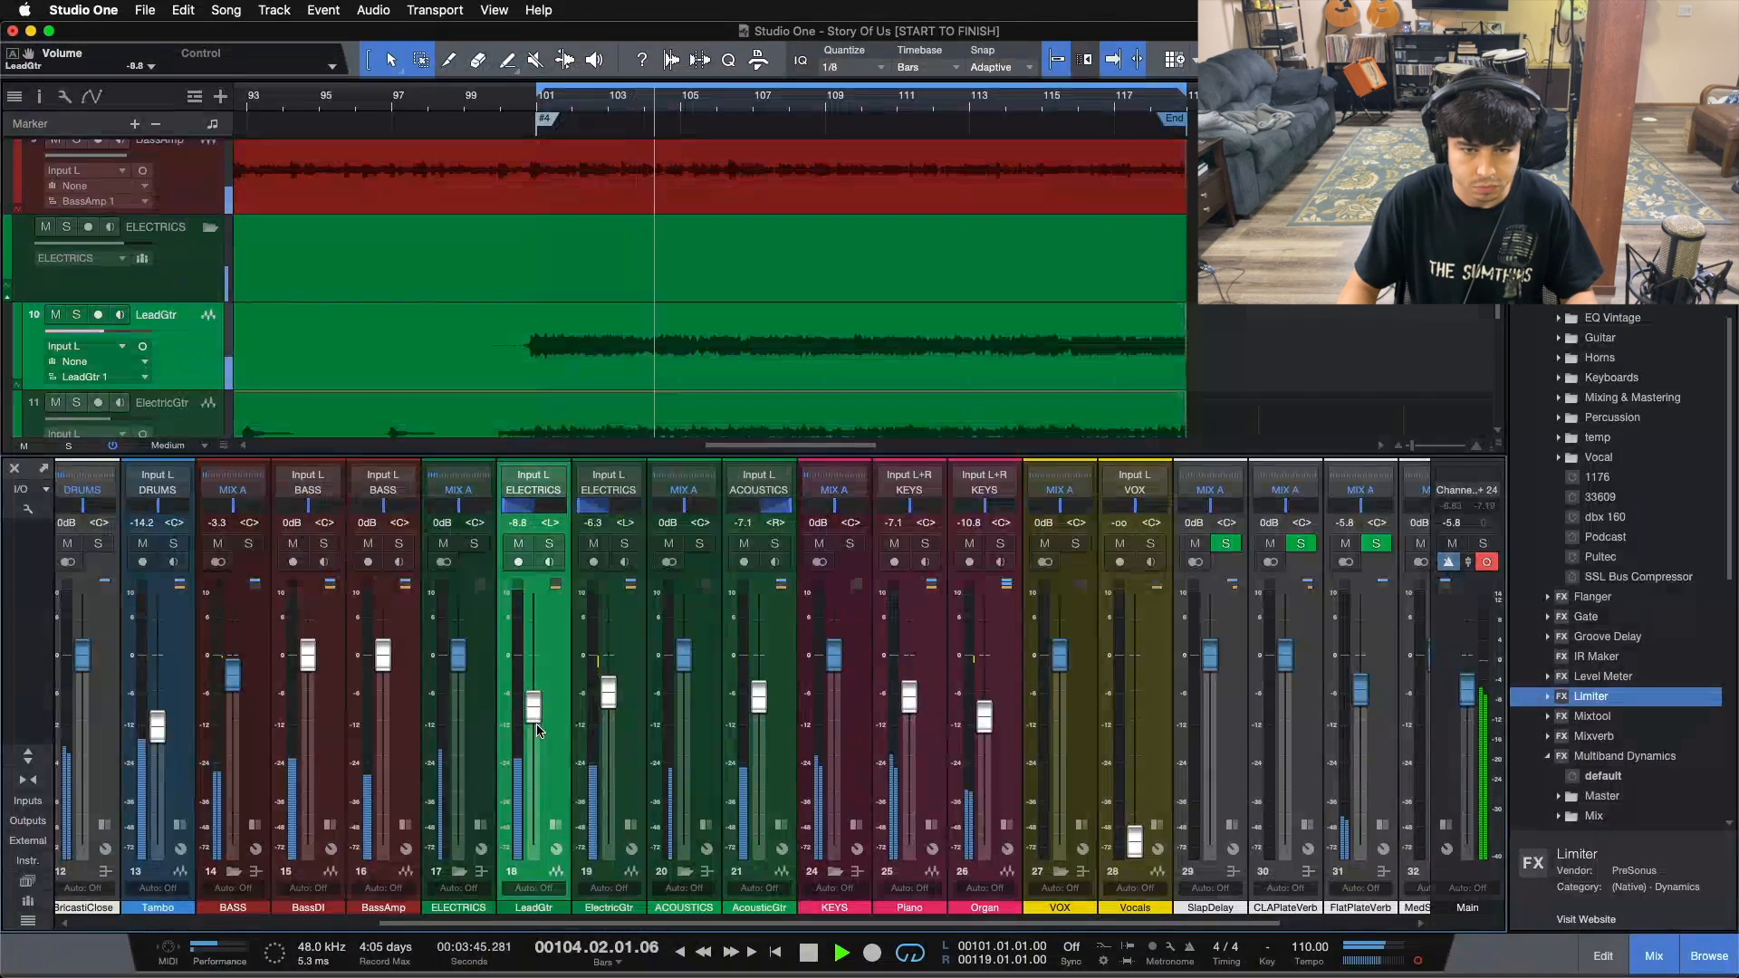
{"action": "left_click", "coordinate": [820, 363]}
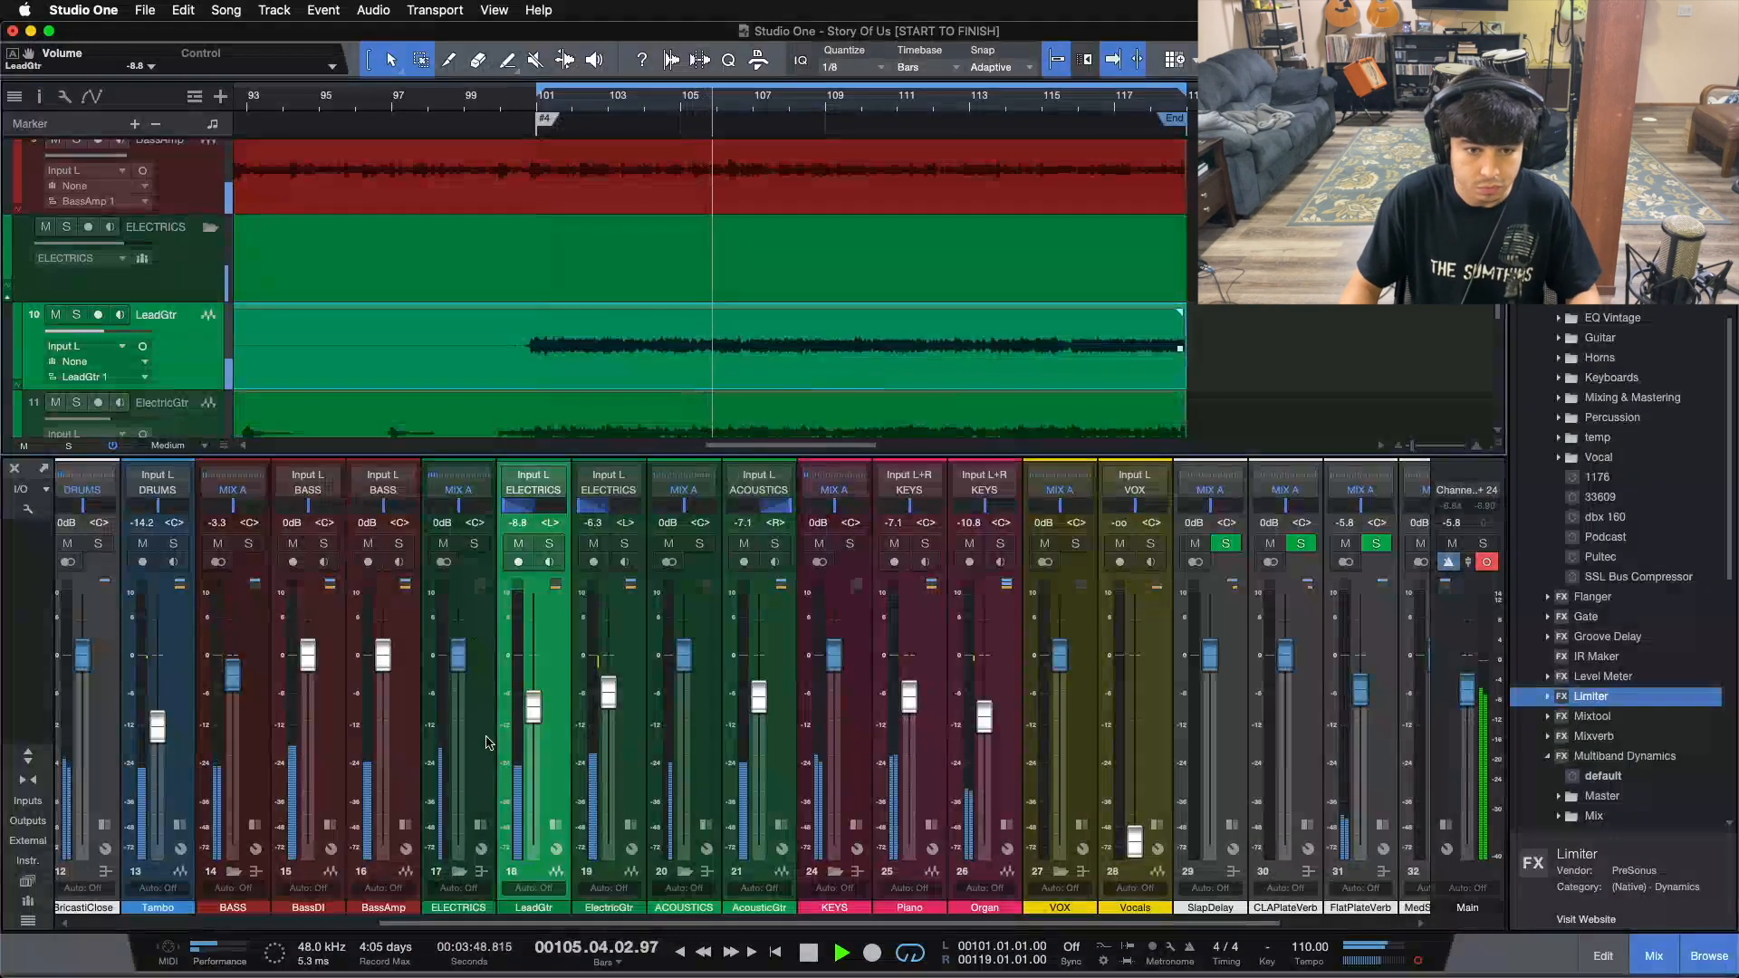
{"action": "scroll", "coordinate": [533, 715], "scroll_direction": "up", "scroll_amount": 3}
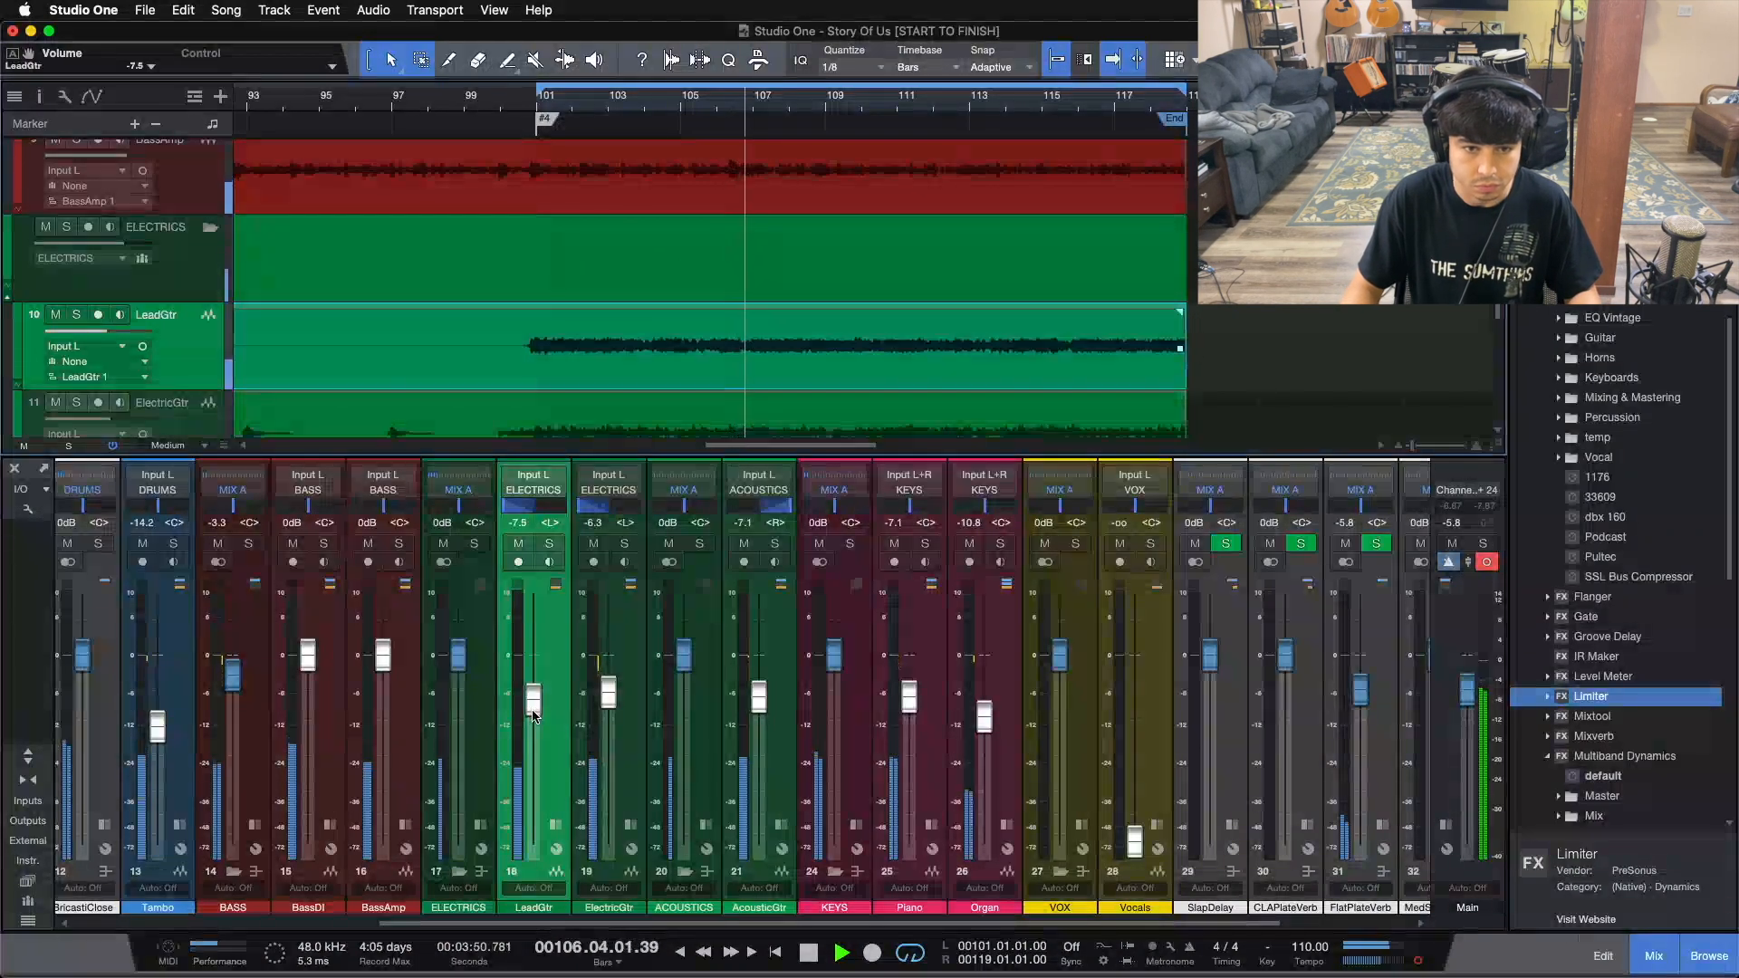
Step: Fine-tune the LeadGtr volume to -7.5 dB, toggling mono monitoring and restarting the loop at bar 101 to check it
{"action": "scroll", "coordinate": [532, 716], "scroll_direction": "down", "scroll_amount": 1}
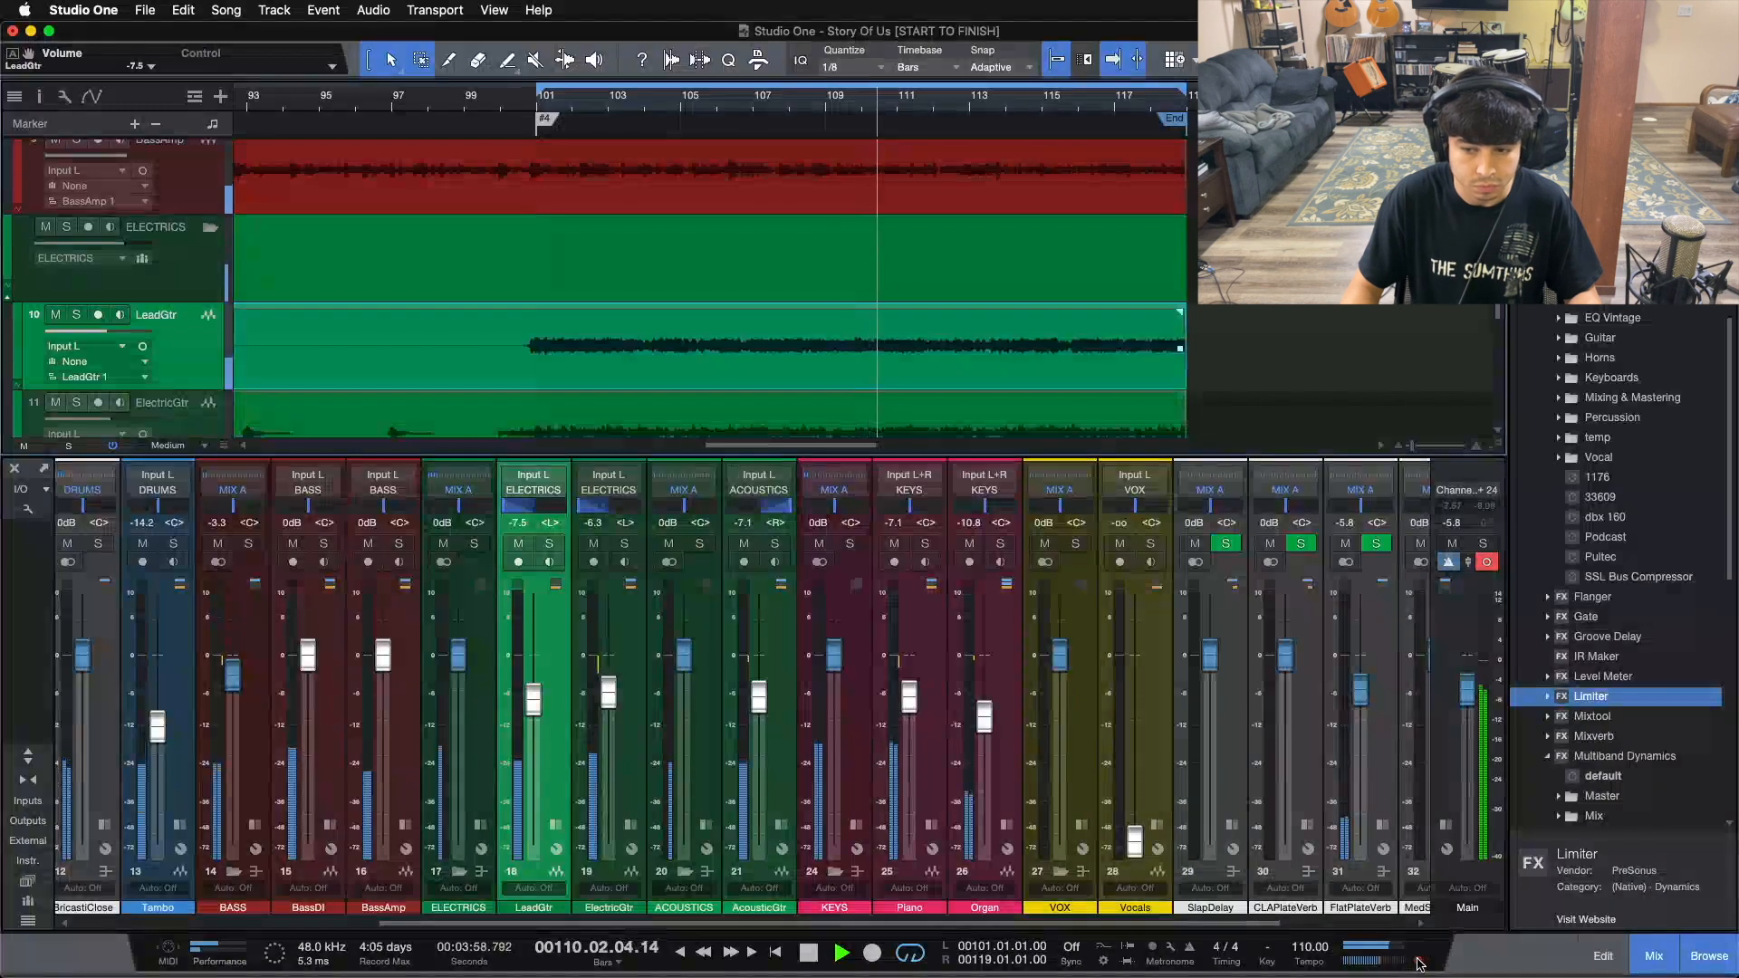
{"action": "left_click_drag", "start_coordinate": [534, 709], "coordinate": [534, 714]}
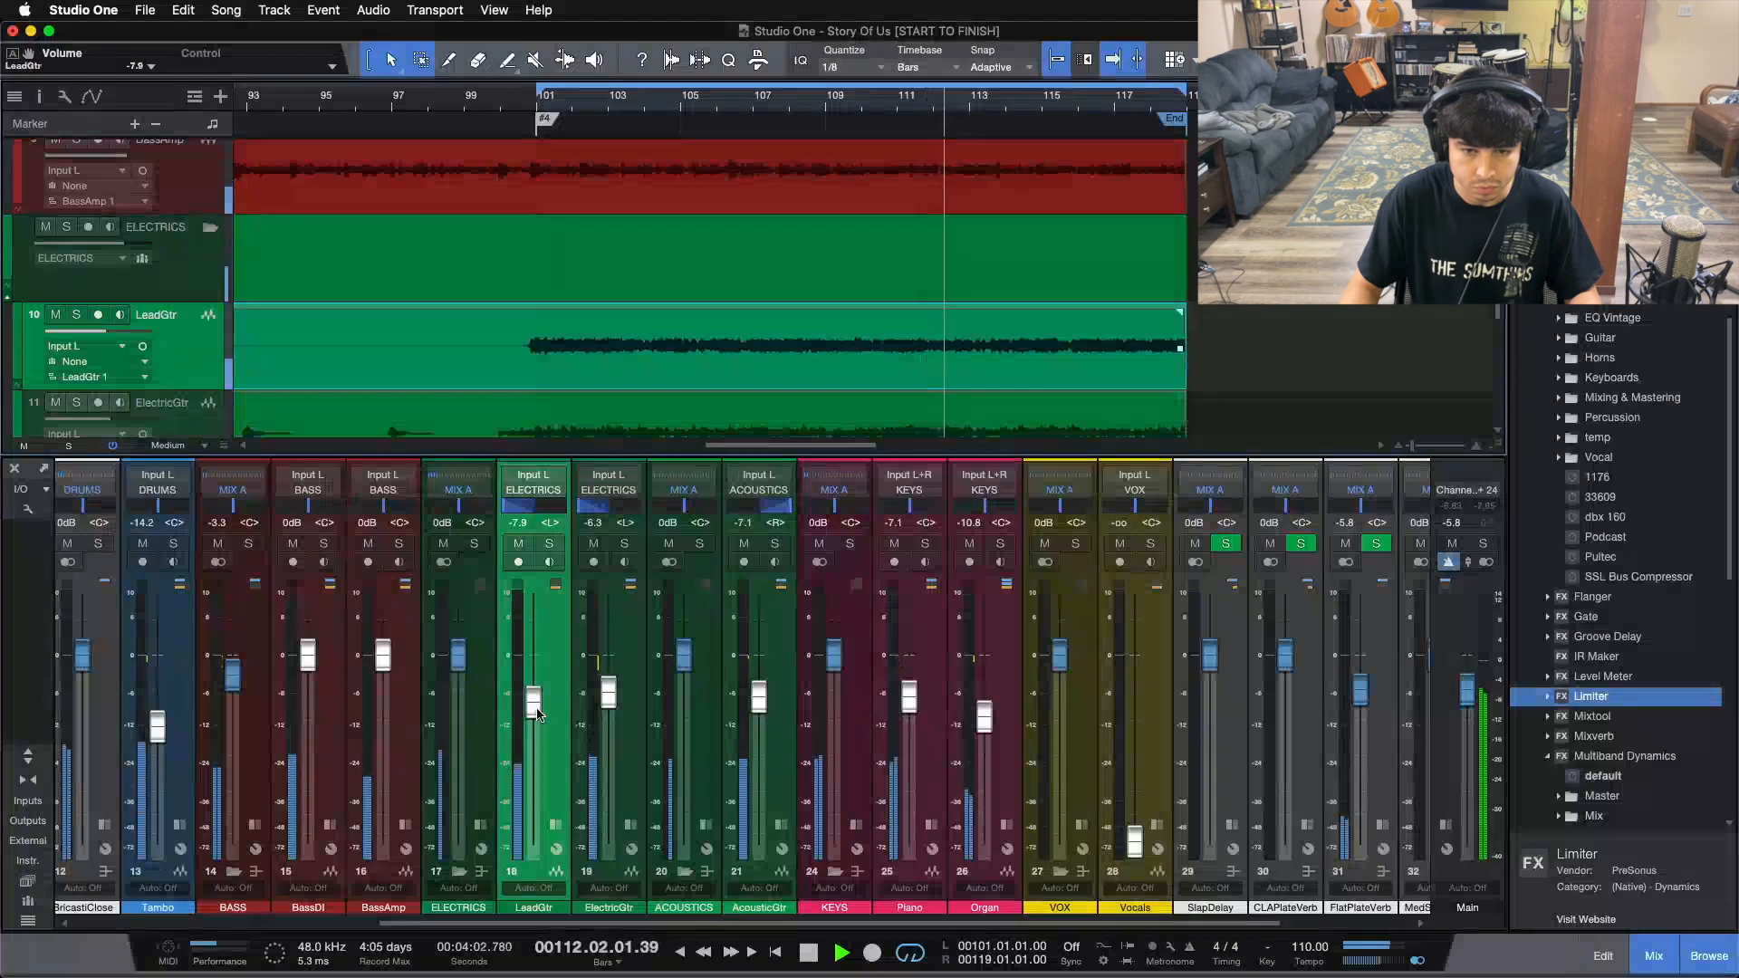
{"action": "left_click", "coordinate": [1417, 962]}
{"action": "key", "text": "KP_1"}
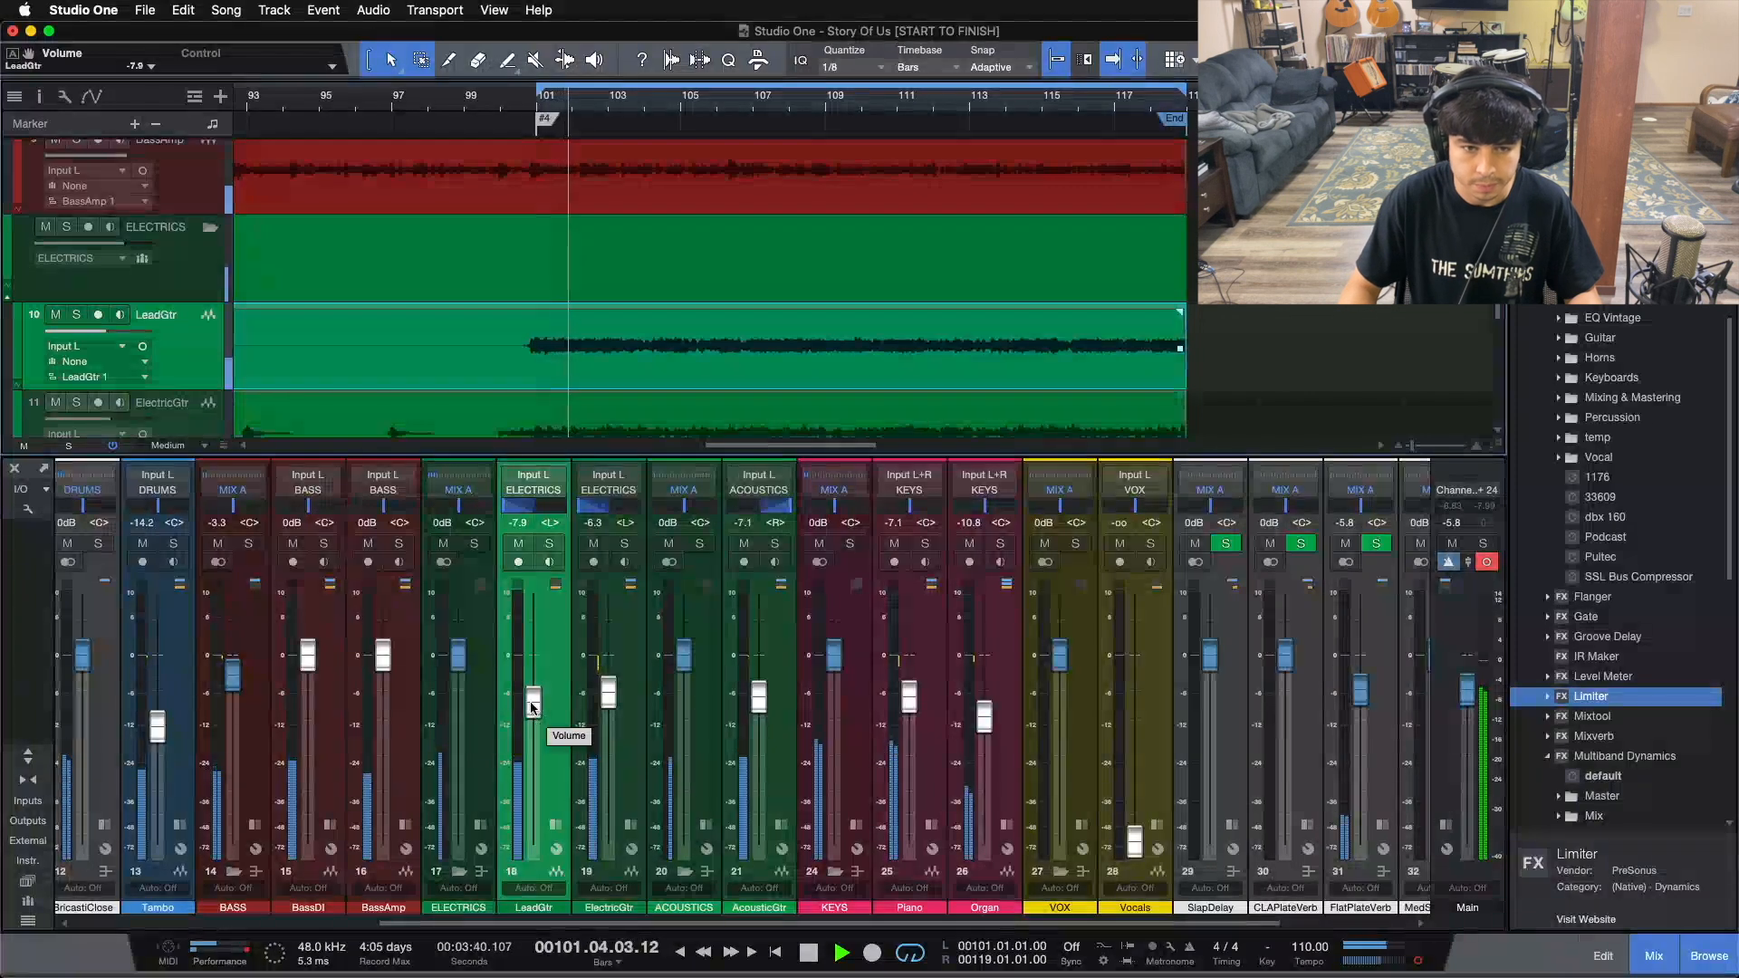
{"action": "left_click_drag", "start_coordinate": [533, 707], "coordinate": [535, 704]}
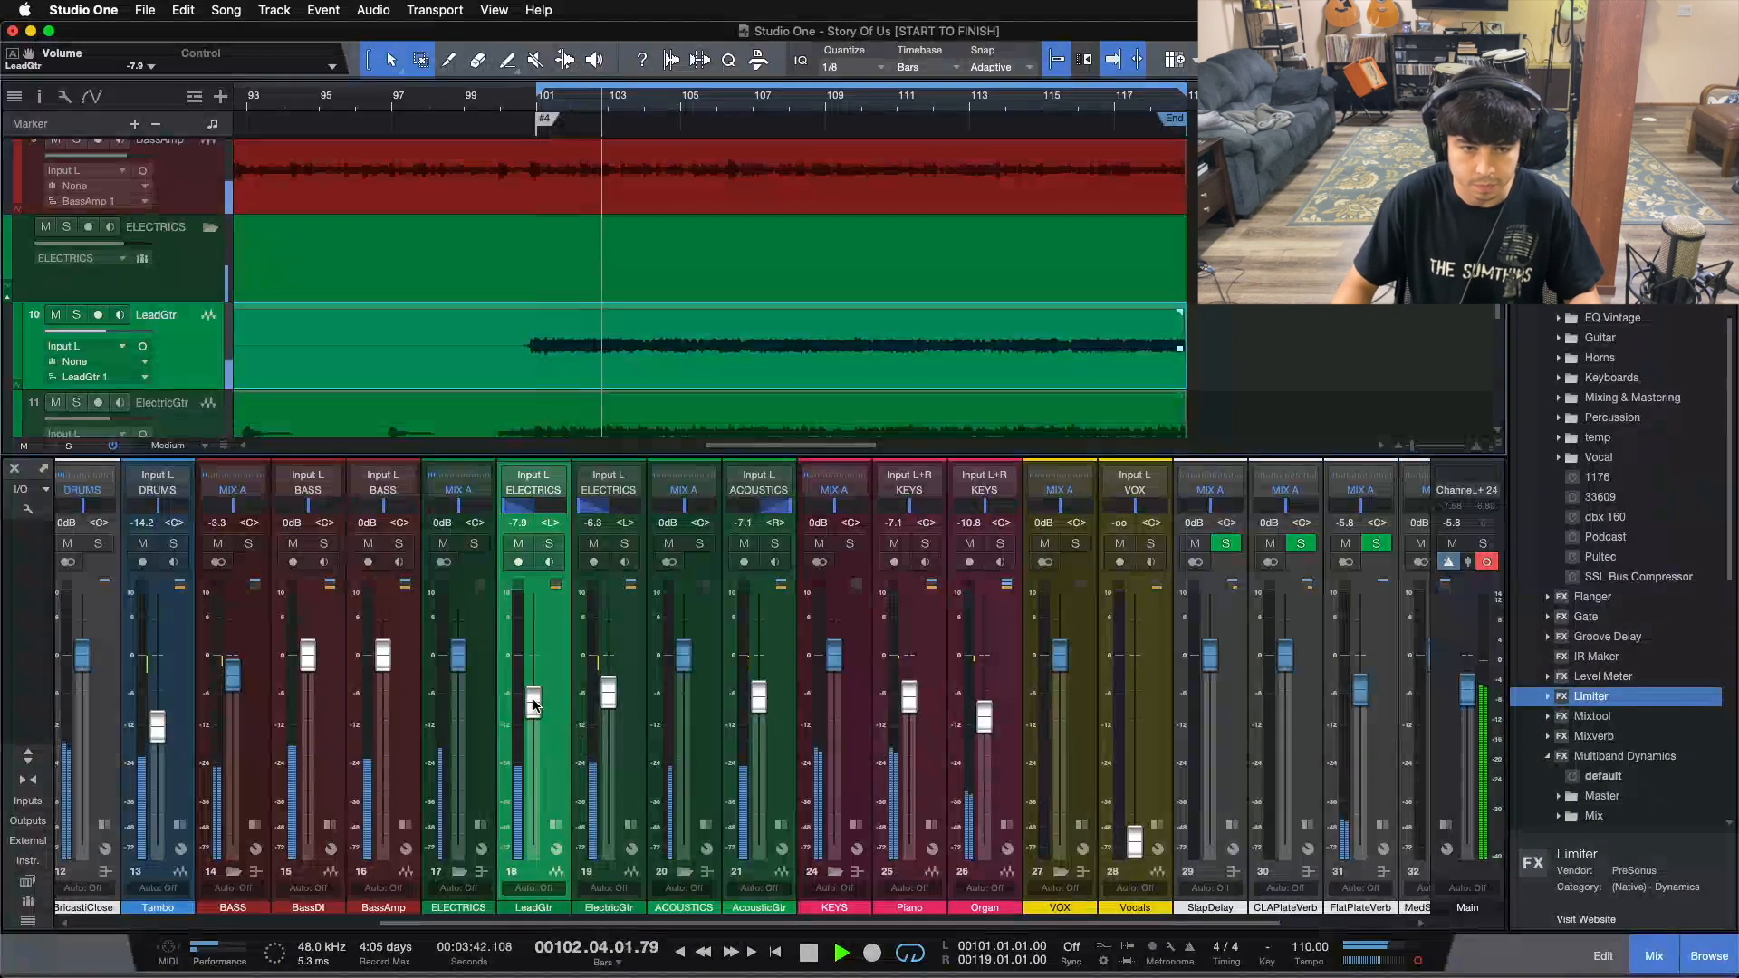
Step: Expand the LeadGtr channel's inserts and sends in the console and look through the other tracks in the arrangement
{"action": "left_click", "coordinate": [555, 584]}
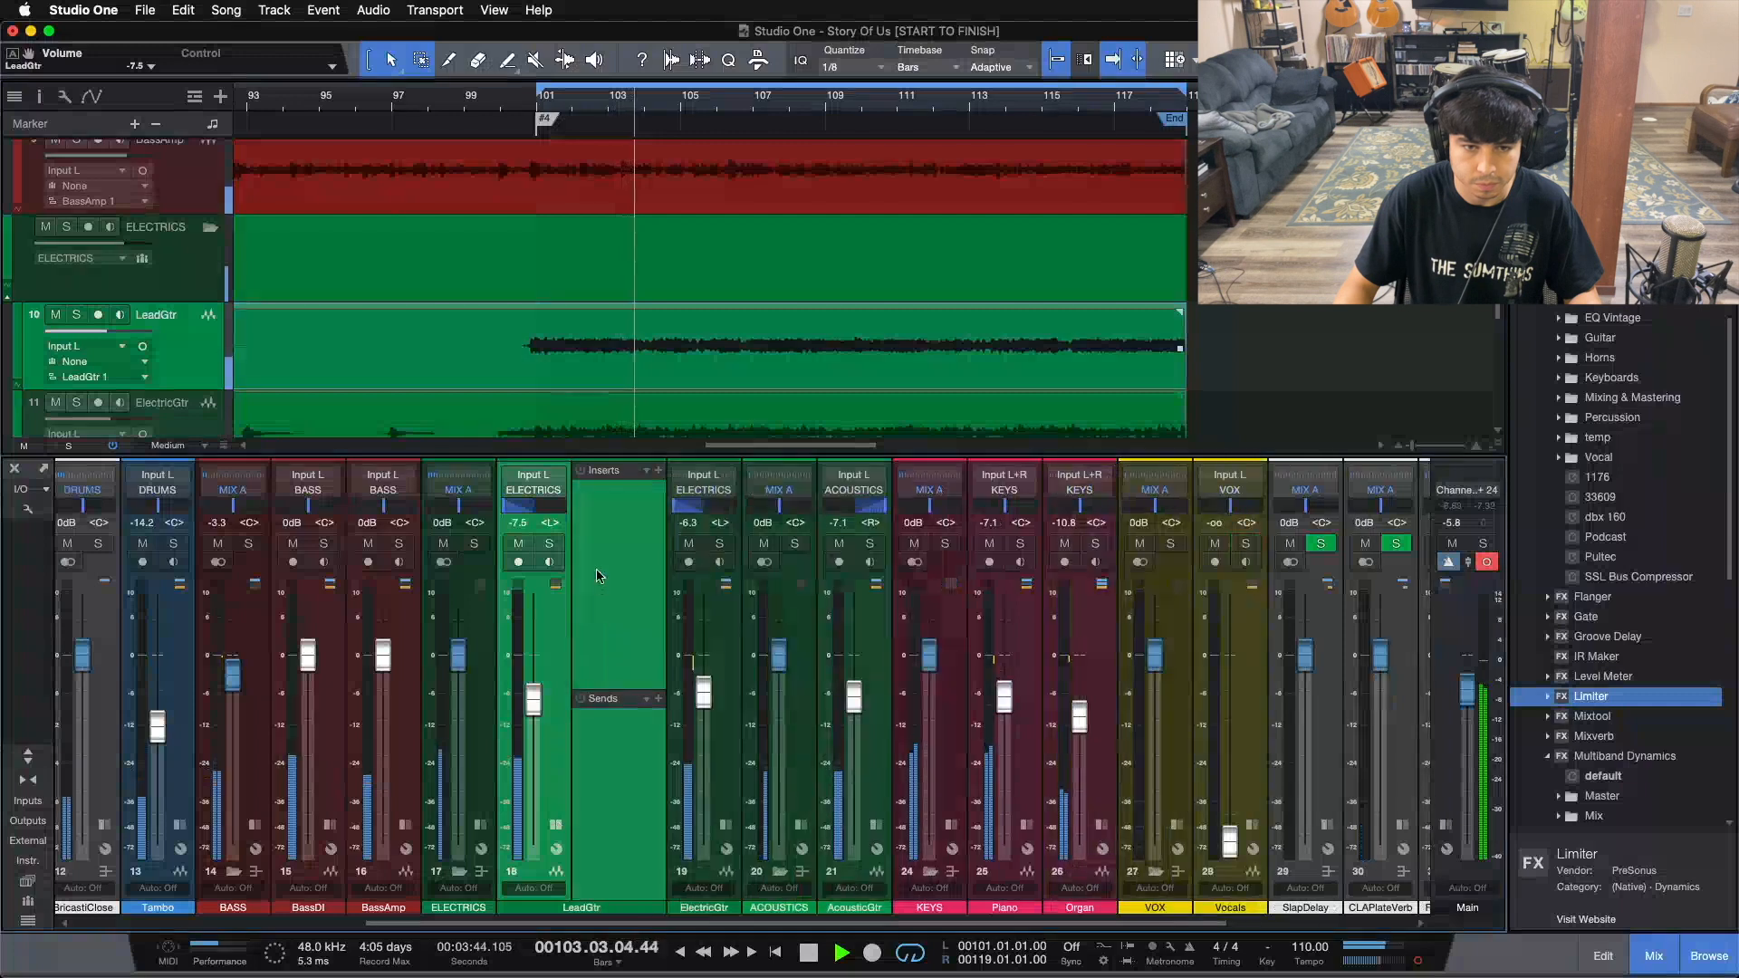
{"action": "scroll", "coordinate": [1597, 666], "scroll_direction": "up", "scroll_amount": 3}
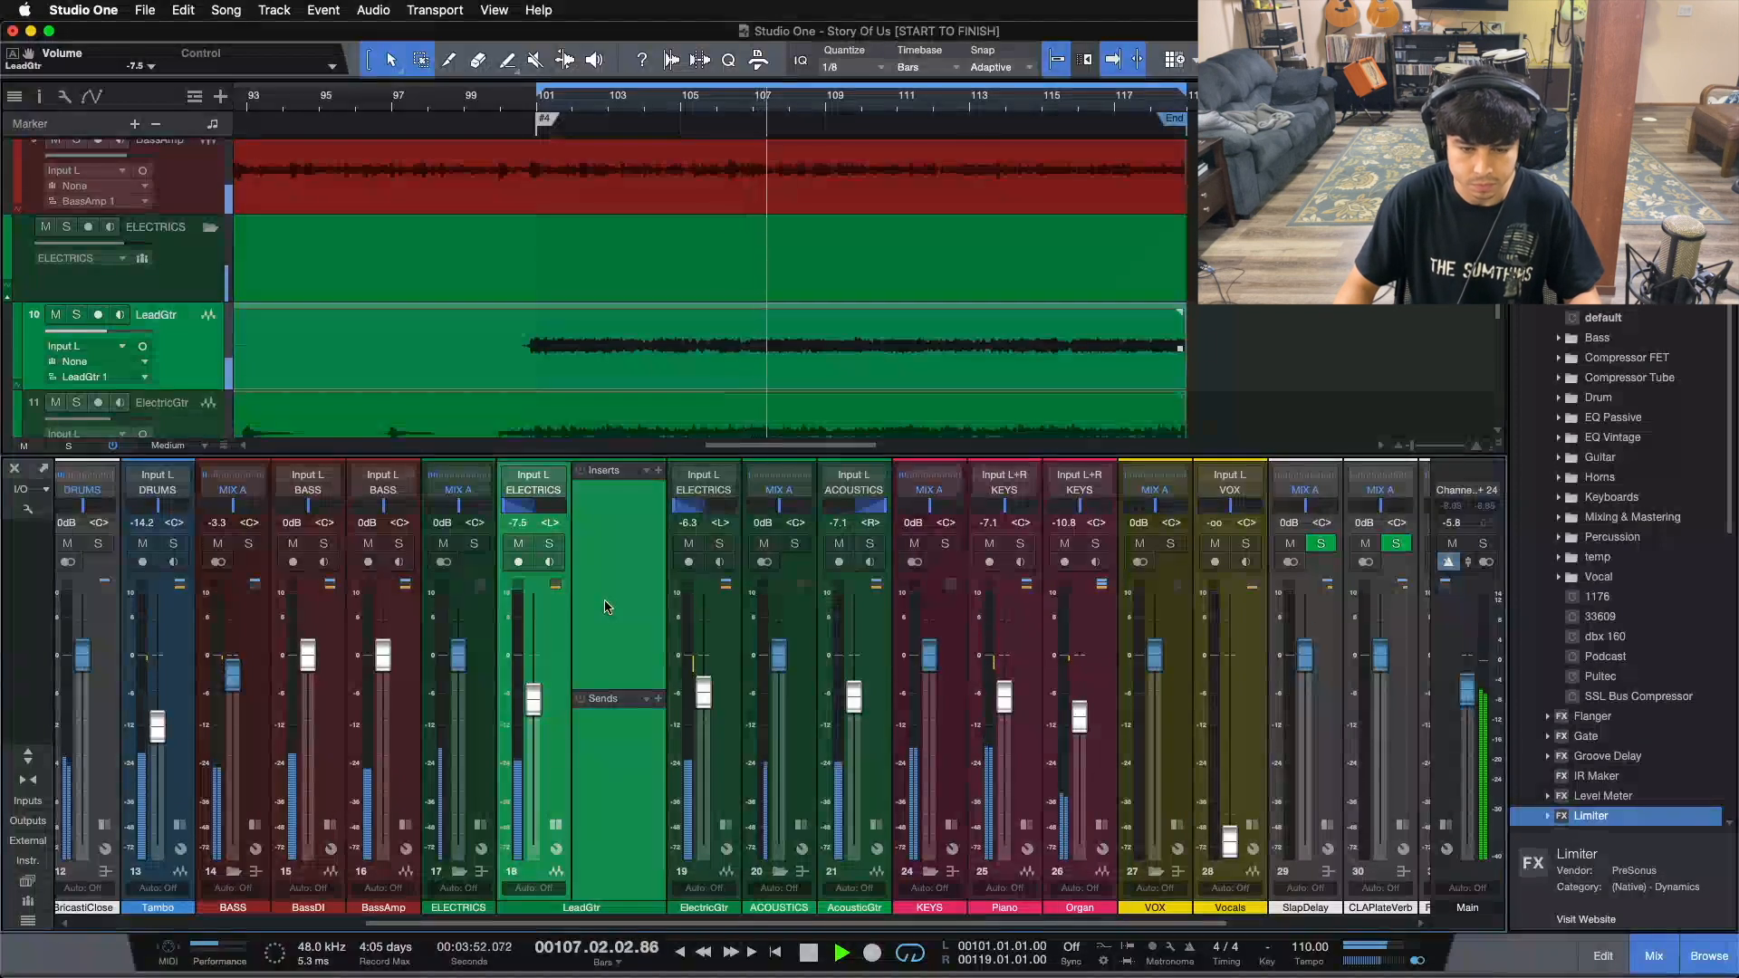
{"action": "scroll", "coordinate": [1144, 306], "scroll_direction": "down", "scroll_amount": 8}
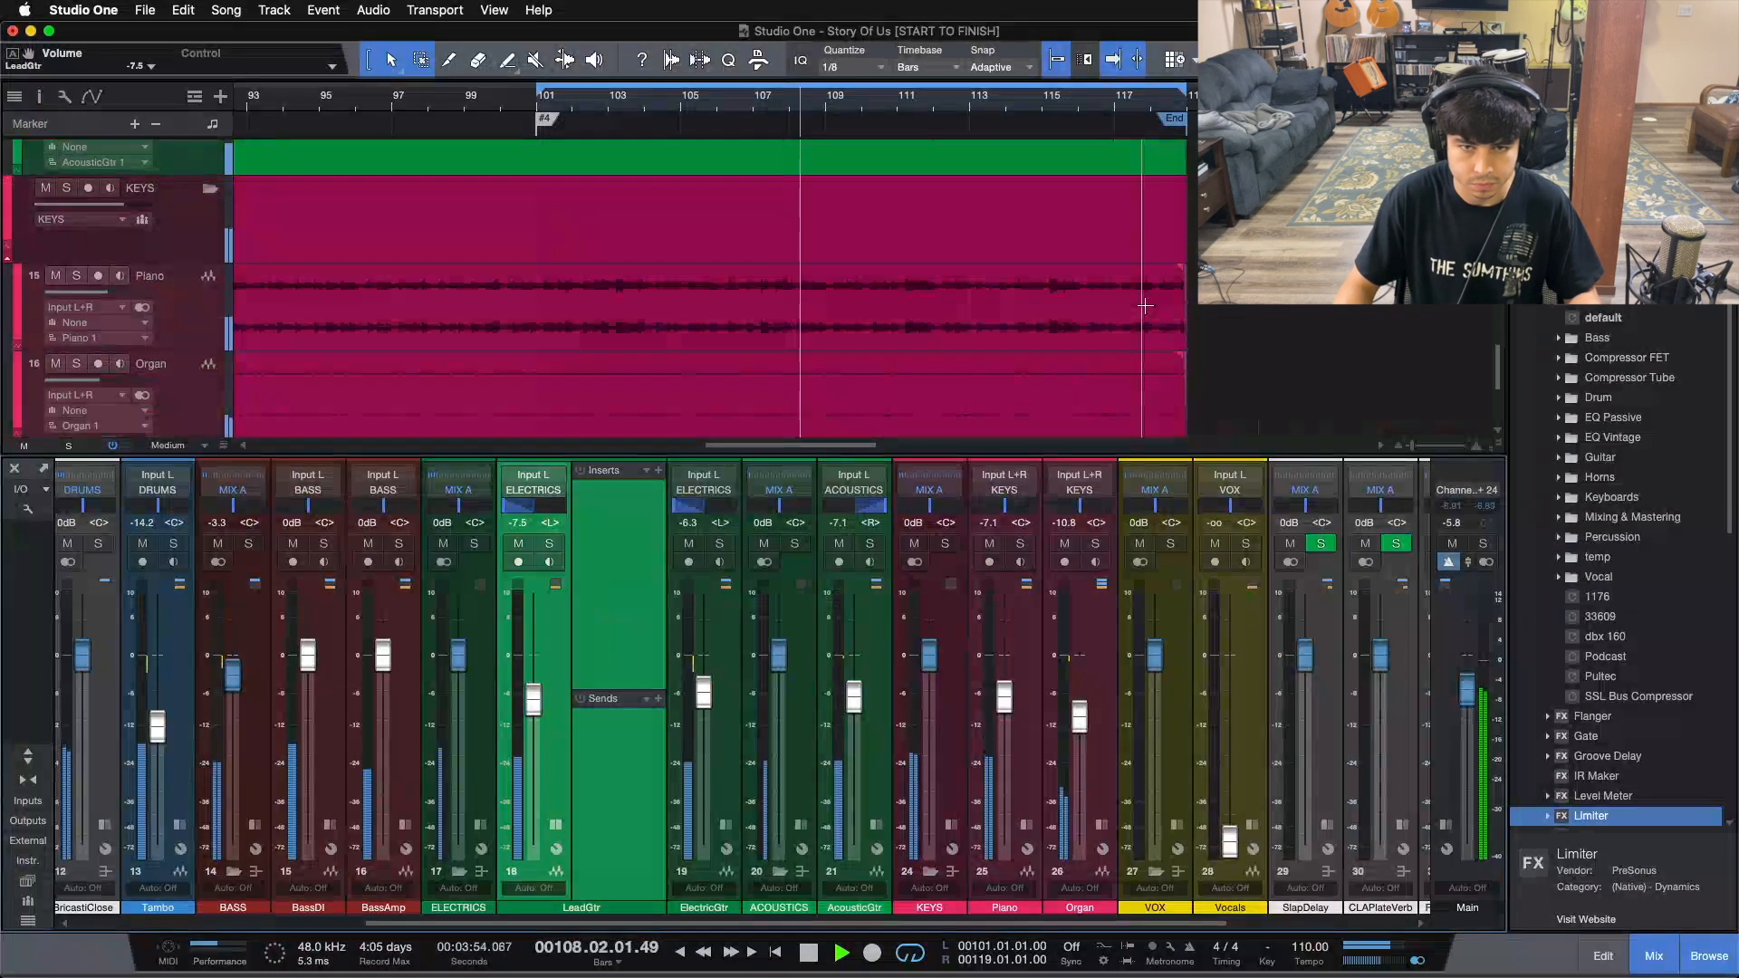
{"action": "scroll", "coordinate": [1144, 306], "scroll_direction": "up", "scroll_amount": 10}
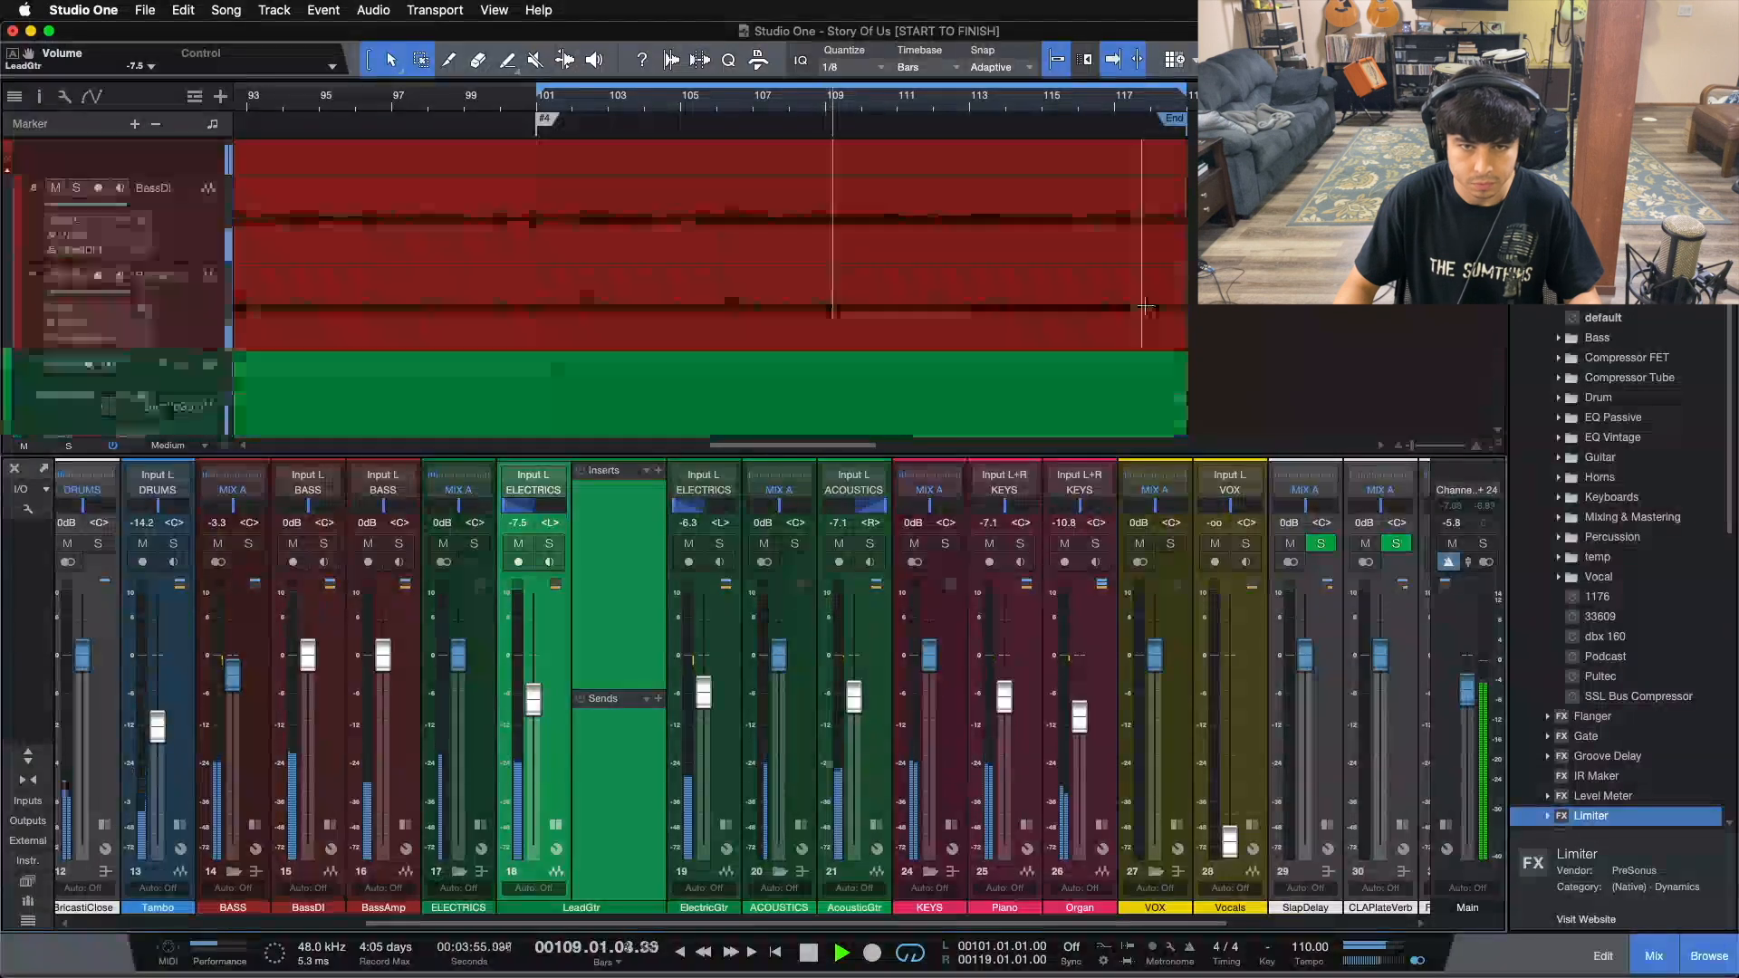
{"action": "scroll", "coordinate": [1144, 306], "scroll_direction": "down", "scroll_amount": 3}
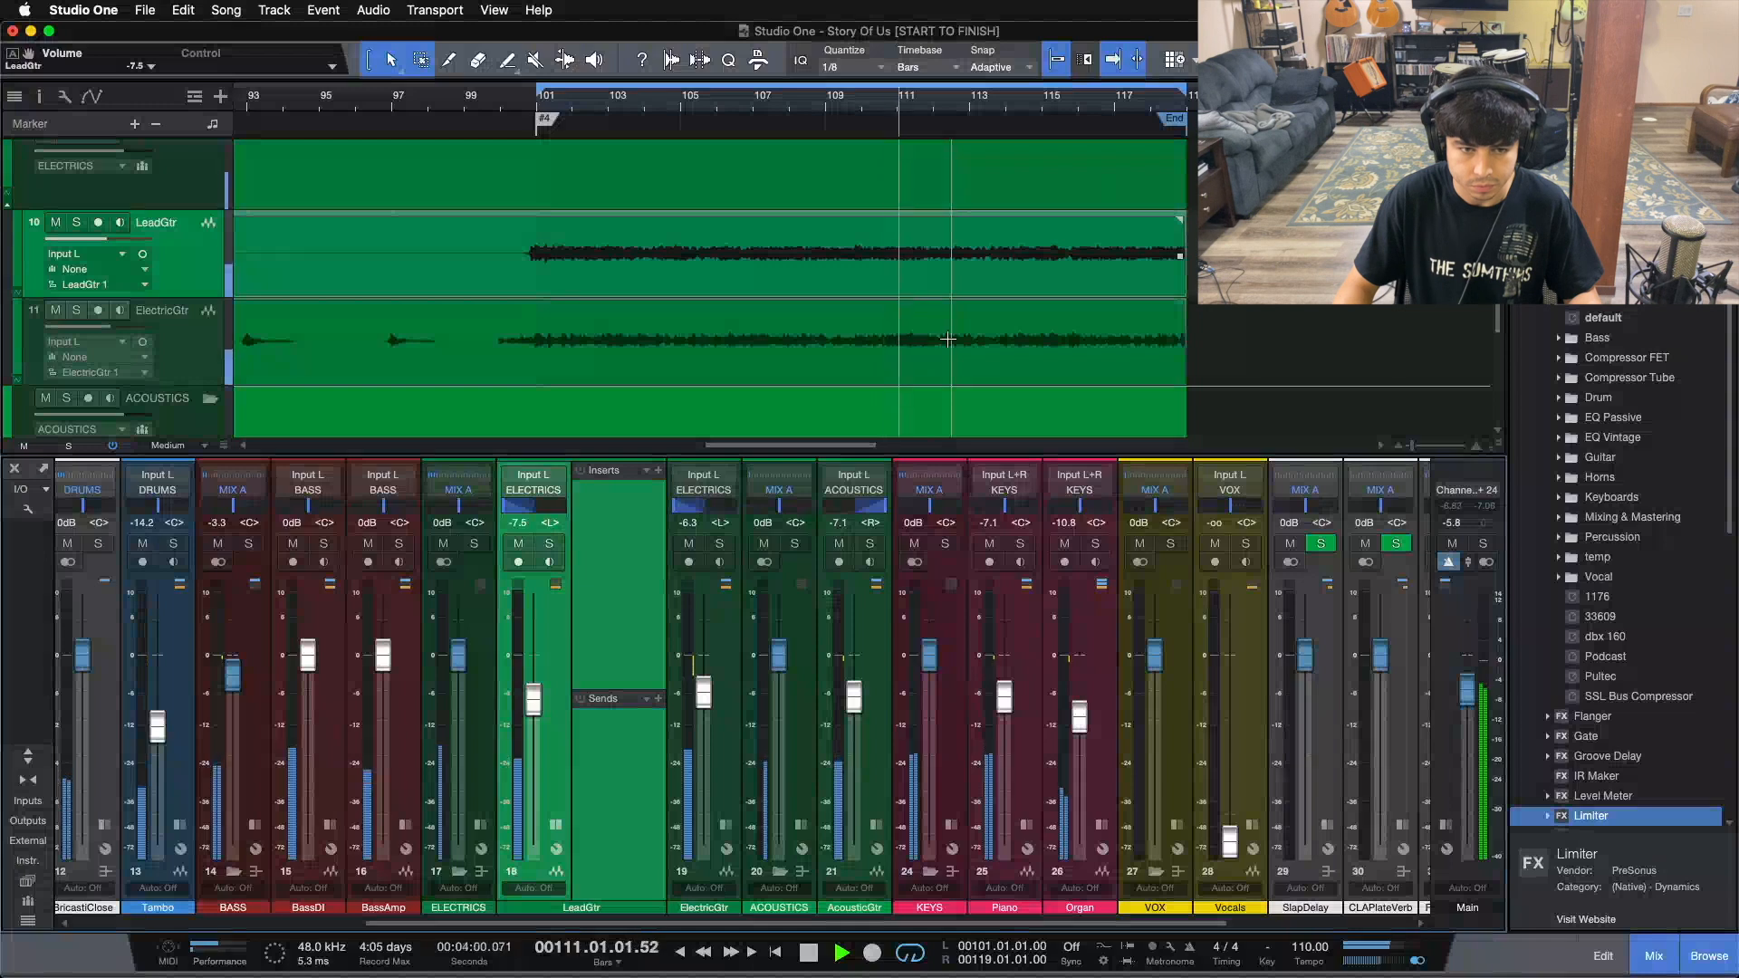
Step: Solo the LeadGtr channel, audition it from the loop start and stop playback
{"action": "left_click", "coordinate": [550, 545]}
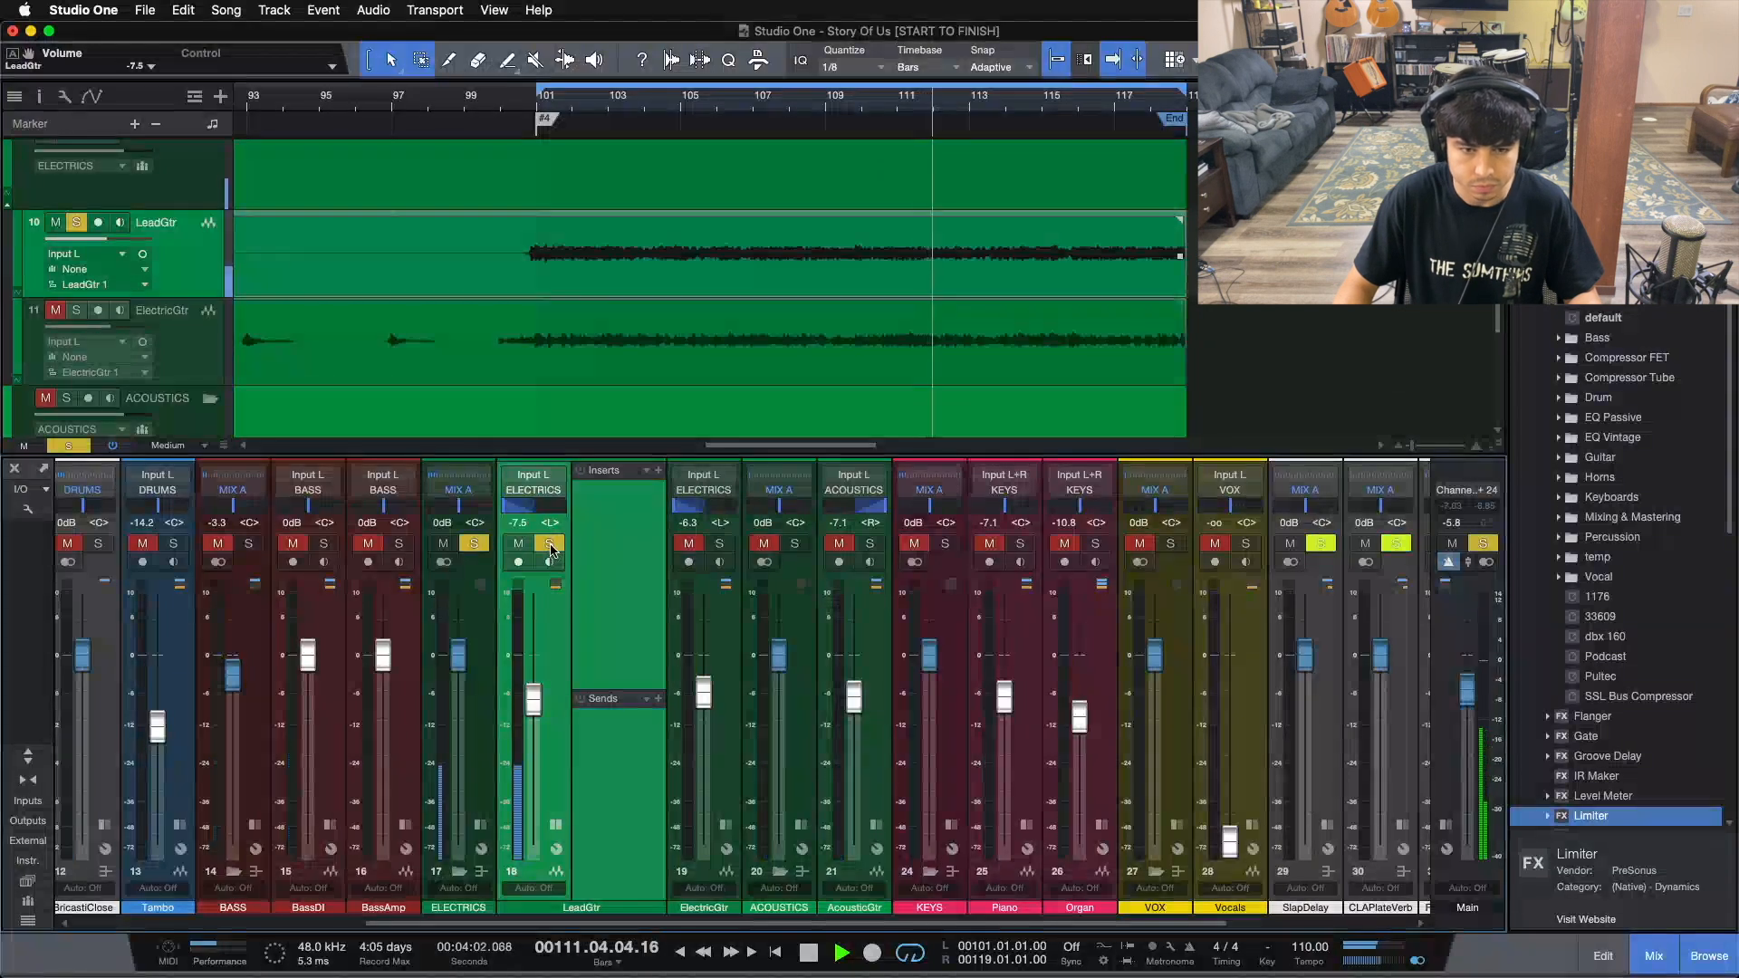
{"action": "key", "text": "space"}
{"action": "key", "text": "space"}
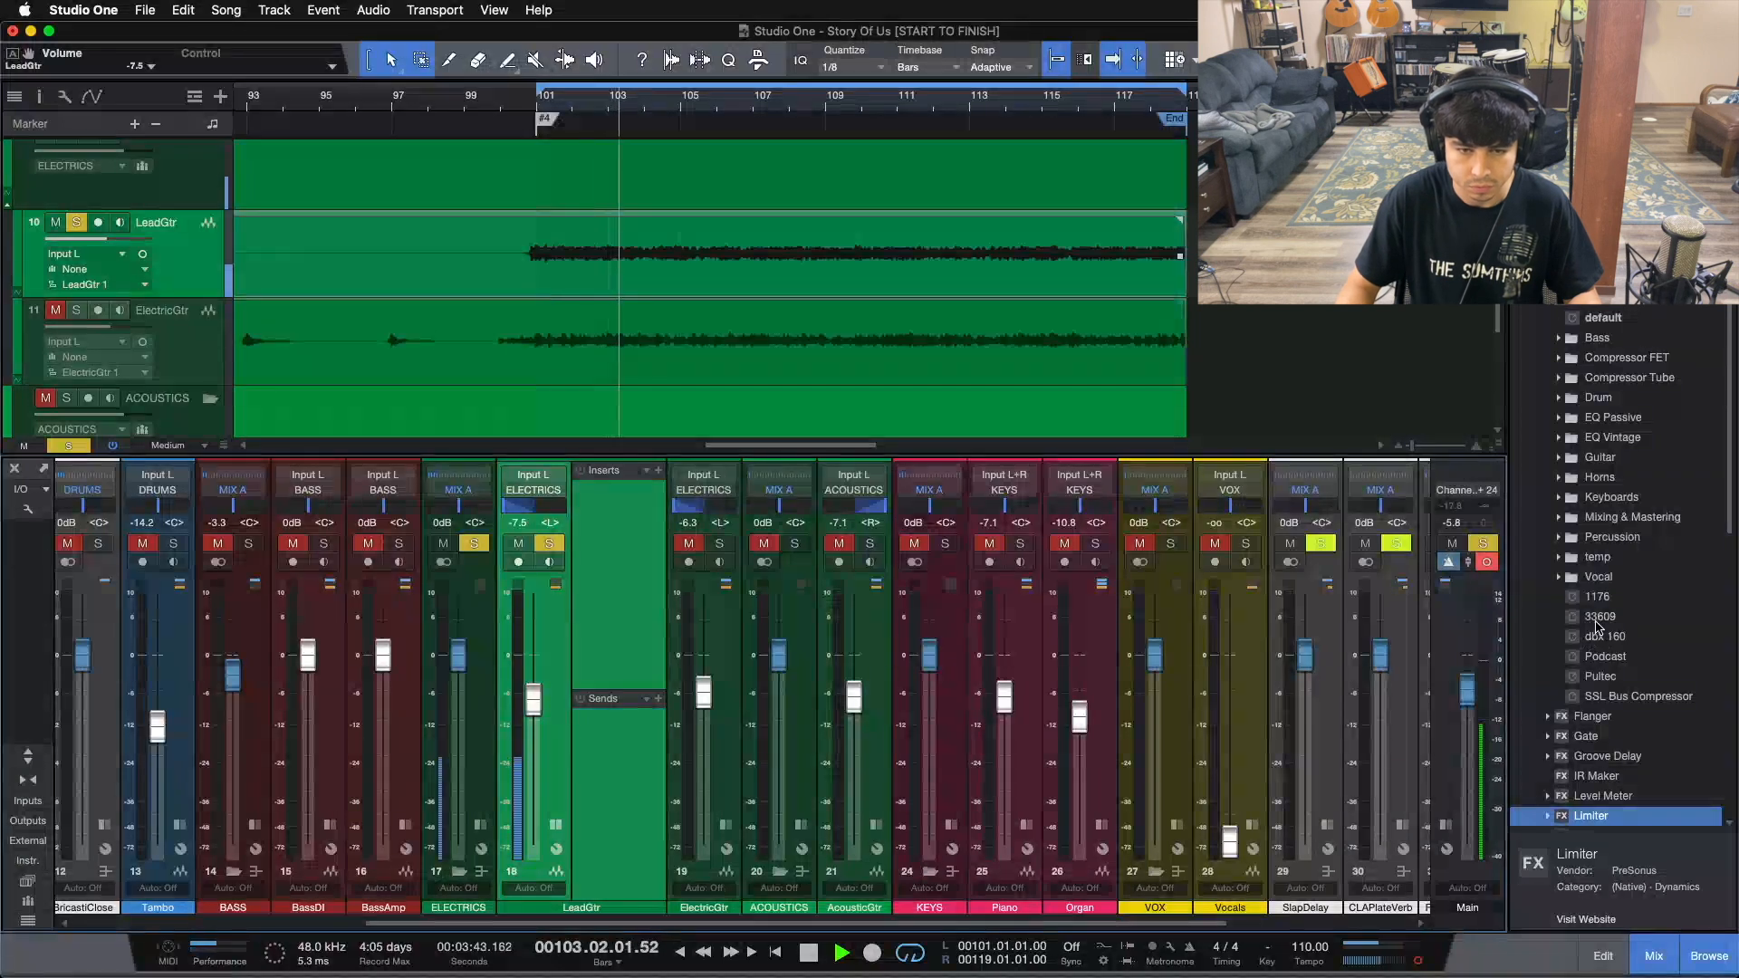
{"action": "key", "text": "space"}
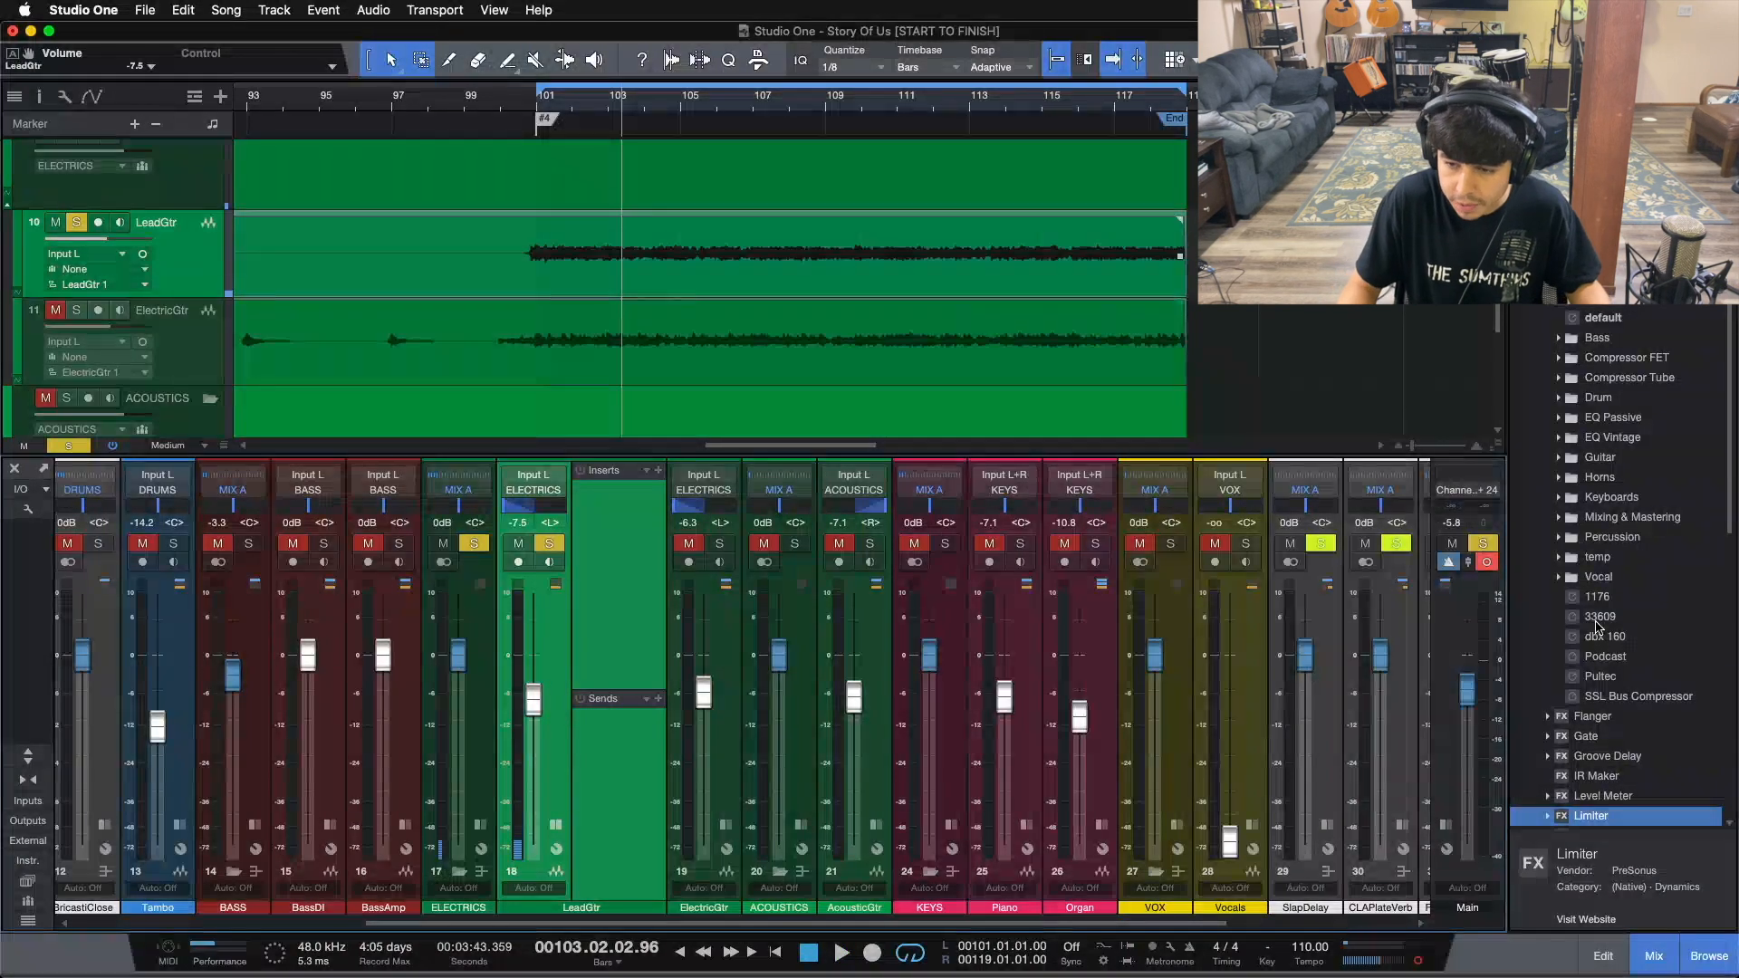
Step: Insert a Pro EQ on the soloed LeadGtr channel during playback from bar 101 and reset the channel's volume to 0 dB
{"action": "scroll", "coordinate": [1596, 625], "scroll_direction": "down", "scroll_amount": 10}
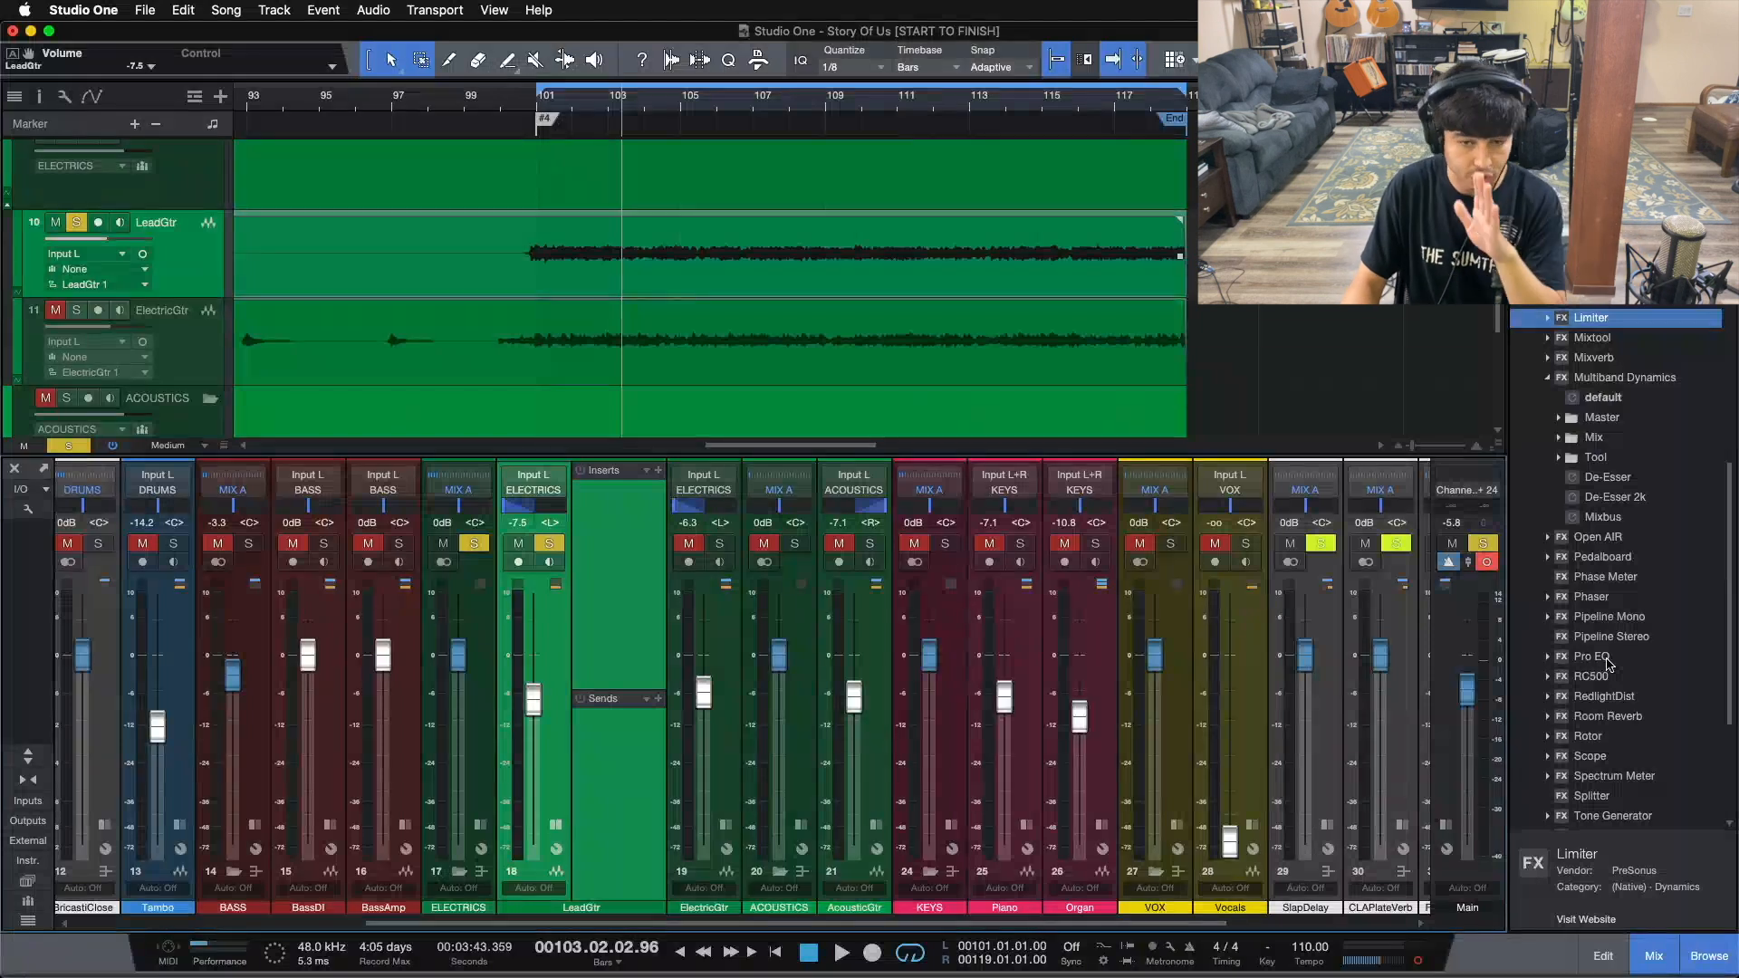
{"action": "scroll", "coordinate": [691, 280], "scroll_direction": "down", "scroll_amount": 5}
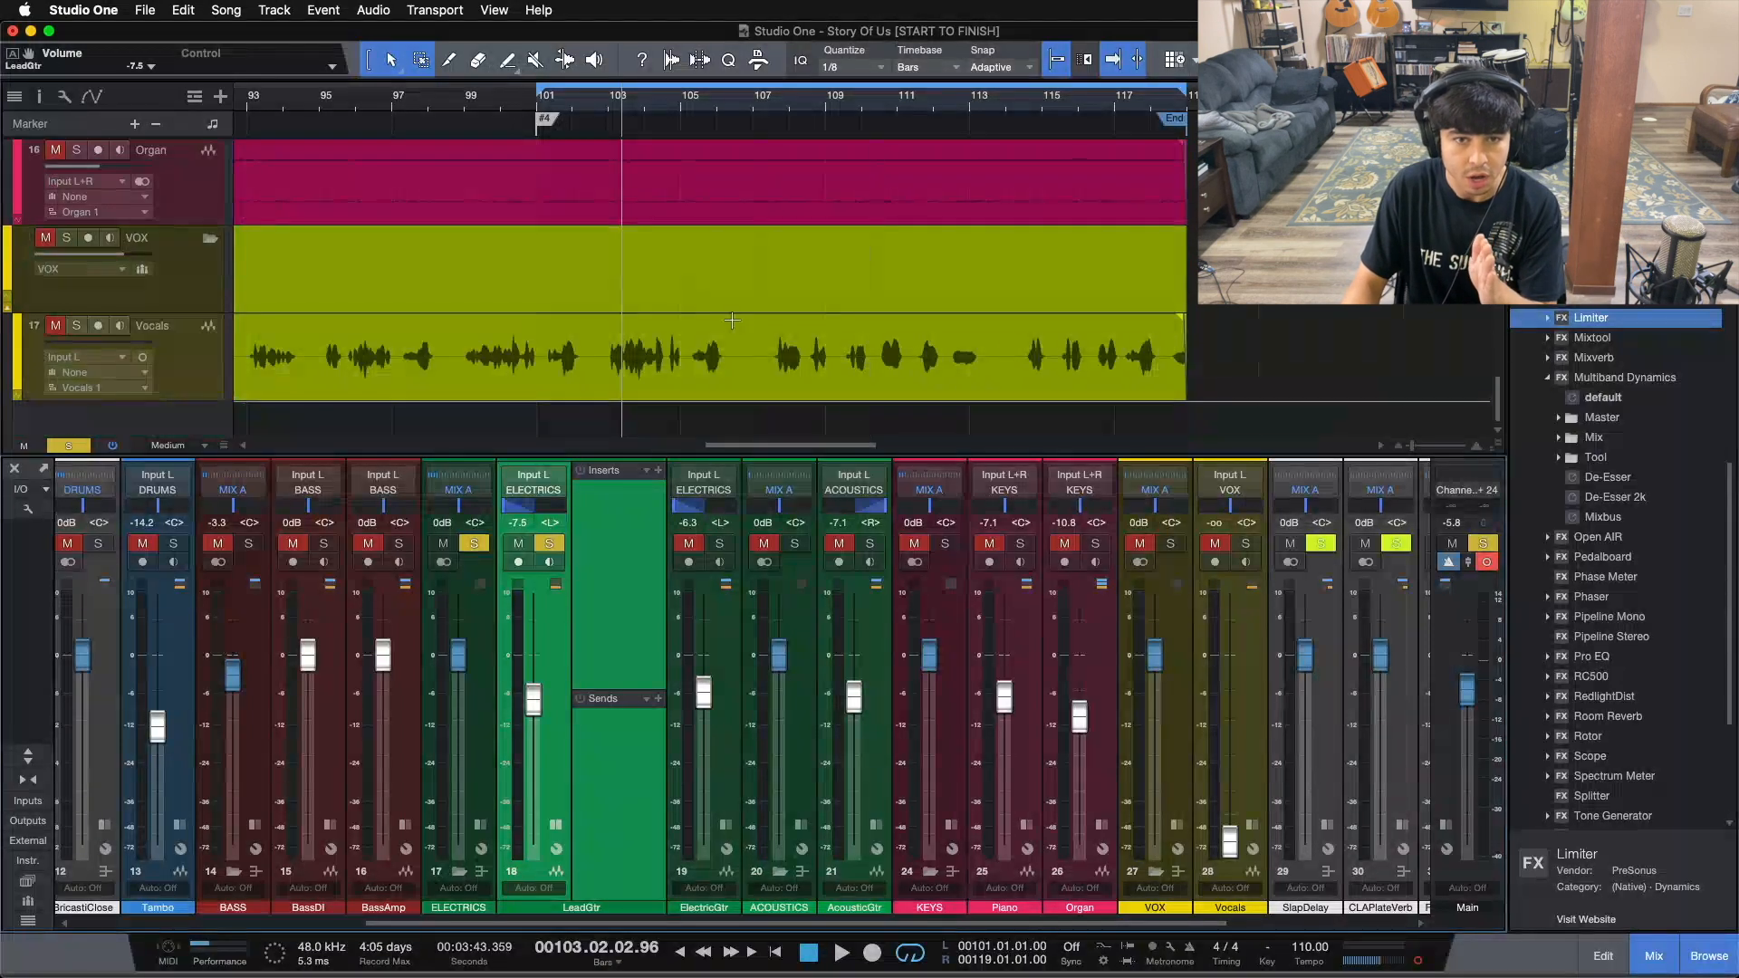
{"action": "scroll", "coordinate": [931, 317], "scroll_direction": "up", "scroll_amount": 10}
{"action": "scroll", "coordinate": [931, 312], "scroll_direction": "down", "scroll_amount": 5}
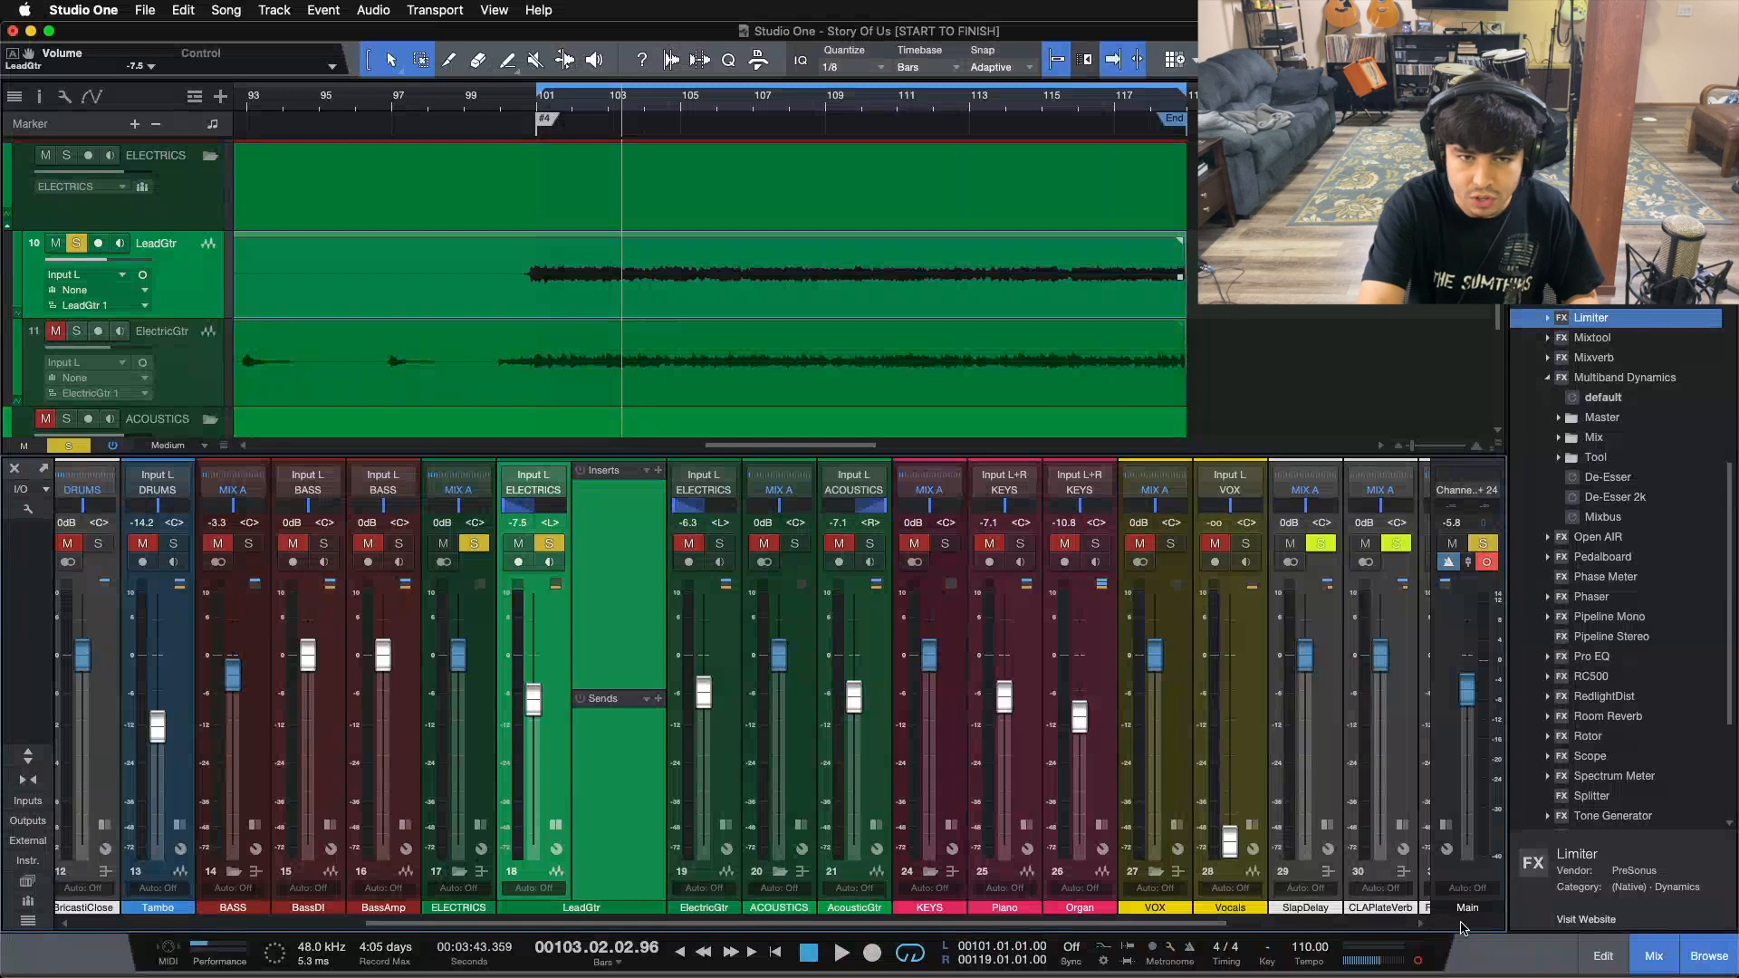
{"action": "key", "text": "KP_1"}
{"action": "key", "text": "space"}
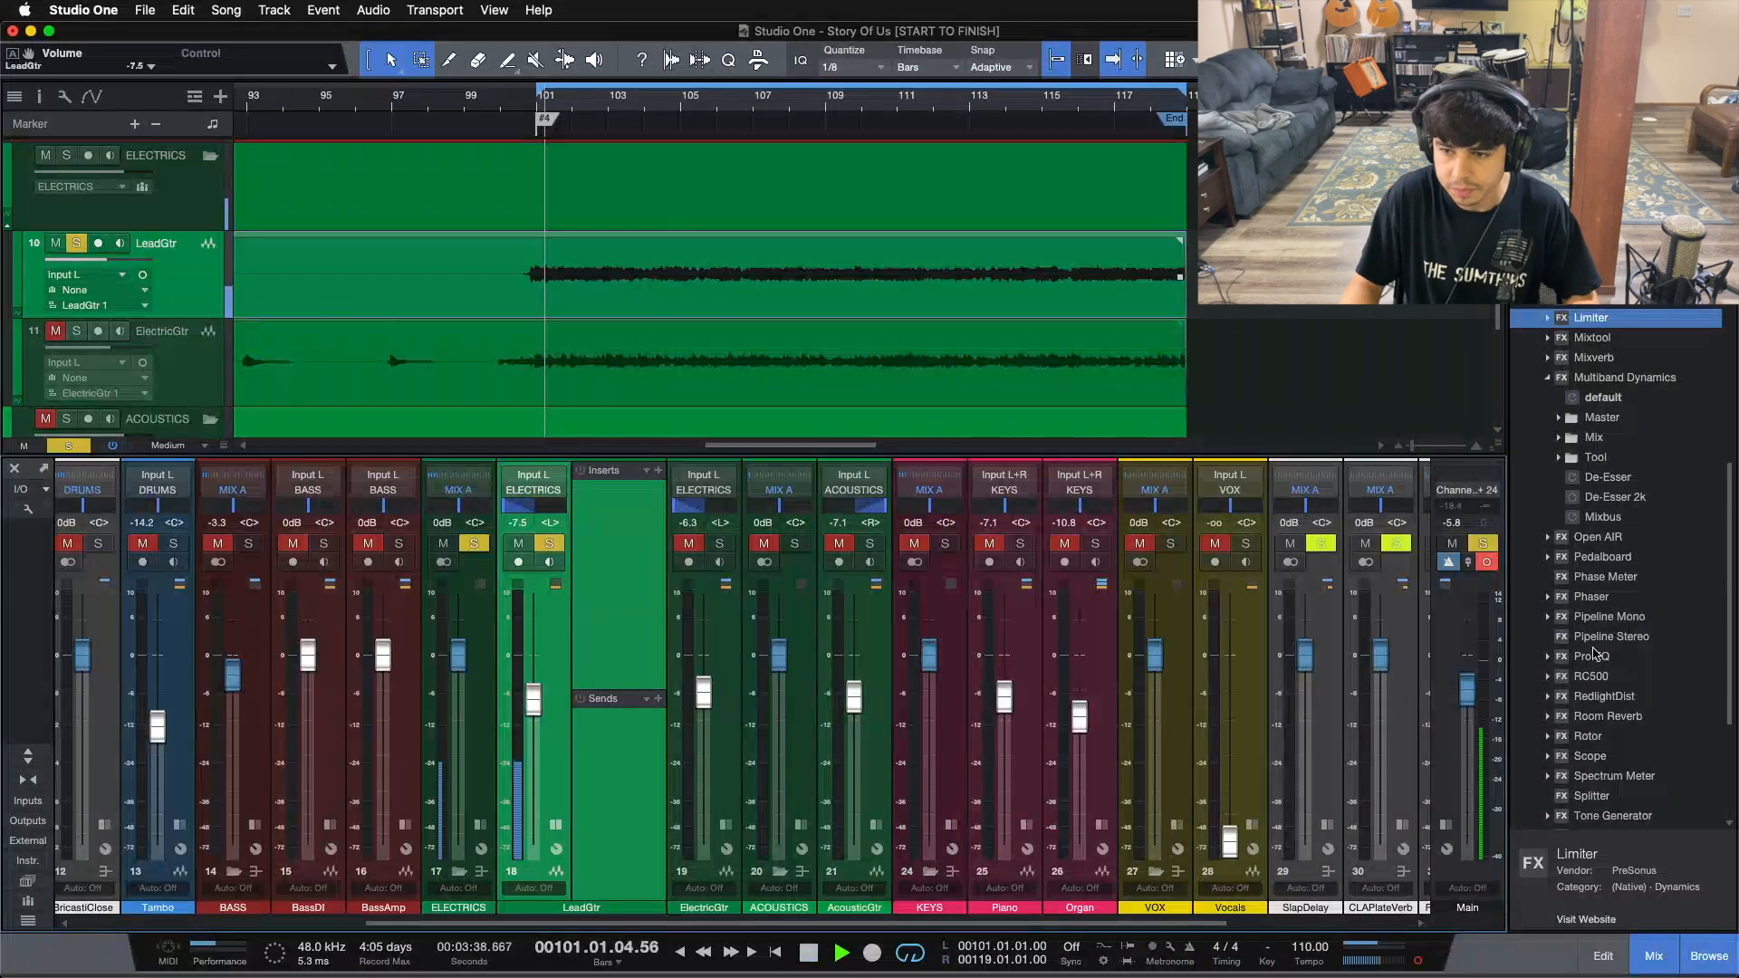
{"action": "left_click_drag", "start_coordinate": [1591, 656], "coordinate": [614, 559]}
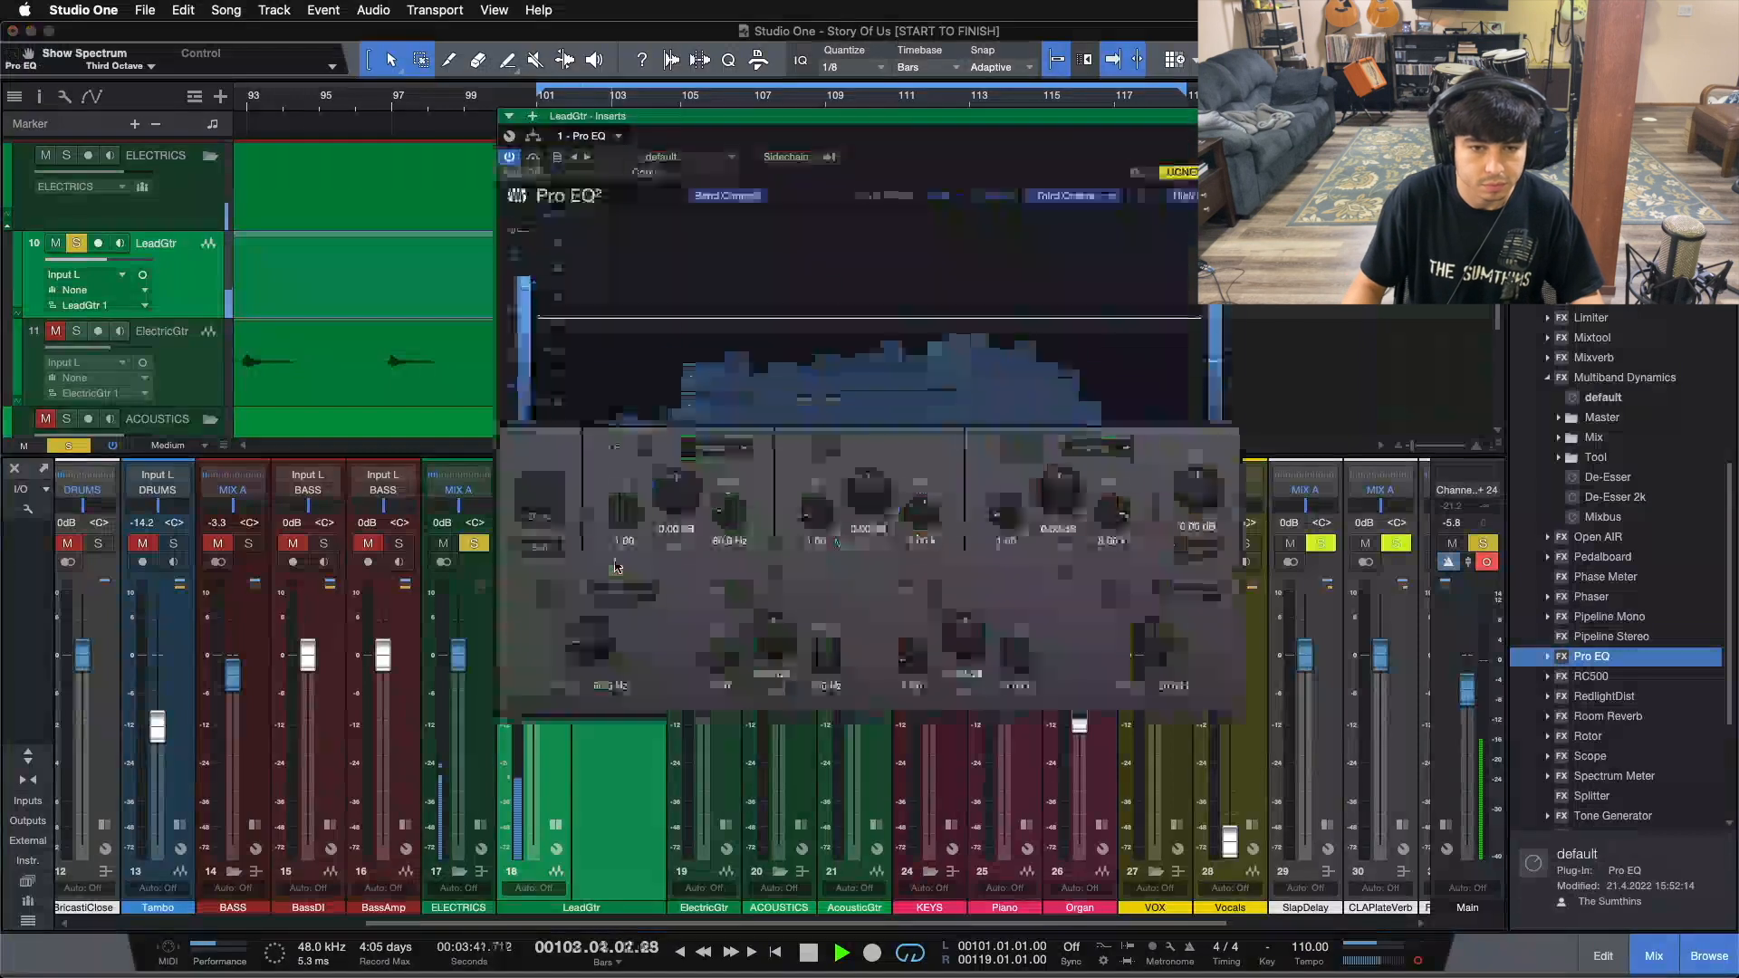
{"action": "left_click_drag", "start_coordinate": [915, 166], "coordinate": [994, 342]}
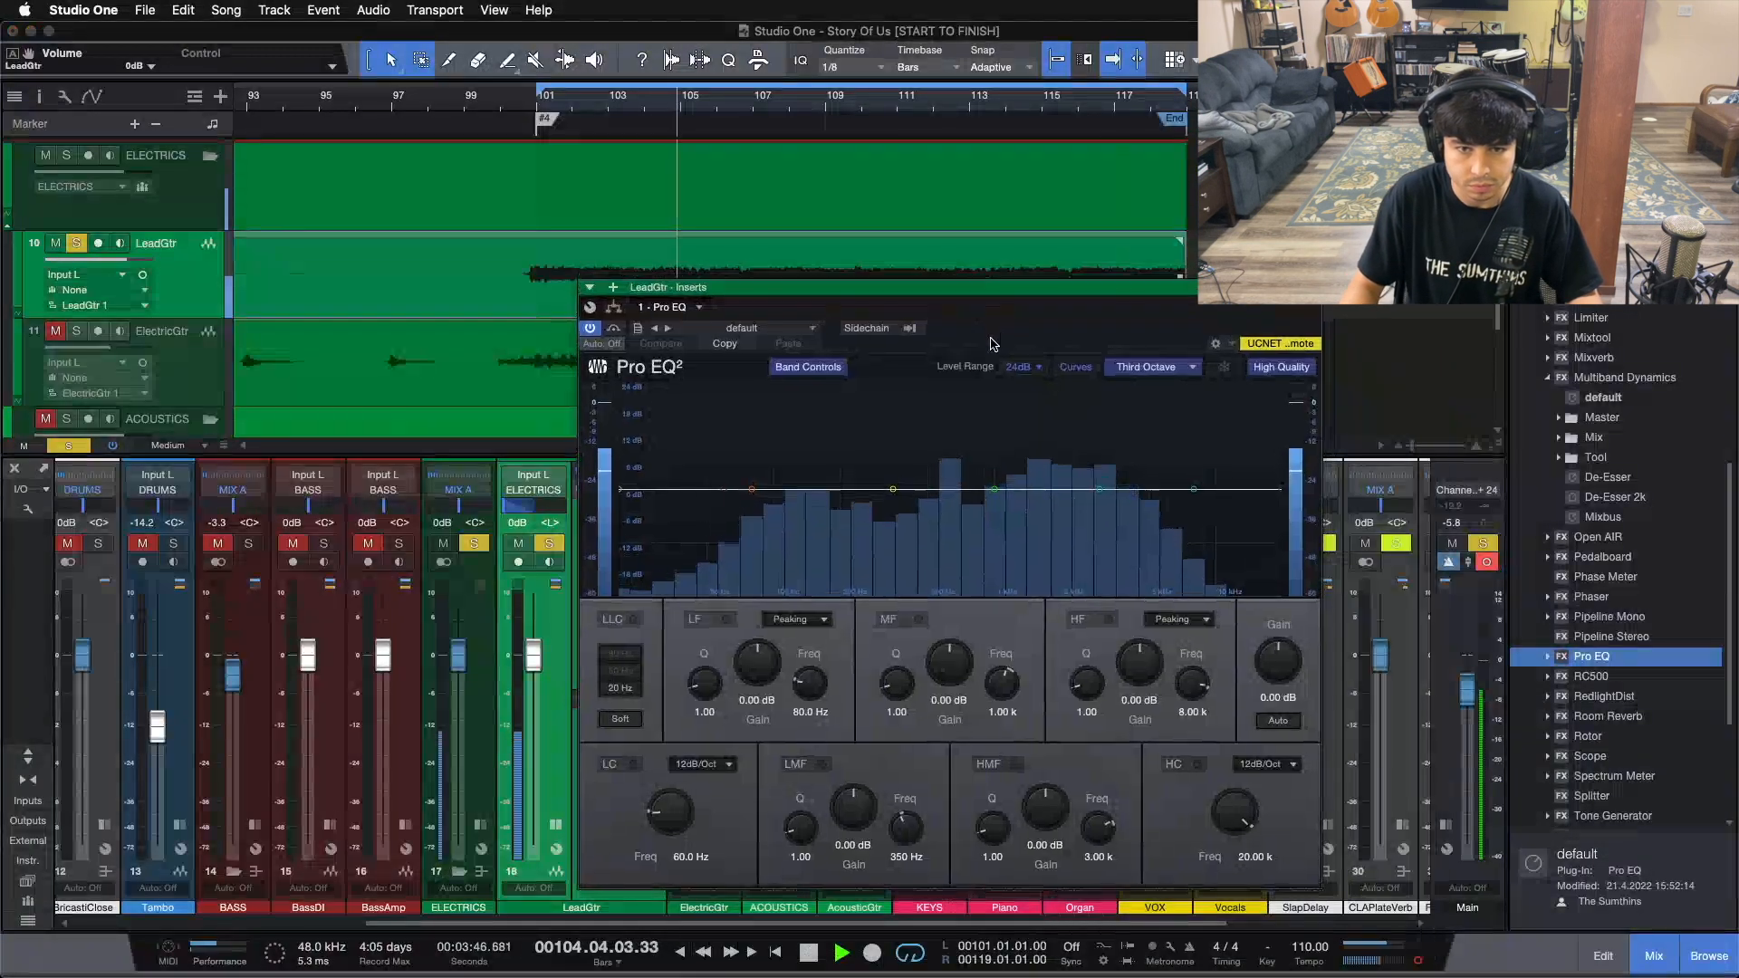
Step: Enable the lead guitar EQ's low cut at 224 Hz and its high cut at 8.15 kHz
{"action": "left_click_drag", "start_coordinate": [750, 490], "coordinate": [827, 542]}
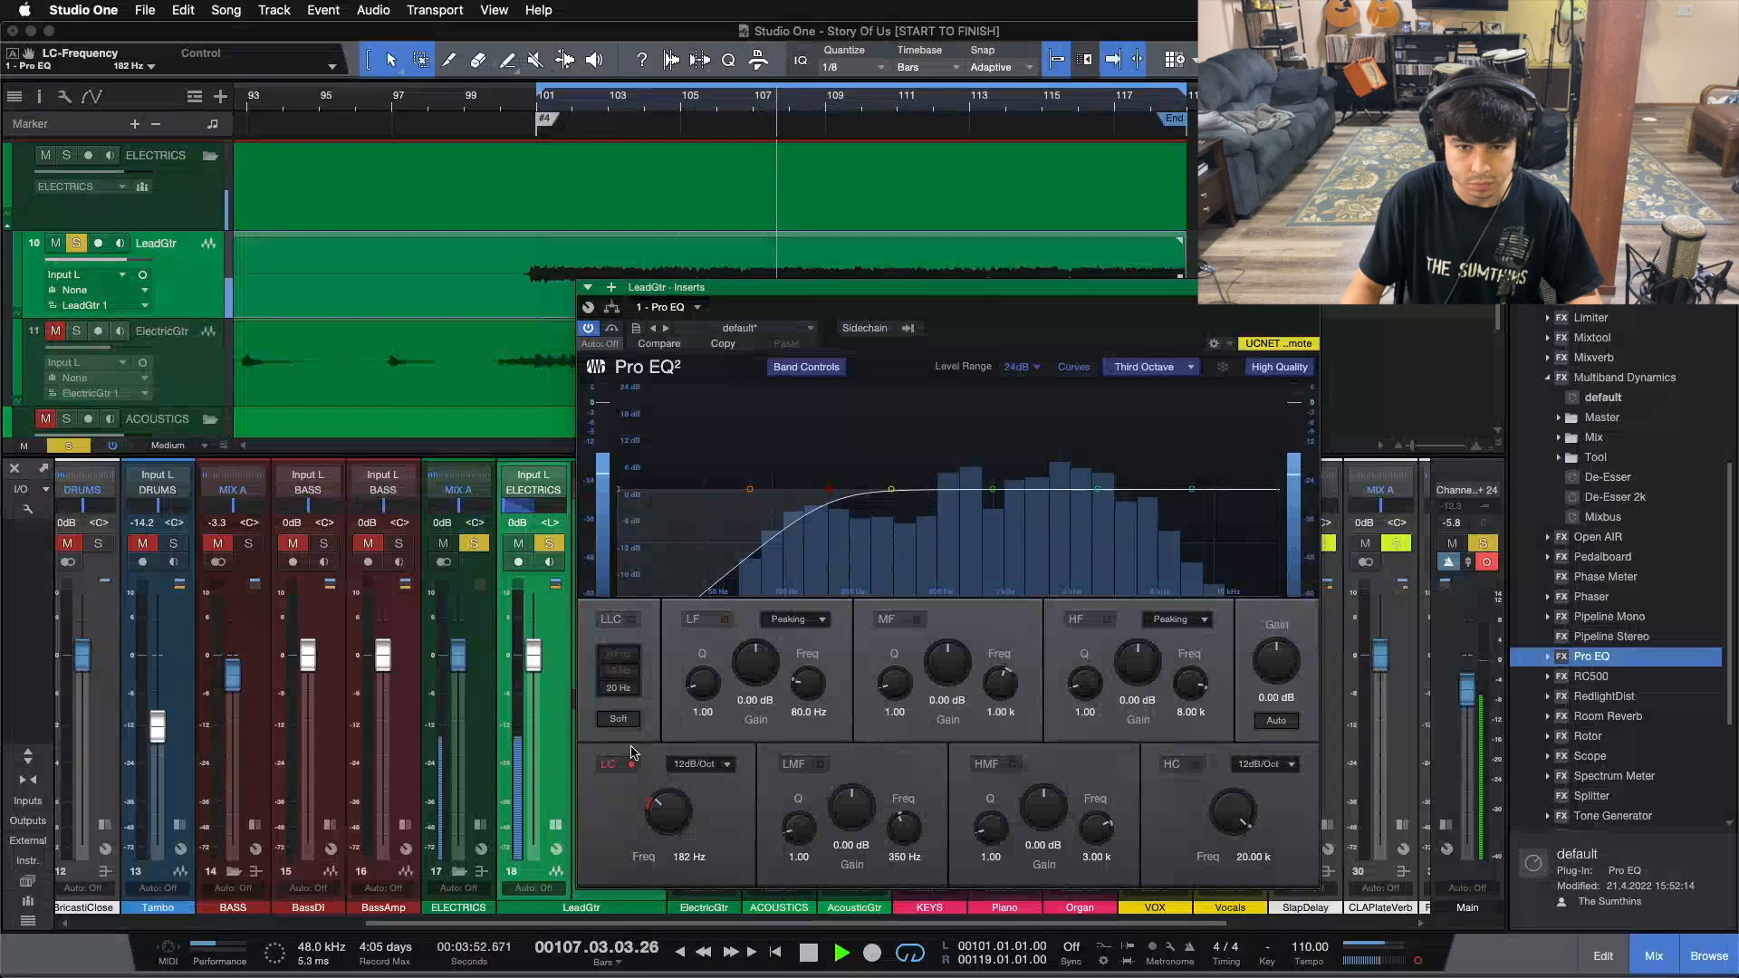
{"action": "scroll", "coordinate": [675, 808], "scroll_direction": "up", "scroll_amount": 3}
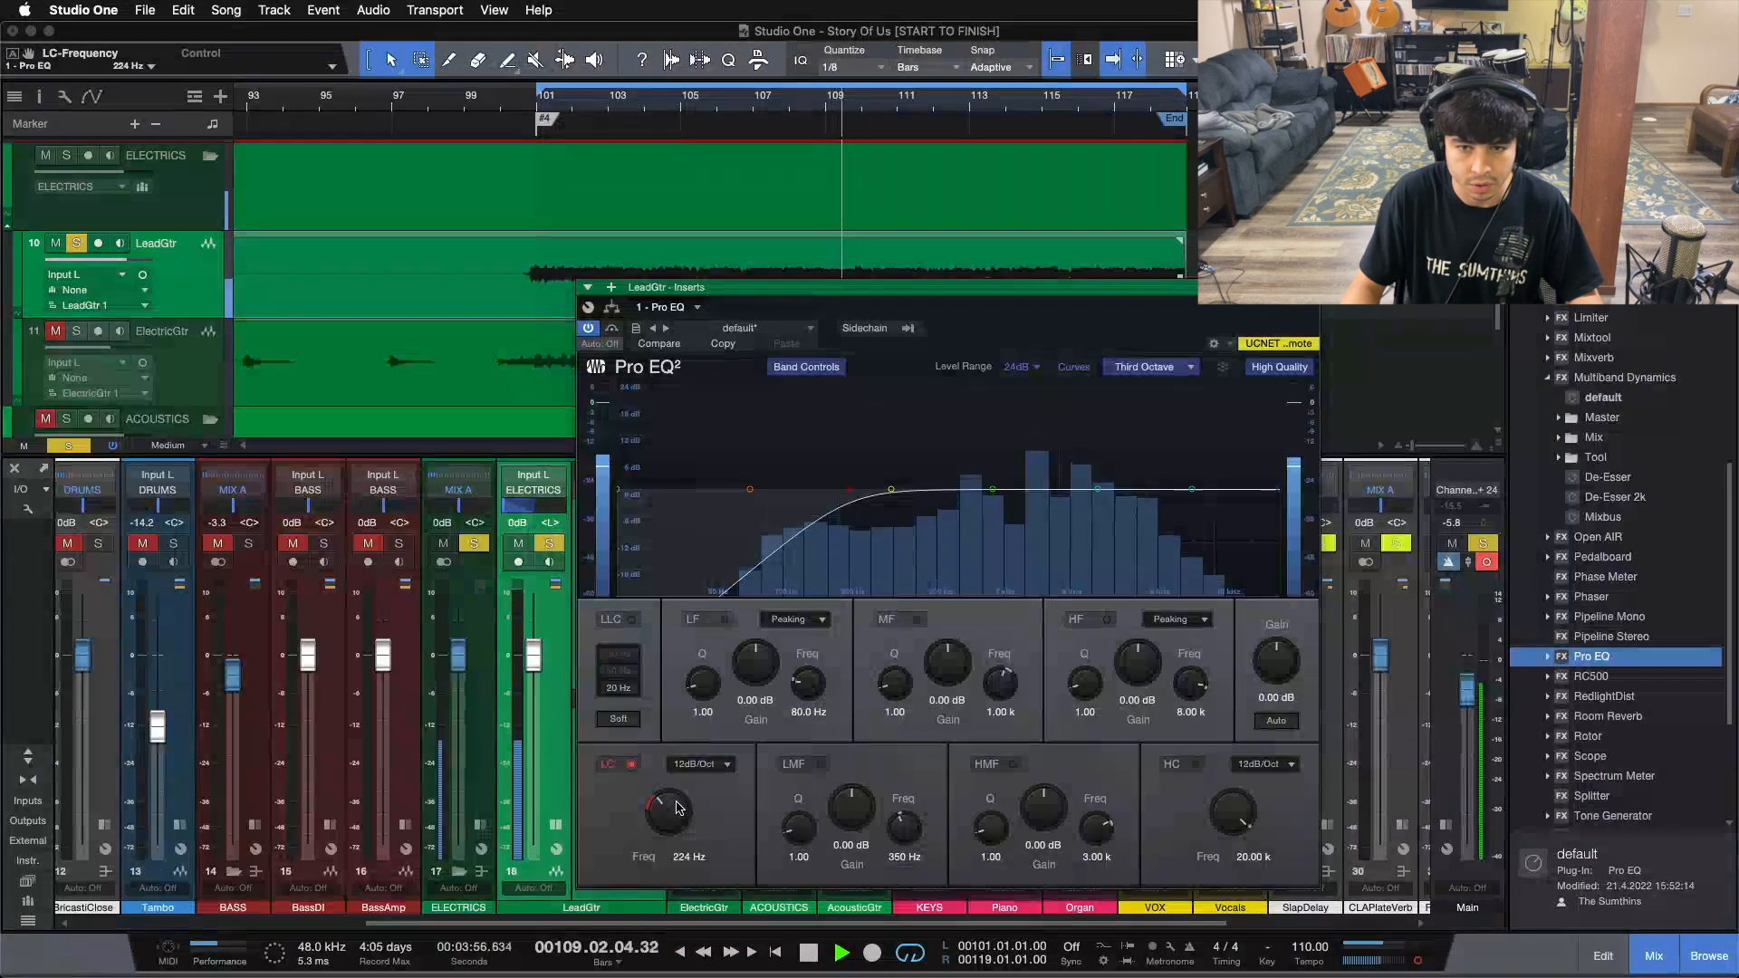
{"action": "left_click", "coordinate": [1196, 763]}
{"action": "scroll", "coordinate": [1237, 817], "scroll_direction": "down", "scroll_amount": 4}
{"action": "scroll", "coordinate": [1238, 819], "scroll_direction": "down", "scroll_amount": 2}
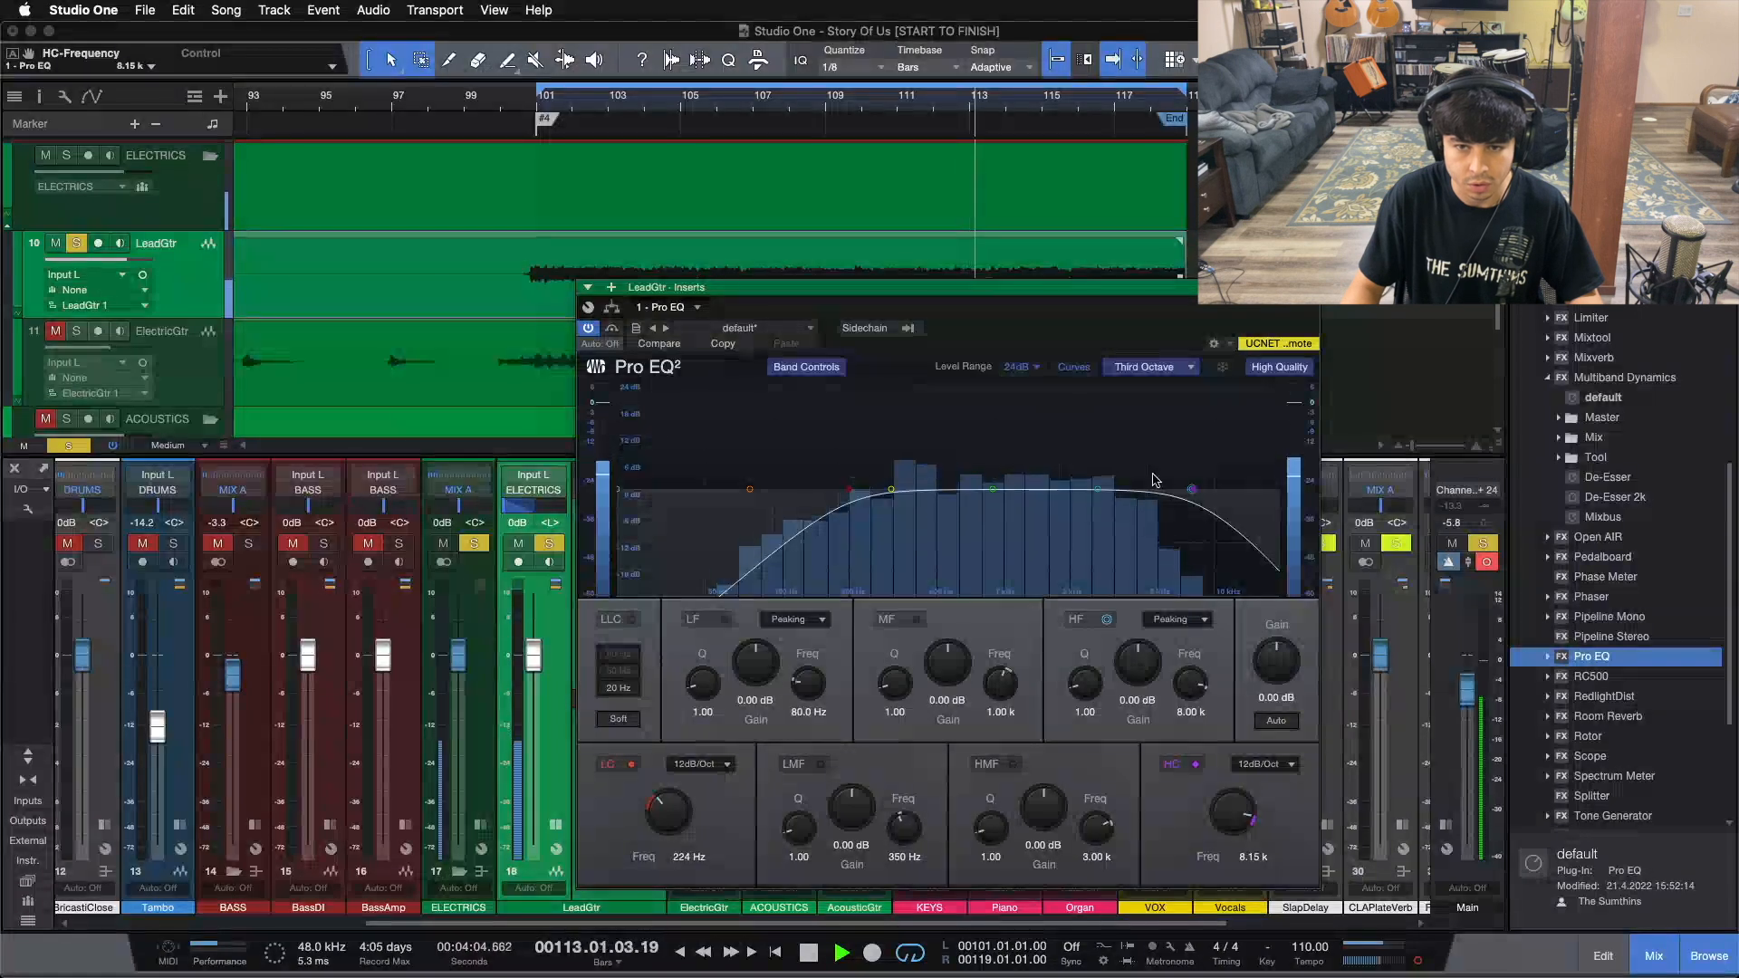
Step: Raise the lead guitar EQ's low cut to 276 Hz and restart playback from the loop start
{"action": "left_click_drag", "start_coordinate": [1053, 329], "coordinate": [843, 328]}
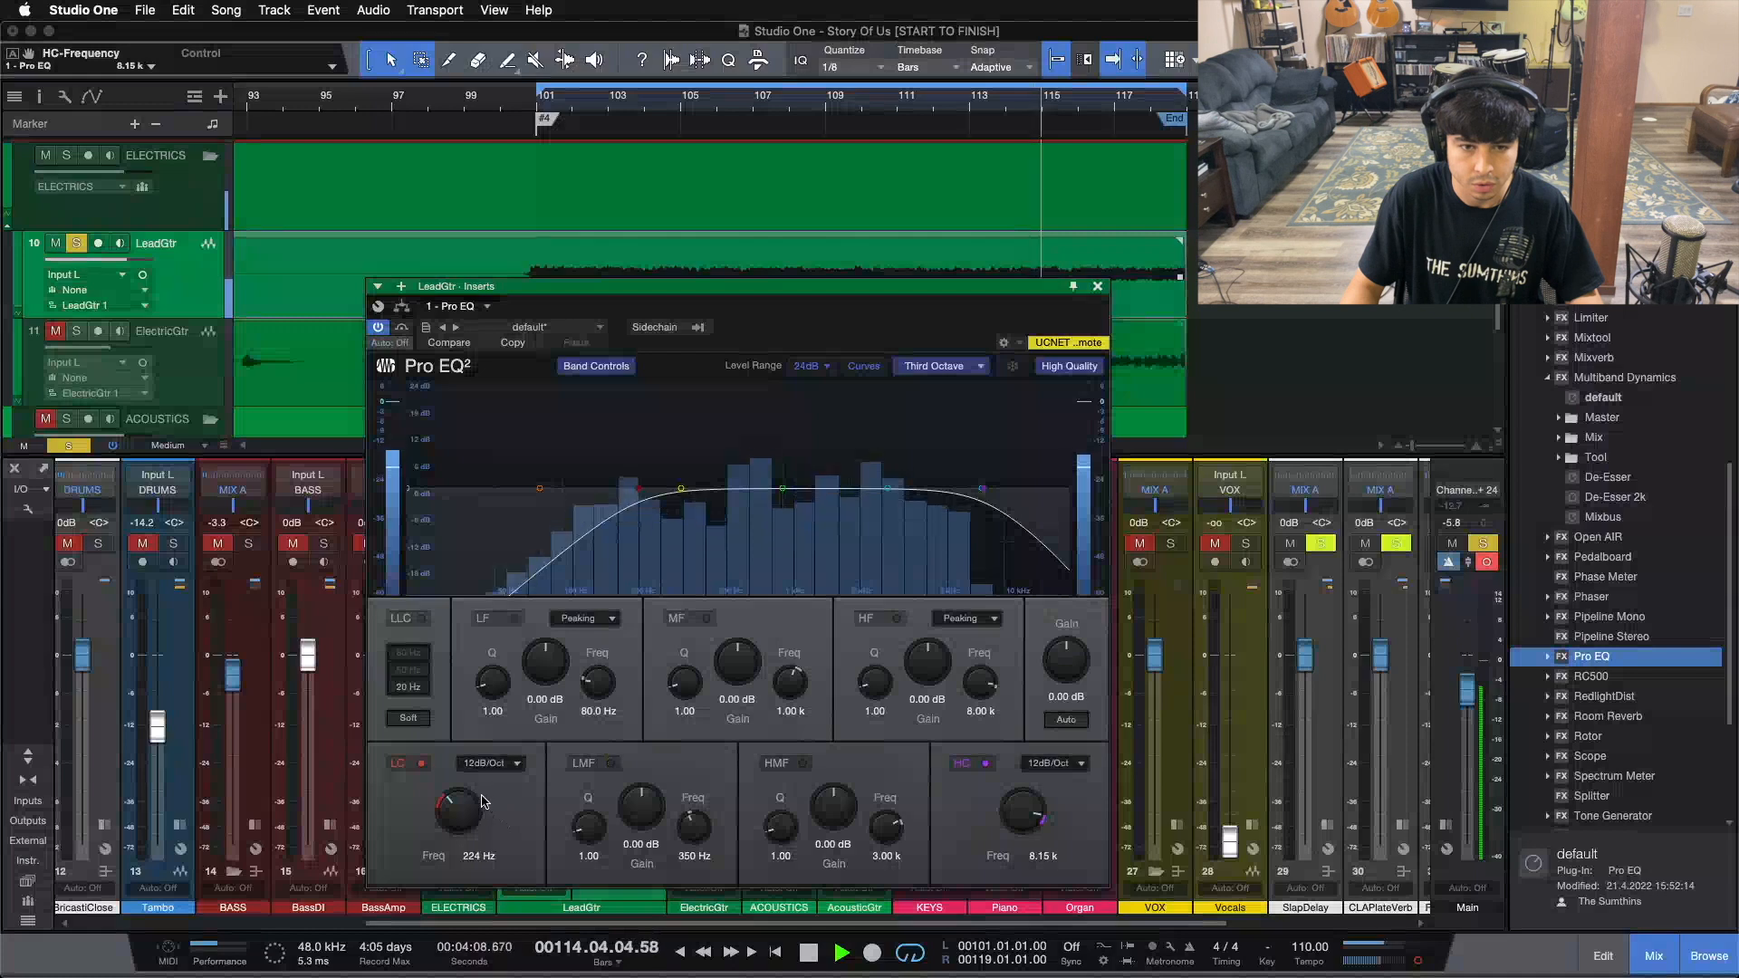
{"action": "scroll", "coordinate": [460, 809], "scroll_direction": "up", "scroll_amount": 3}
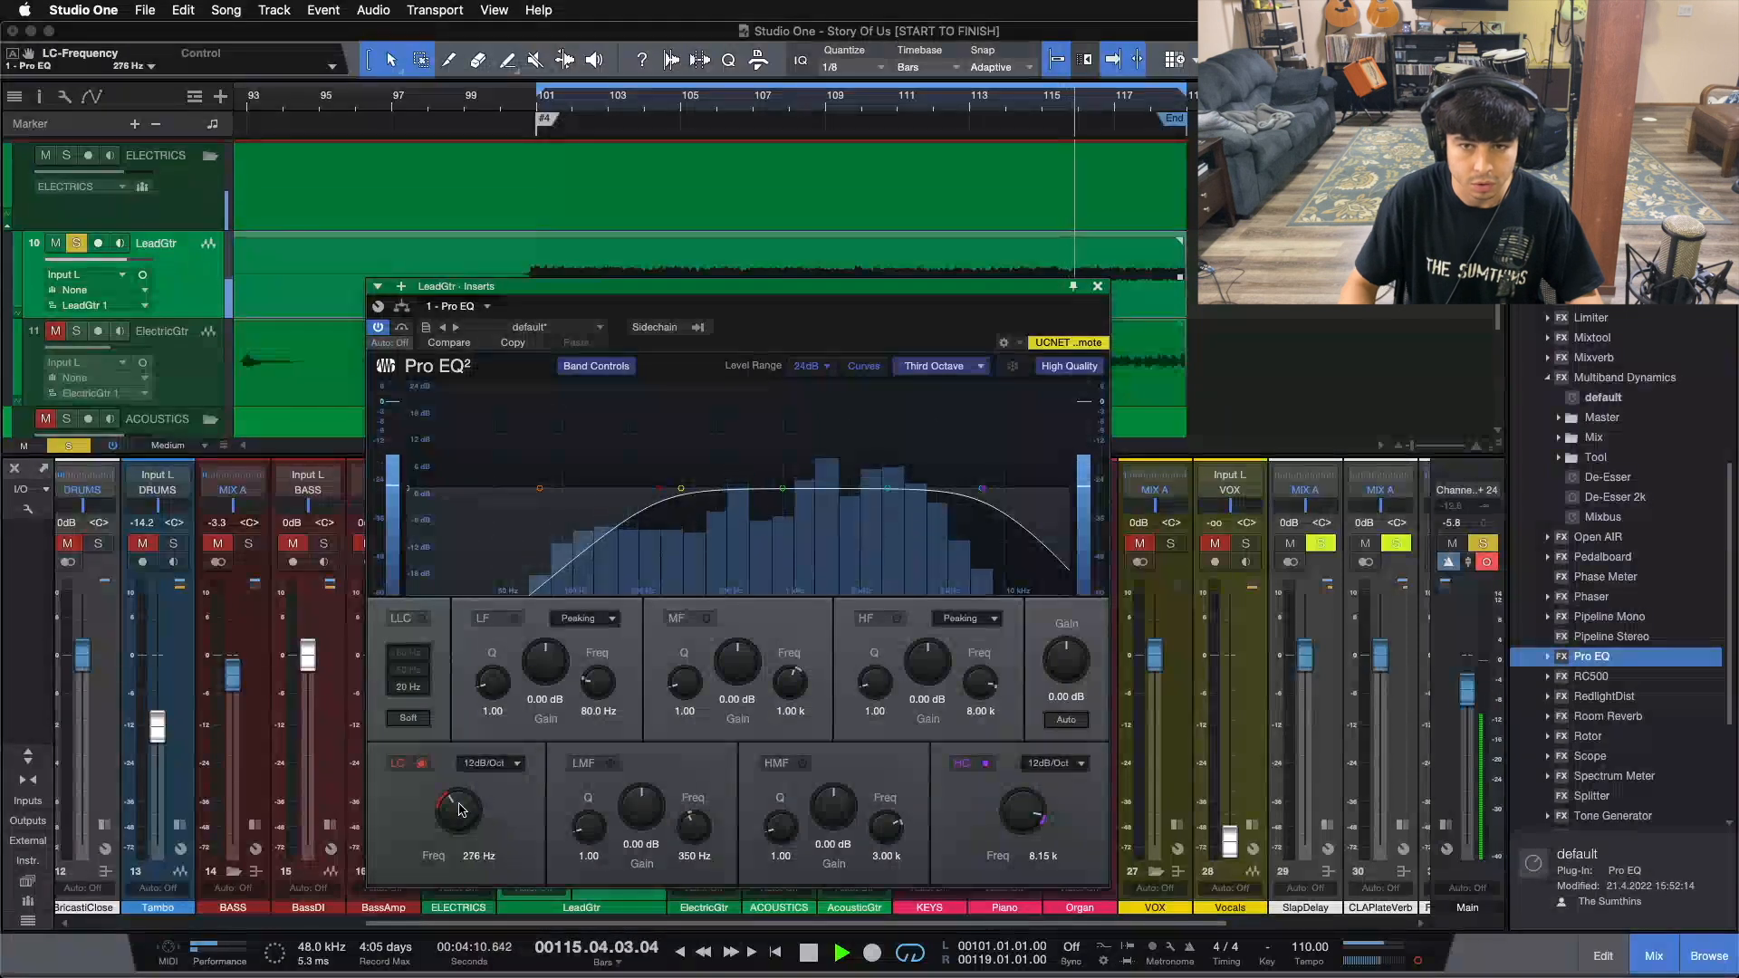
{"action": "key", "text": "space"}
{"action": "key", "text": "space"}
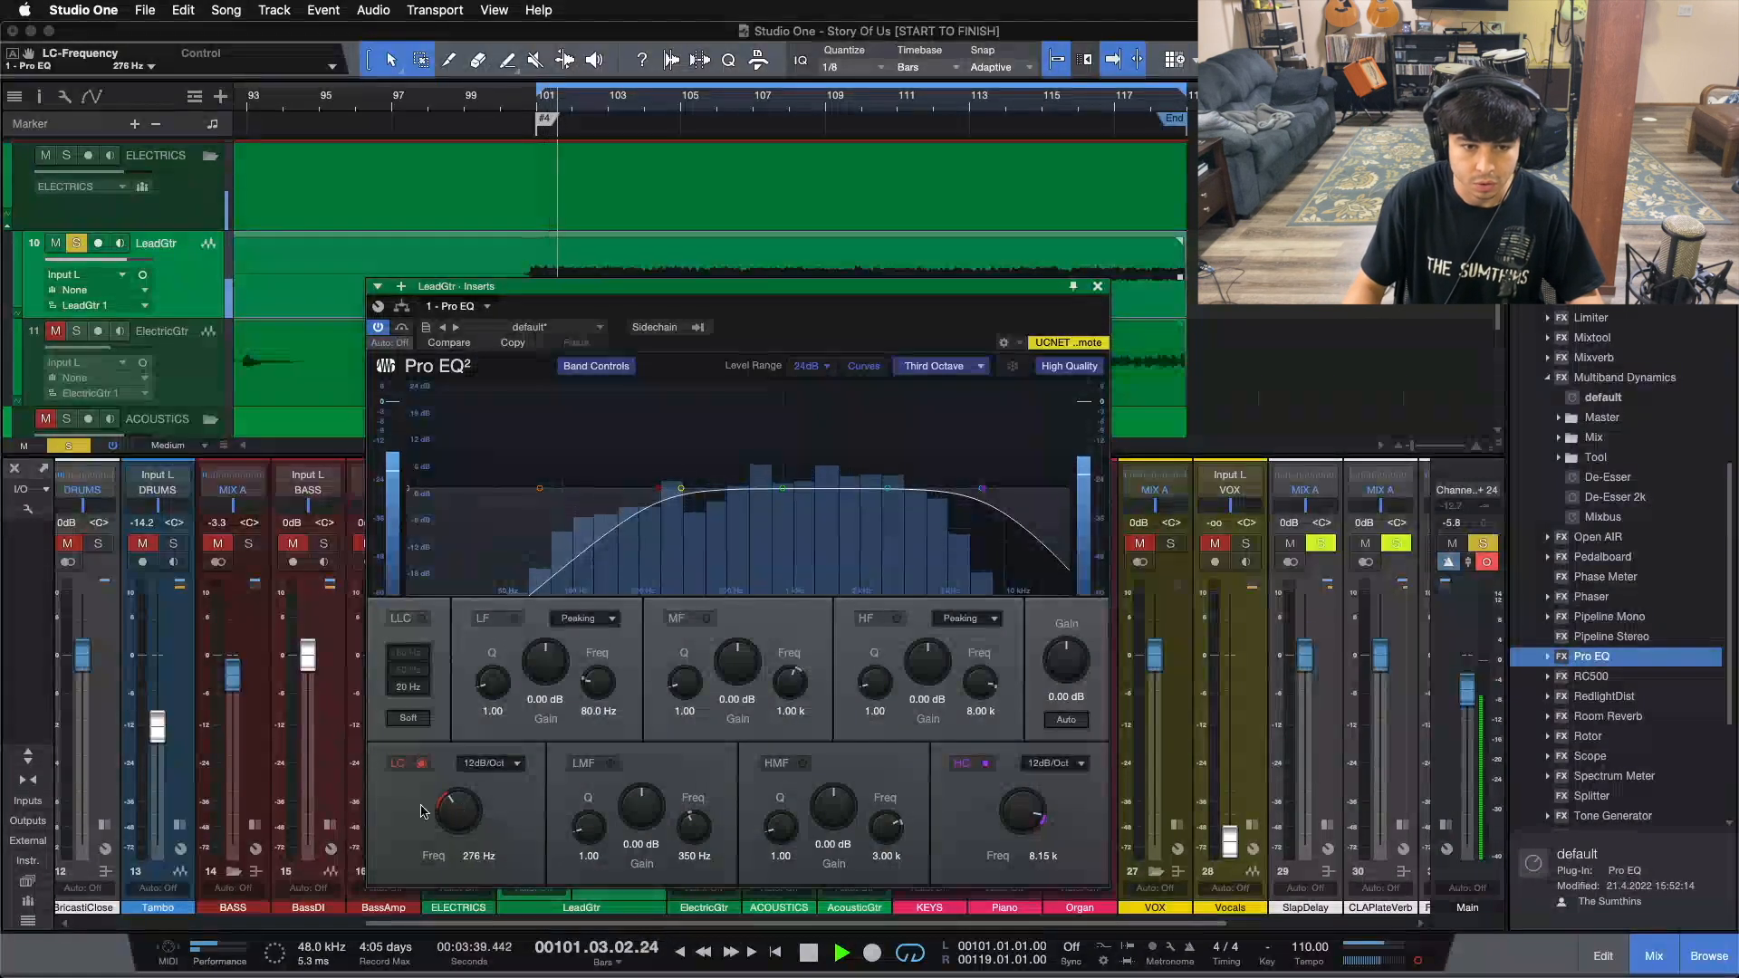
Step: Boost the lead guitar EQ's HMF band by 1.92 dB at 3.98 kHz
{"action": "left_click_drag", "start_coordinate": [887, 489], "coordinate": [915, 467]}
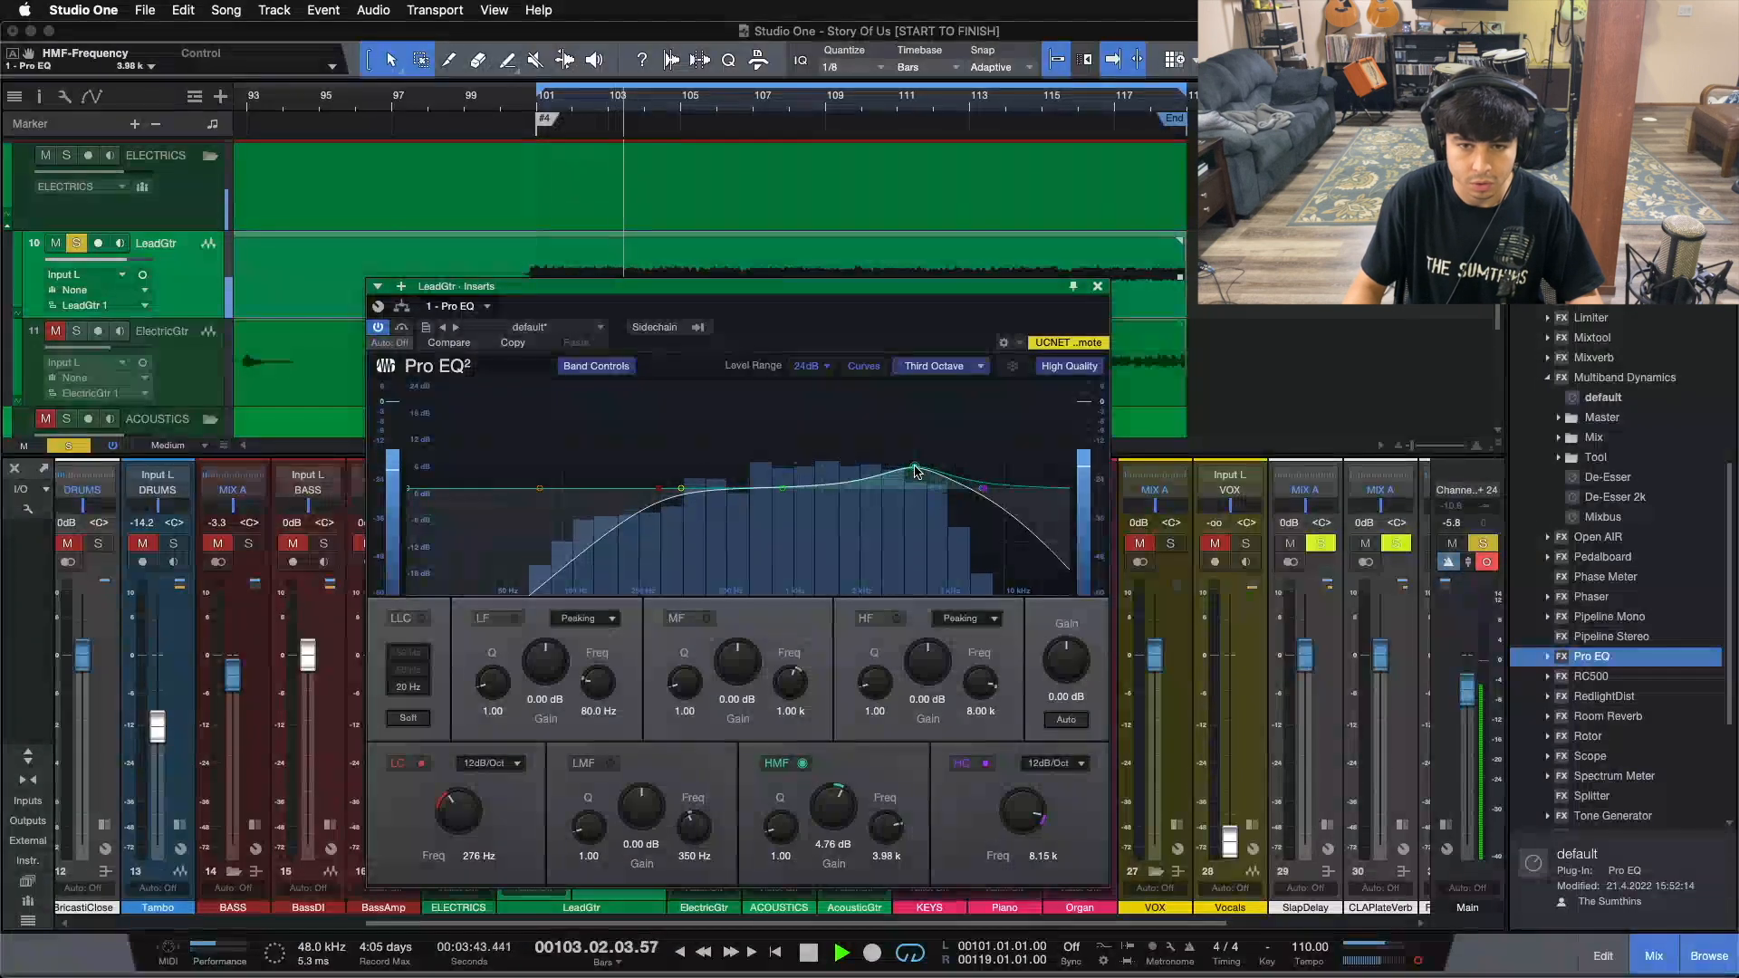
{"action": "scroll", "coordinate": [850, 812], "scroll_direction": "down", "scroll_amount": 5}
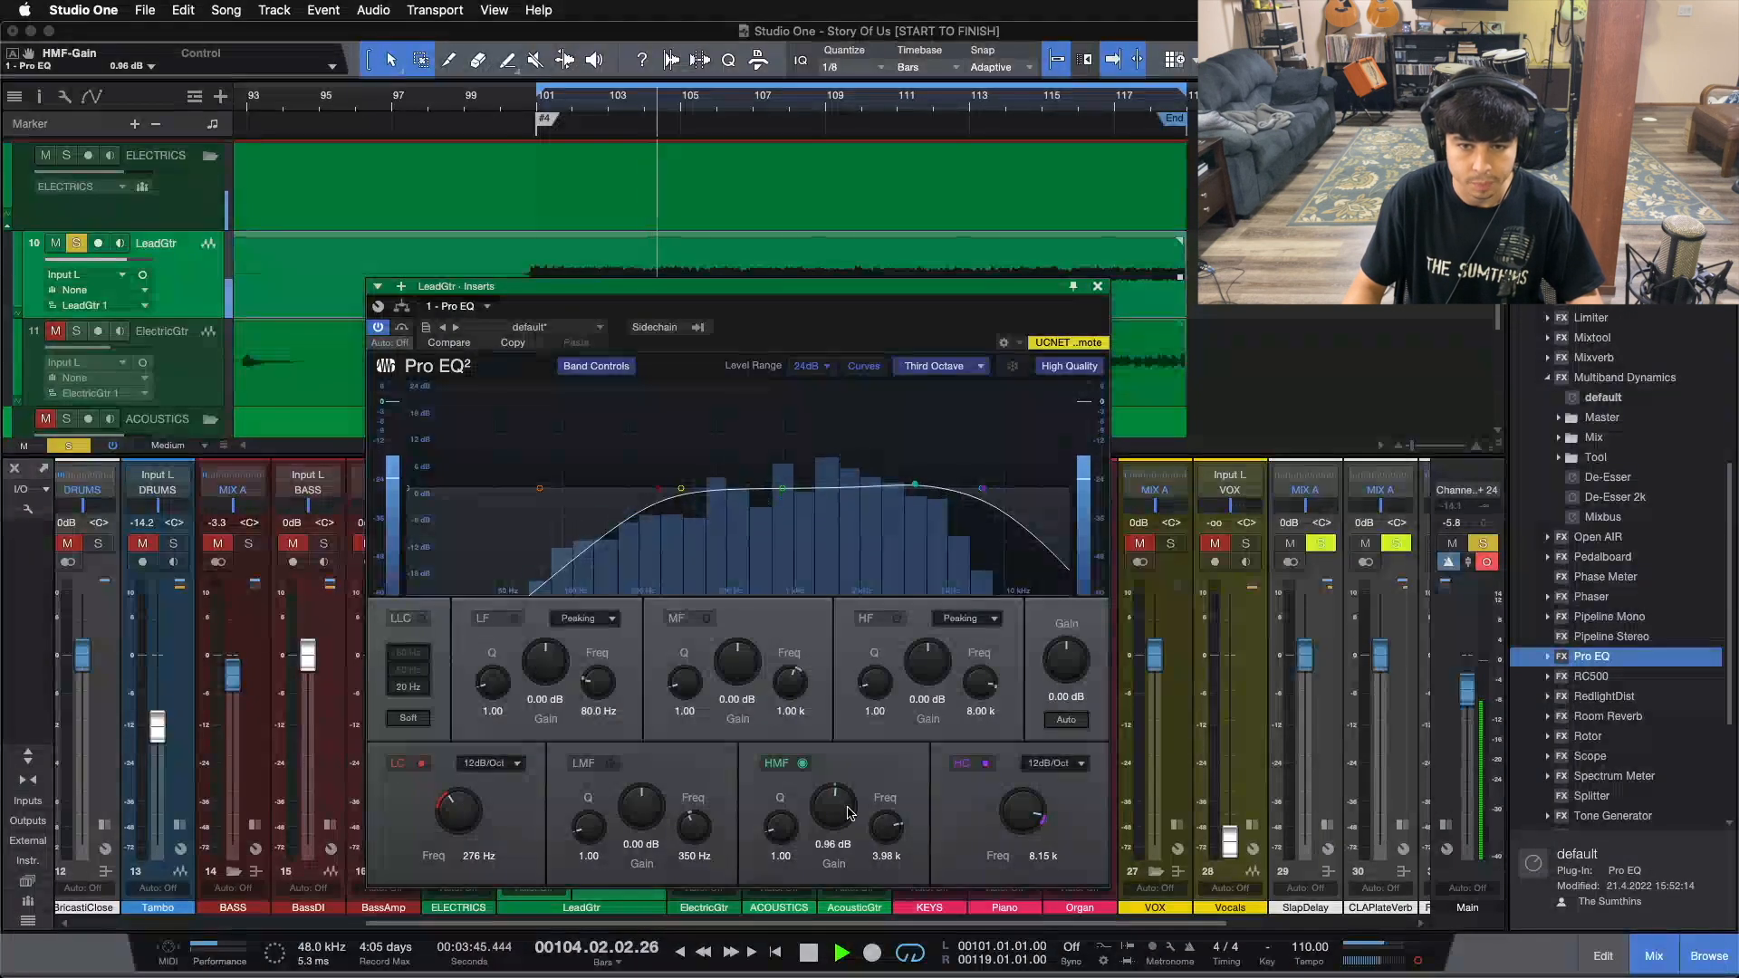
{"action": "scroll", "coordinate": [850, 812], "scroll_direction": "up", "scroll_amount": 1}
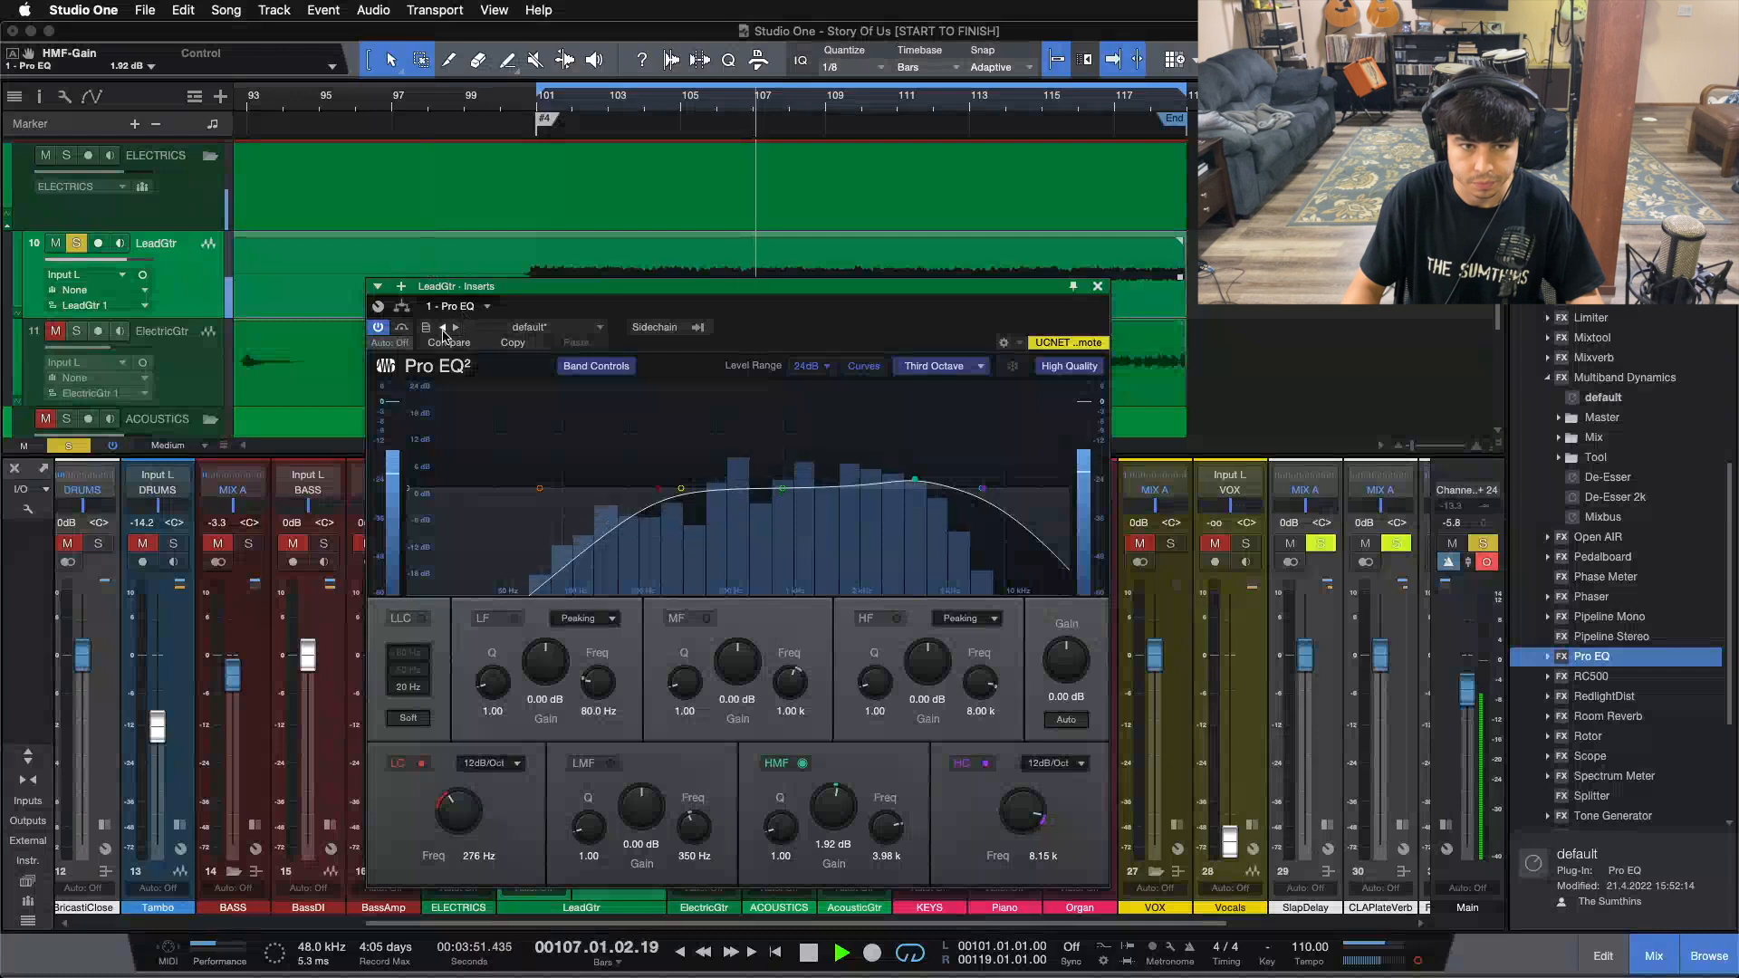
Step: Compare the lead guitar with the Pro EQ bypassed and active, and close the plug-in window
{"action": "left_click", "coordinate": [403, 328]}
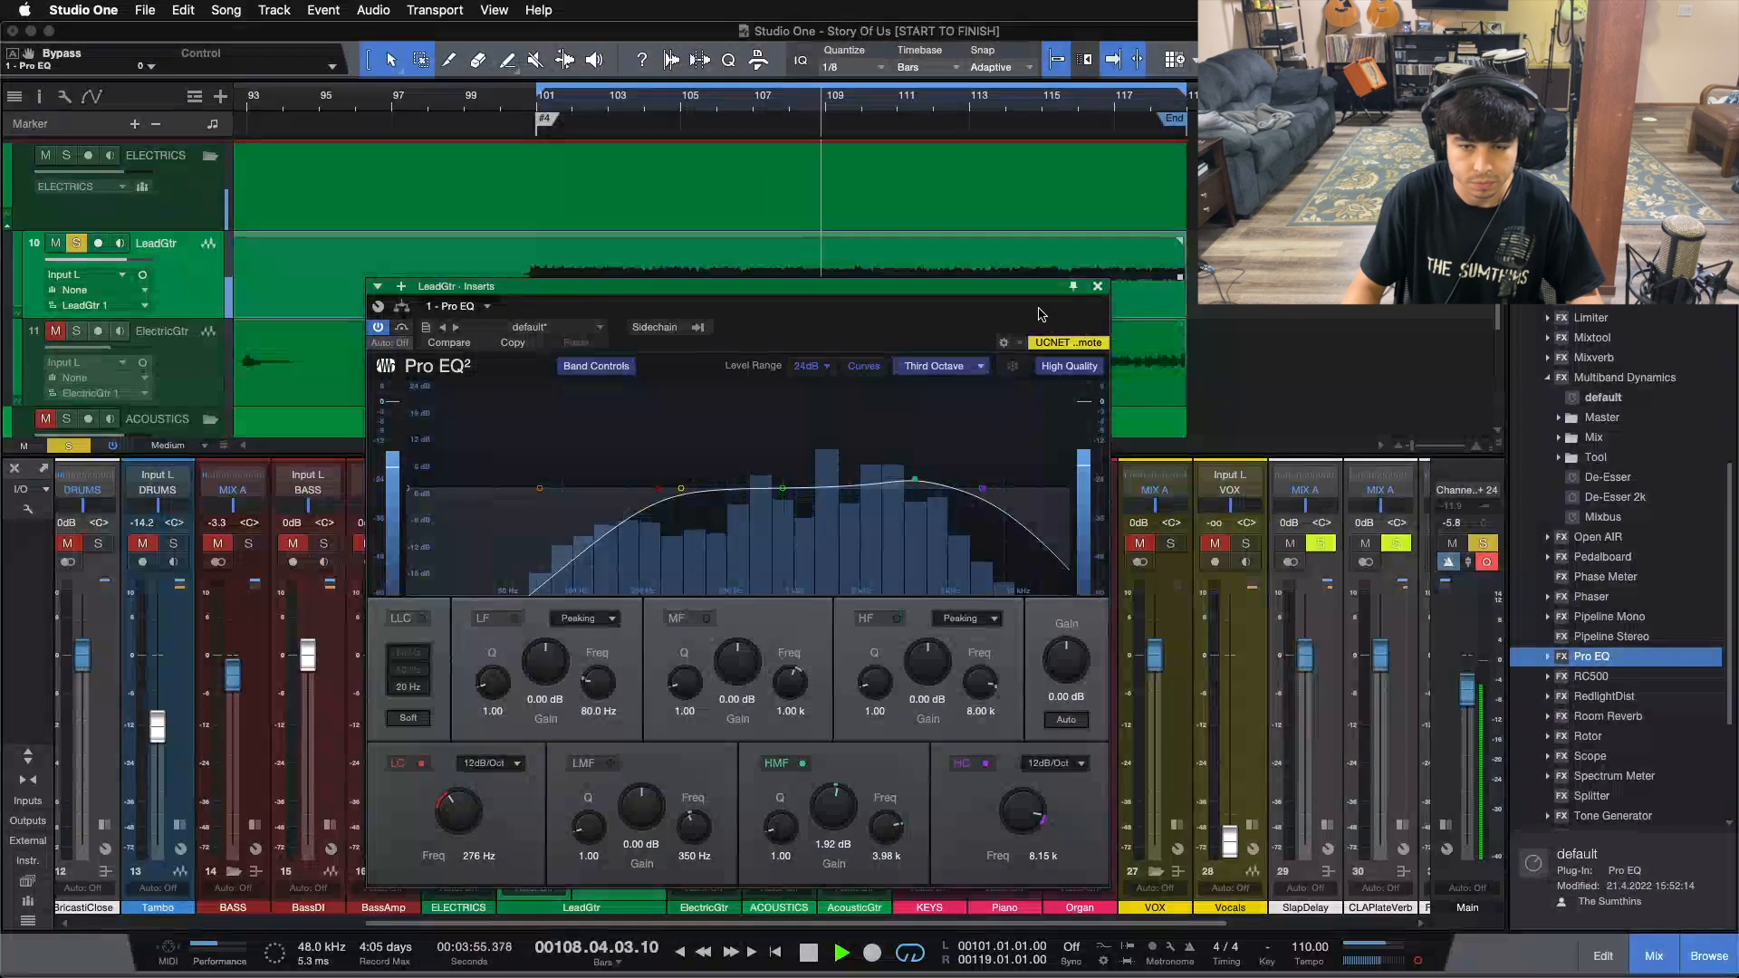
{"action": "left_click_drag", "start_coordinate": [861, 322], "coordinate": [1308, 225]}
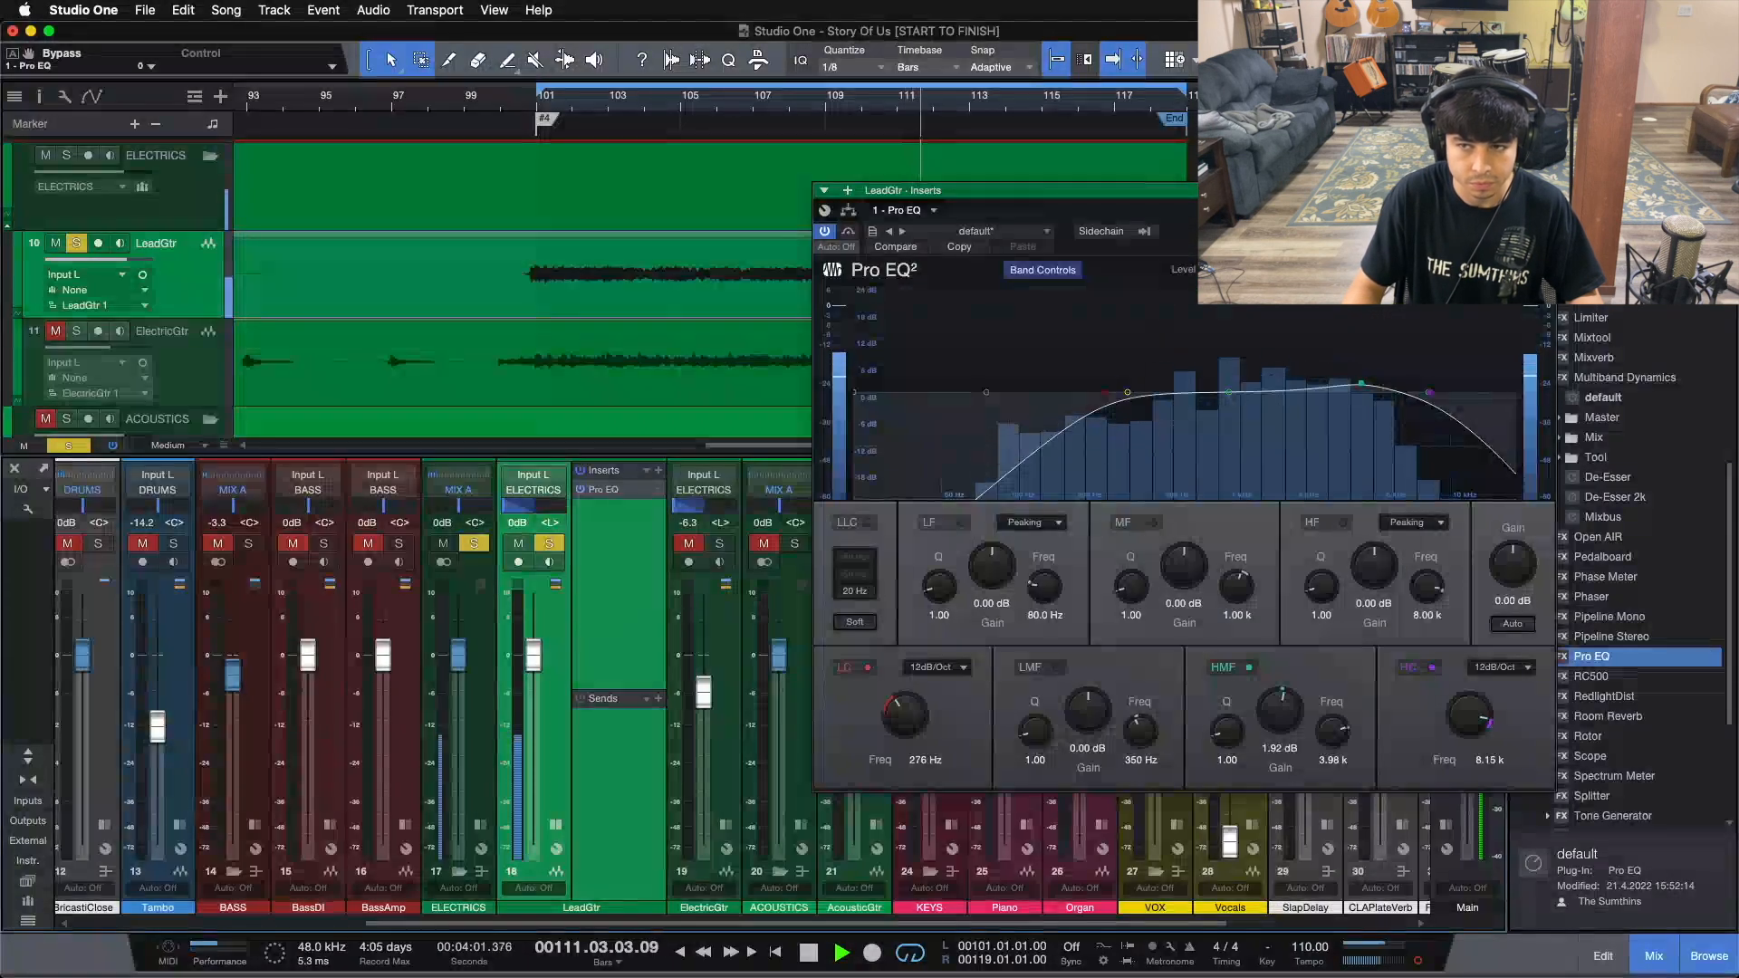
{"action": "key", "text": "Escape"}
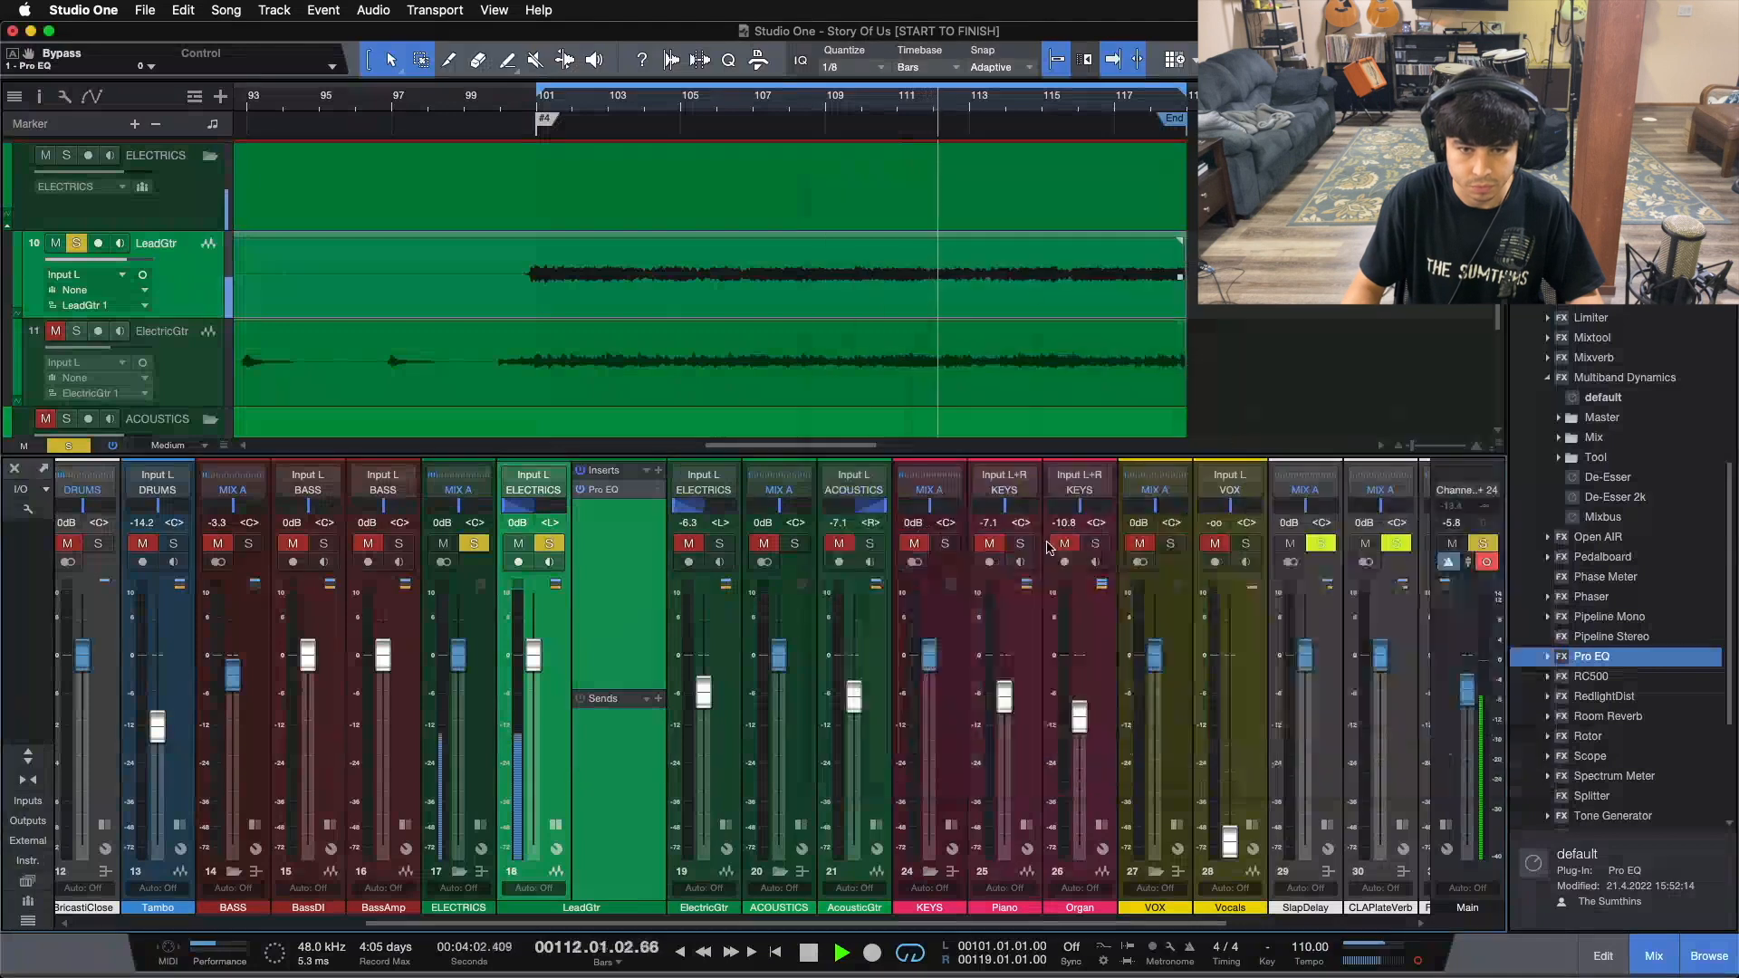
Step: Check the ElectricGtr channel's inserts and add a Fat Channel after the Pro EQ on LeadGtr
{"action": "left_click", "coordinate": [727, 825]}
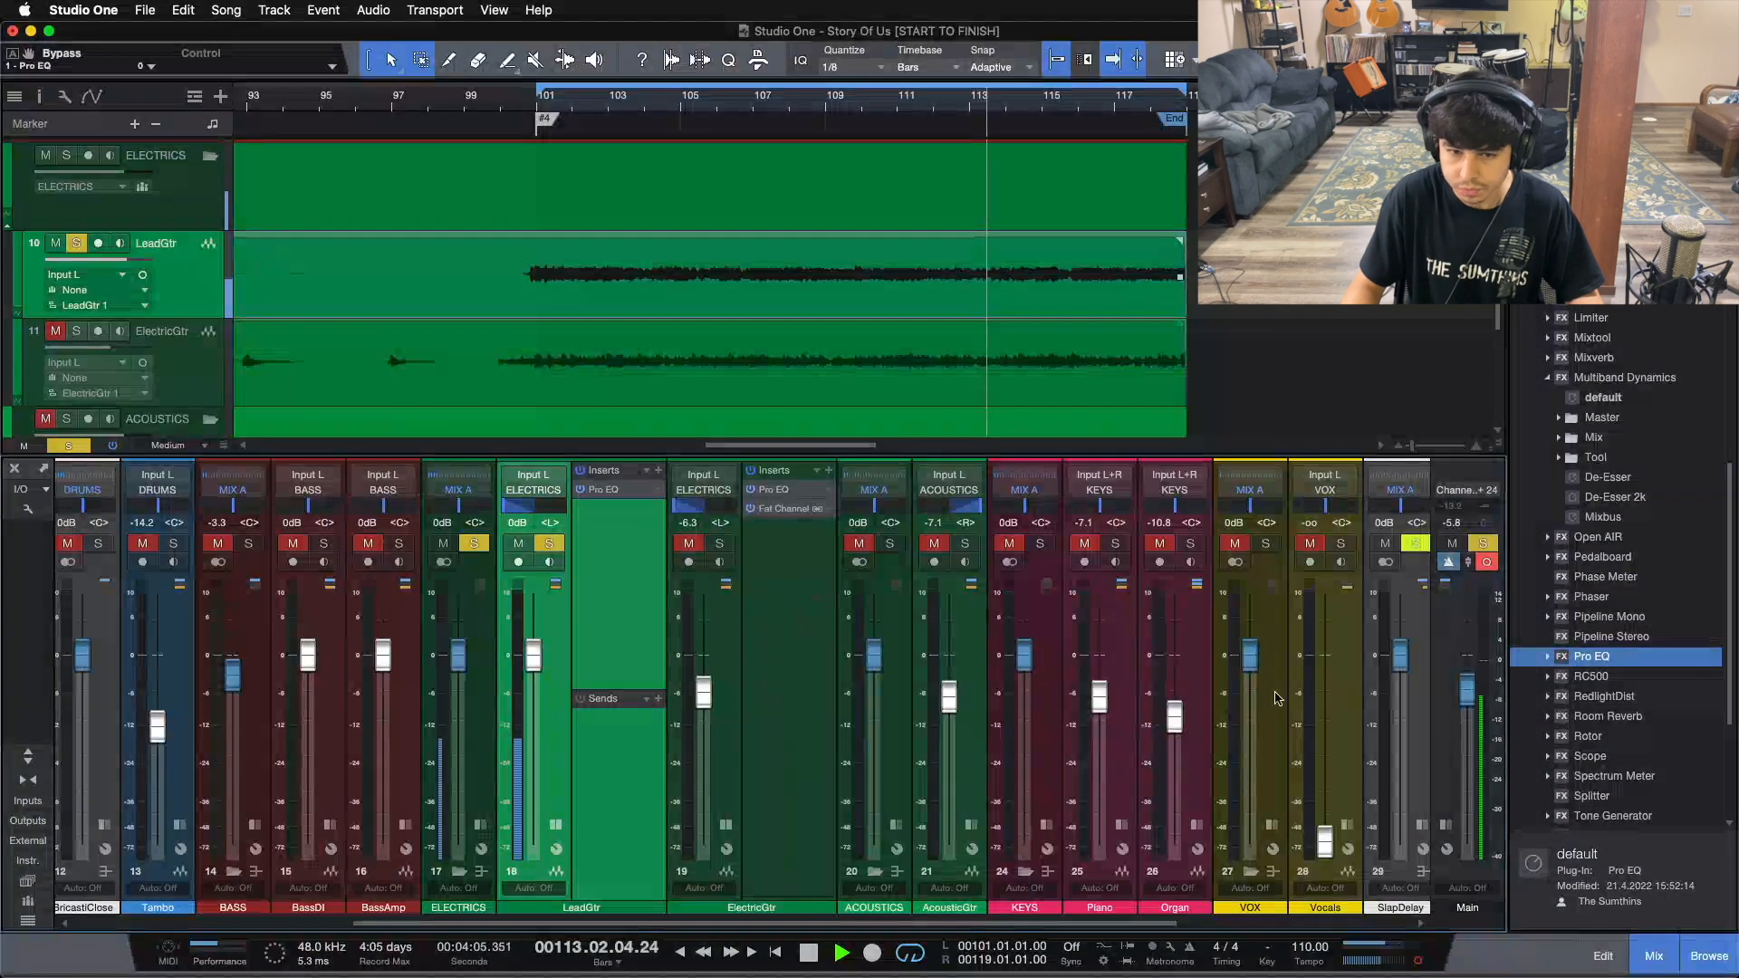
{"action": "left_click", "coordinate": [727, 825]}
{"action": "scroll", "coordinate": [1622, 589], "scroll_direction": "up", "scroll_amount": 10}
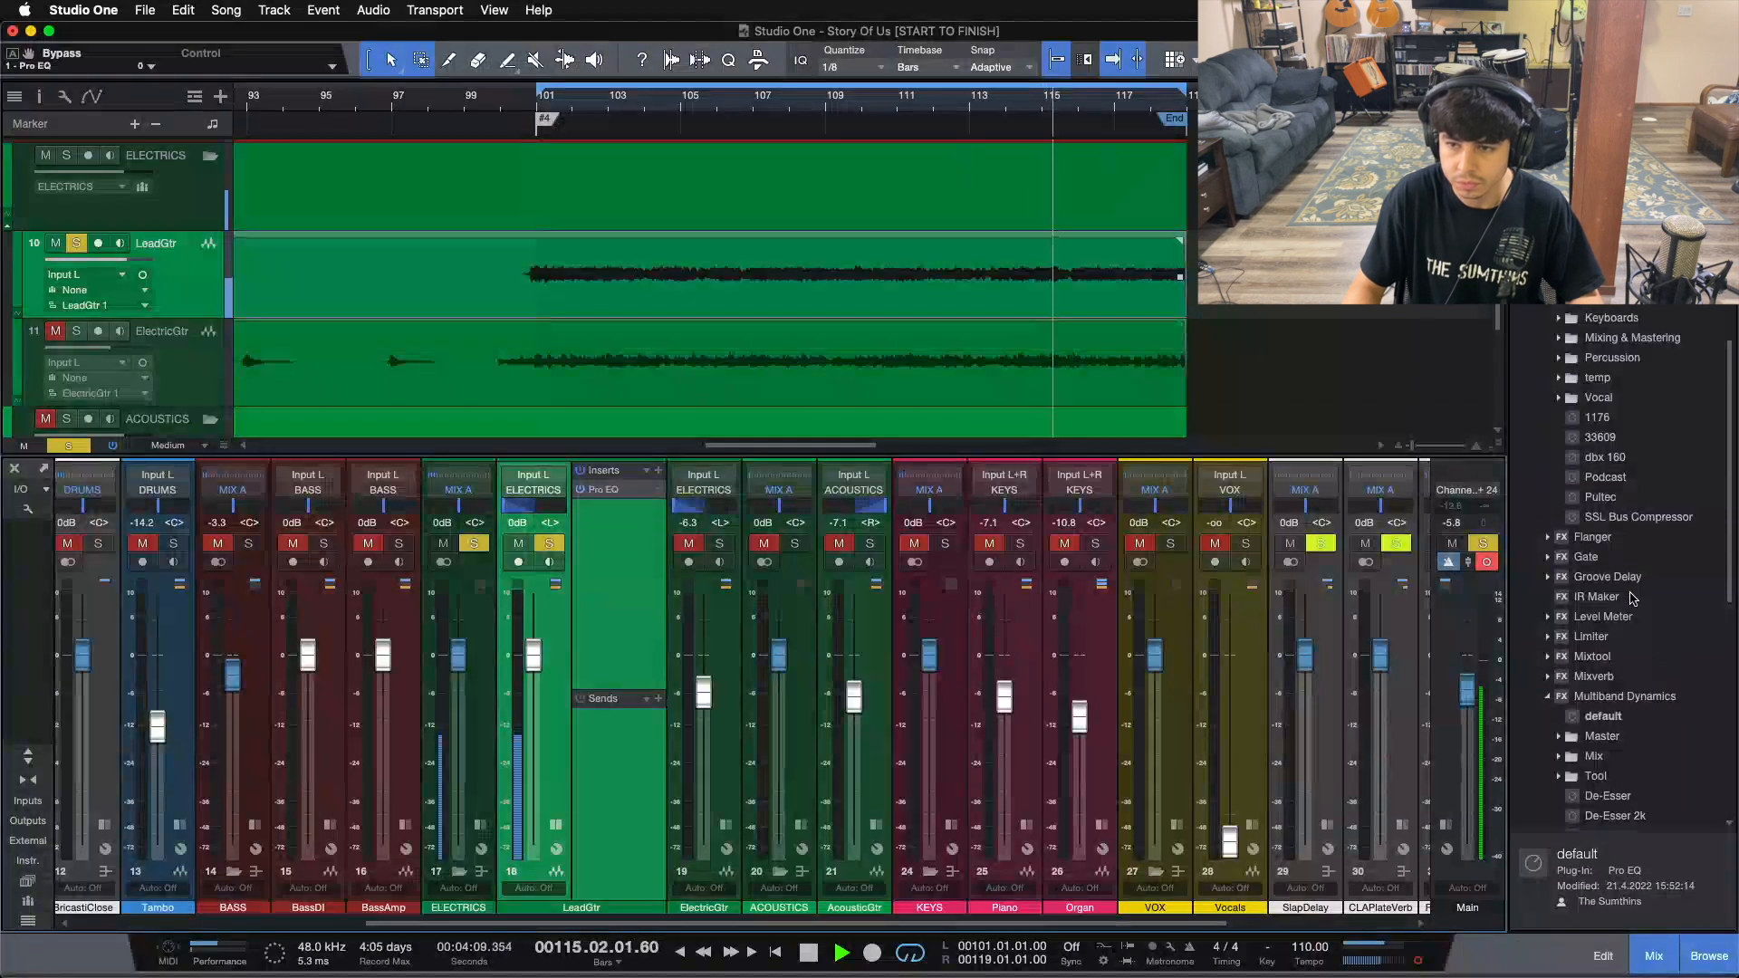
{"action": "scroll", "coordinate": [1621, 598], "scroll_direction": "up", "scroll_amount": 3}
{"action": "left_click_drag", "start_coordinate": [1596, 263], "coordinate": [632, 564]}
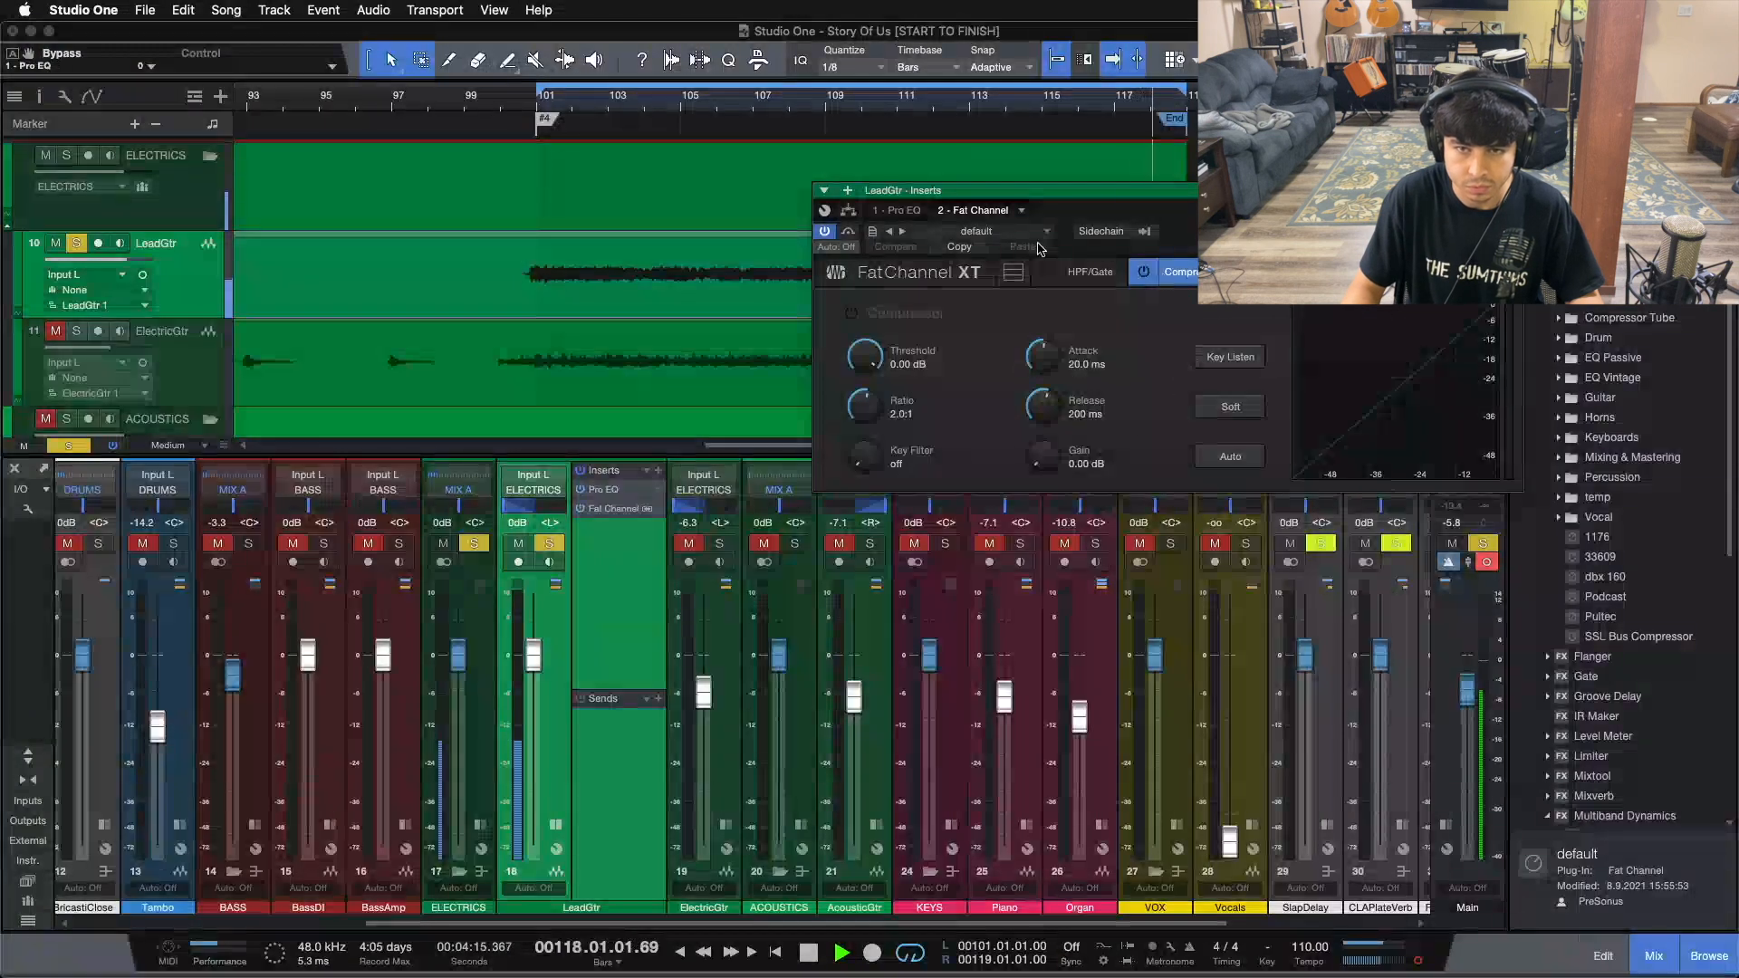
Step: Show the LeadGtr channel's Pro EQ again, stop playback and return to the loop start at bar 101
{"action": "left_click", "coordinate": [921, 211]}
{"action": "key", "text": "space"}
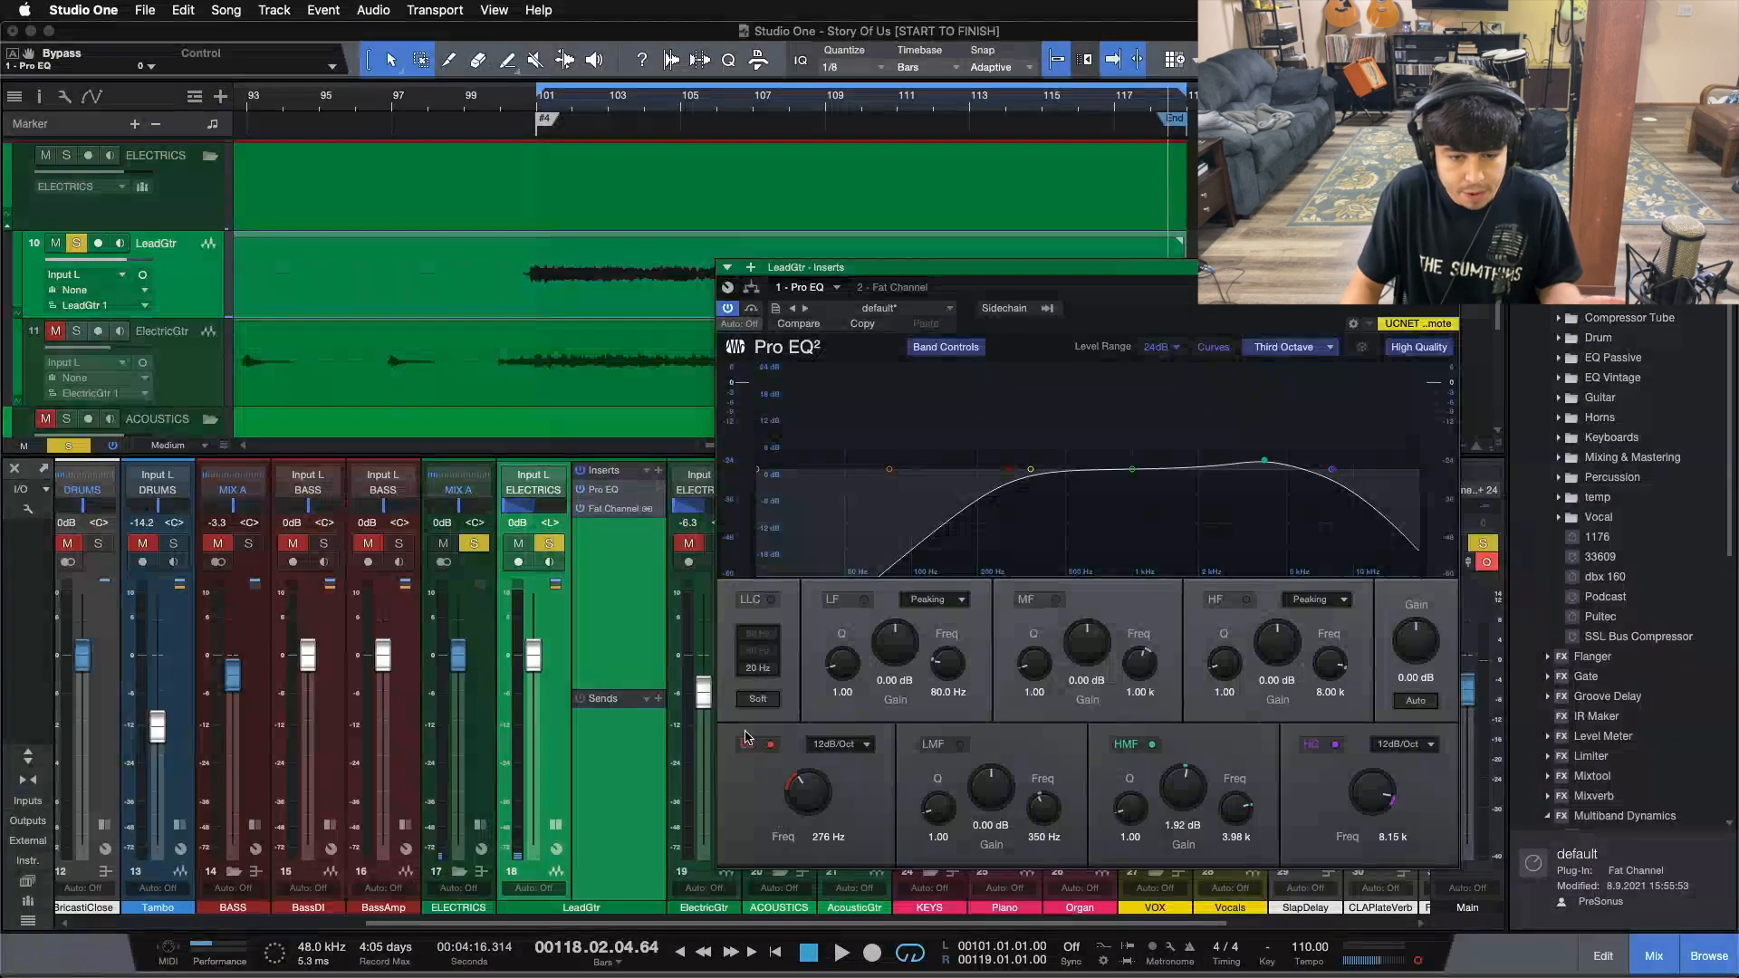
{"action": "key", "text": "KP_1"}
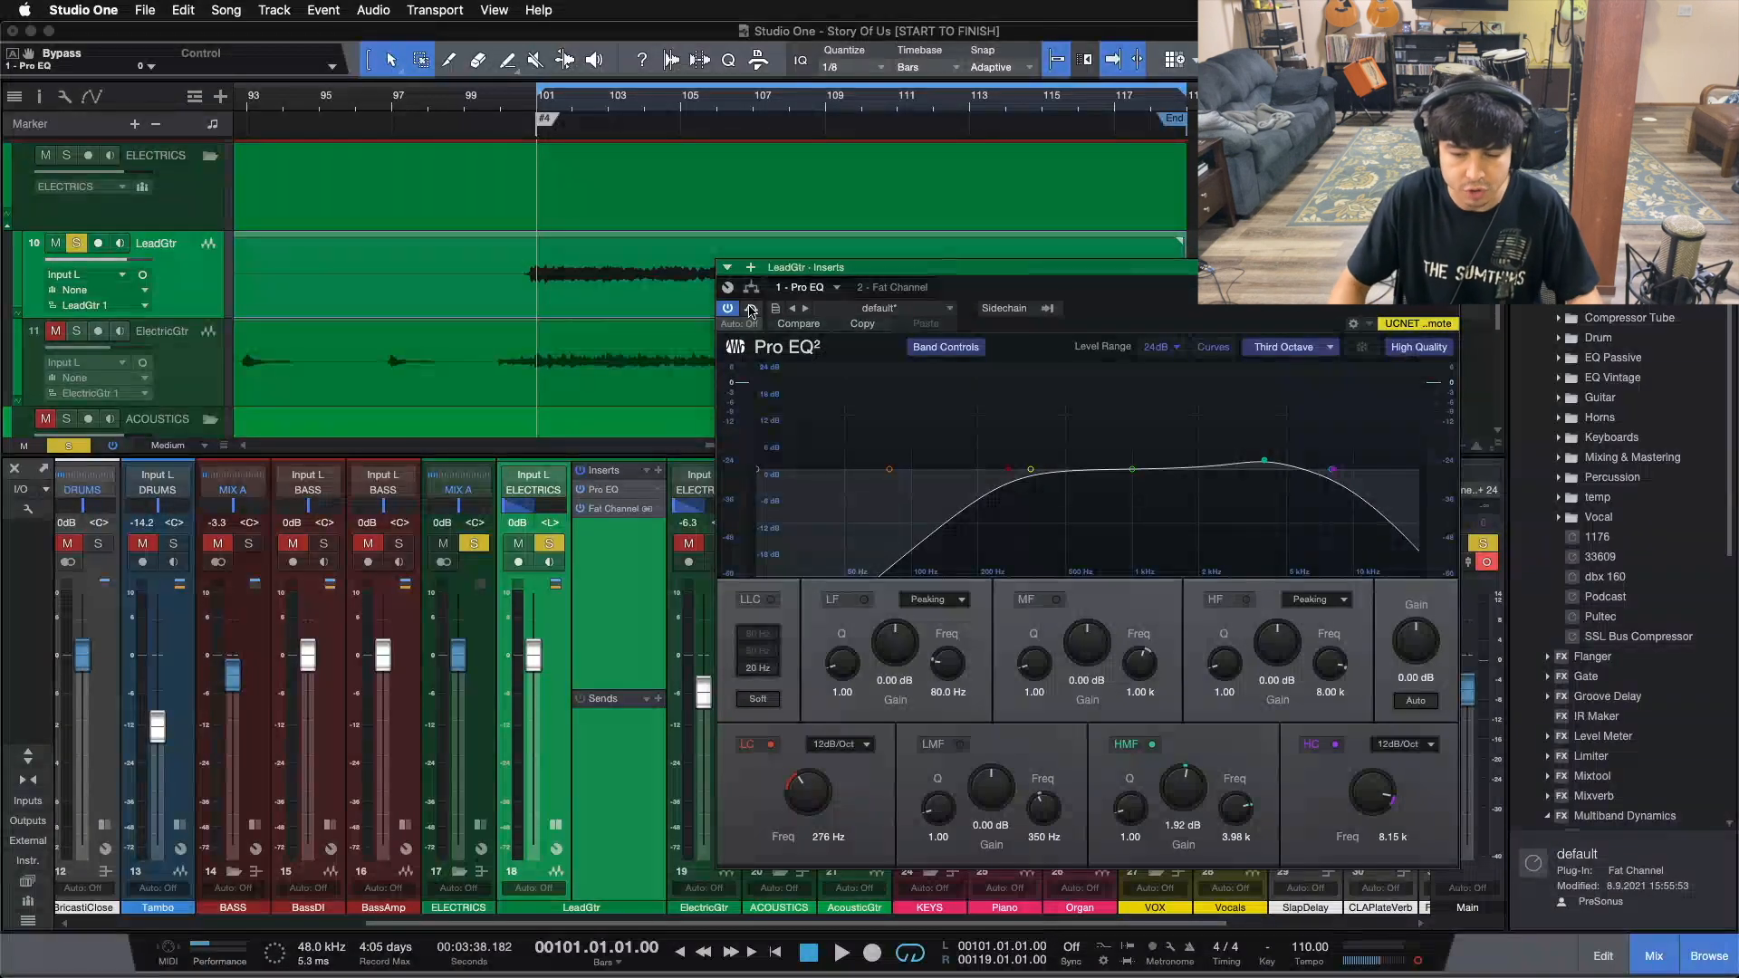
Step: Play the soloed lead guitar from bar 101, toggling the Pro EQ bypass to compare the sound, and stop playback
{"action": "key", "text": "space"}
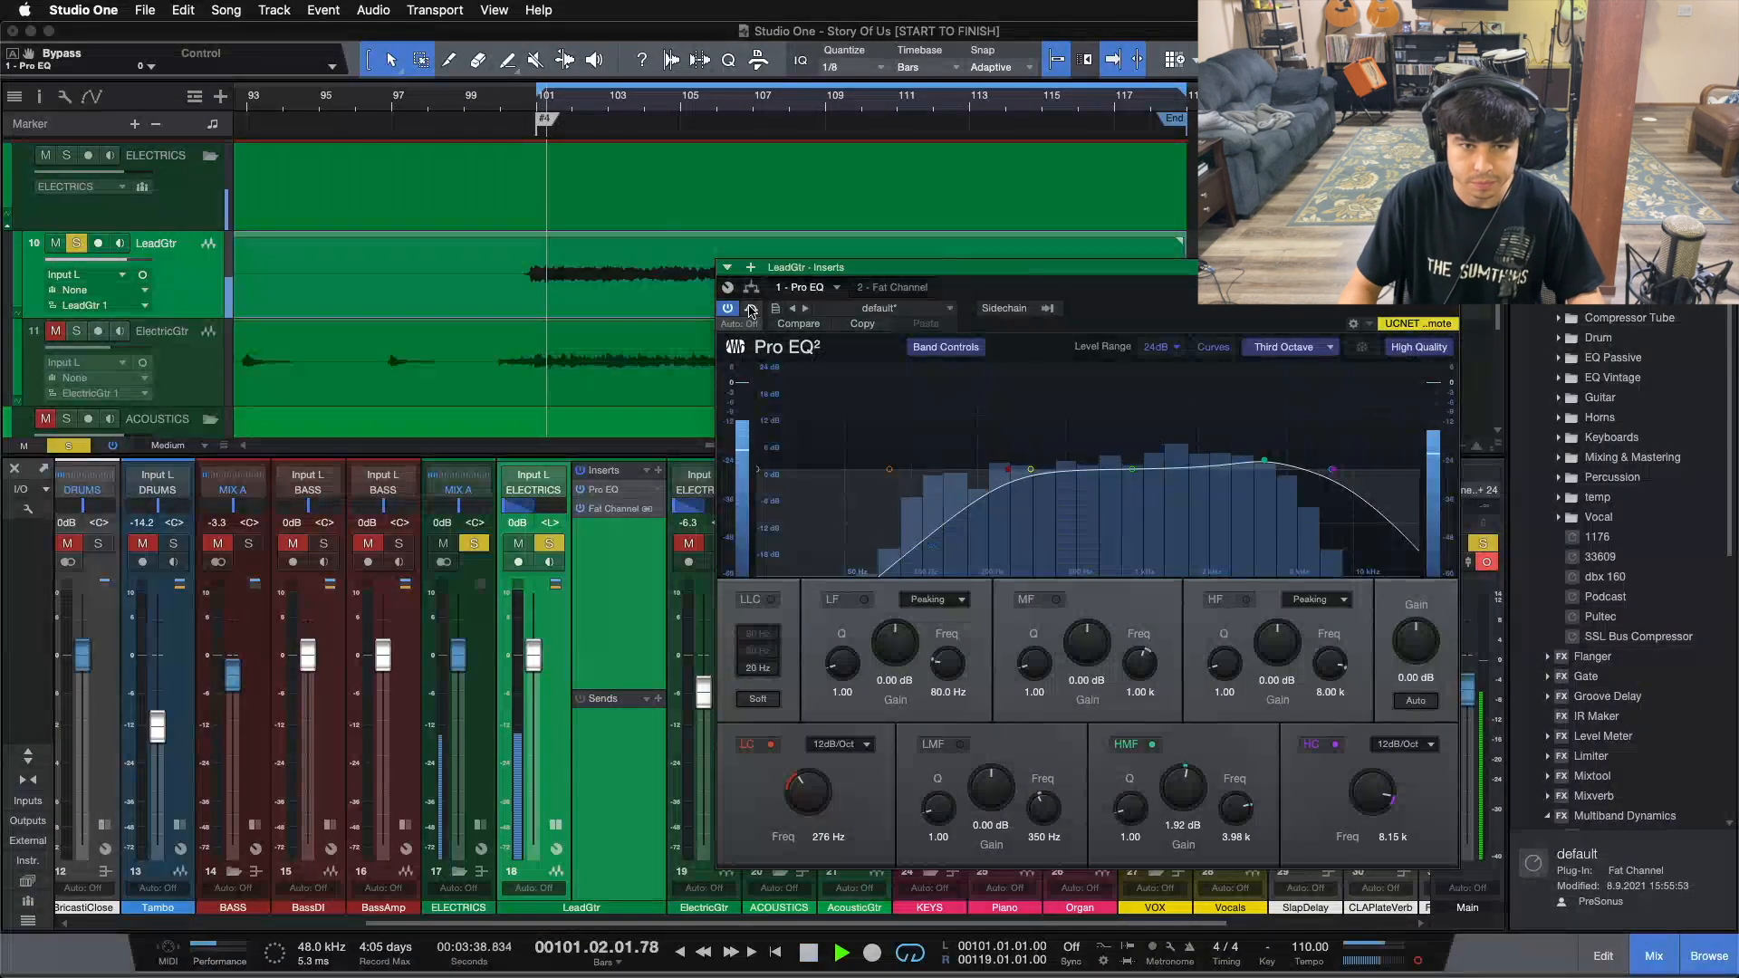
{"action": "left_click", "coordinate": [751, 309]}
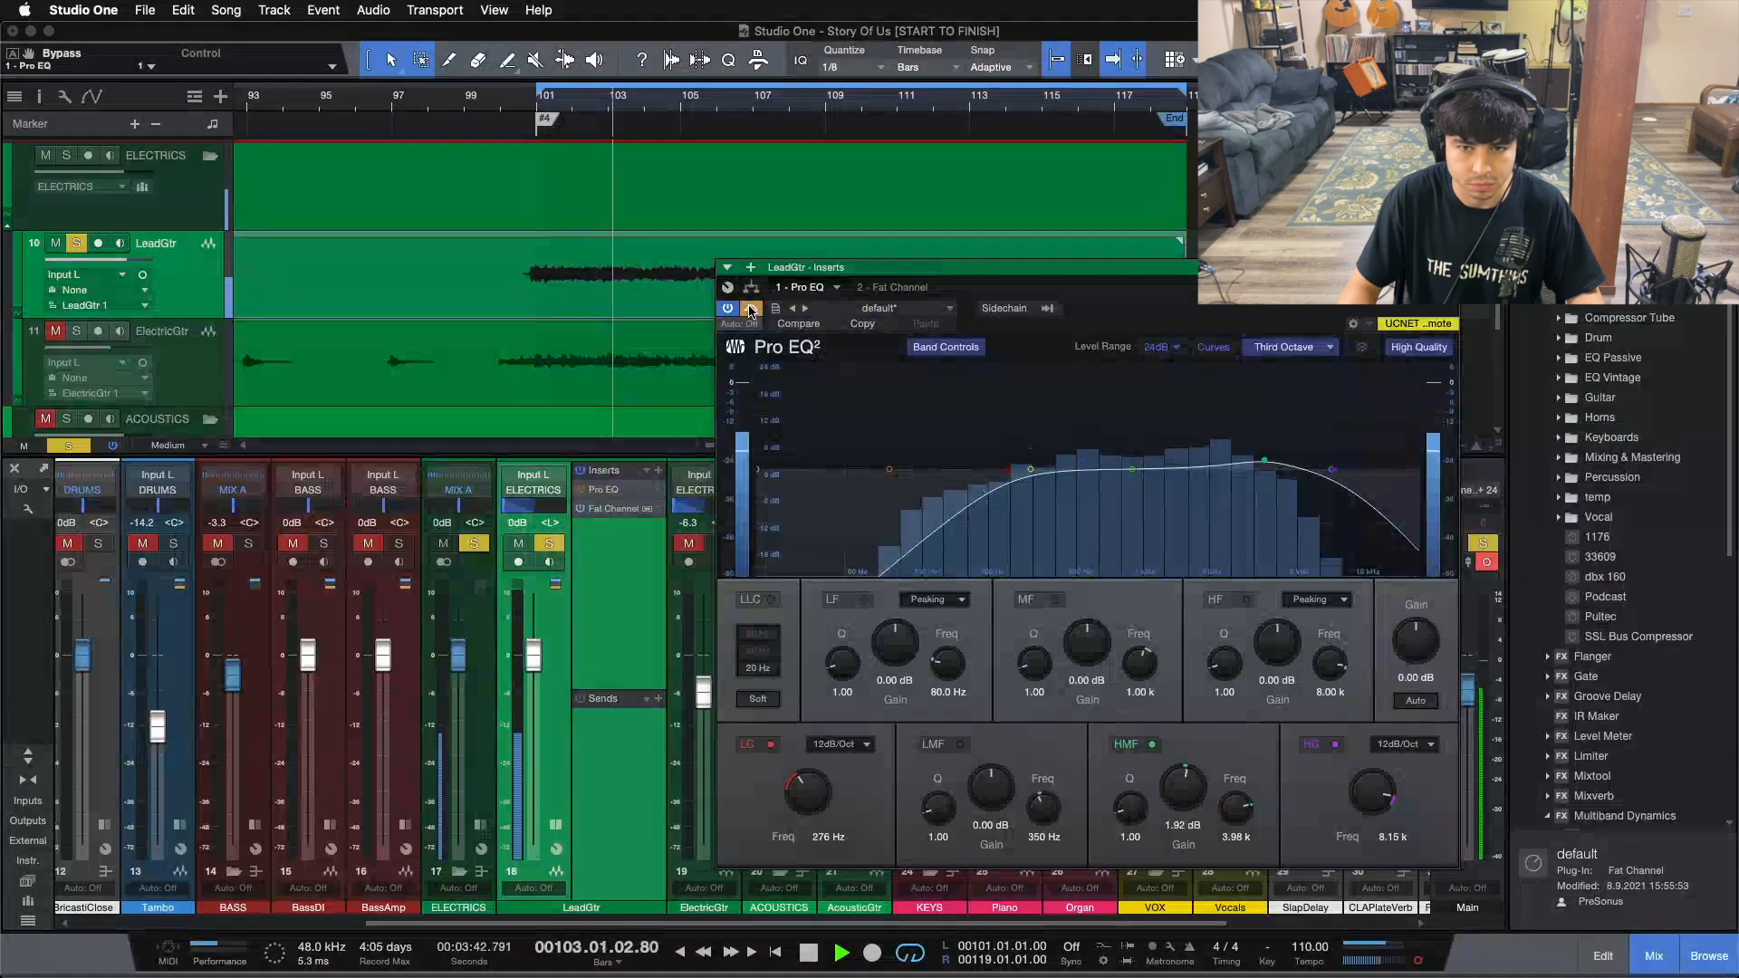
{"action": "left_click", "coordinate": [750, 309]}
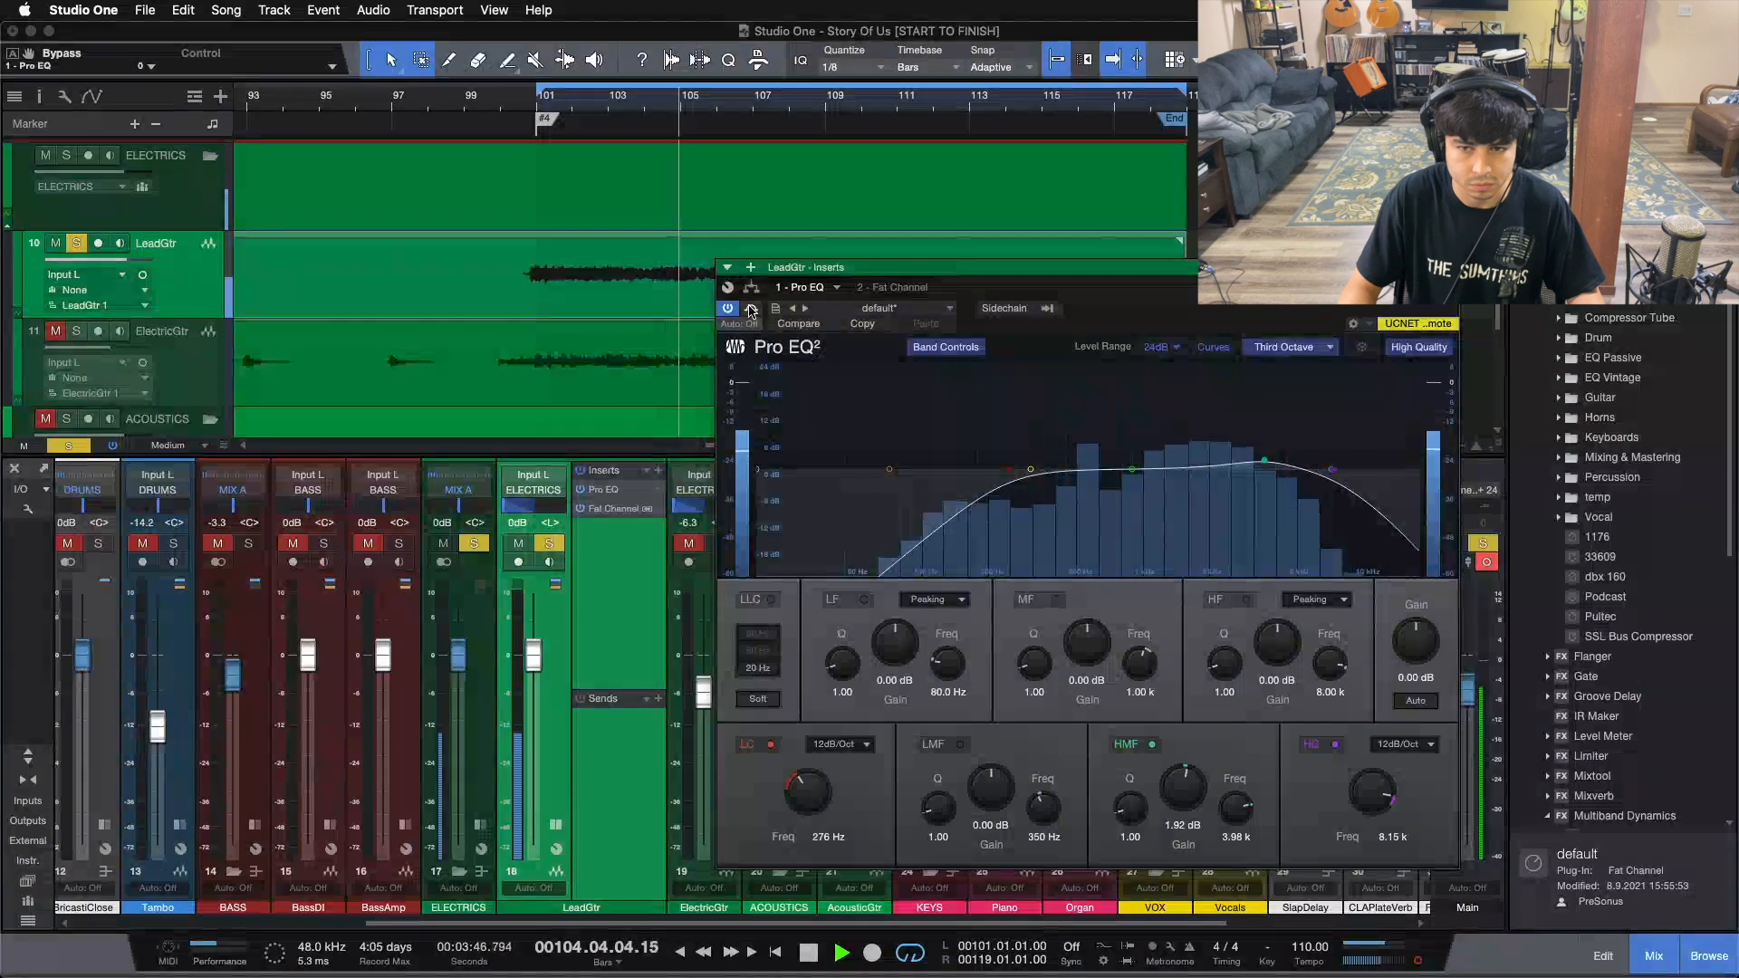
{"action": "left_click", "coordinate": [751, 309]}
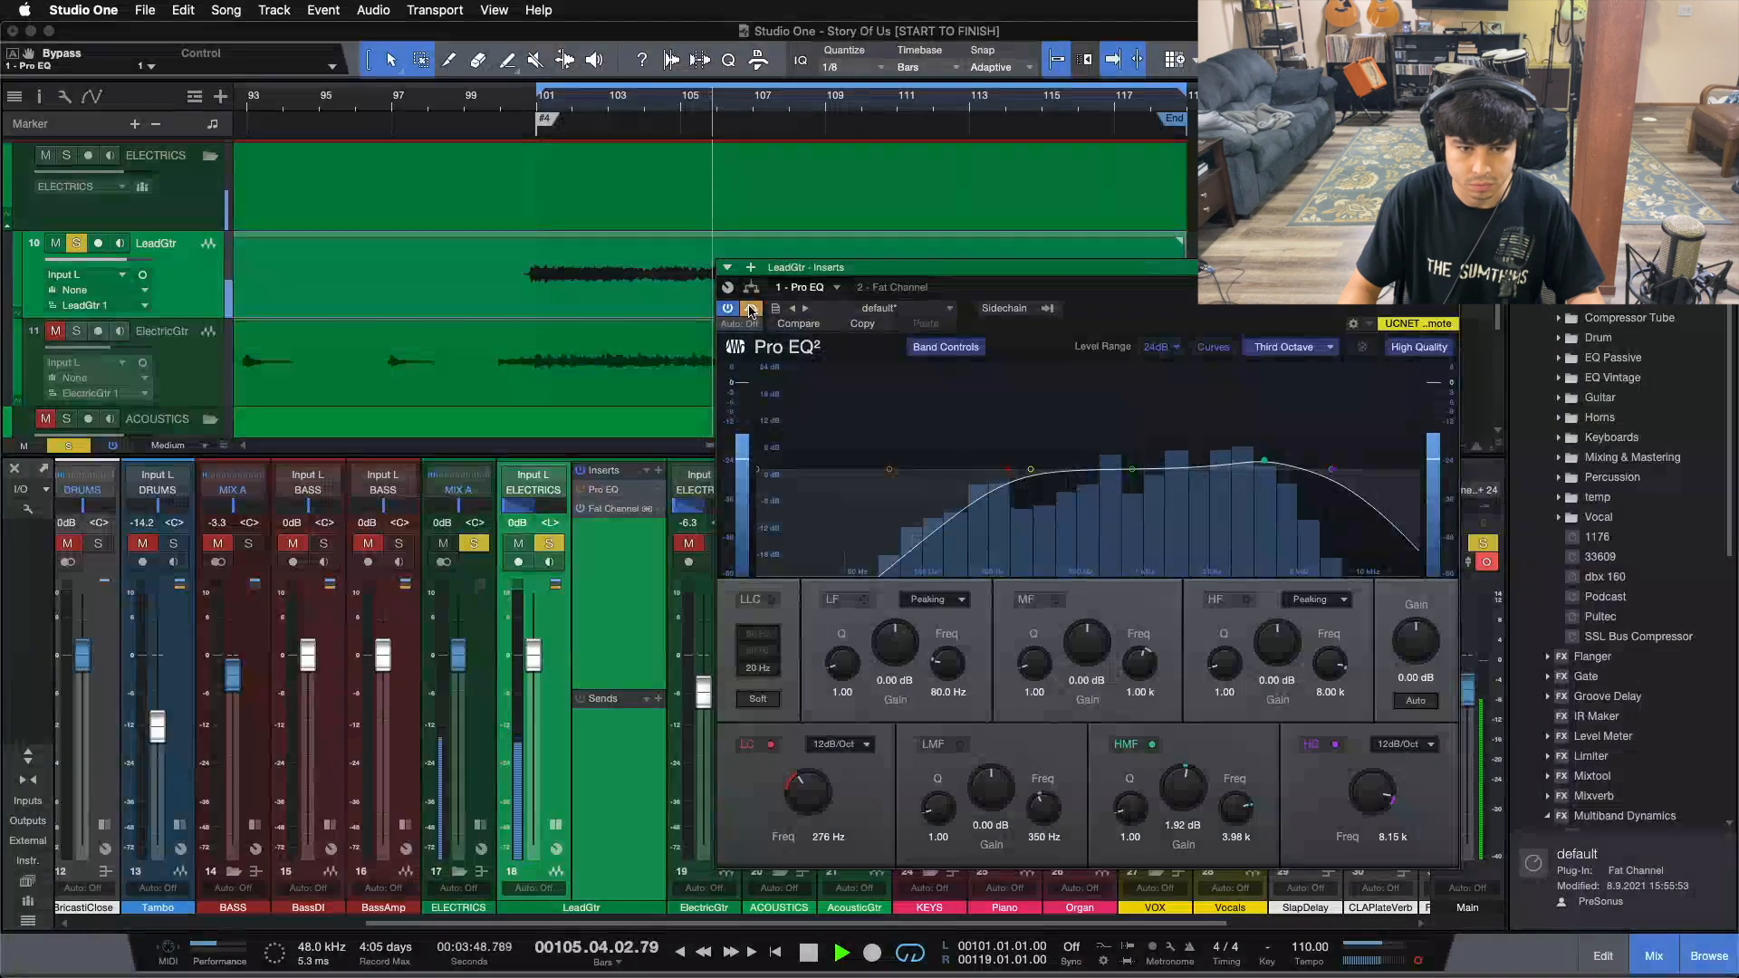
{"action": "left_click", "coordinate": [751, 309]}
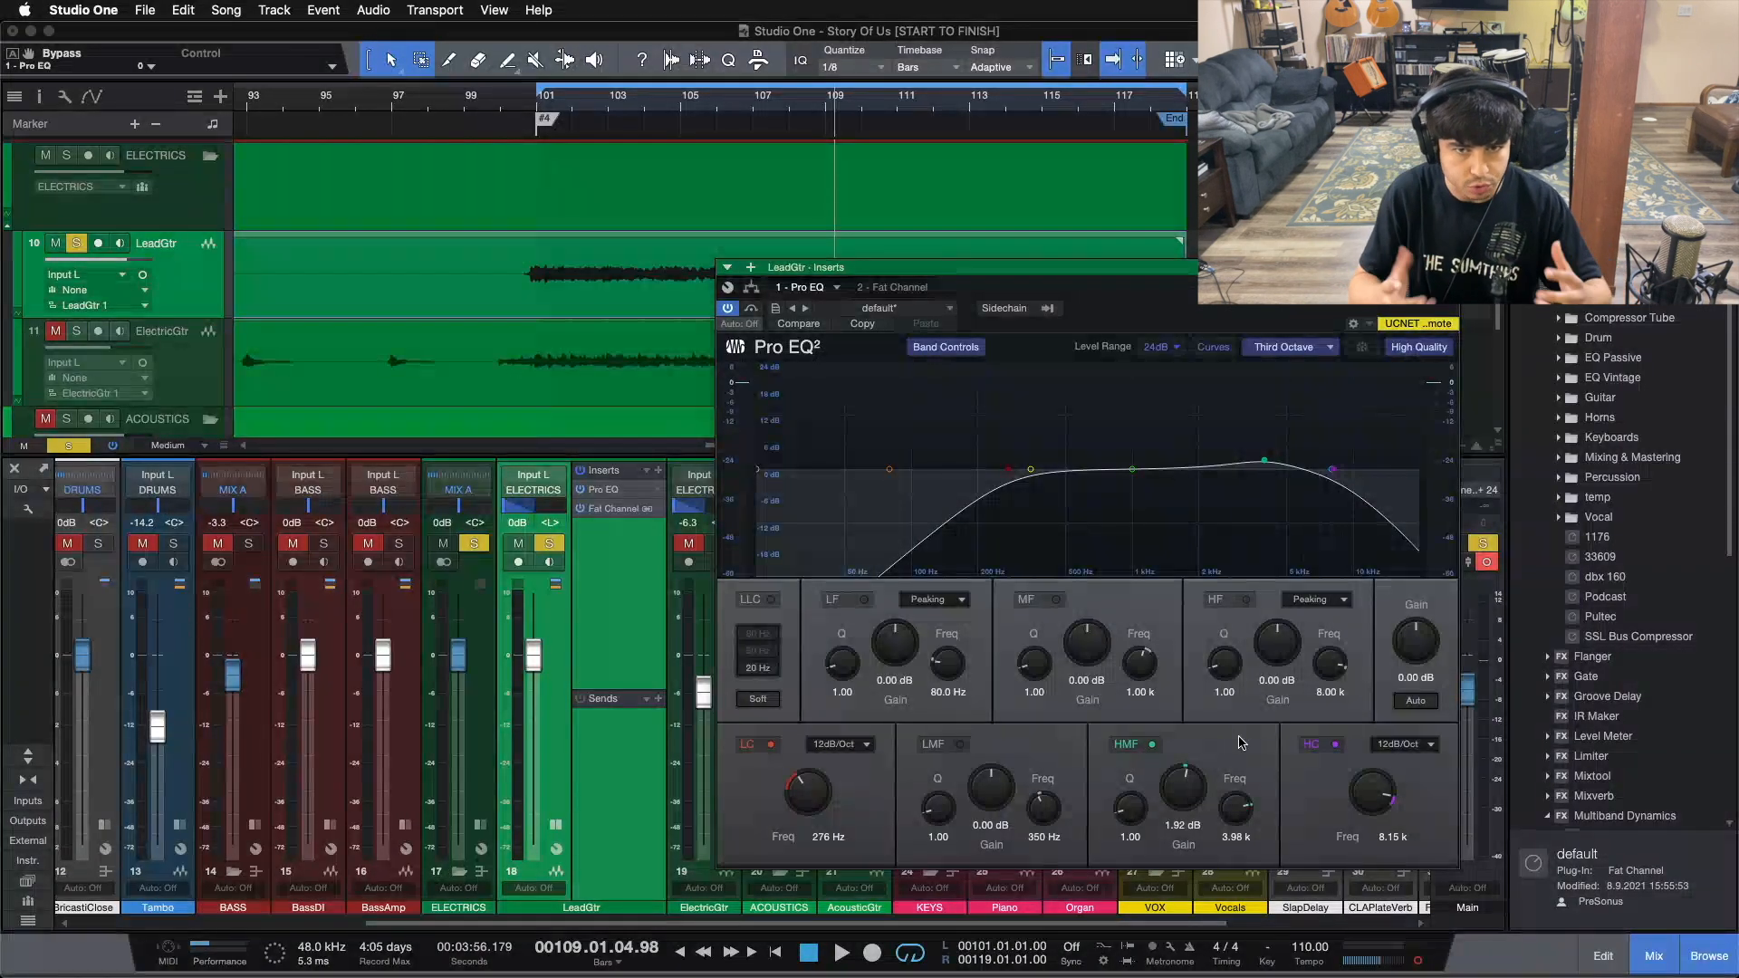
{"action": "key", "text": "space"}
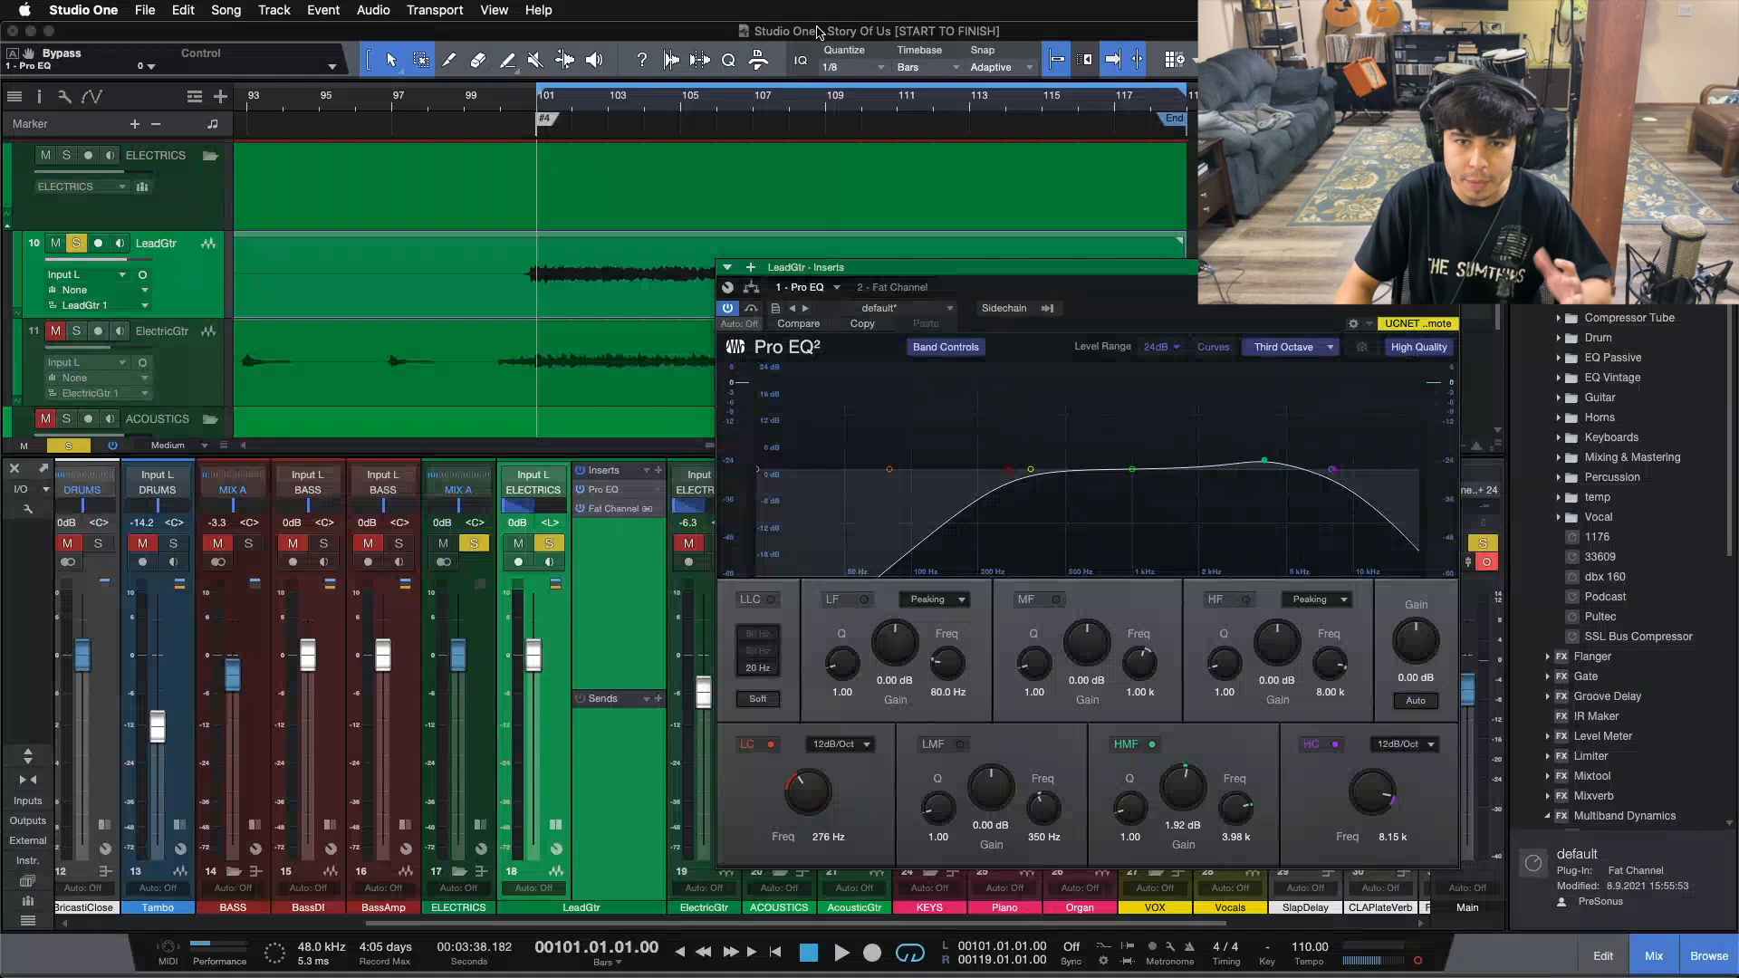
Step: Load the Everest C100A compressor model in the LeadGtr Fat Channel, switch it on and compare it off and on during playback
{"action": "left_click", "coordinate": [883, 286]}
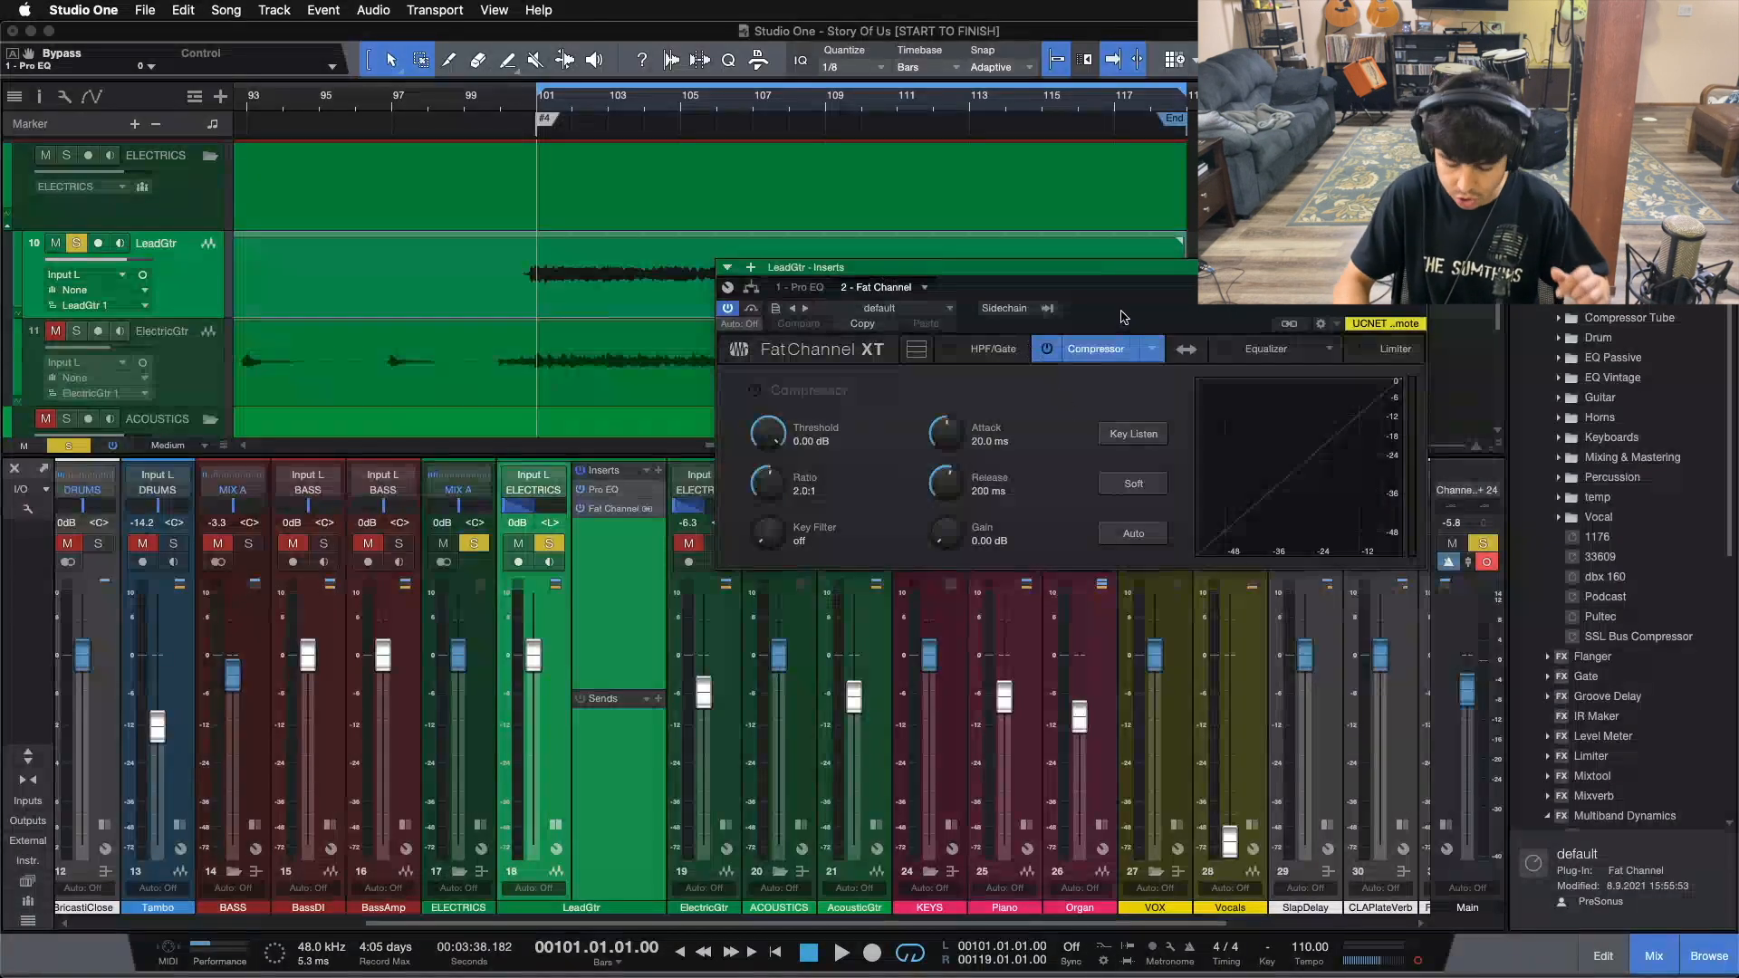
{"action": "key", "text": "space"}
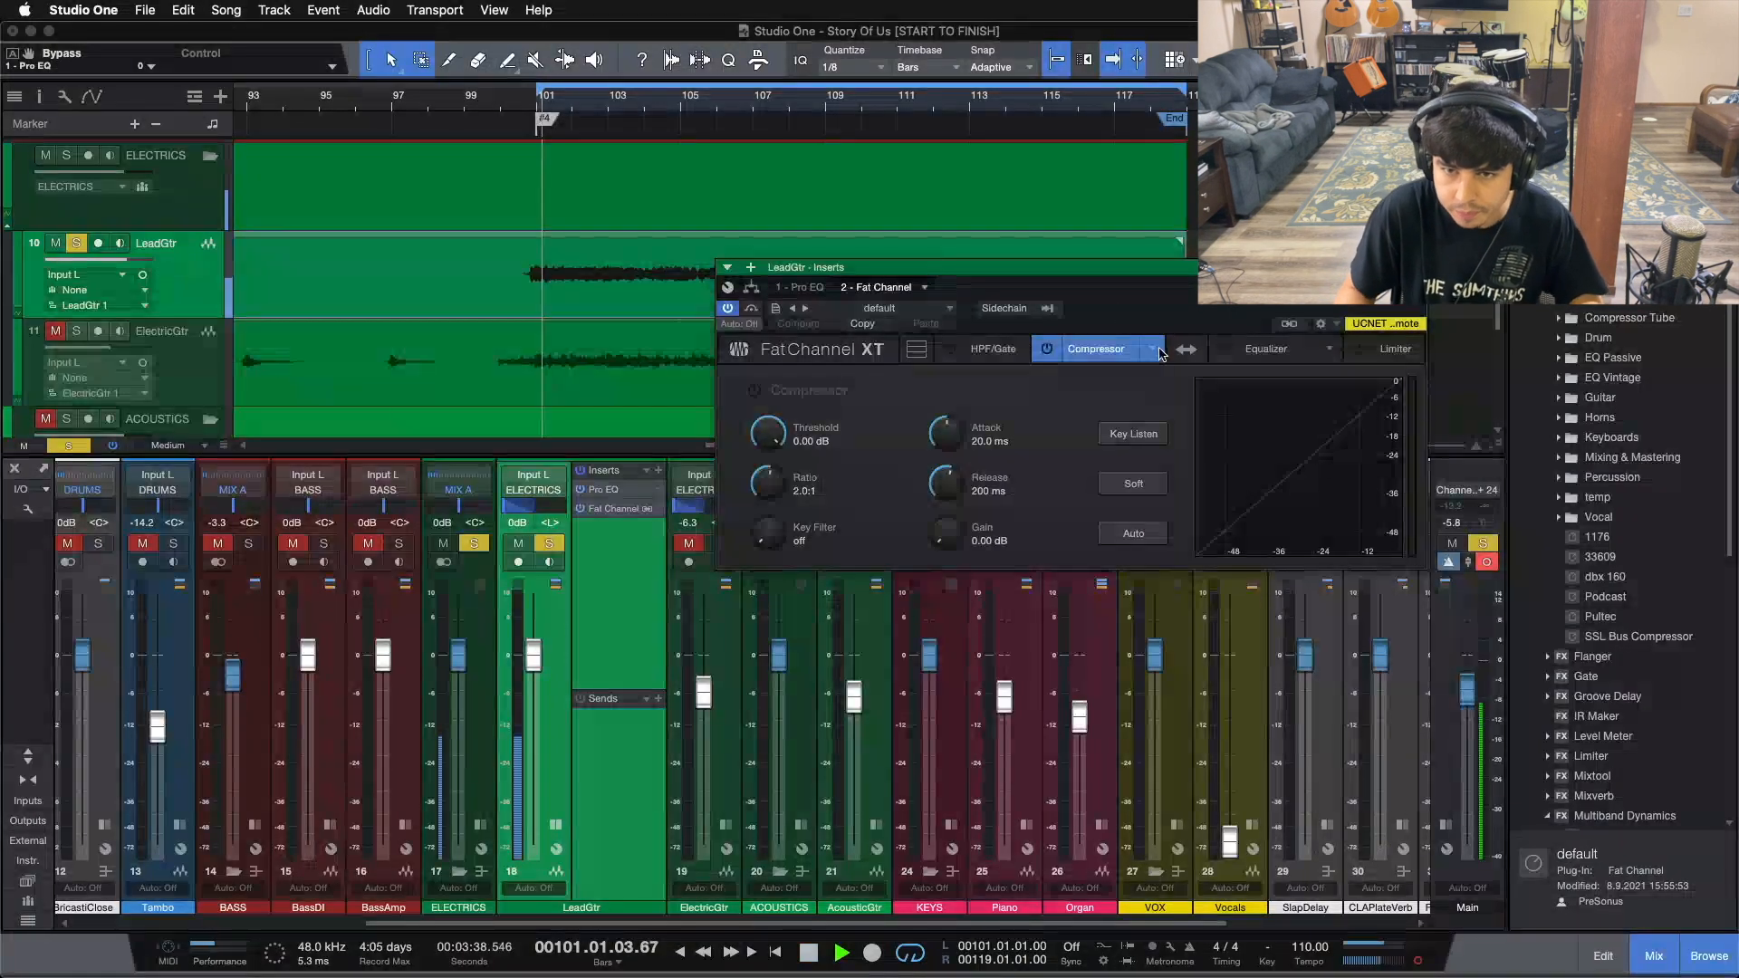
{"action": "left_click", "coordinate": [1151, 349]}
{"action": "left_click", "coordinate": [1230, 507]}
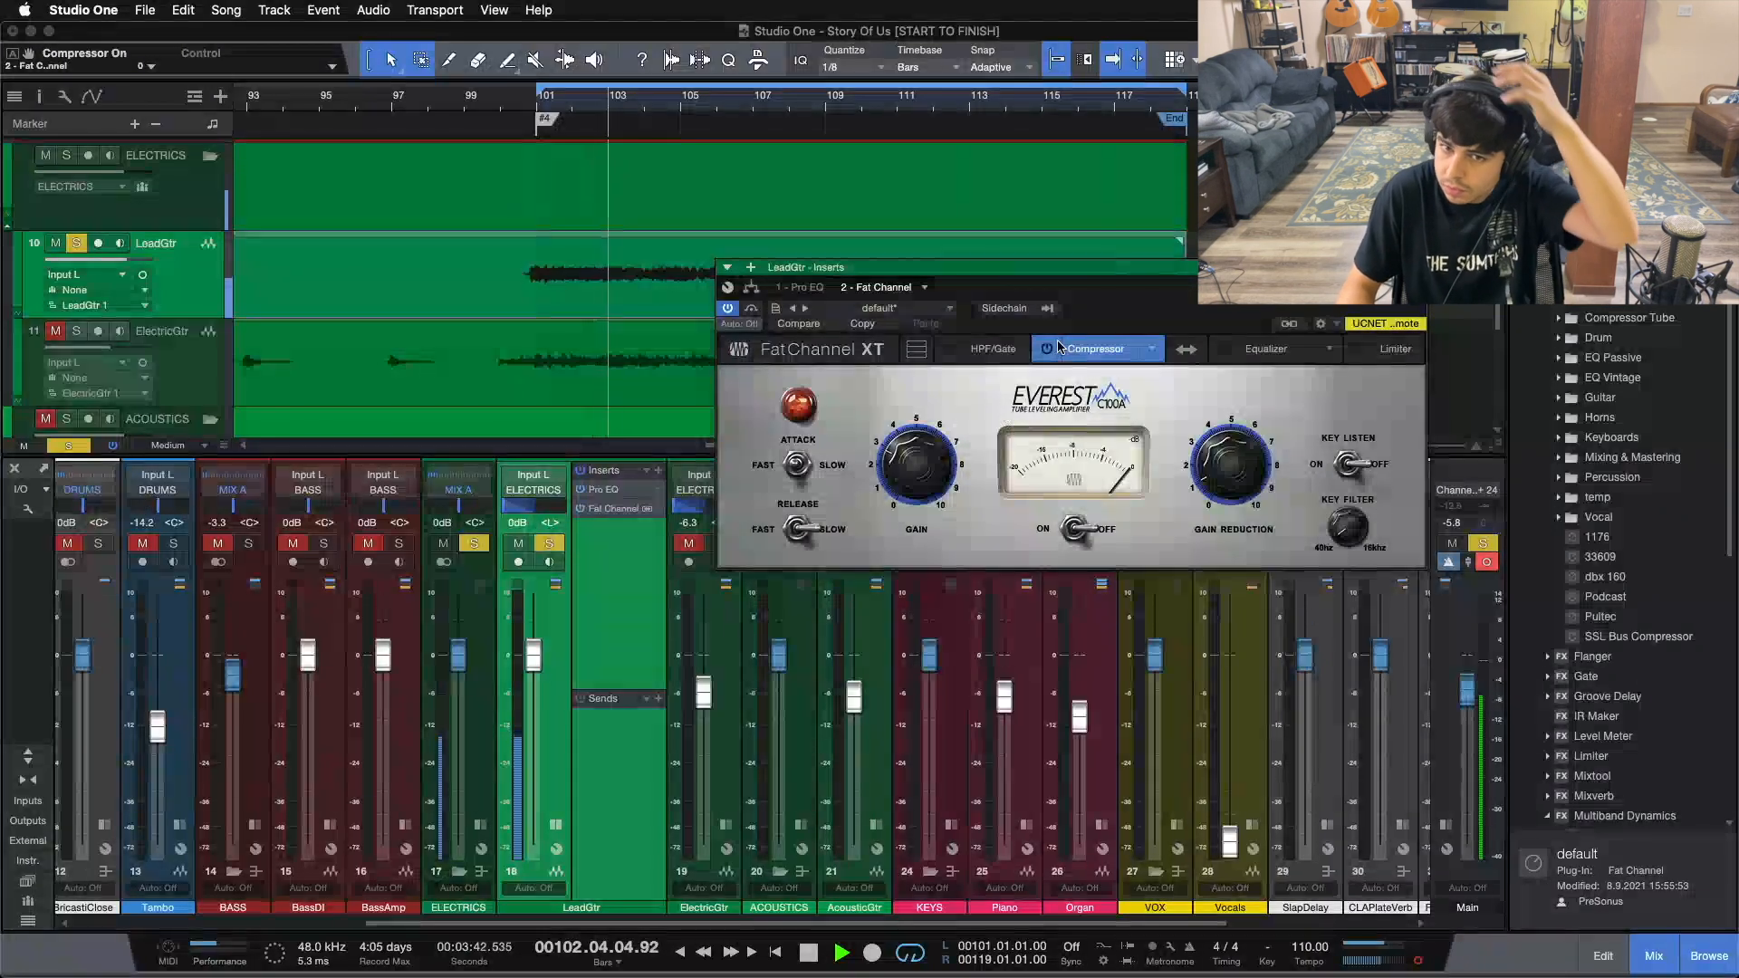
{"action": "left_click", "coordinate": [1074, 529]}
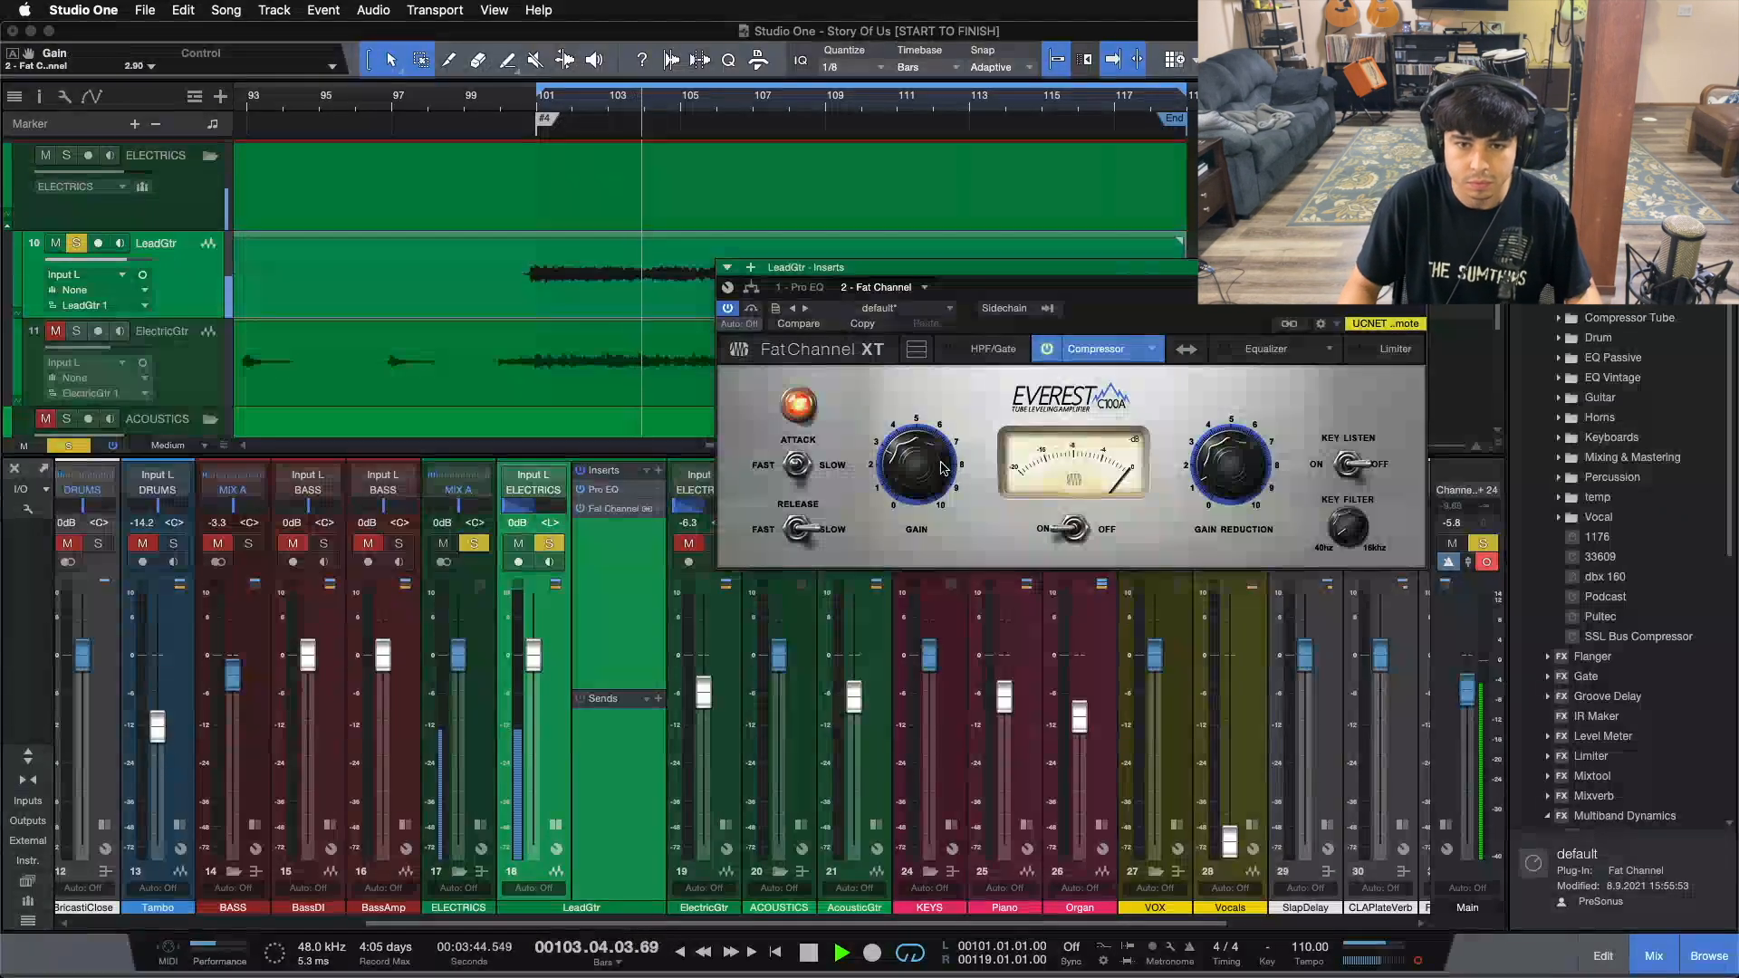
{"action": "left_click", "coordinate": [1046, 352]}
{"action": "left_click", "coordinate": [1046, 352]}
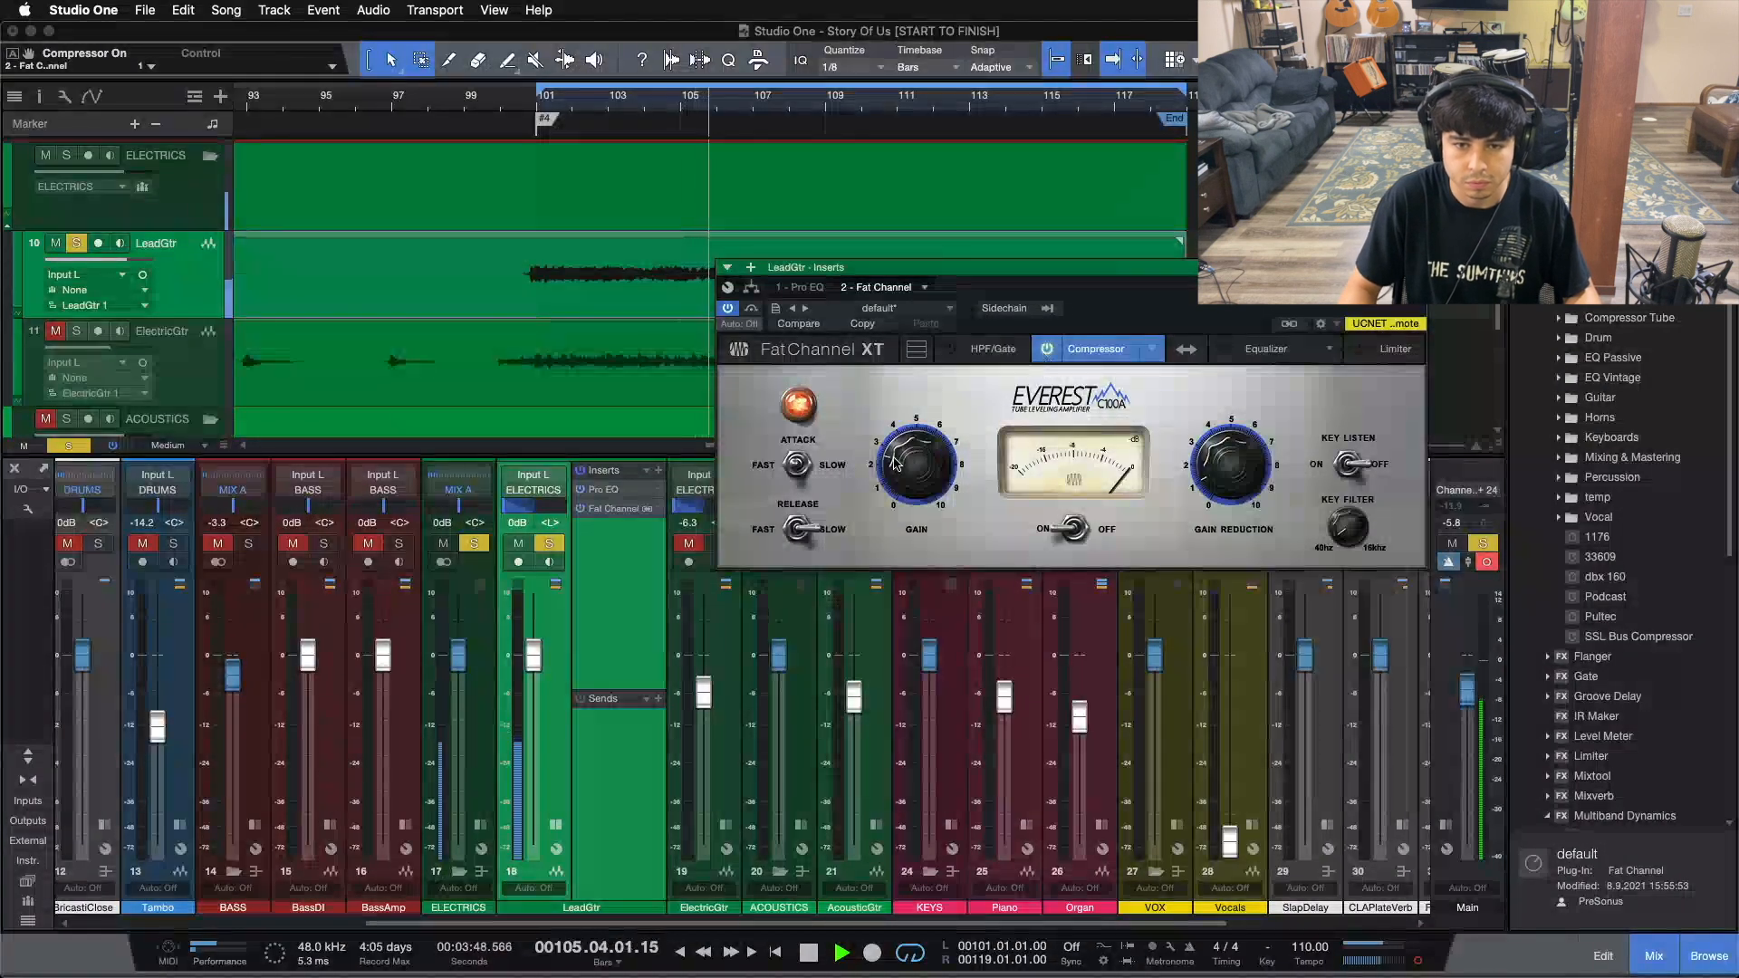
Step: Switch the Everest C100A's release setting and raise its Gain Reduction to about 4.4
{"action": "left_click", "coordinate": [797, 529]}
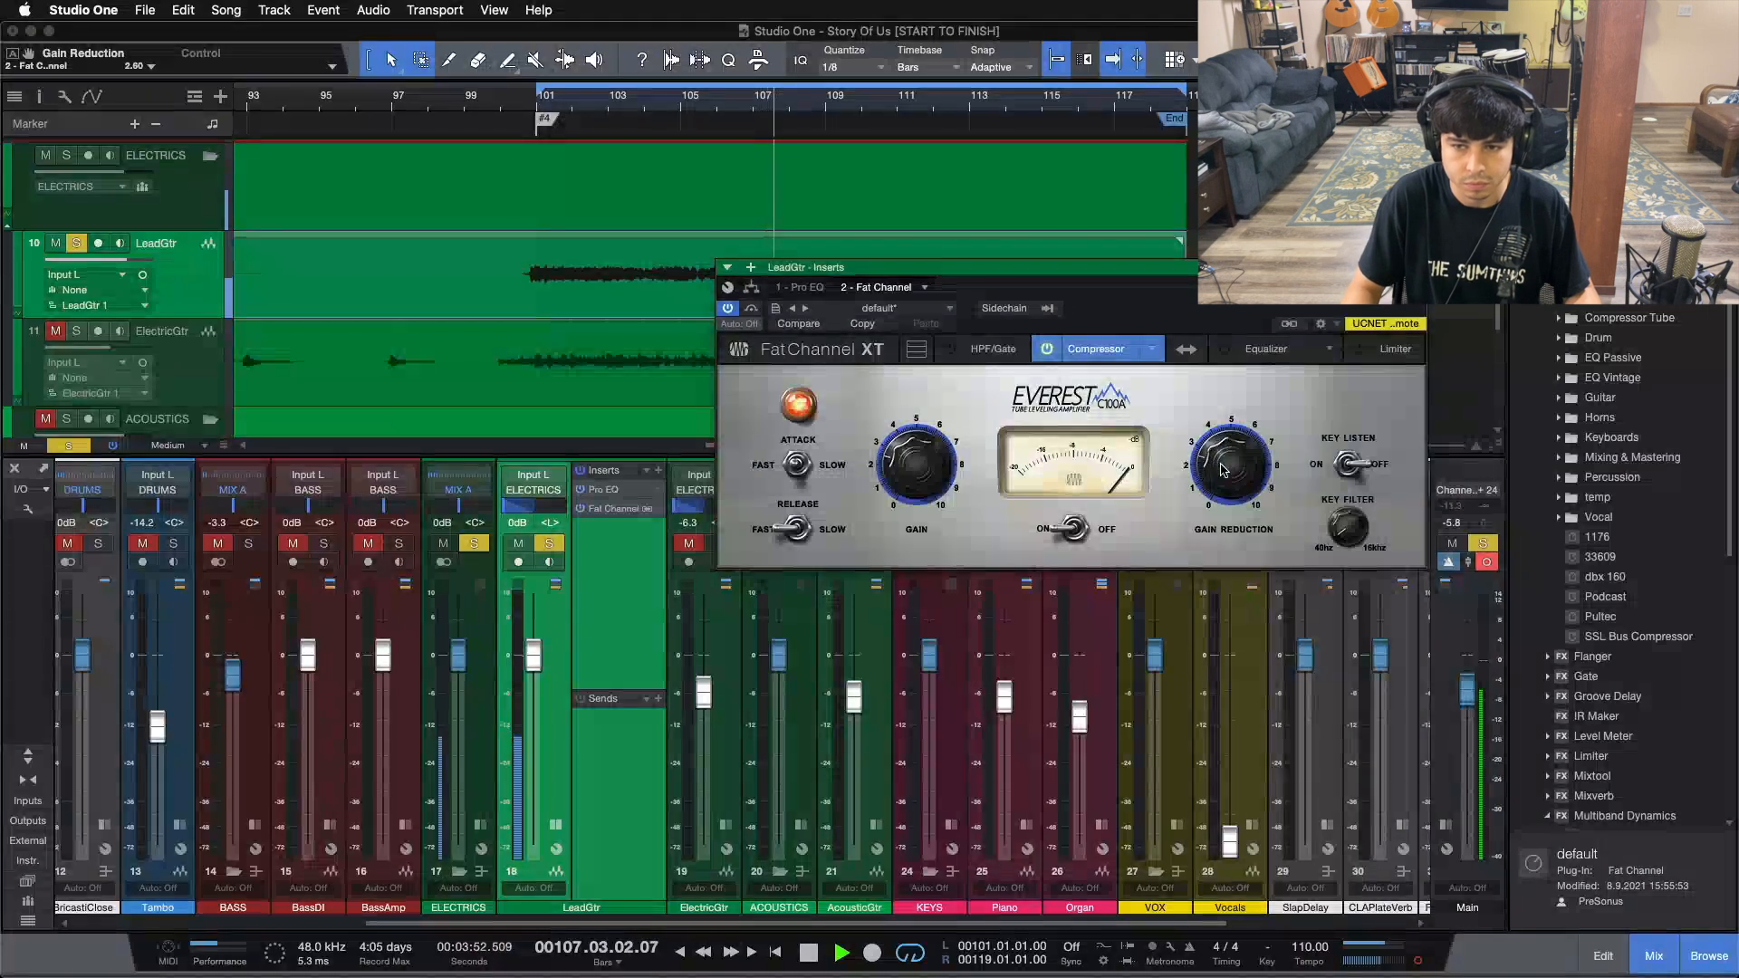
{"action": "scroll", "coordinate": [1221, 470], "scroll_direction": "up", "scroll_amount": 5}
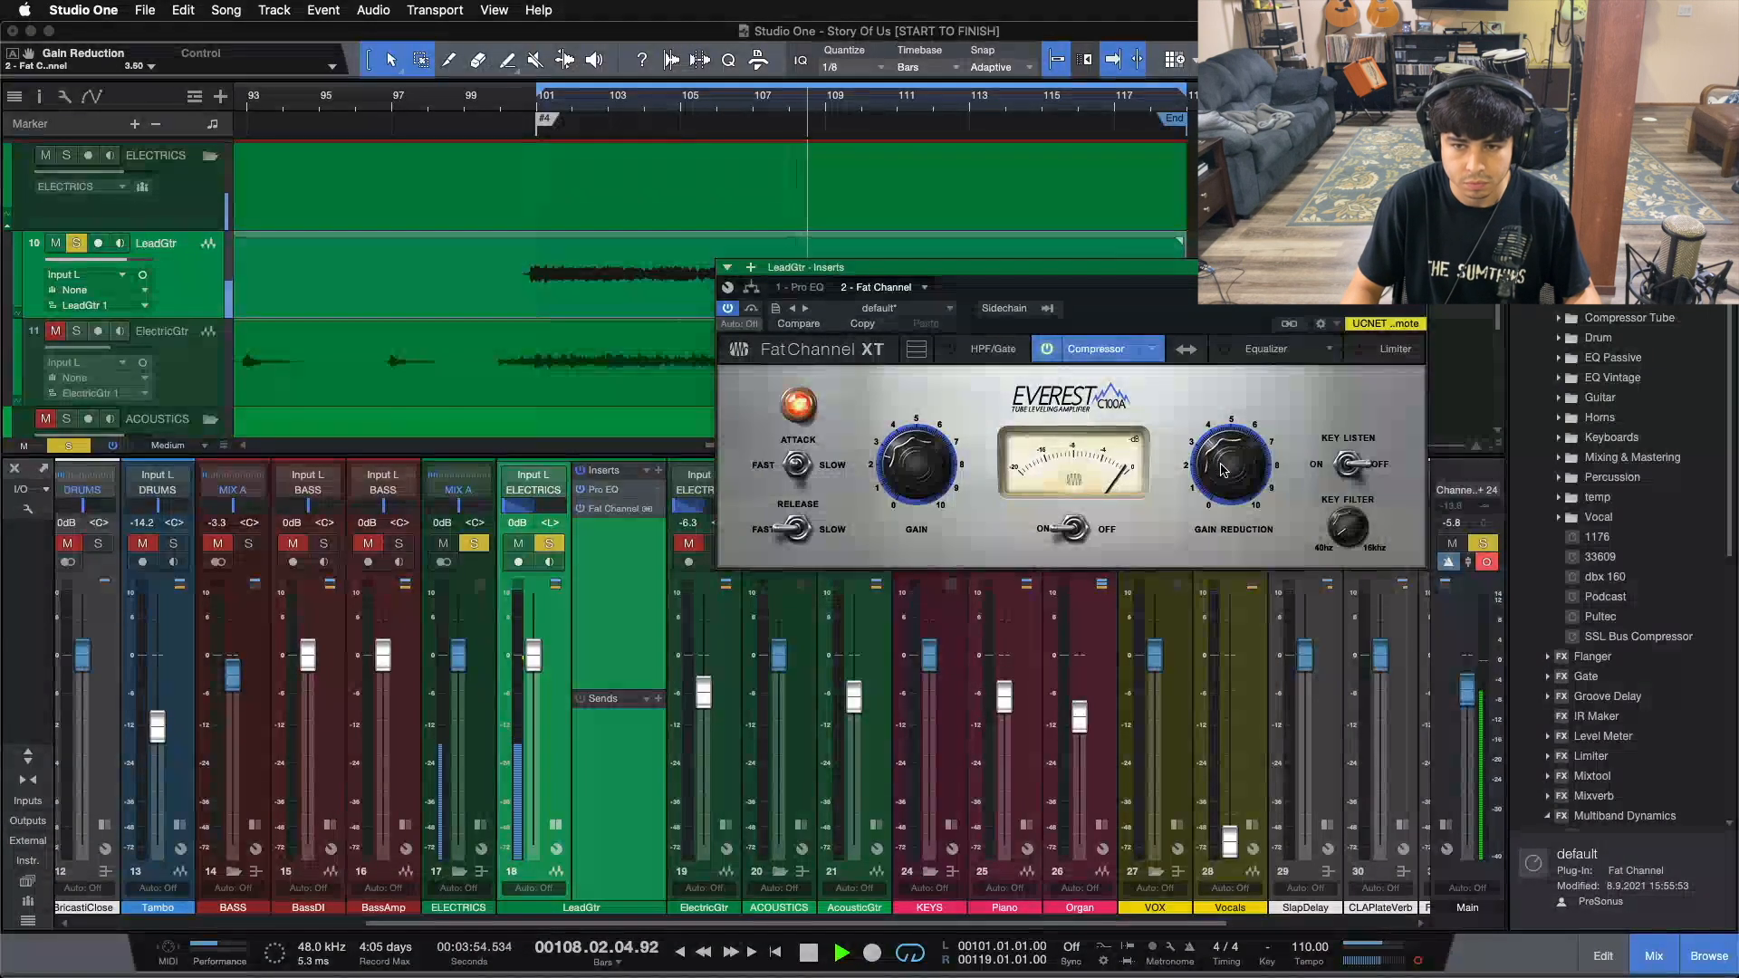
{"action": "scroll", "coordinate": [1221, 470], "scroll_direction": "up", "scroll_amount": 2}
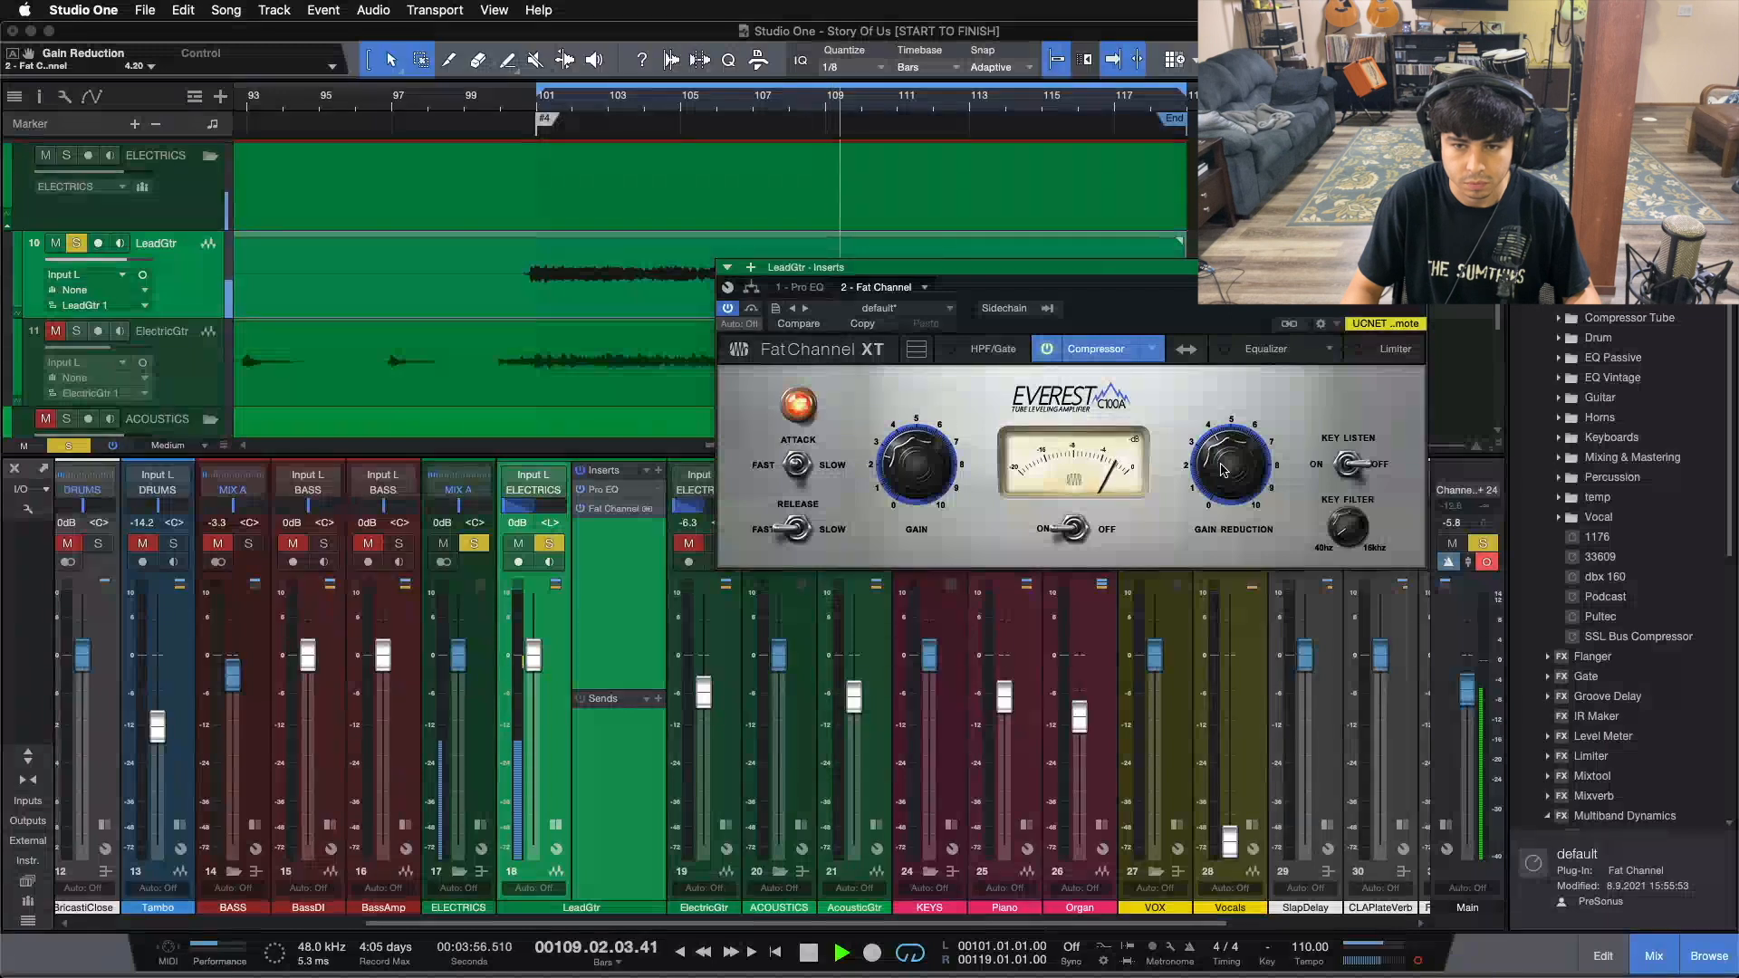
{"action": "left_click", "coordinate": [1073, 529]}
{"action": "left_click", "coordinate": [1072, 529]}
{"action": "scroll", "coordinate": [915, 454], "scroll_direction": "up", "scroll_amount": 2}
Step: Replay the lead guitar from the loop start and compare it with the compressor off and on
{"action": "key", "text": "space"}
{"action": "key", "text": "space"}
{"action": "left_click", "coordinate": [1073, 529]}
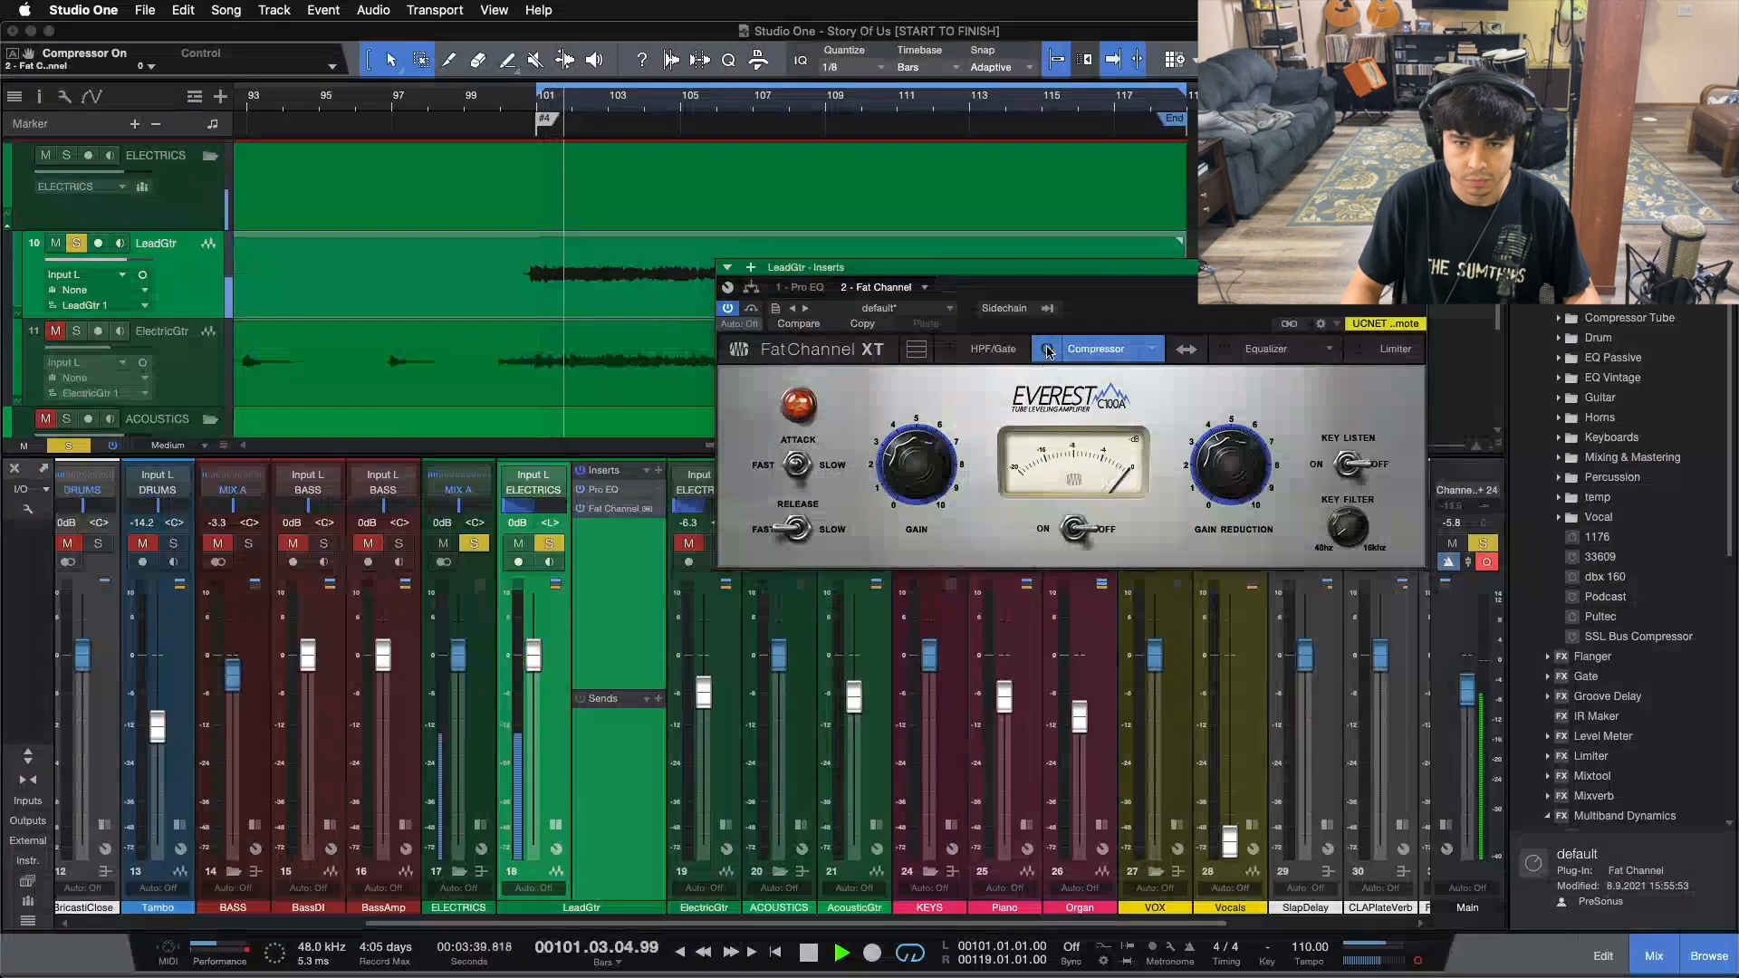
{"action": "left_click", "coordinate": [1044, 351]}
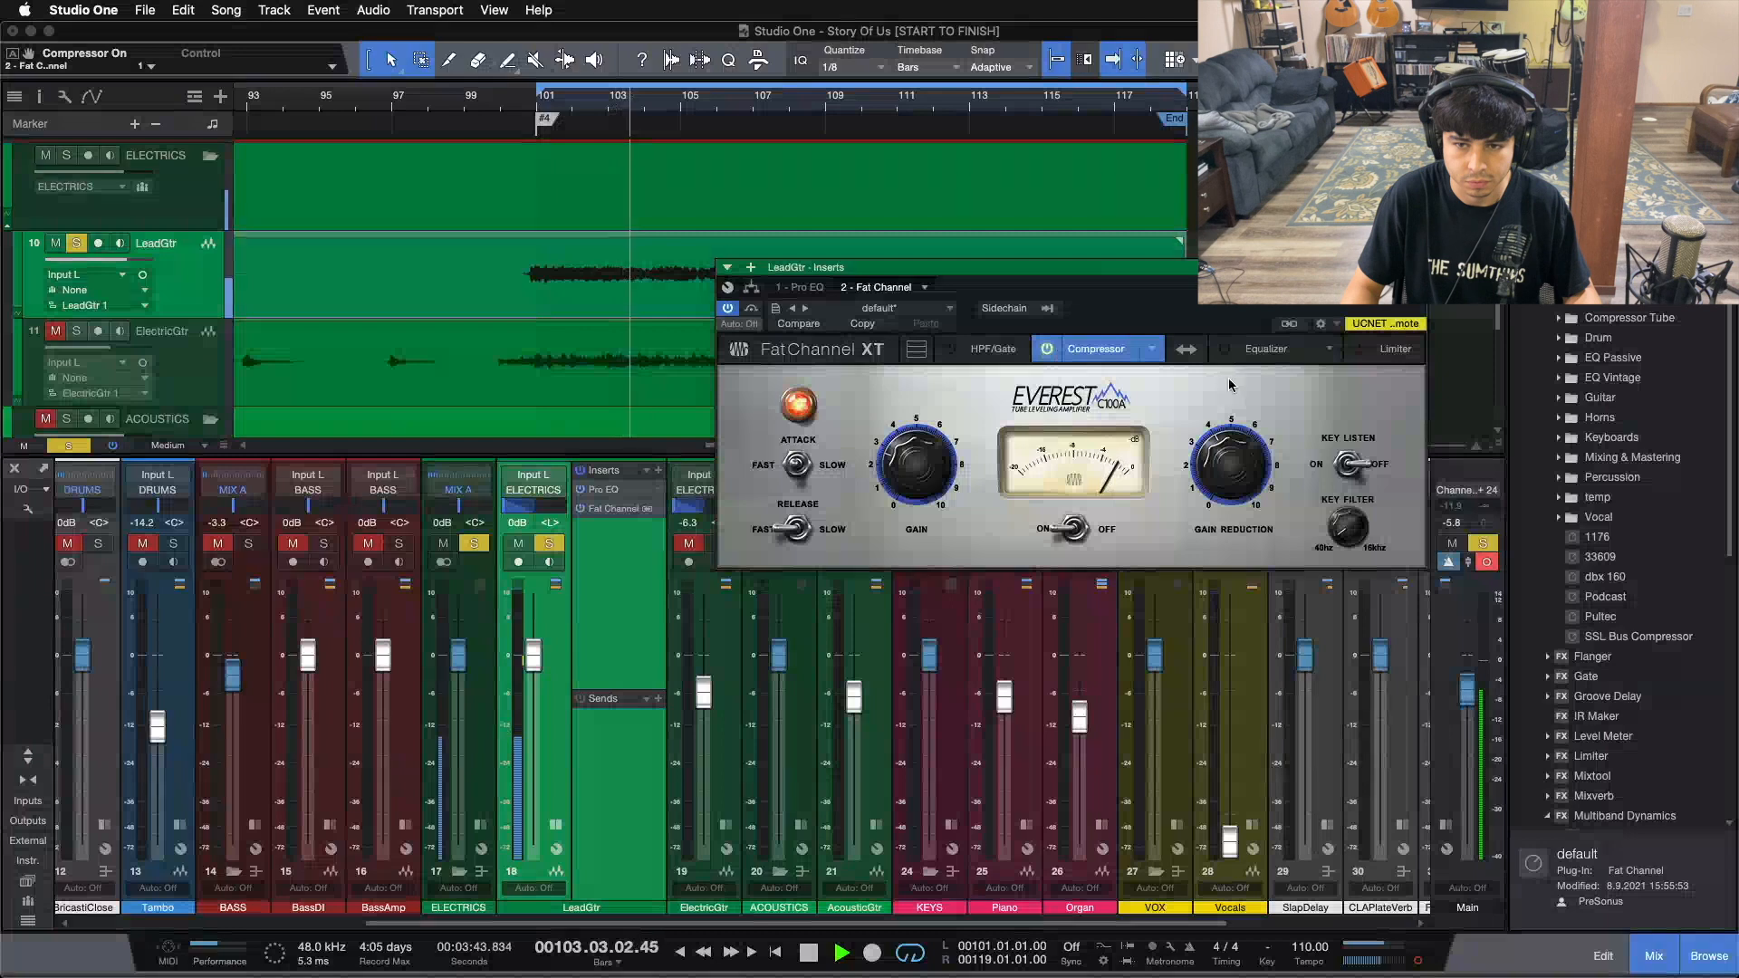
Step: Compare the lead guitar with all inserts and with the compressor alone bypassed, stop playback and close the plug-in window
{"action": "left_click", "coordinate": [581, 472]}
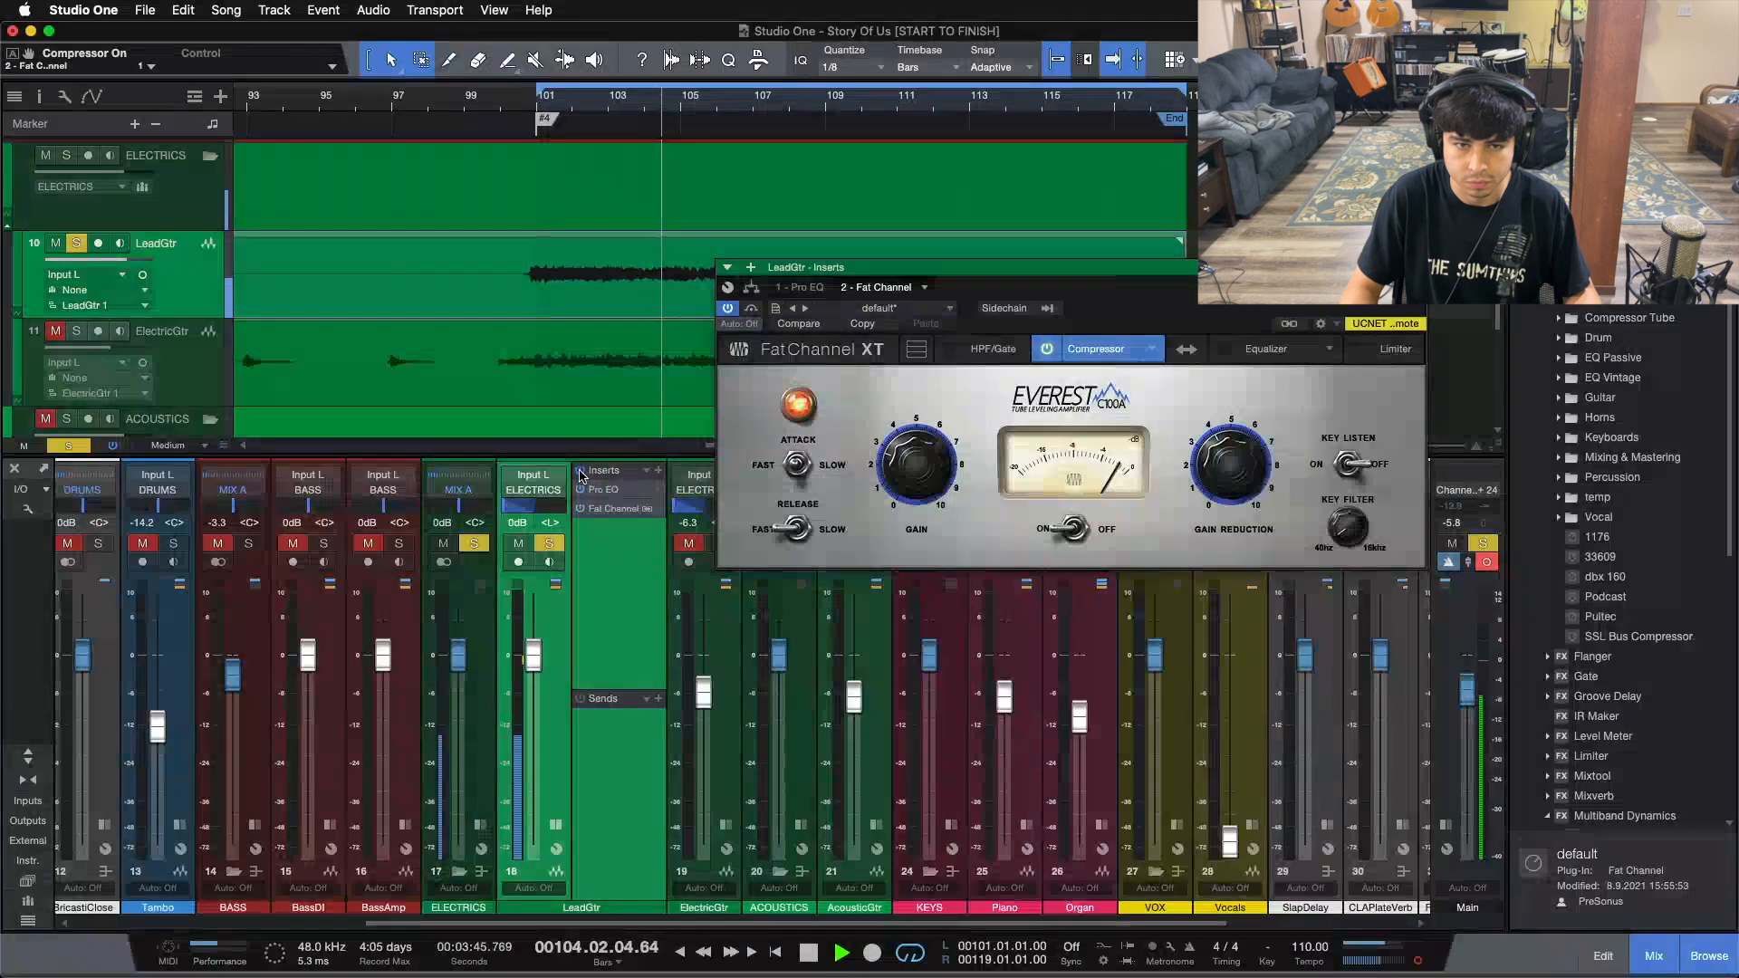
{"action": "left_click", "coordinate": [581, 472]}
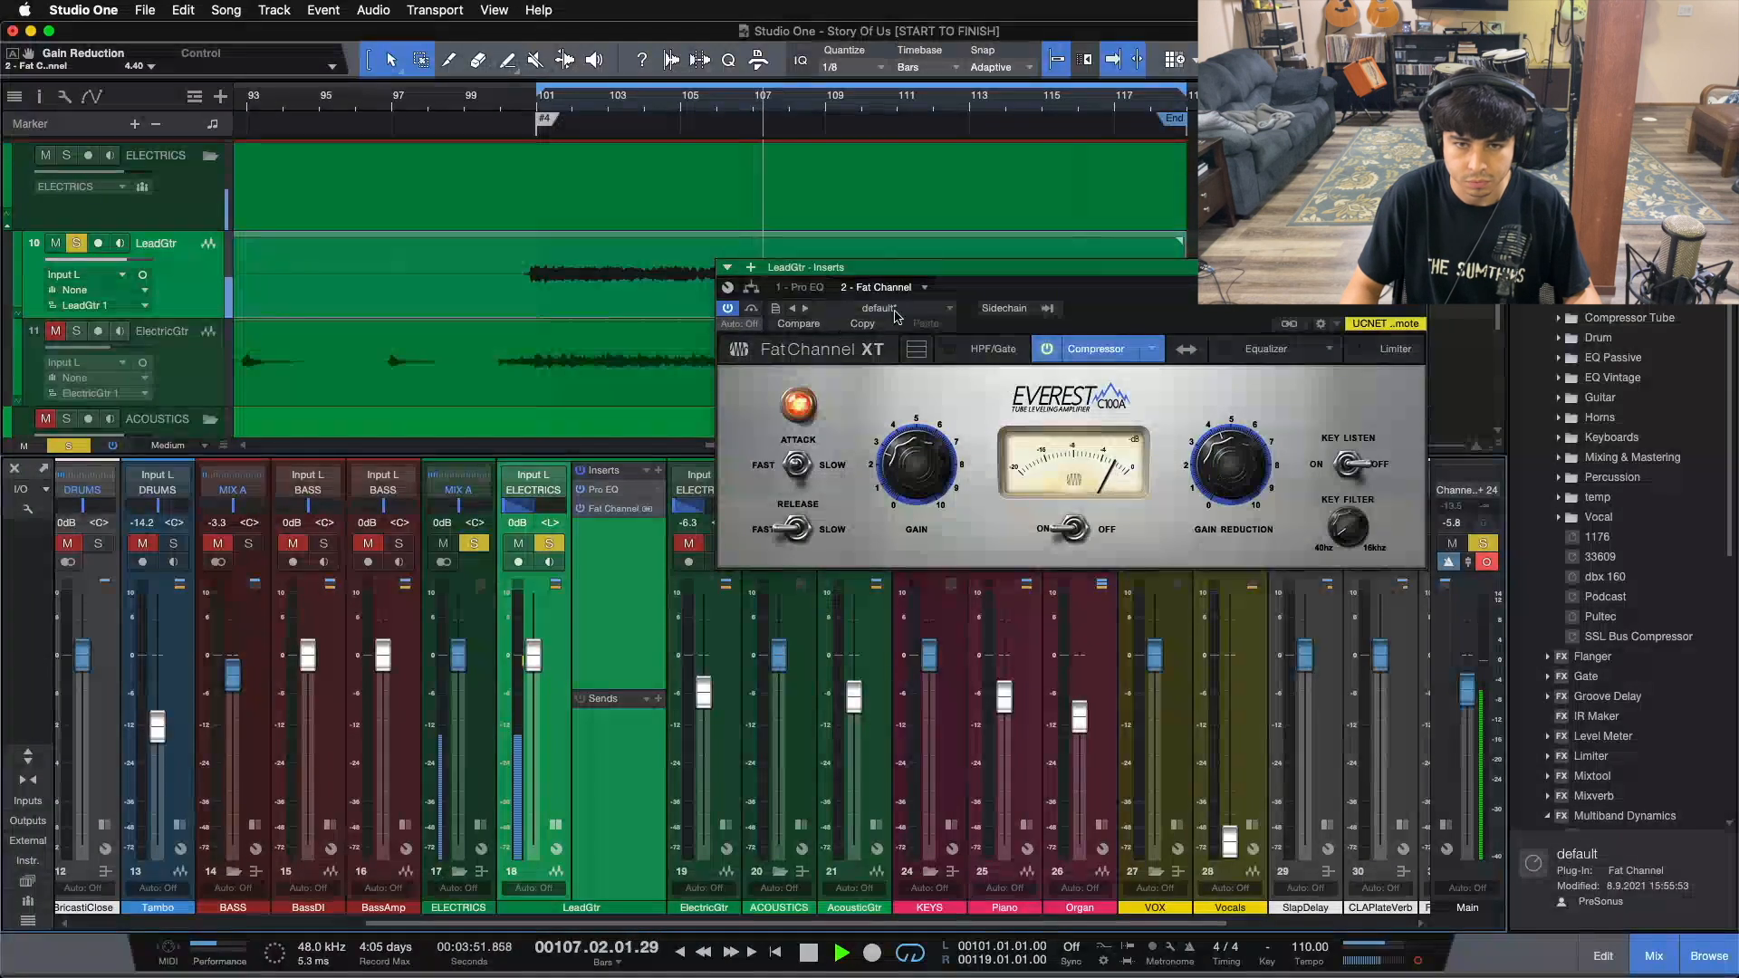
{"action": "left_click", "coordinate": [1046, 349]}
{"action": "left_click", "coordinate": [1046, 349]}
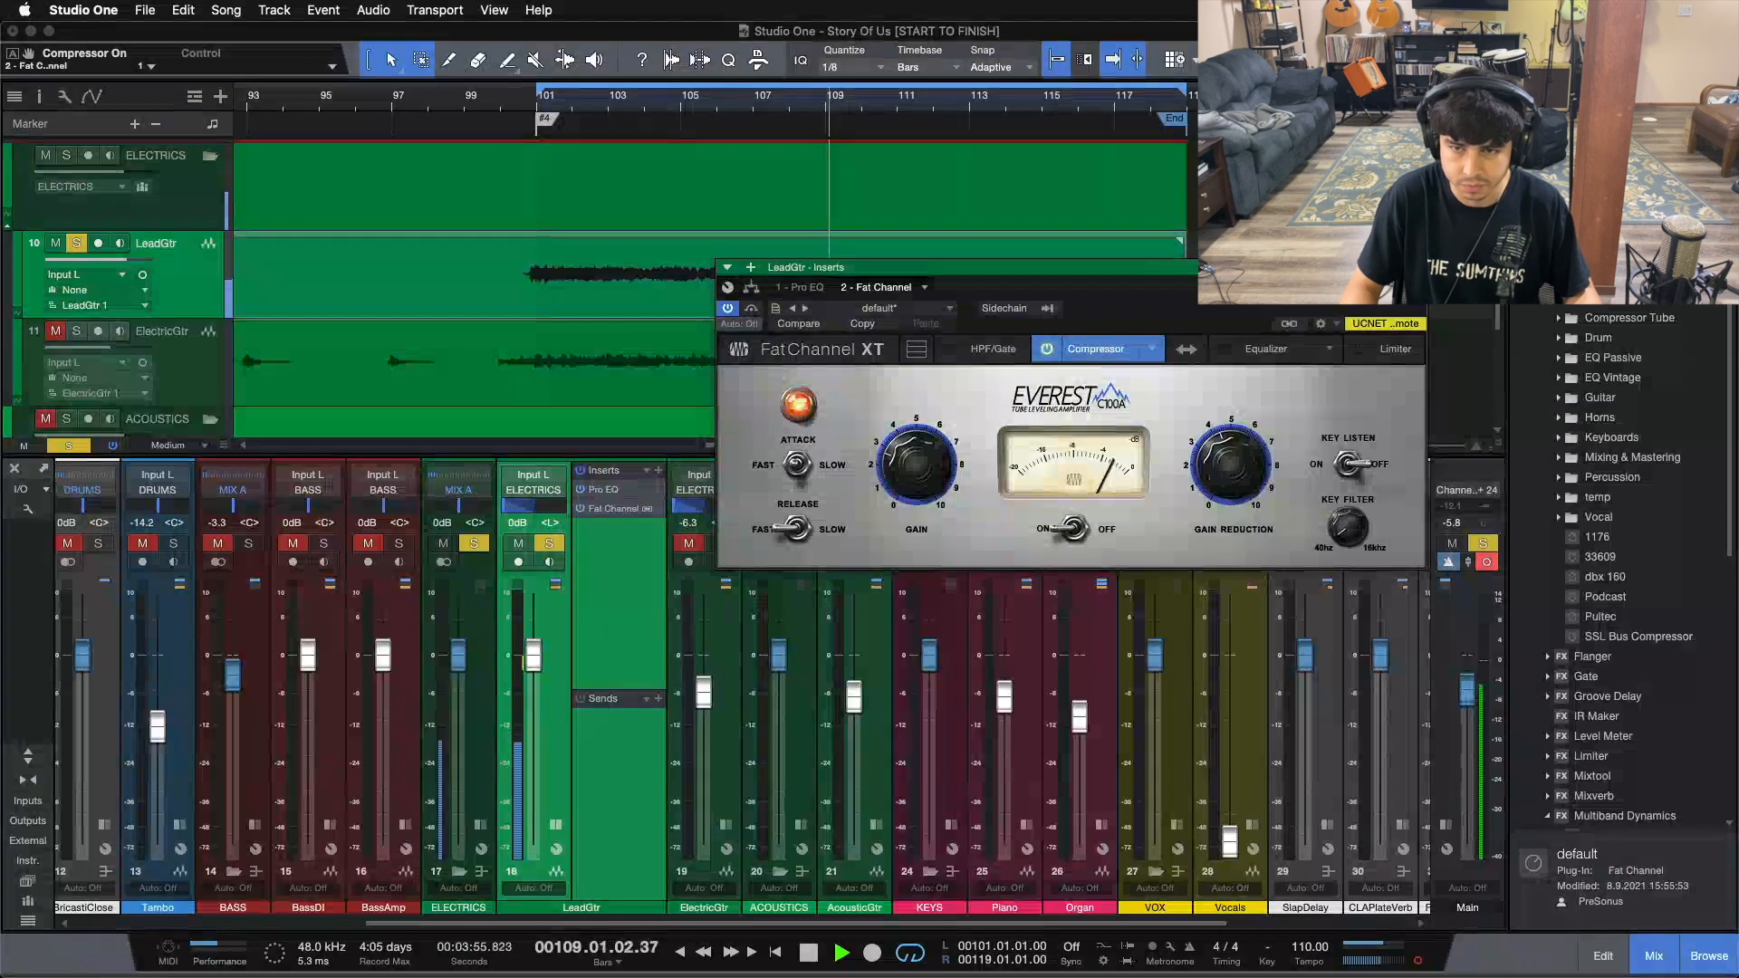
{"action": "key", "text": "space"}
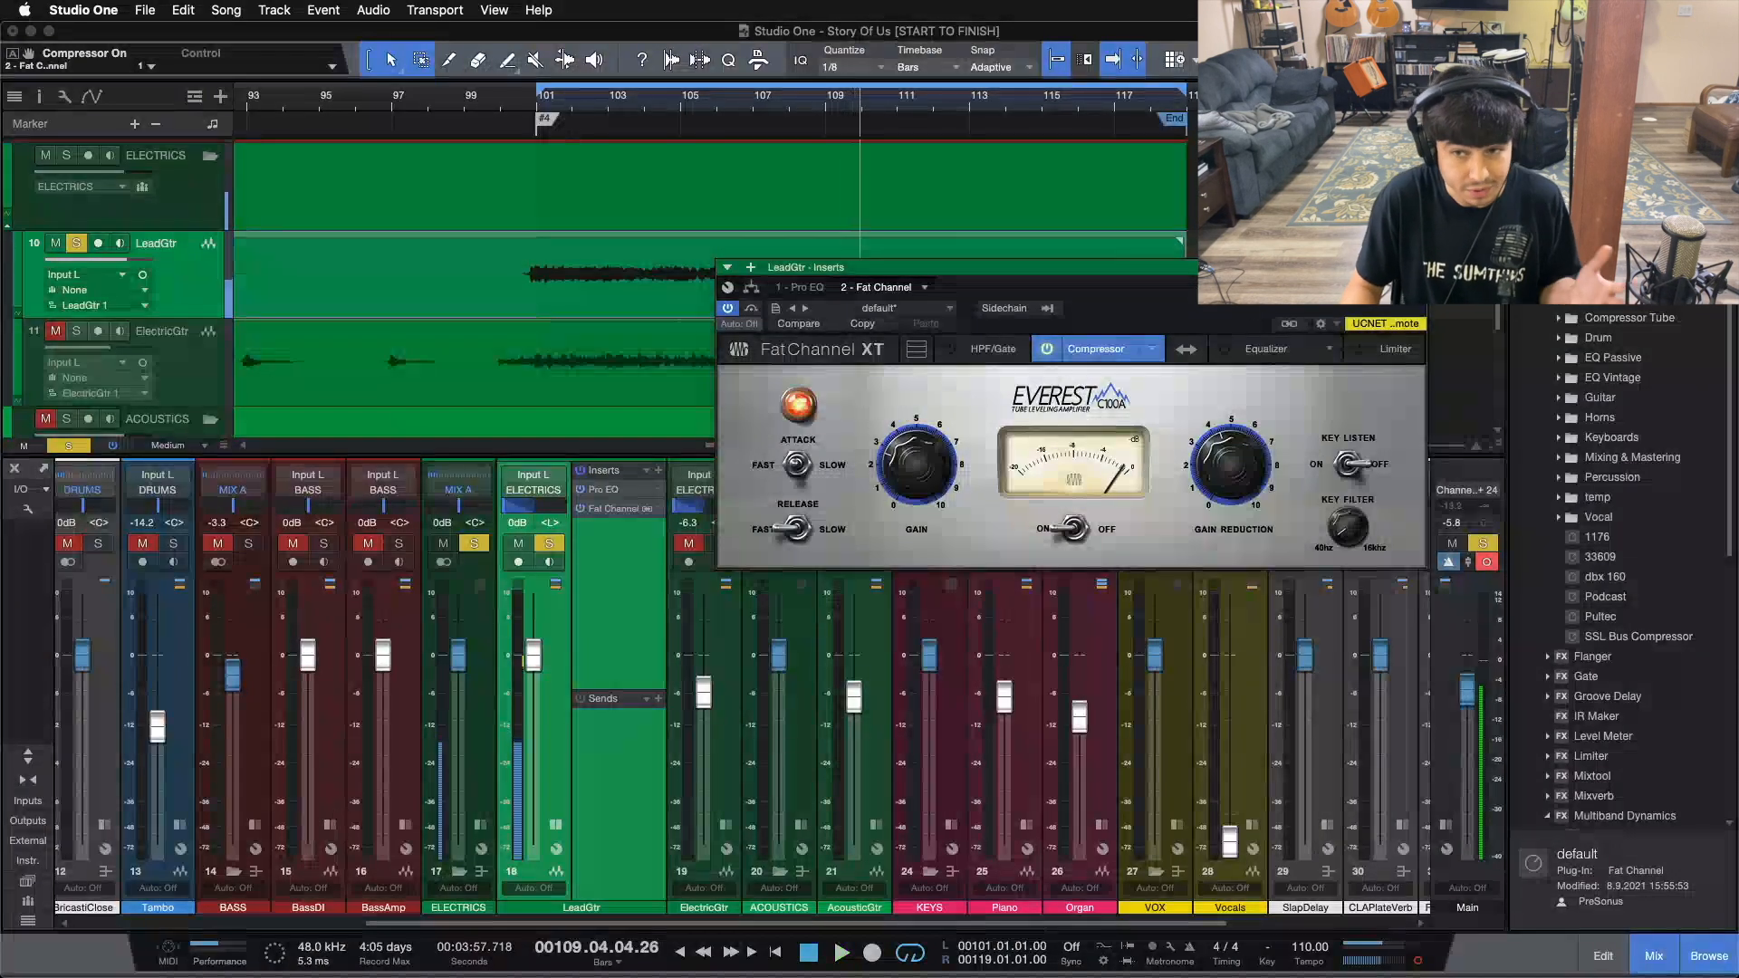
{"action": "left_click", "coordinate": [1415, 267]}
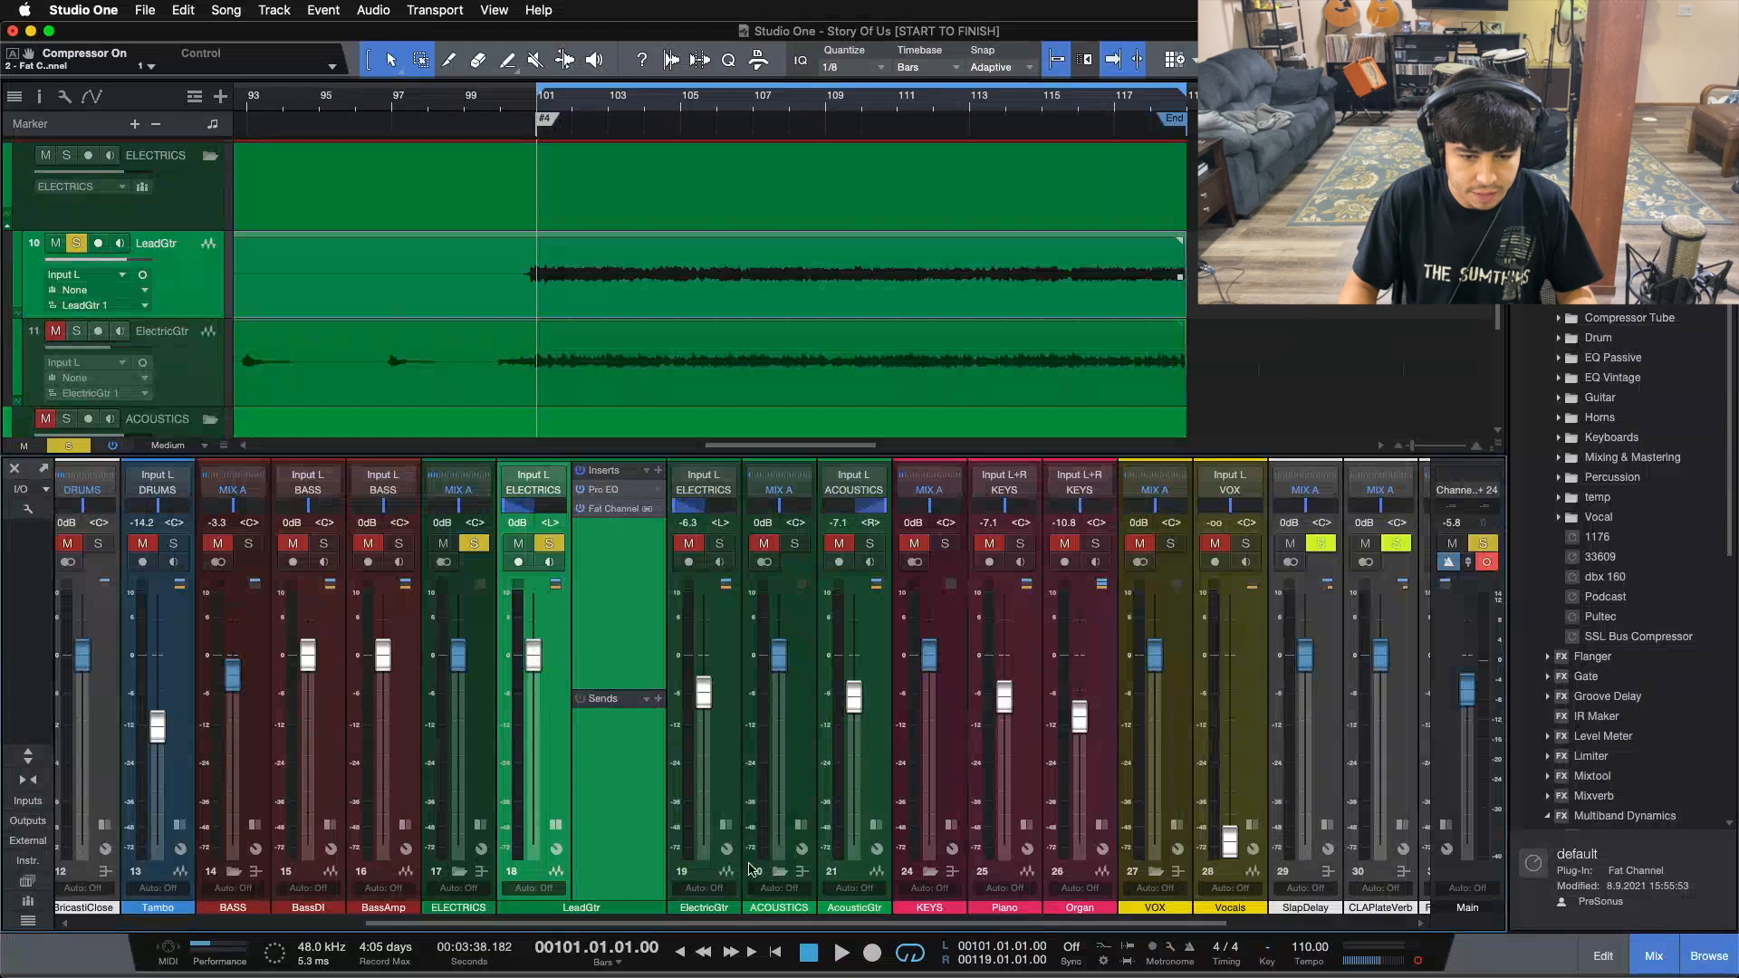
Step: Unsolo LeadGtr, lower its volume to -3.3 dB and play the full mix
{"action": "scroll", "coordinate": [761, 906], "scroll_direction": "right", "scroll_amount": 5}
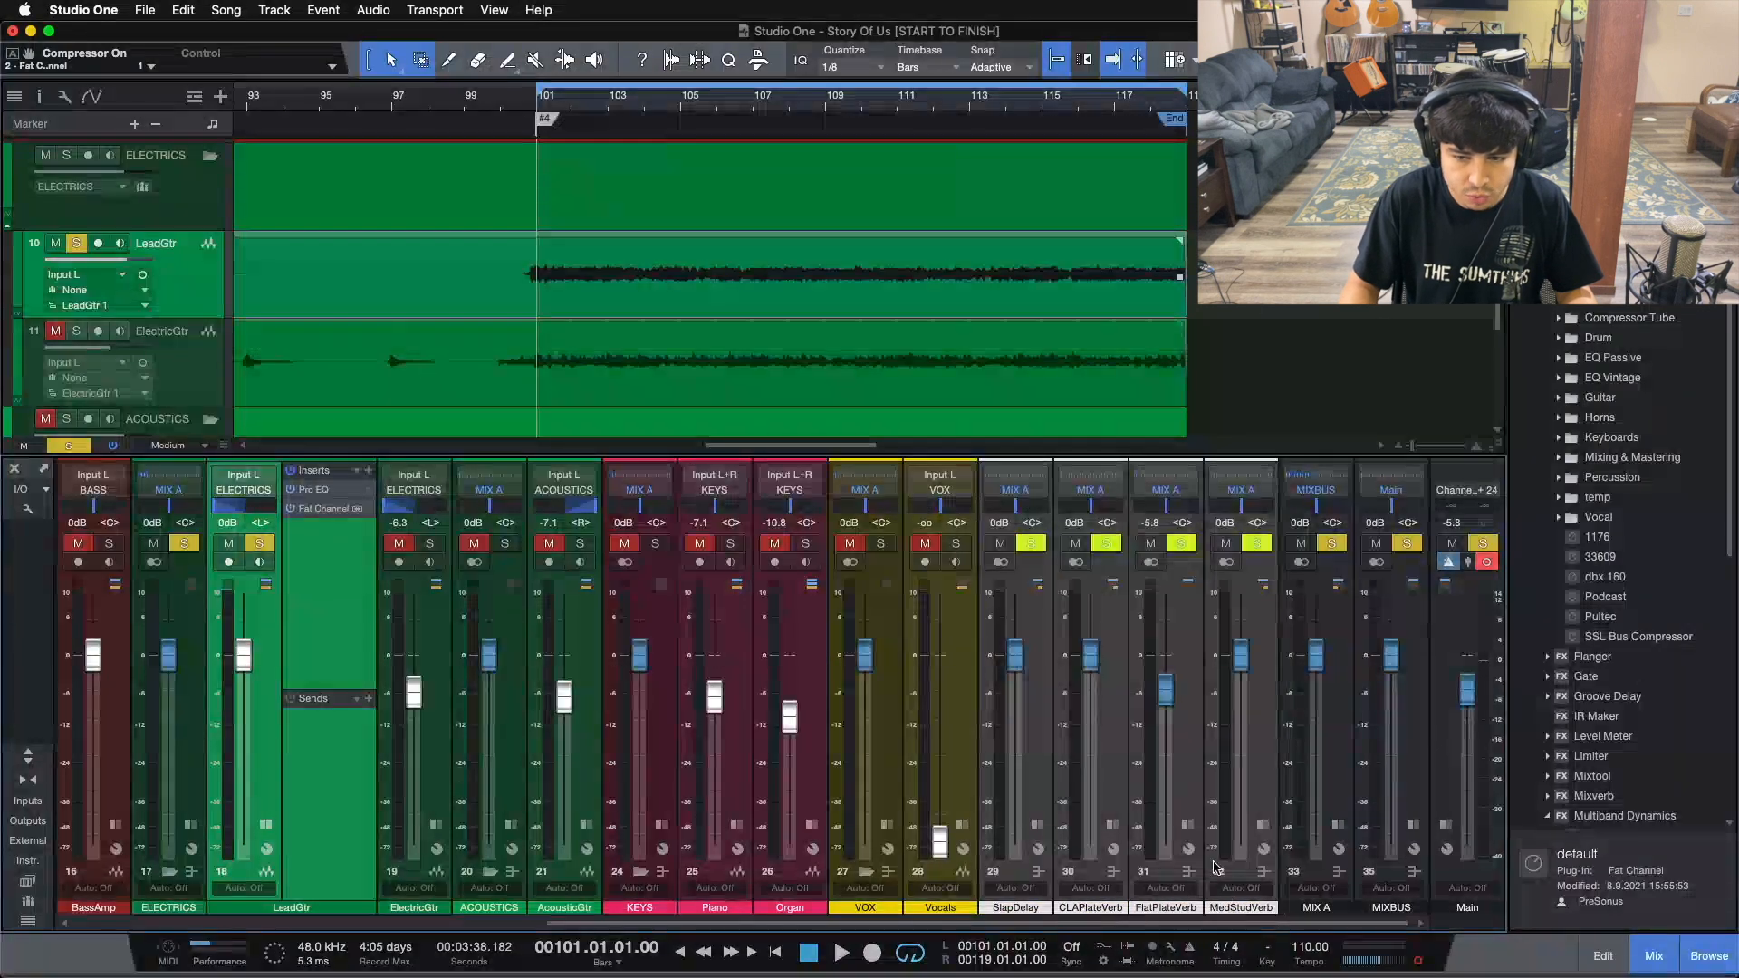
{"action": "scroll", "coordinate": [1194, 892], "scroll_direction": "left", "scroll_amount": 6}
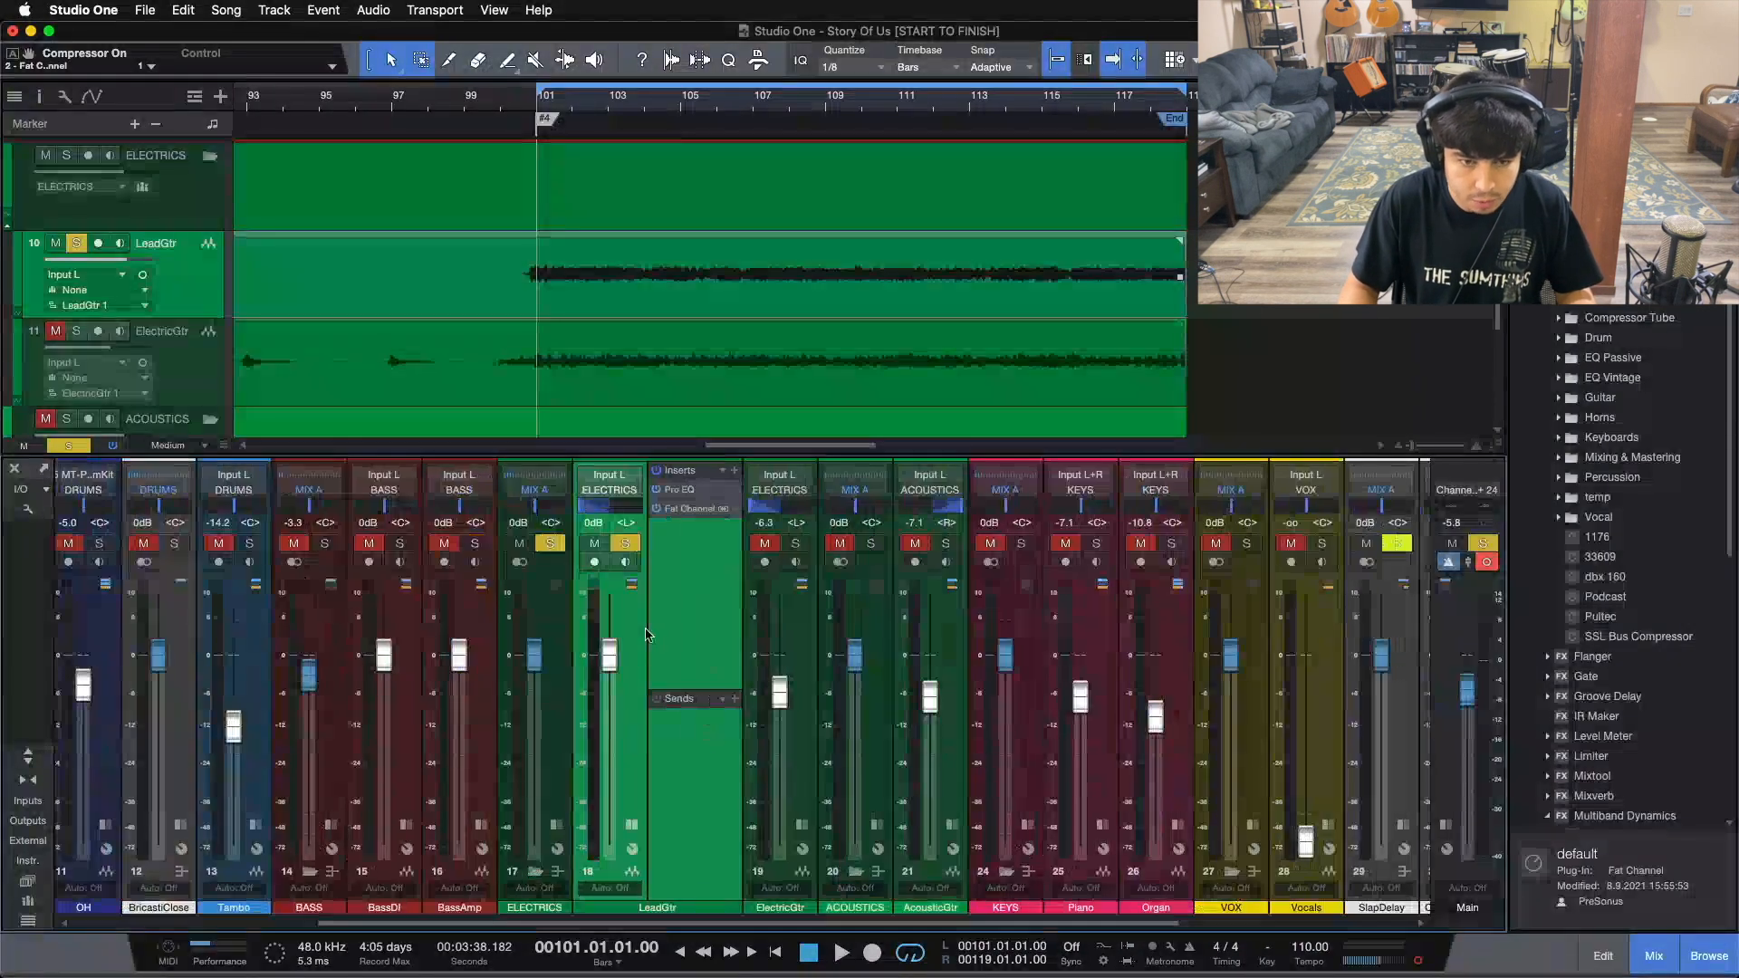
{"action": "key", "text": "s"}
{"action": "left_click_drag", "start_coordinate": [604, 645], "coordinate": [603, 660]}
{"action": "key", "text": "space"}
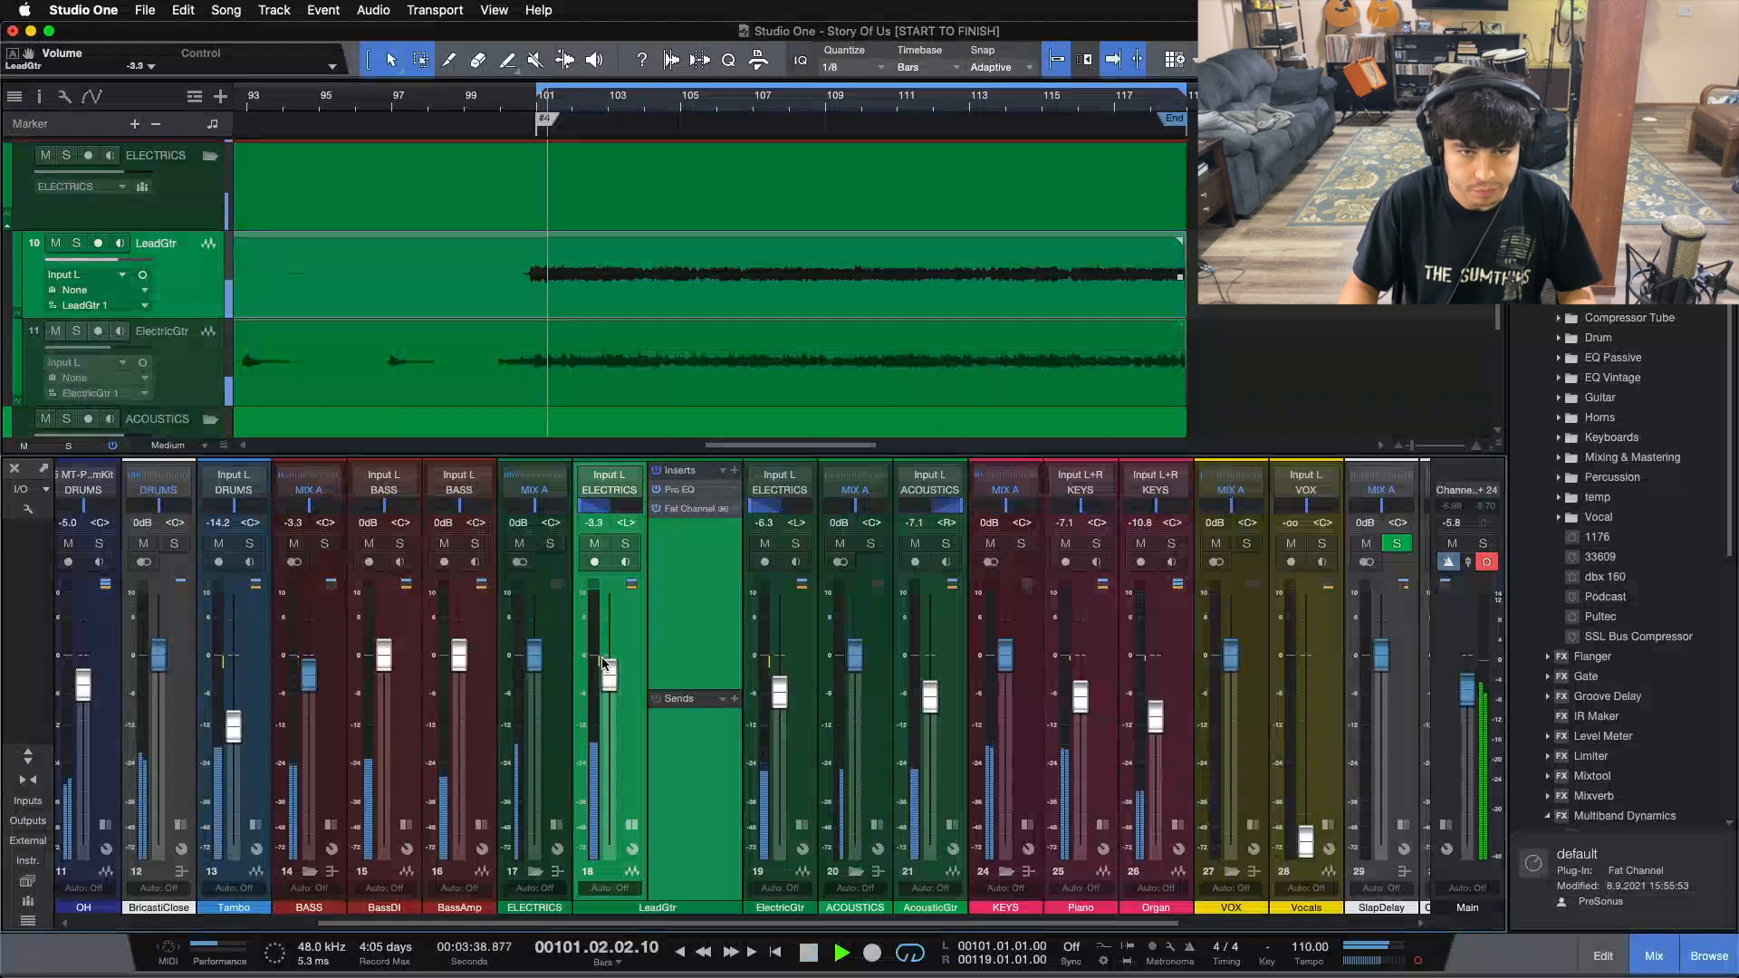
Step: Pull the LeadGtr volume far down and bring it back up to -6.3 dB while listening to the full mix
{"action": "left_click_drag", "start_coordinate": [601, 656], "coordinate": [613, 764]}
{"action": "scroll", "coordinate": [614, 764], "scroll_direction": "up", "scroll_amount": 4}
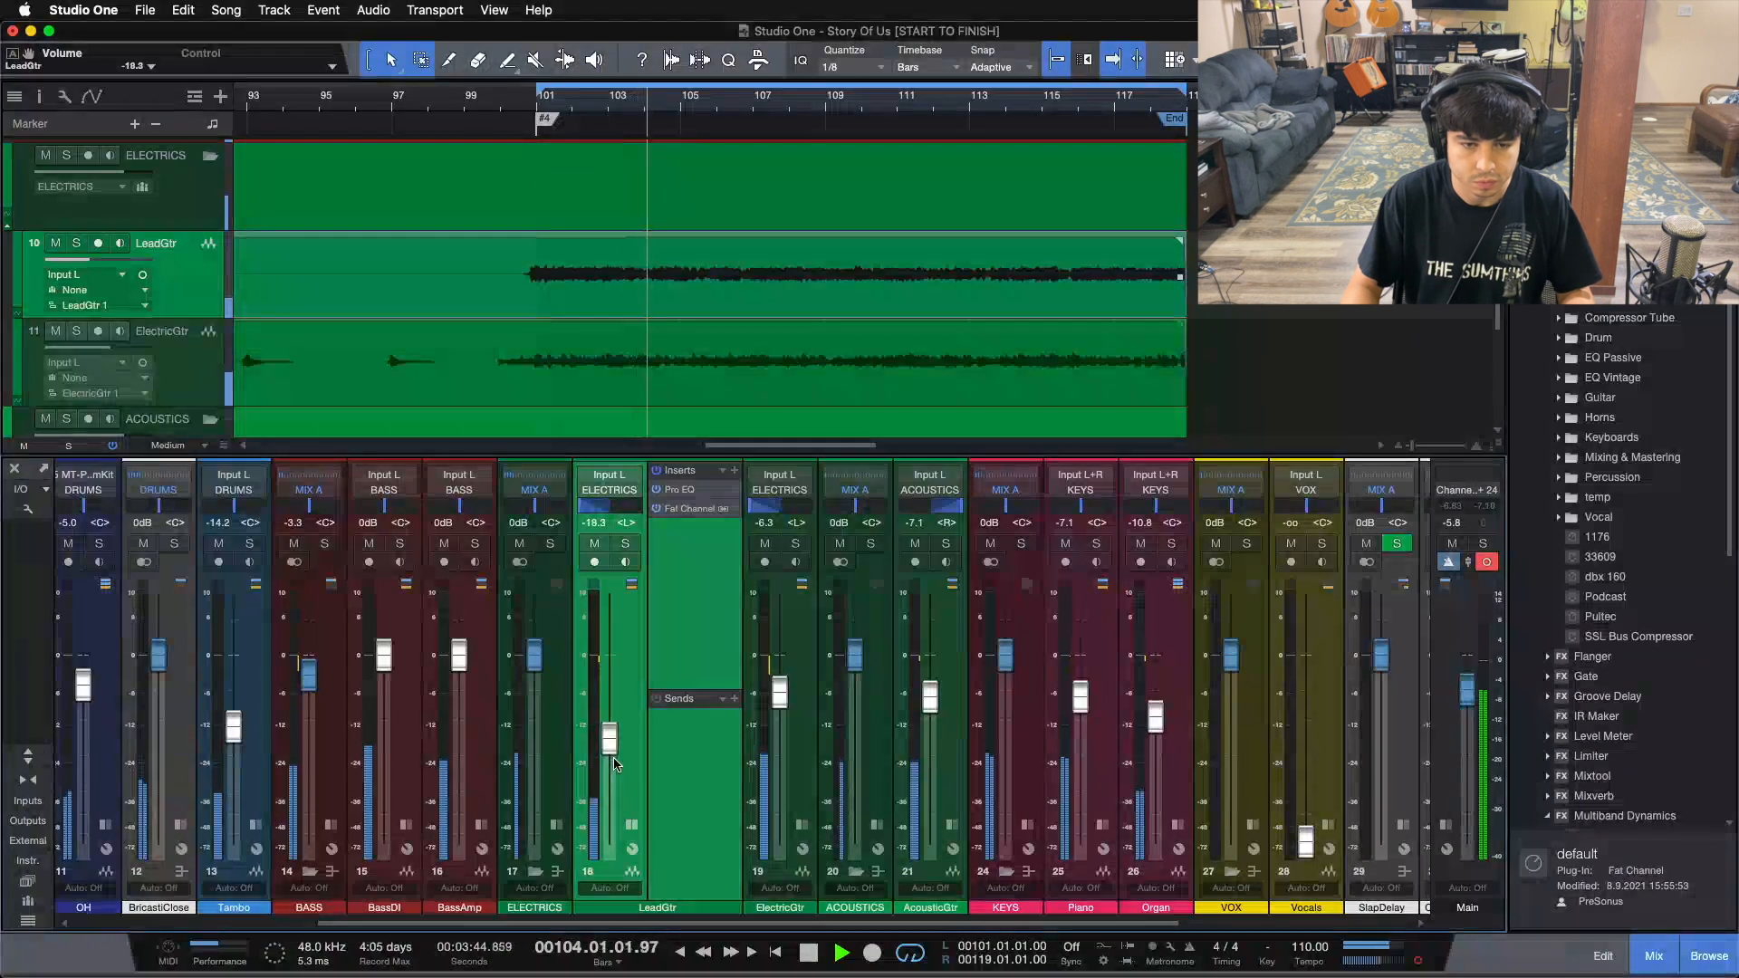
{"action": "scroll", "coordinate": [614, 764], "scroll_direction": "up", "scroll_amount": 4}
{"action": "scroll", "coordinate": [613, 763], "scroll_direction": "up", "scroll_amount": 2}
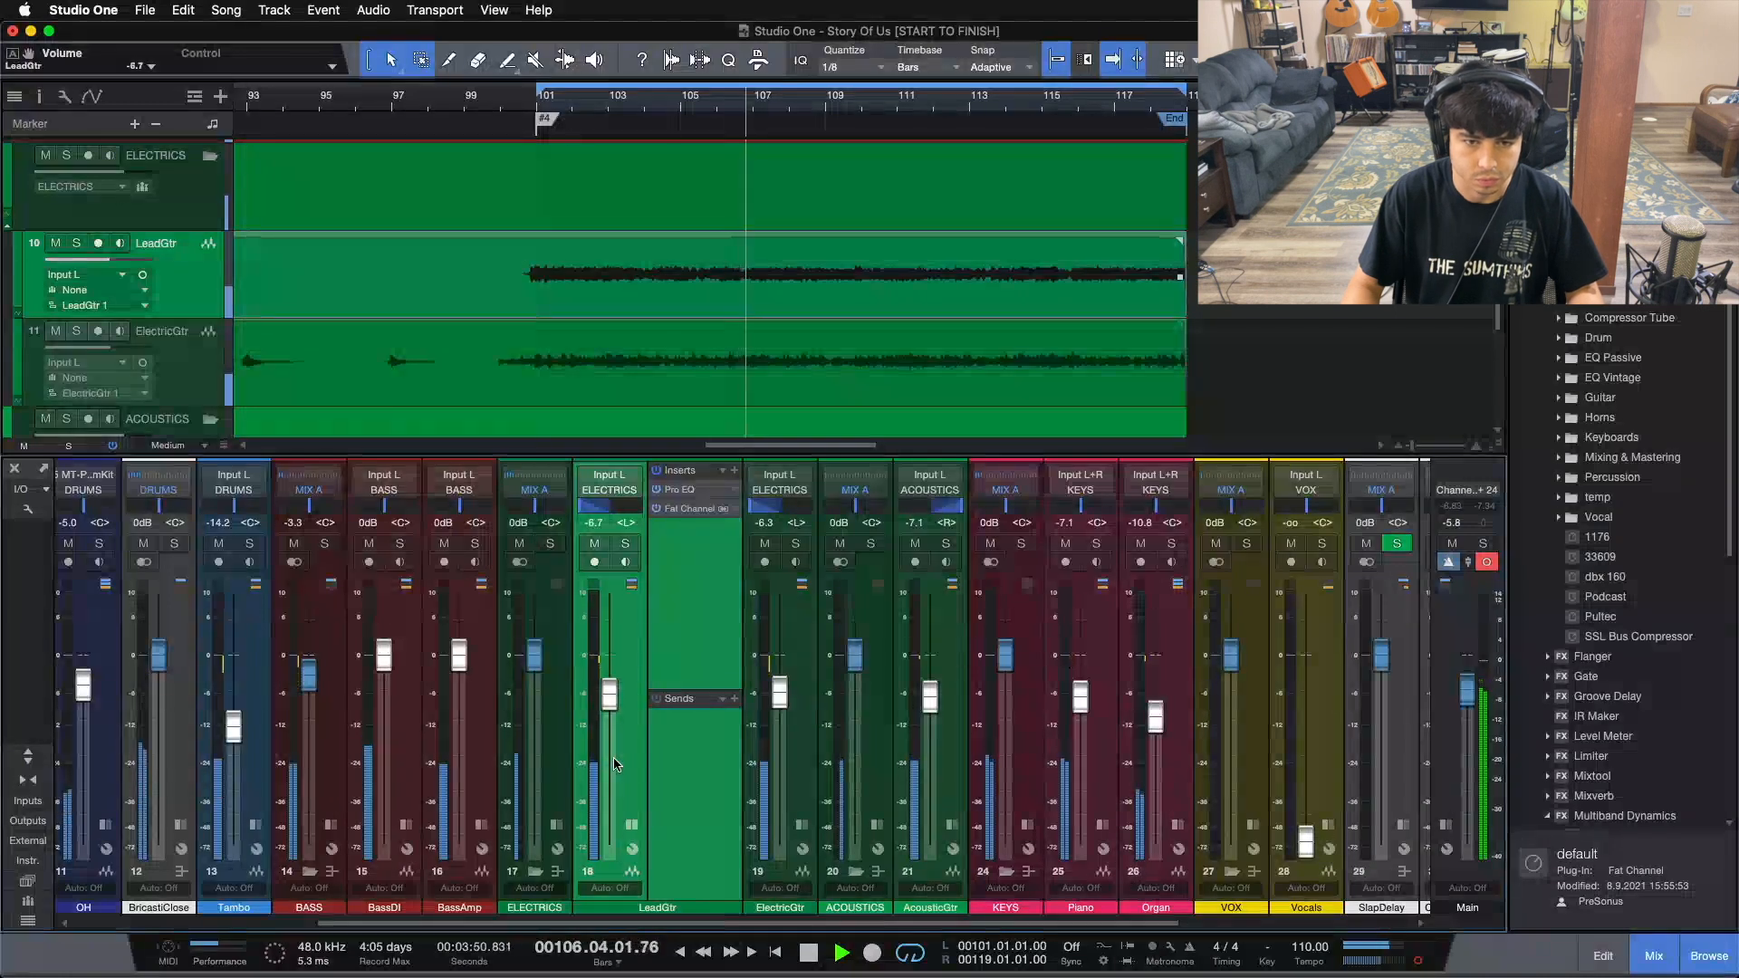
{"action": "scroll", "coordinate": [613, 764], "scroll_direction": "down", "scroll_amount": 1}
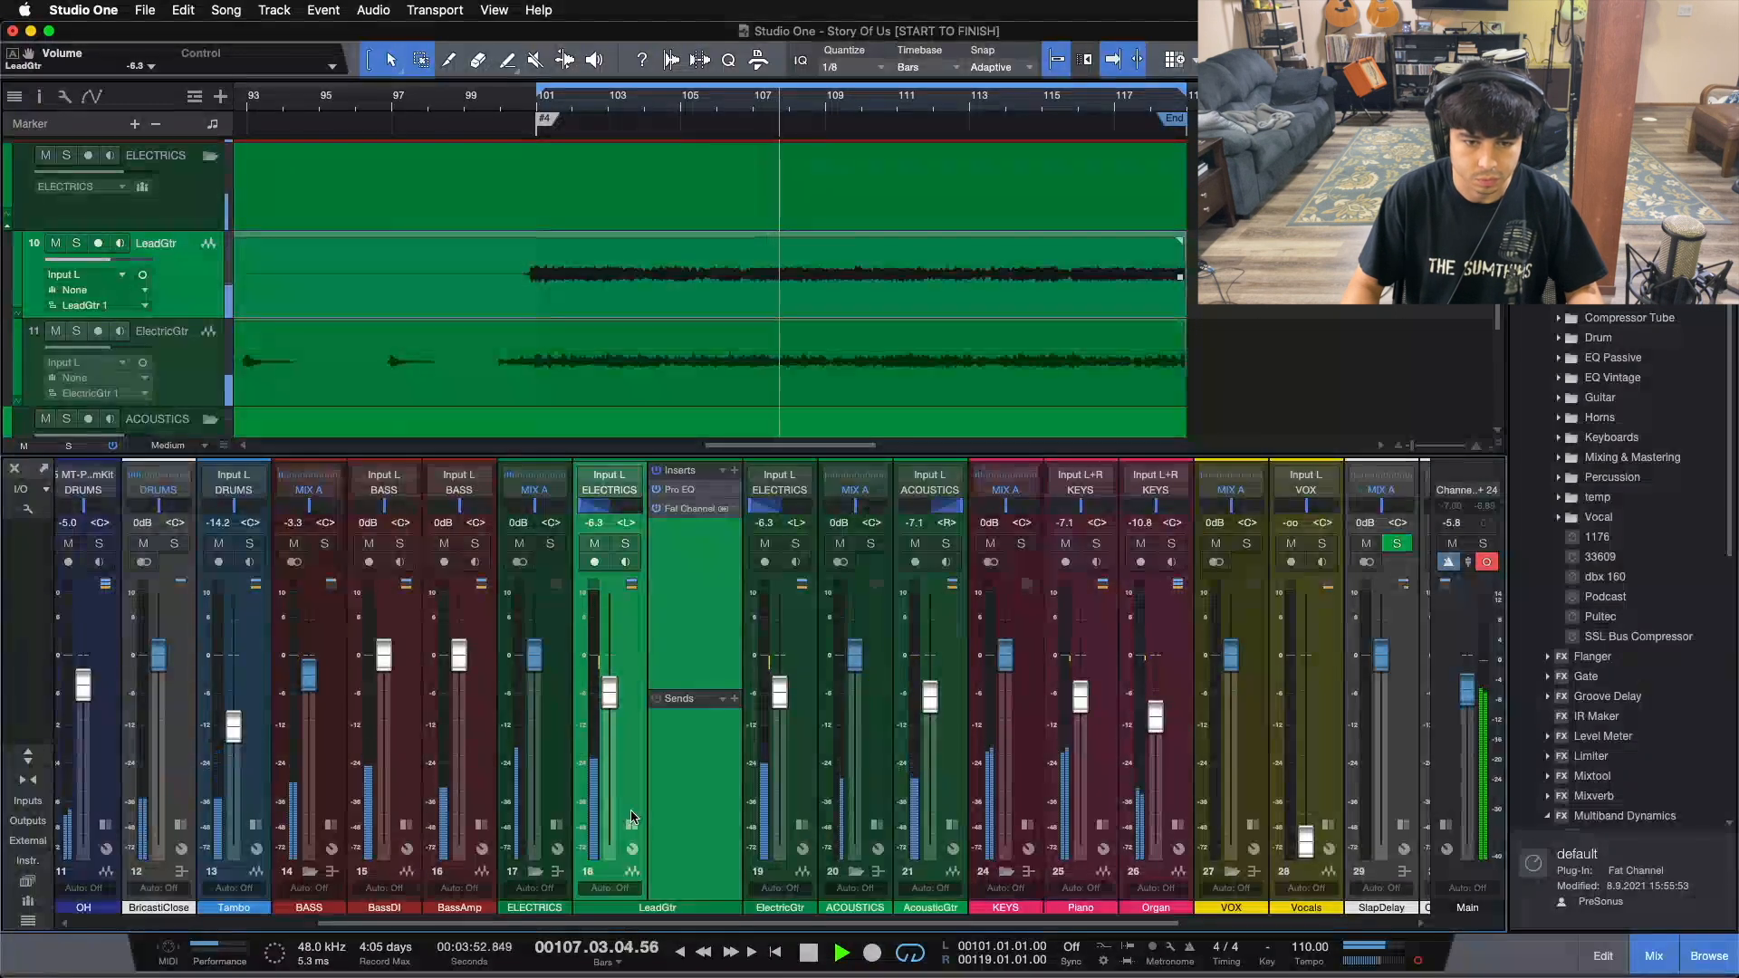
Step: Collapse the expanded LeadGtr channel, fine-tune its volume to -5.8 dB and switch the main output back to mono
{"action": "double_click", "coordinate": [616, 787]}
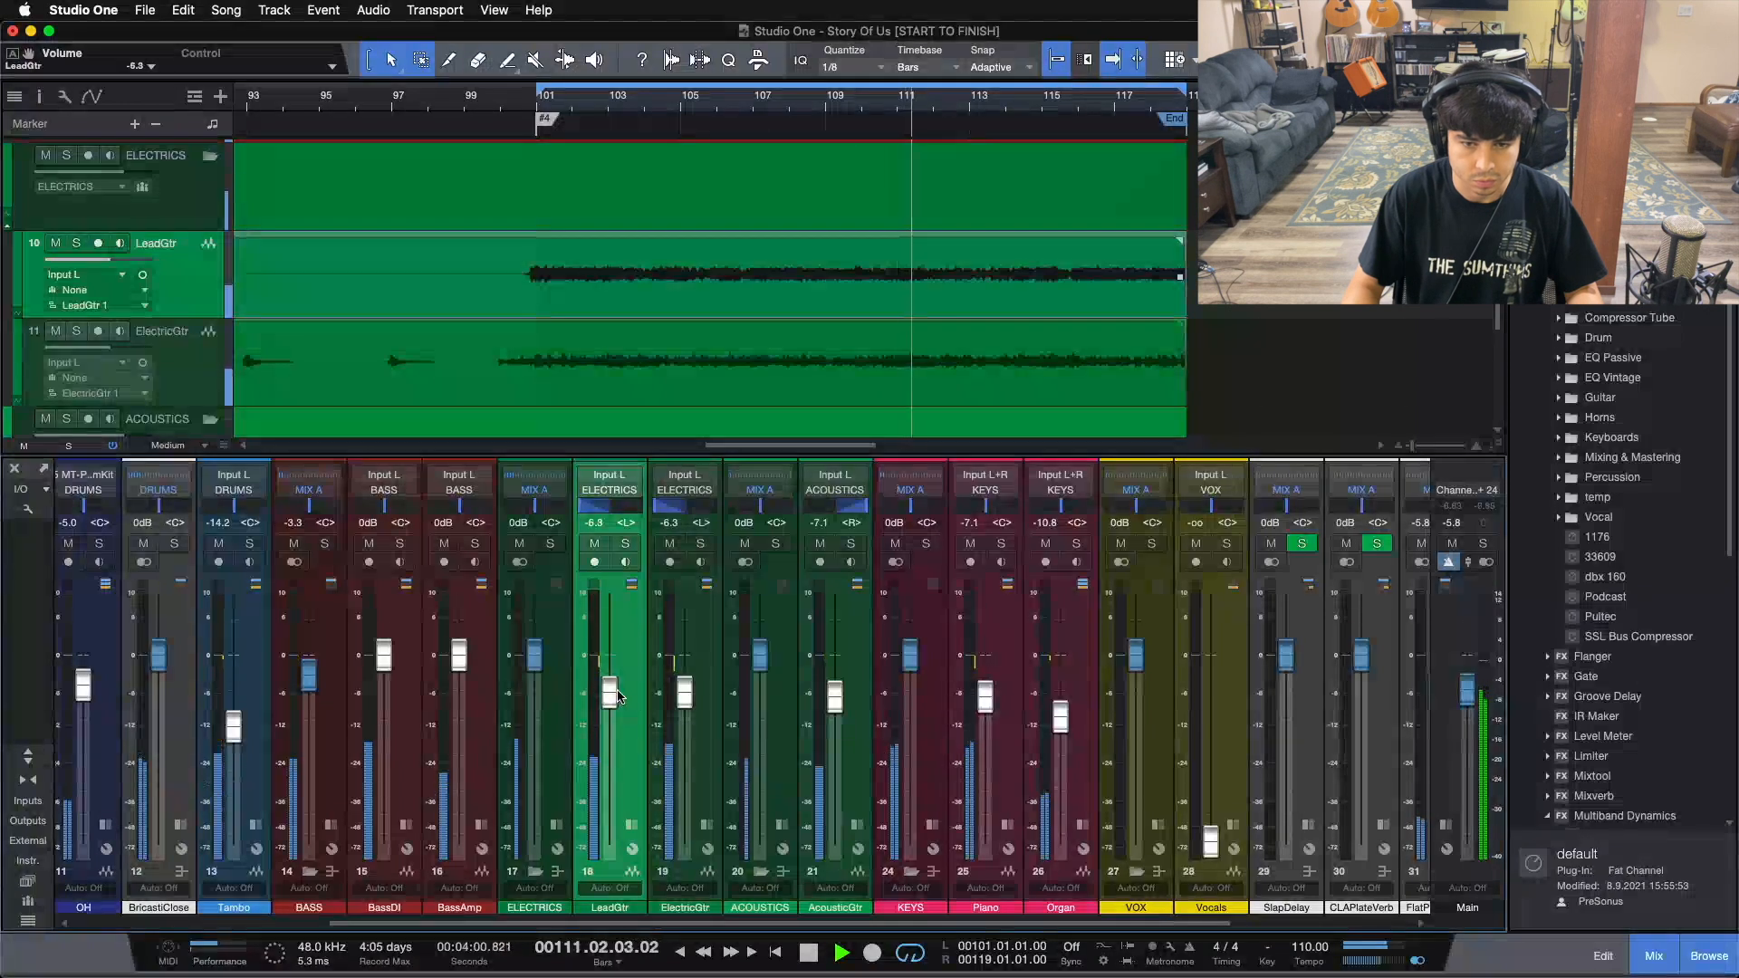
{"action": "mouse_move", "coordinate": [618, 697]}
{"action": "left_mouse_down"}
{"action": "mouse_move", "coordinate": [618, 665]}
{"action": "mouse_move", "coordinate": [618, 694]}
{"action": "left_mouse_up"}
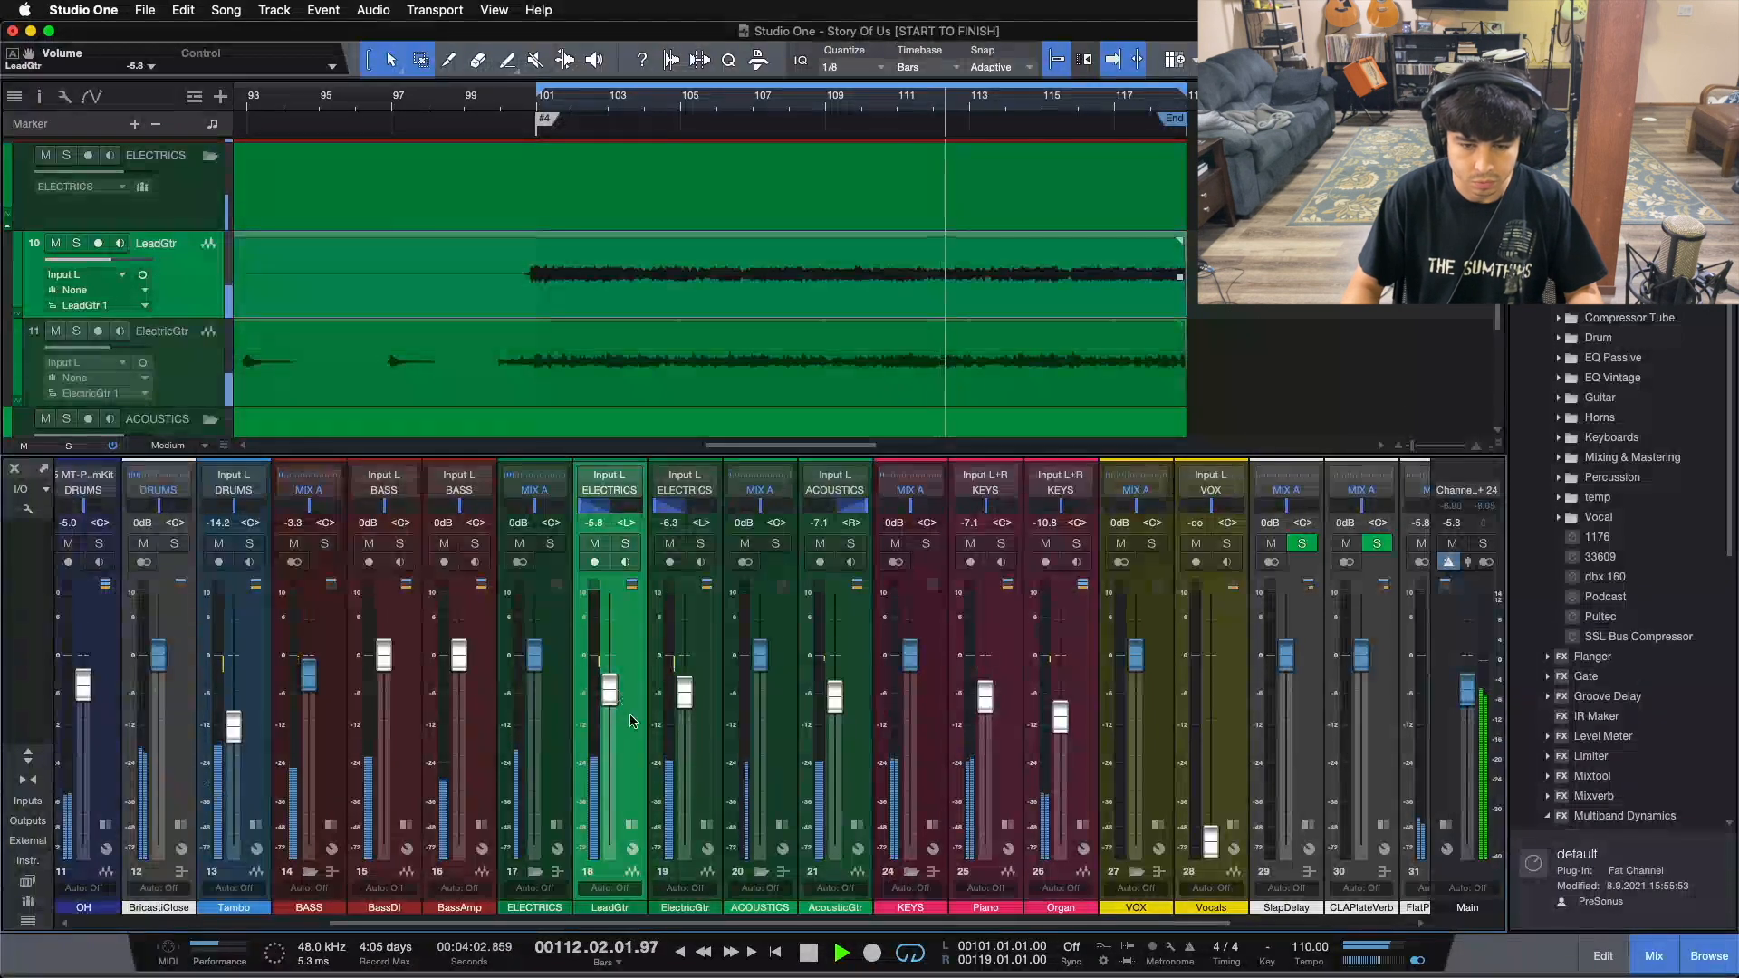
{"action": "left_click_drag", "start_coordinate": [831, 923], "coordinate": [894, 923]}
{"action": "left_click", "coordinate": [1419, 962]}
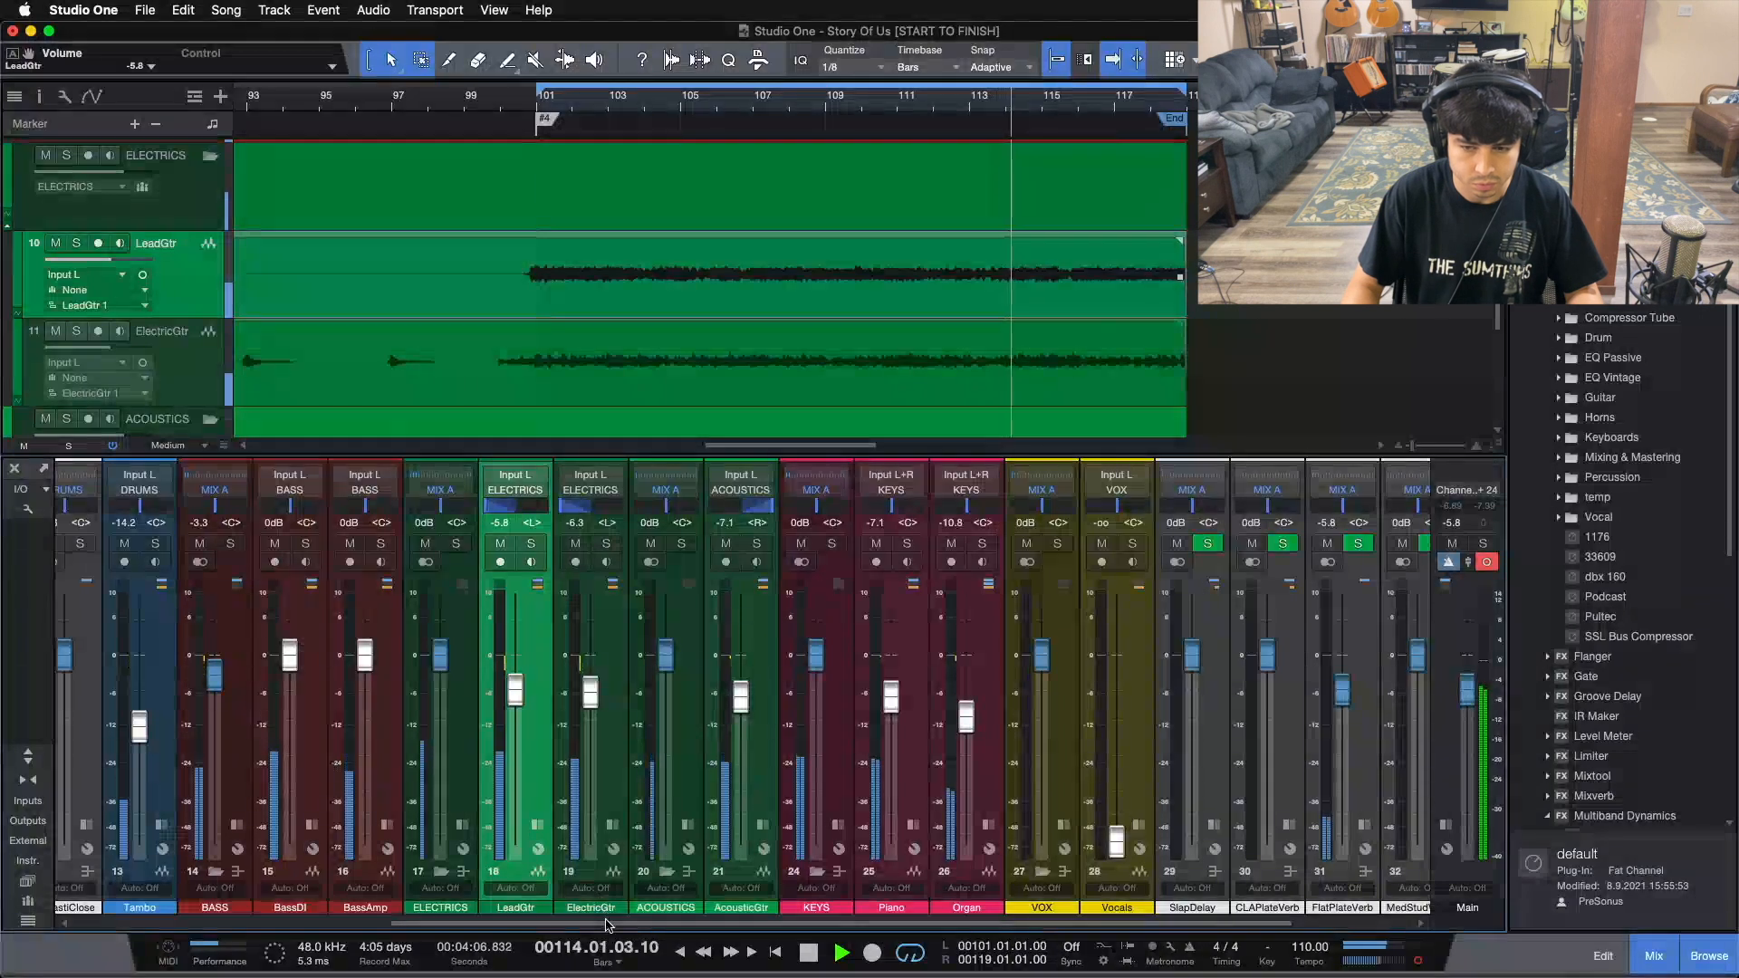
Step: Expand the MedStudVerb effects channel in the mixer to show its inserts and stop playback
{"action": "scroll", "coordinate": [996, 816], "scroll_direction": "right", "scroll_amount": 3}
{"action": "left_click", "coordinate": [1277, 856]}
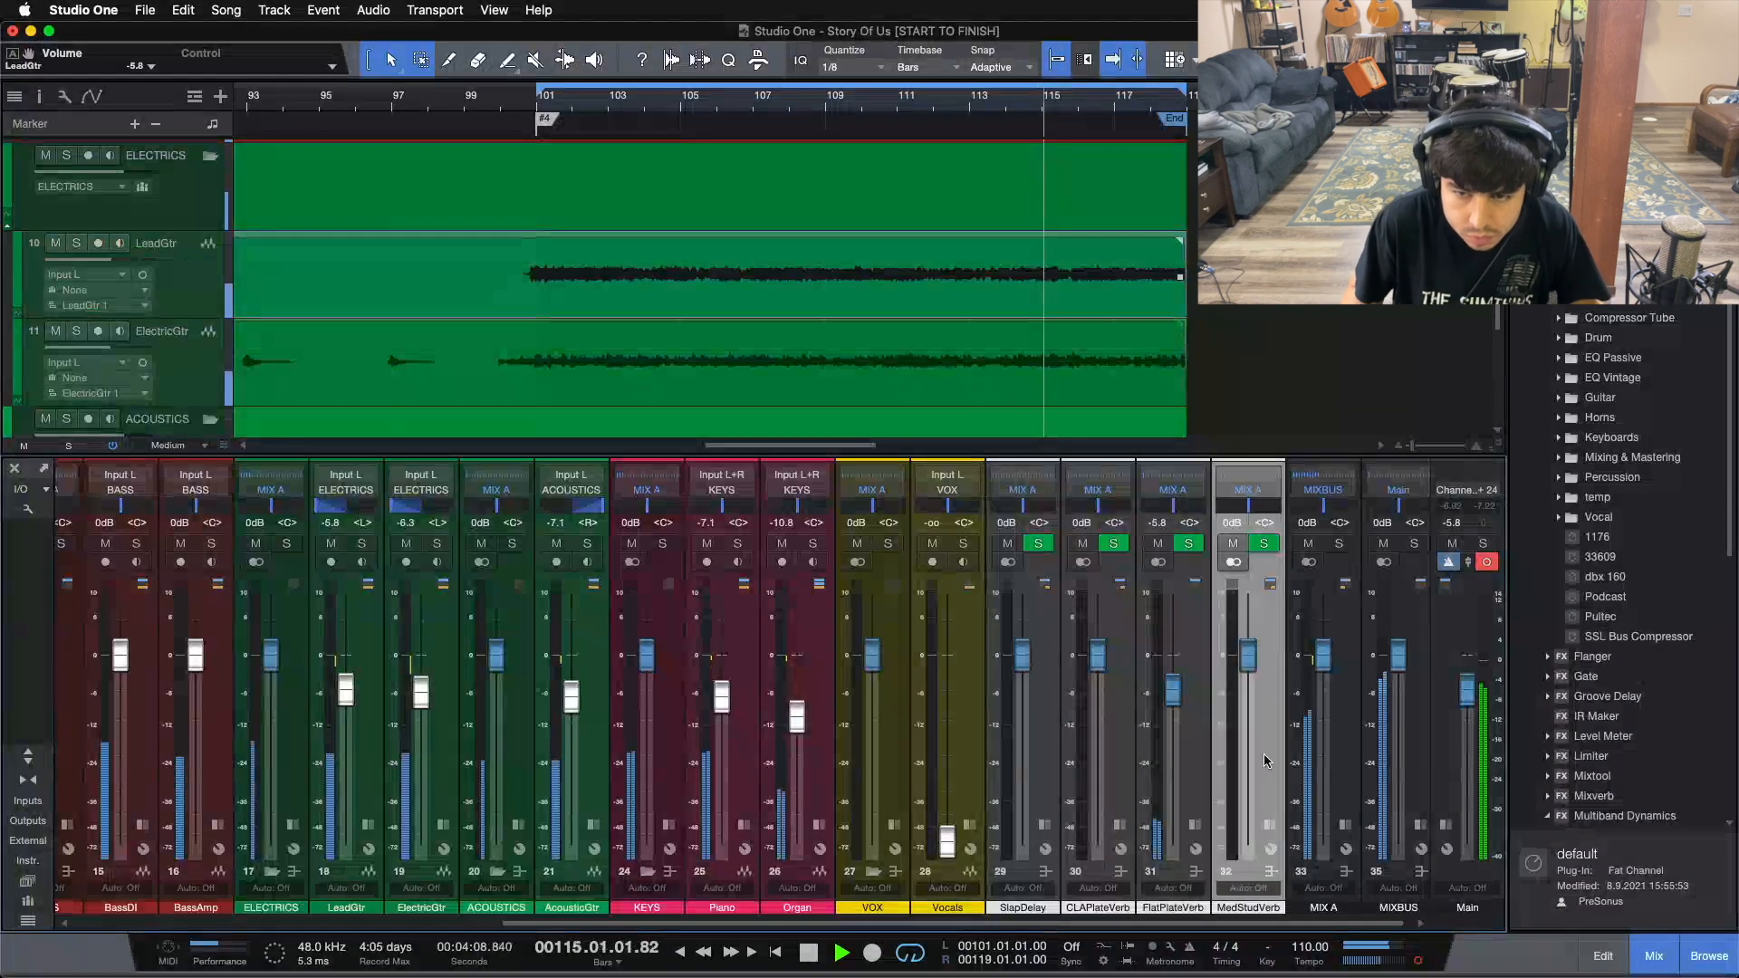
{"action": "mouse_move", "coordinate": [772, 925]}
{"action": "left_mouse_down"}
{"action": "mouse_move", "coordinate": [335, 946]}
{"action": "mouse_move", "coordinate": [797, 933]}
{"action": "left_mouse_up"}
{"action": "double_click", "coordinate": [1270, 807]}
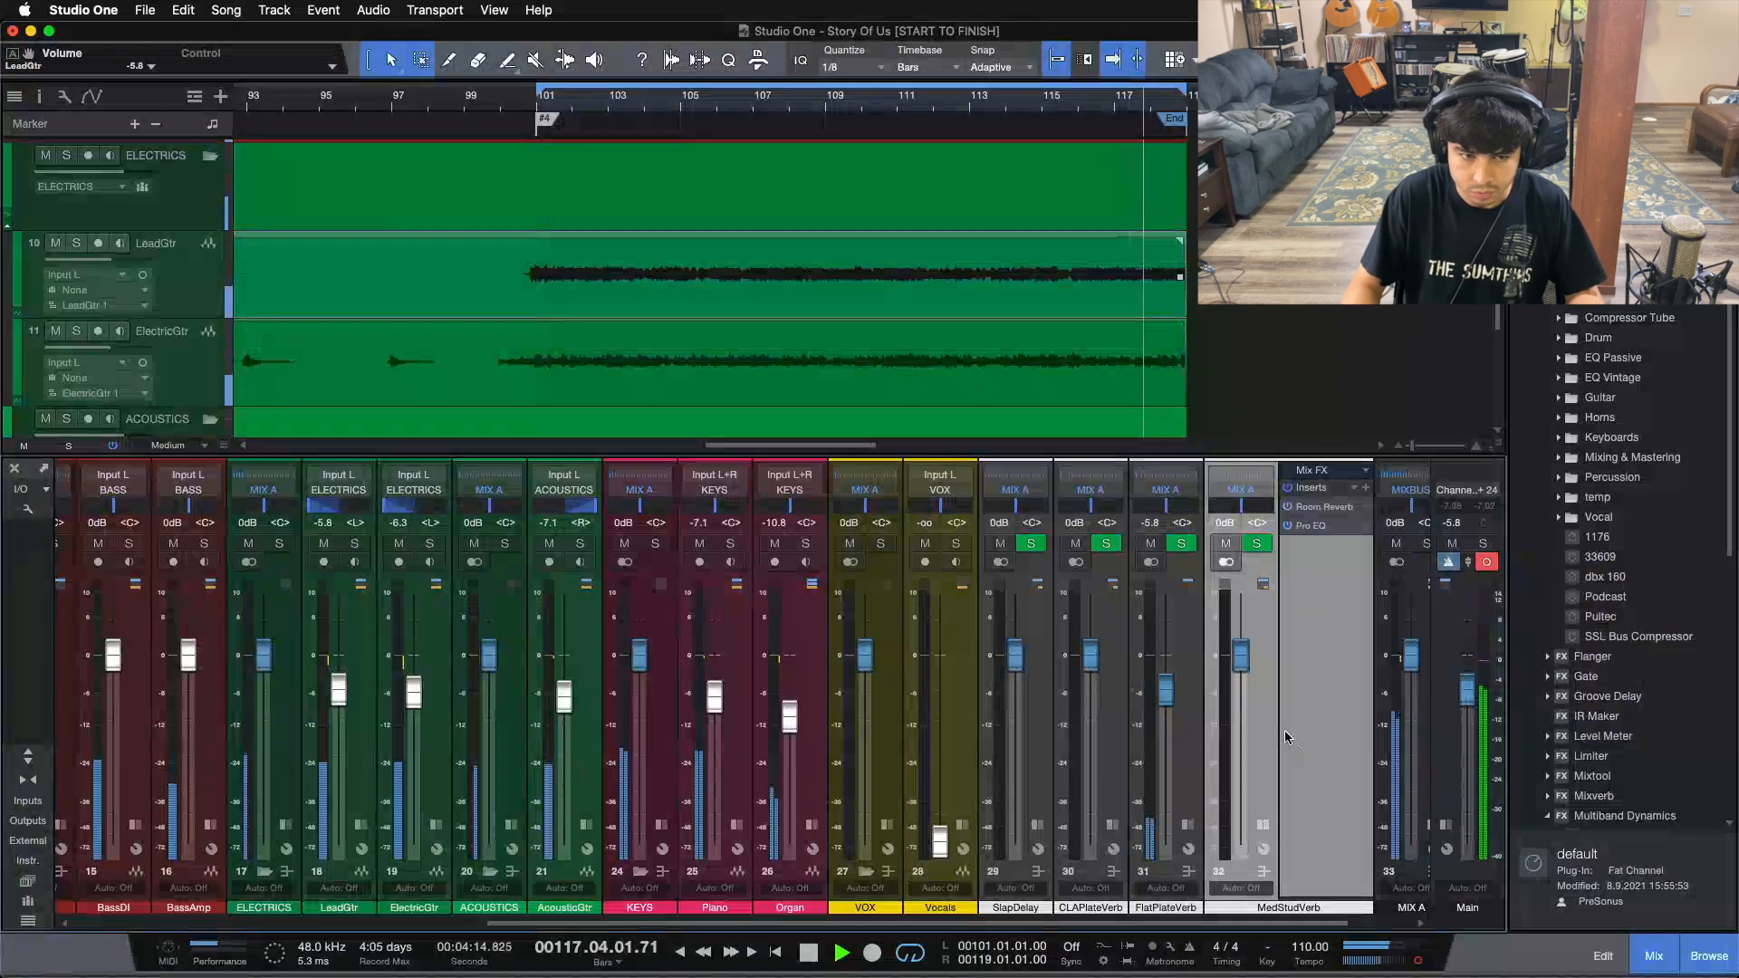
{"action": "key", "text": "space"}
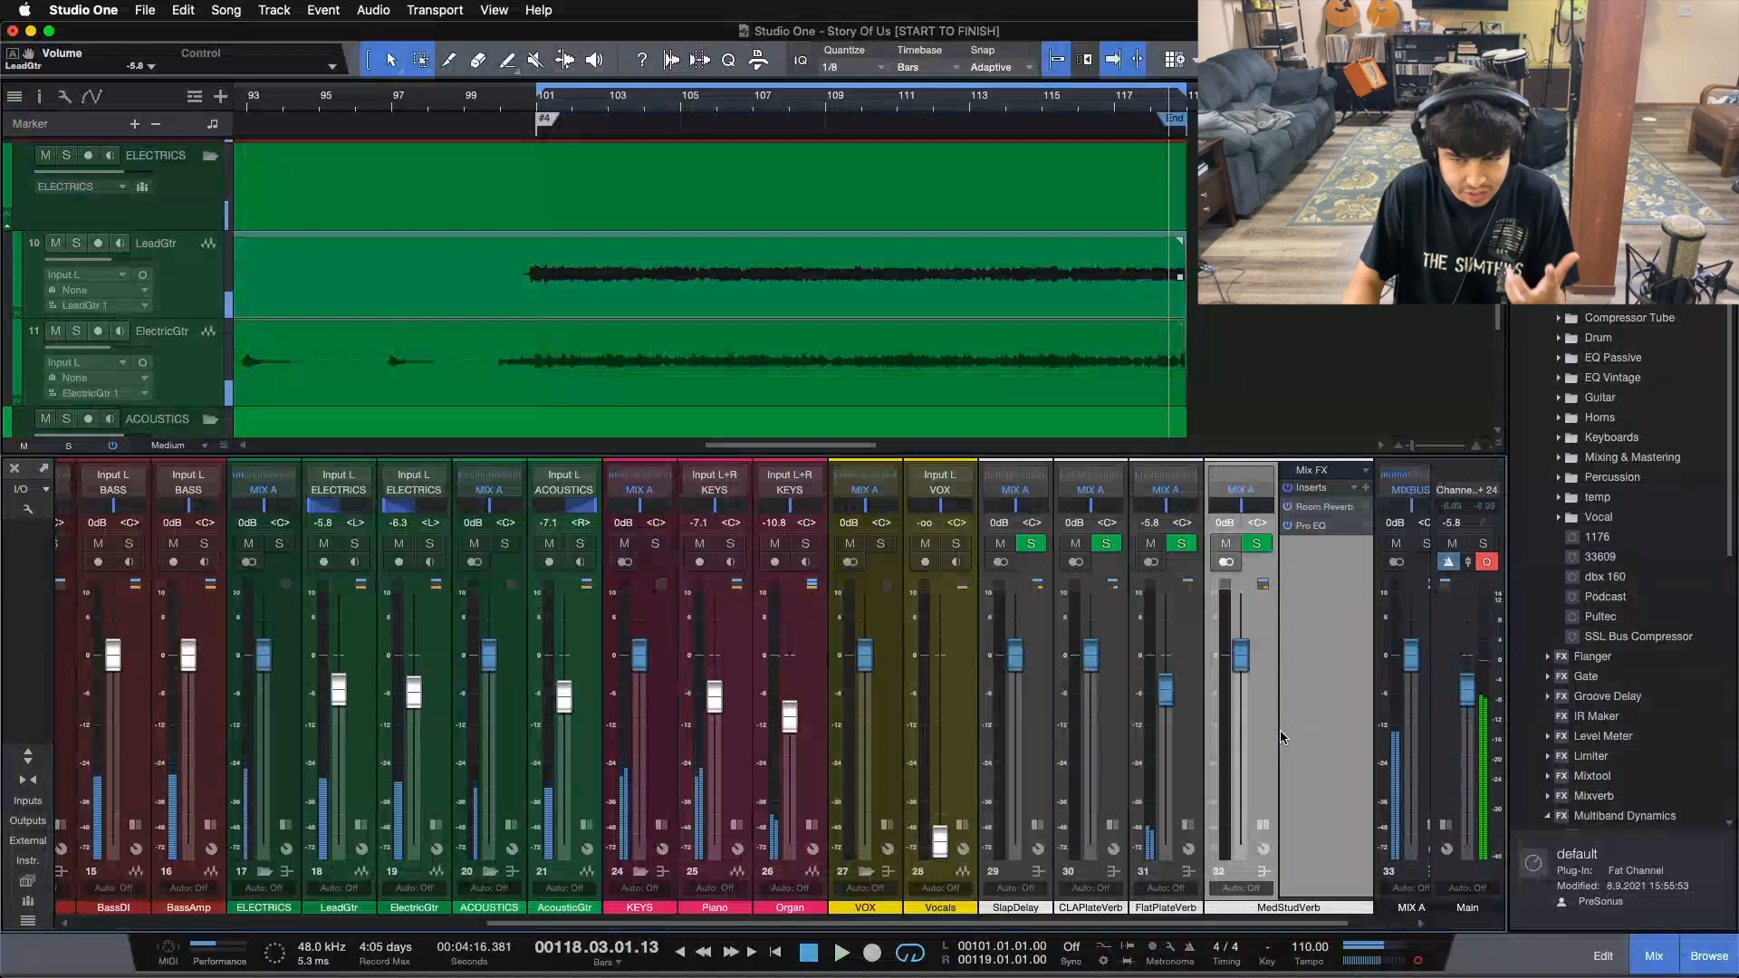
Step: Load the Recital Hall preset in MedStudVerb's Room Reverb, check the channel's Pro EQ and close the plug-in window
{"action": "left_click", "coordinate": [1323, 506]}
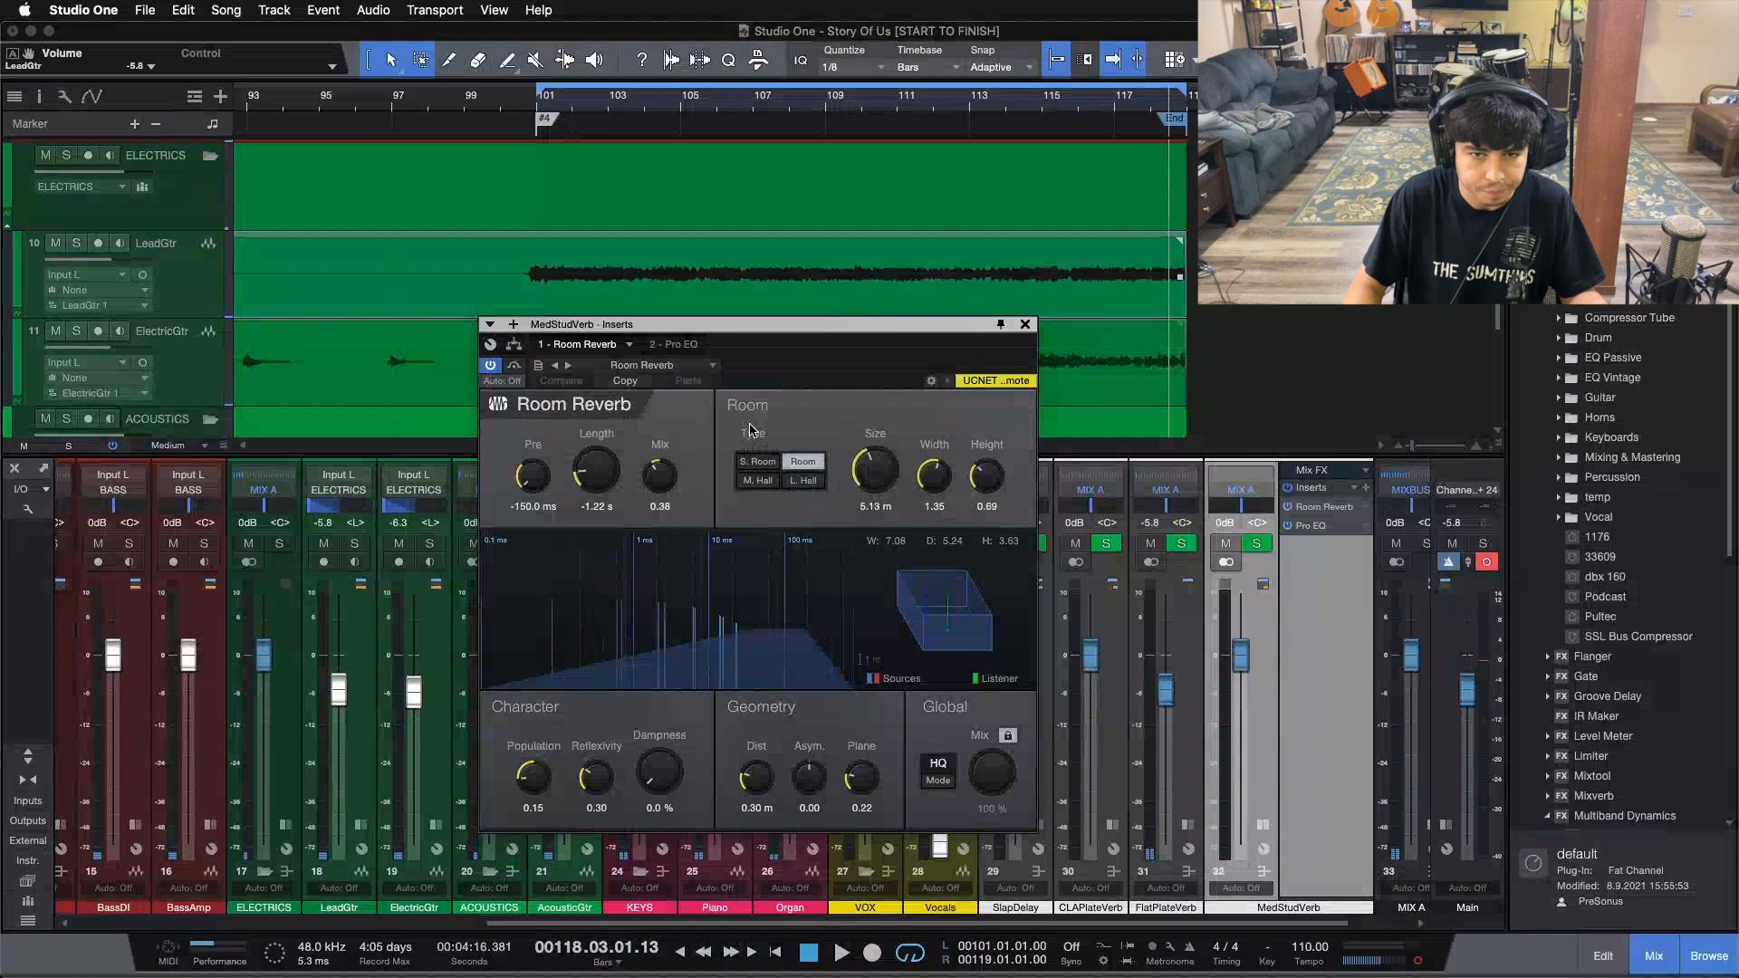
{"action": "left_click", "coordinate": [653, 366]}
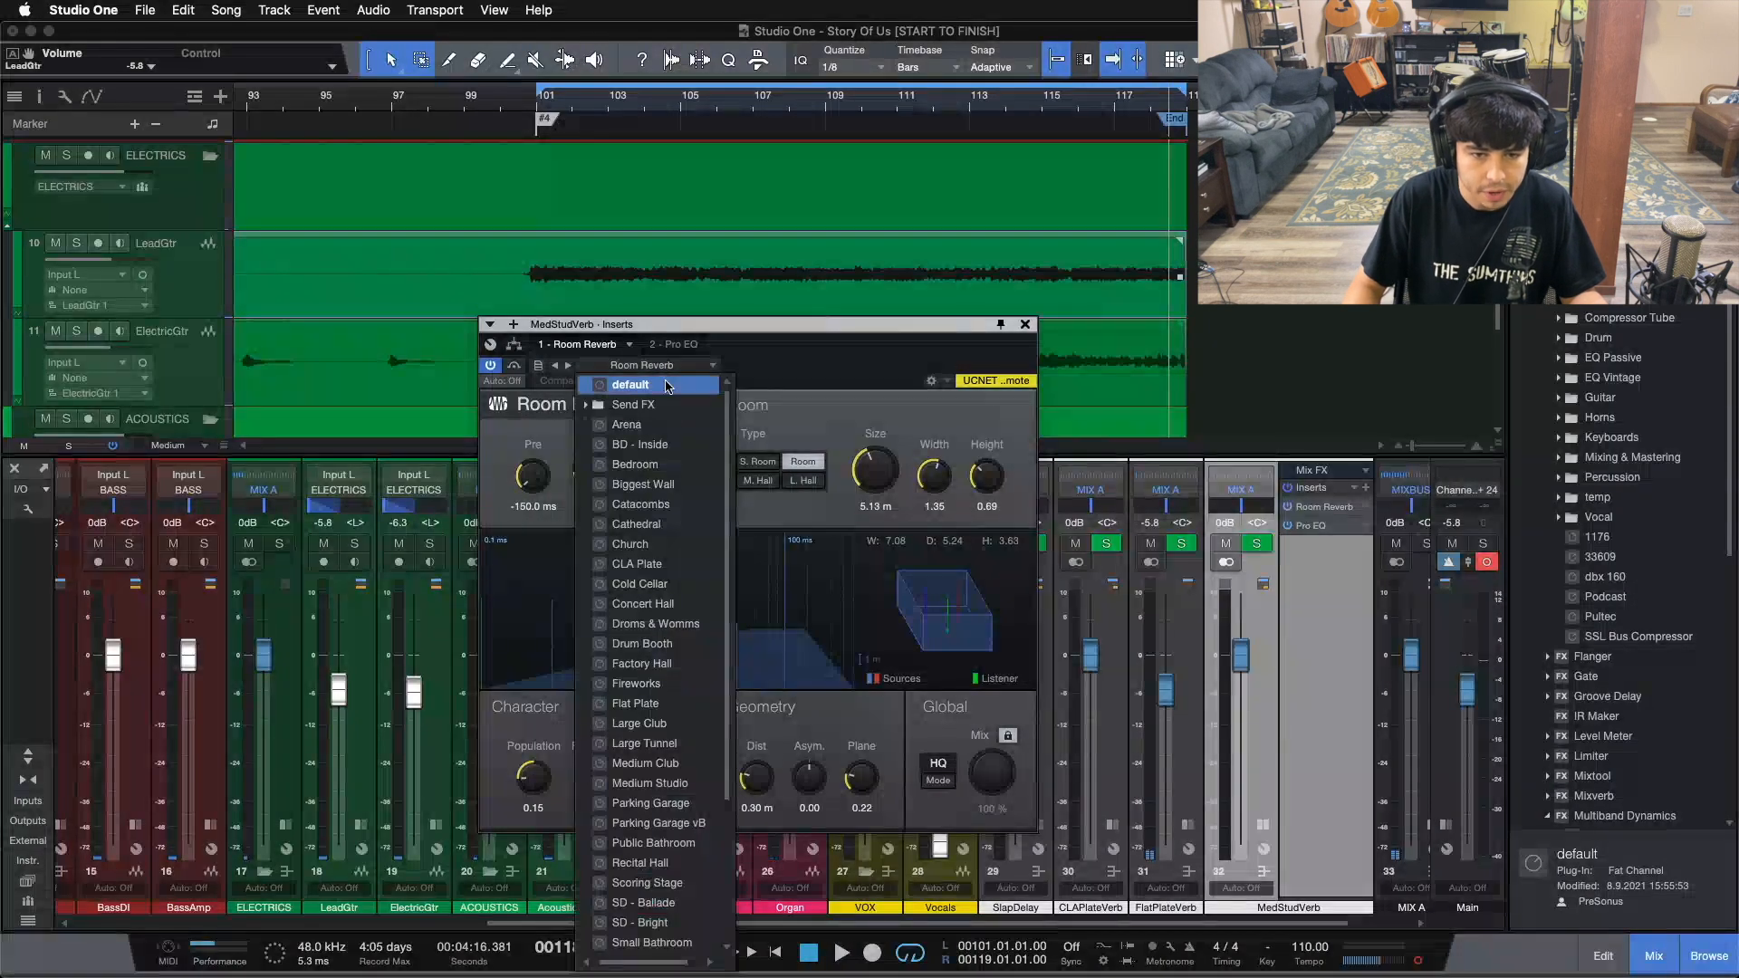
{"action": "scroll", "coordinate": [665, 725], "scroll_direction": "down", "scroll_amount": 2}
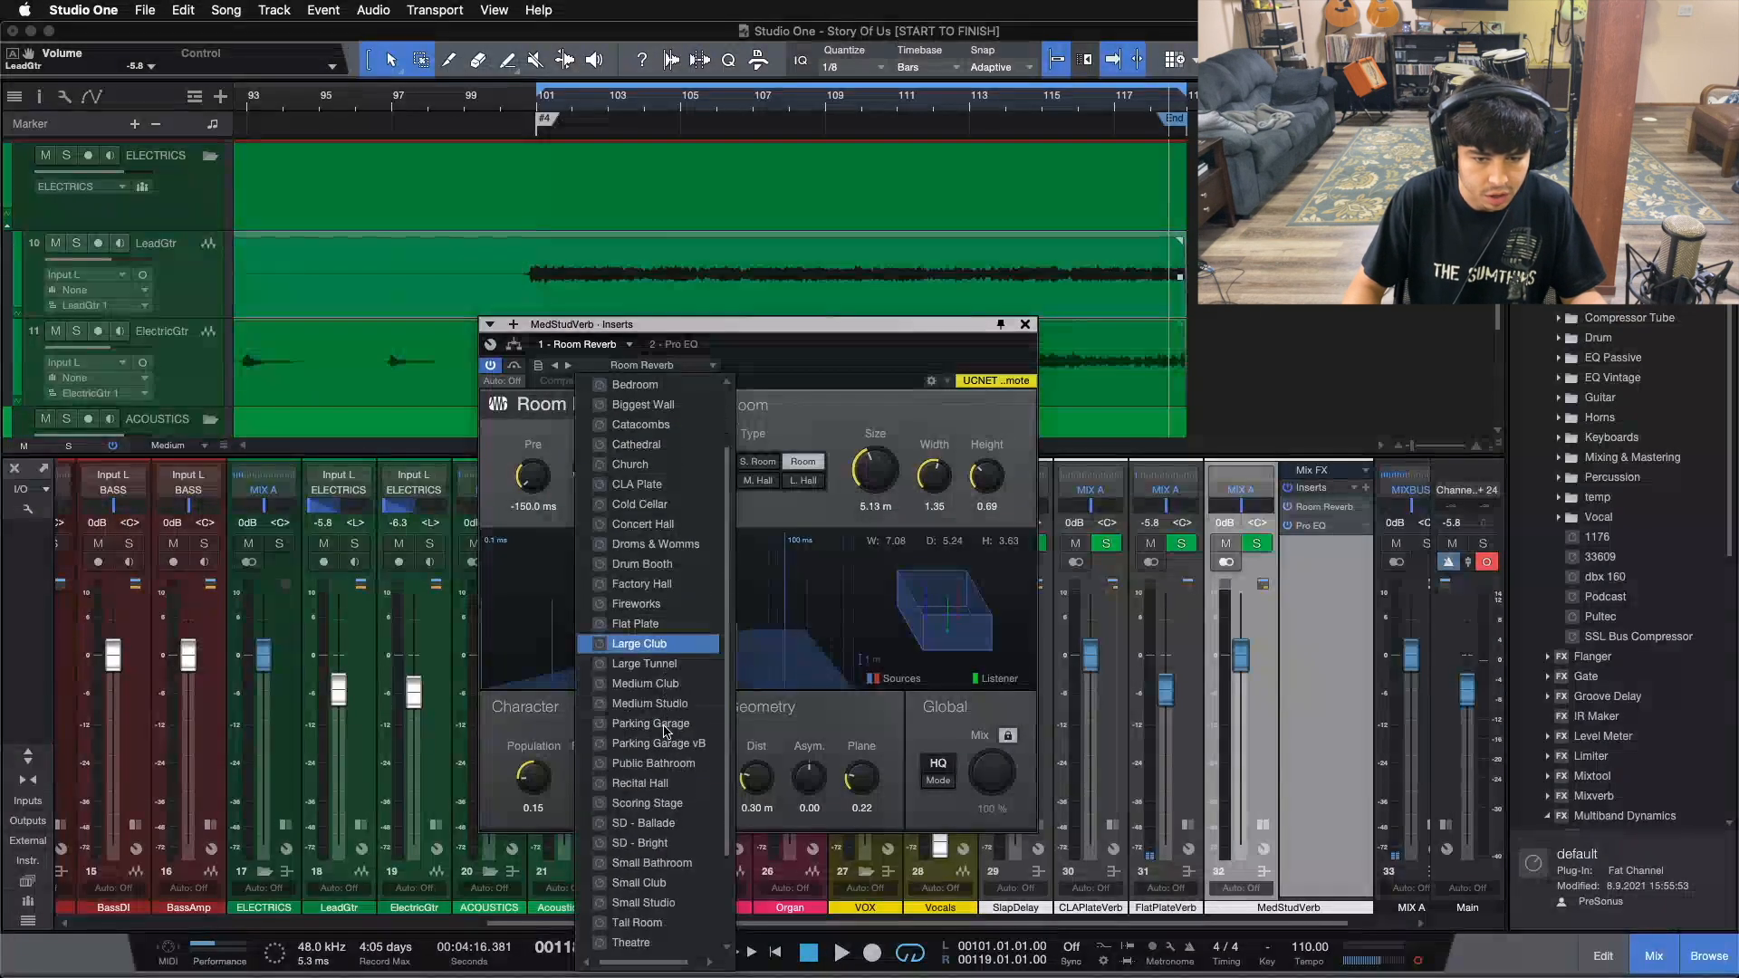
{"action": "left_click", "coordinate": [652, 783]}
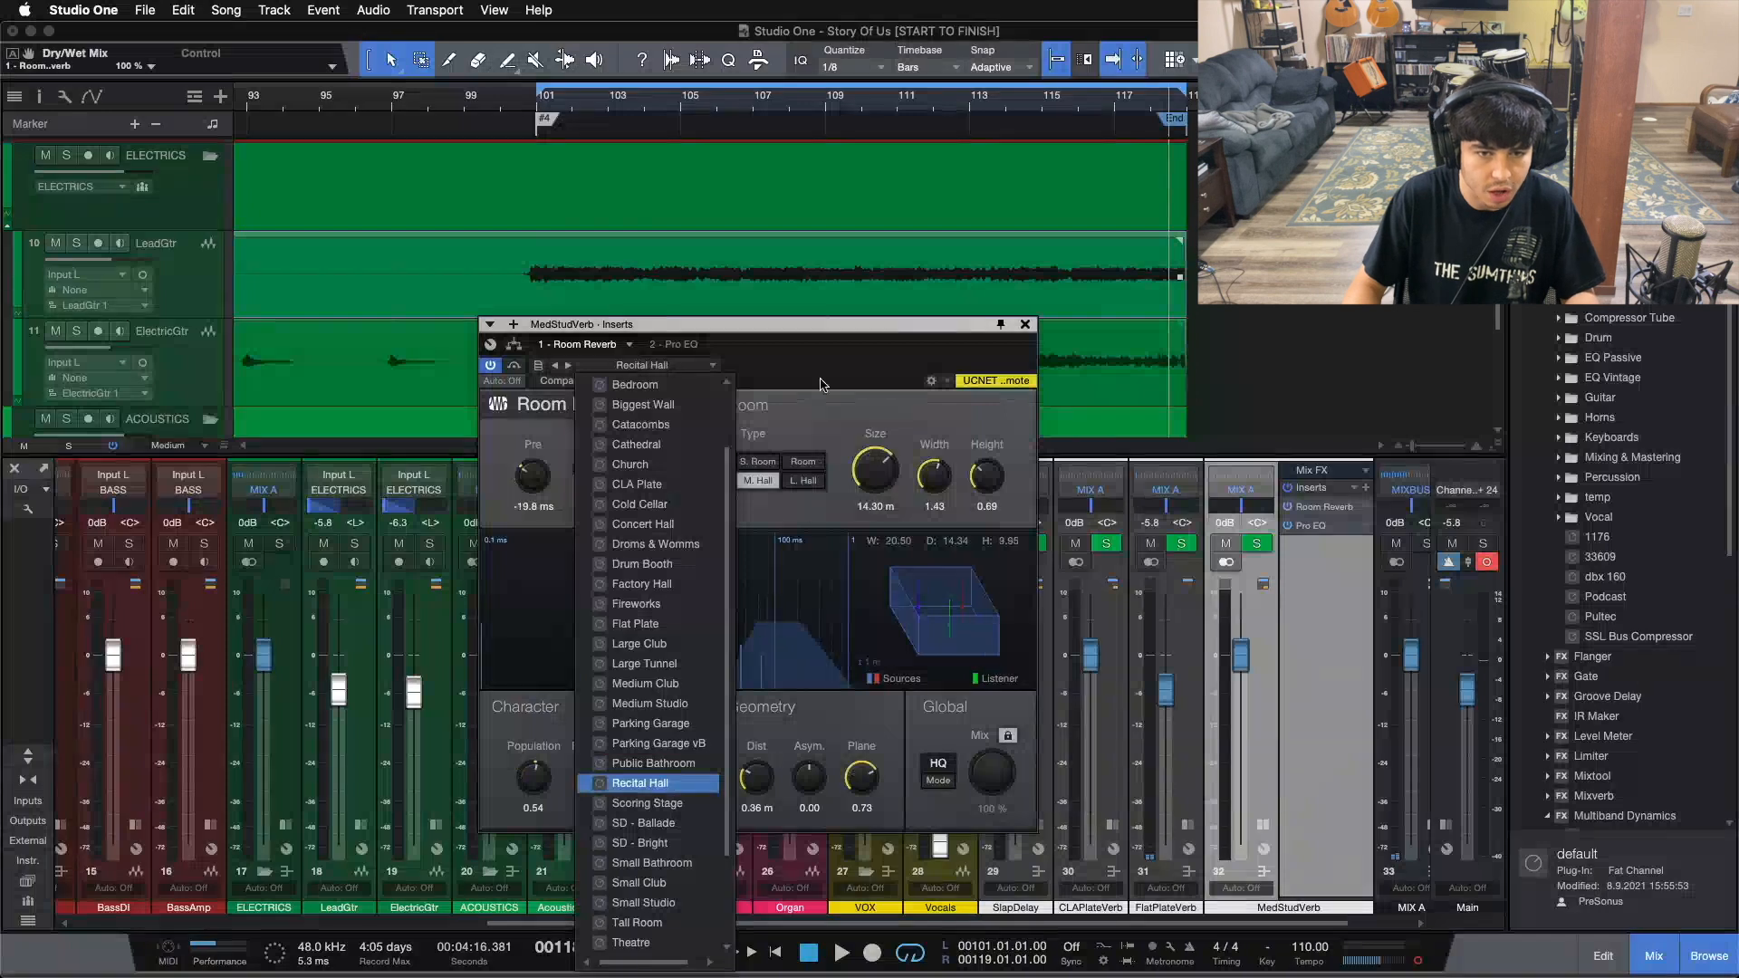
{"action": "left_click", "coordinate": [693, 346]}
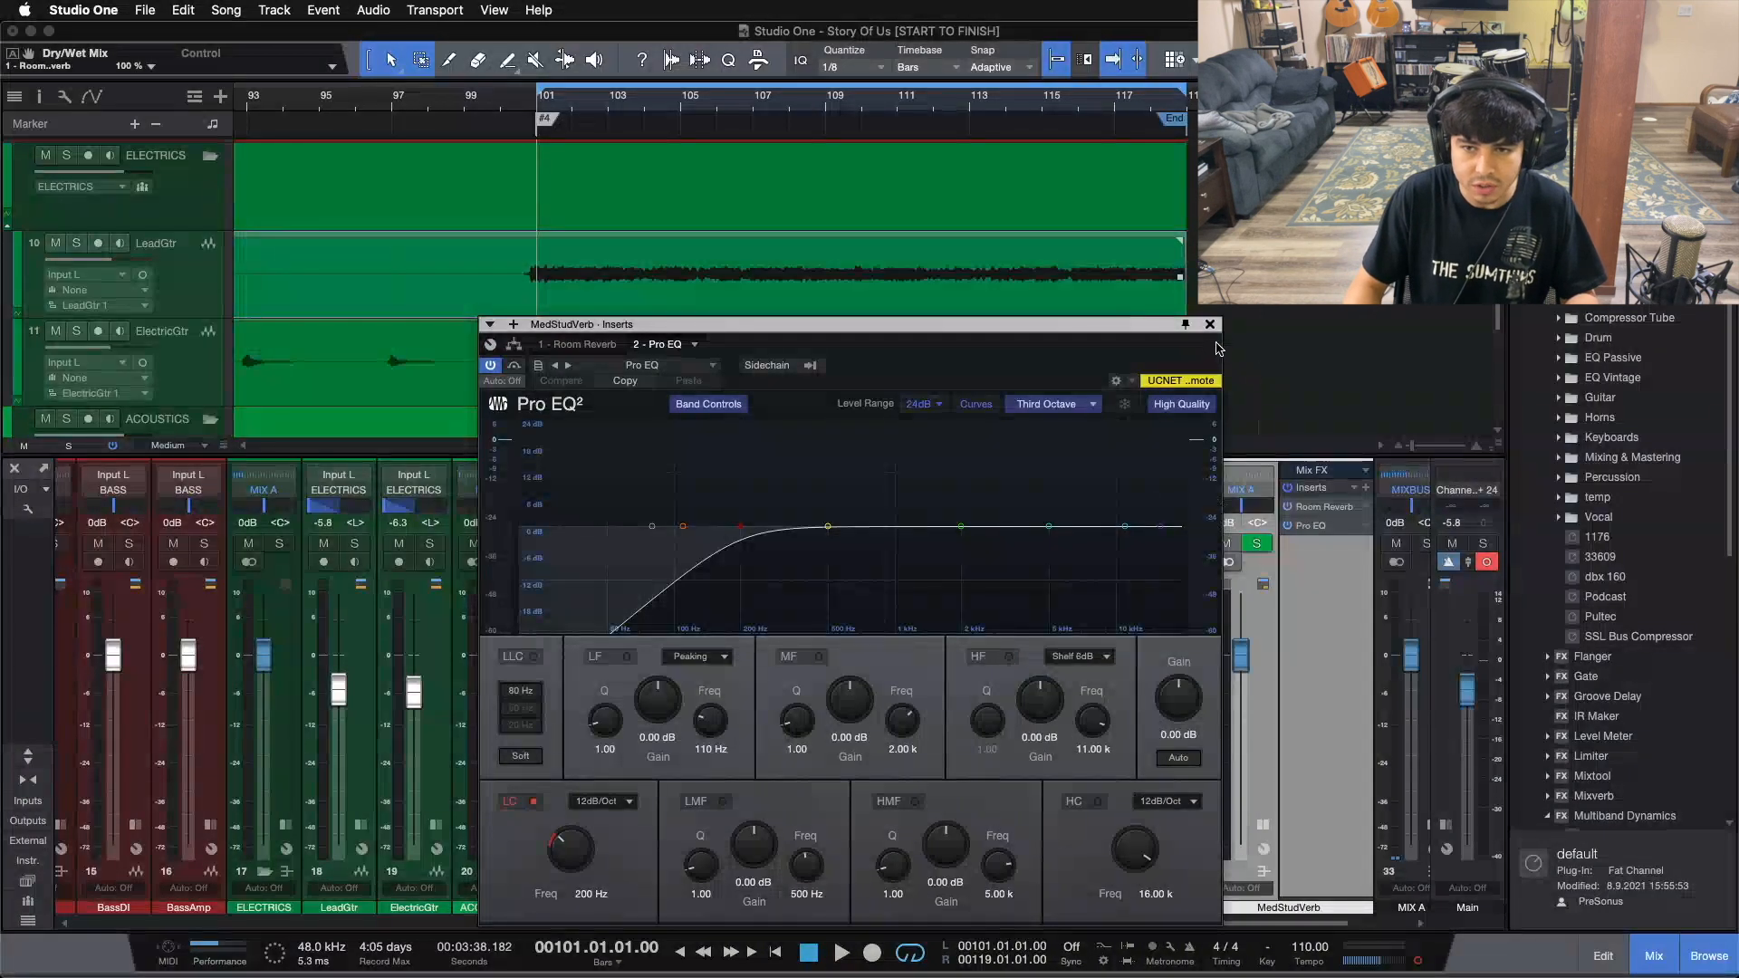
{"action": "left_click", "coordinate": [1210, 325]}
Step: Add a send from LeadGtr to MedStudVerb and rename that reverb channel HallVerb
{"action": "left_click", "coordinate": [361, 825]}
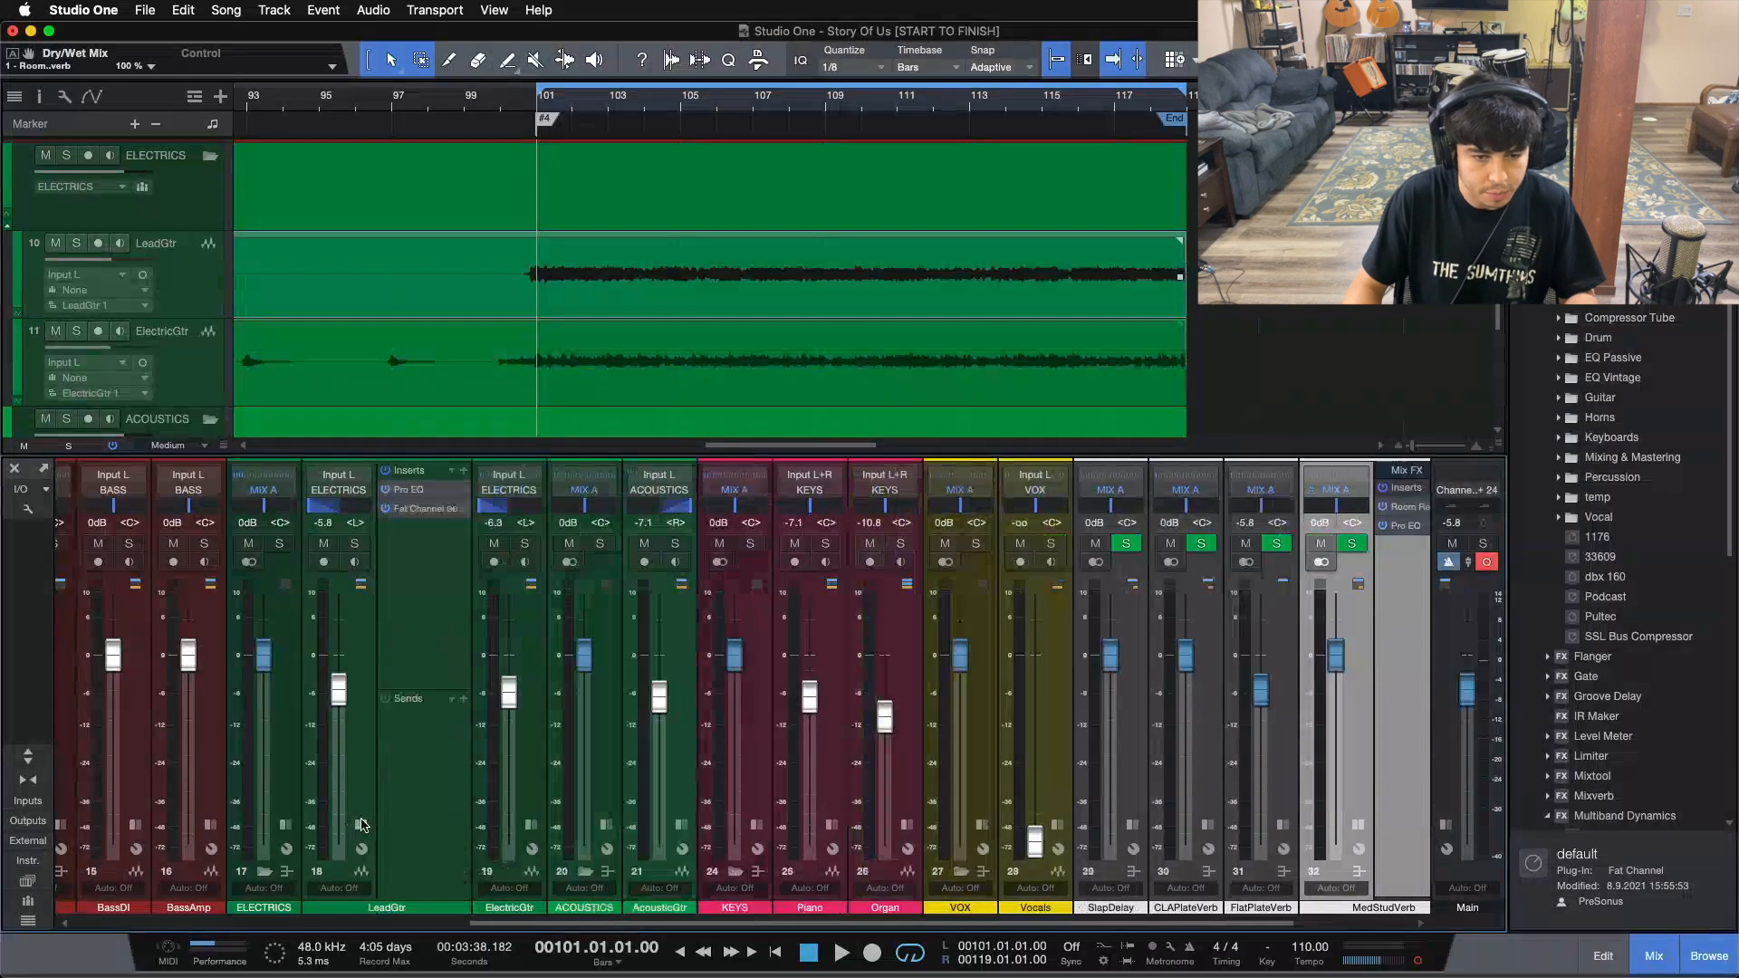
{"action": "left_click", "coordinate": [464, 699]}
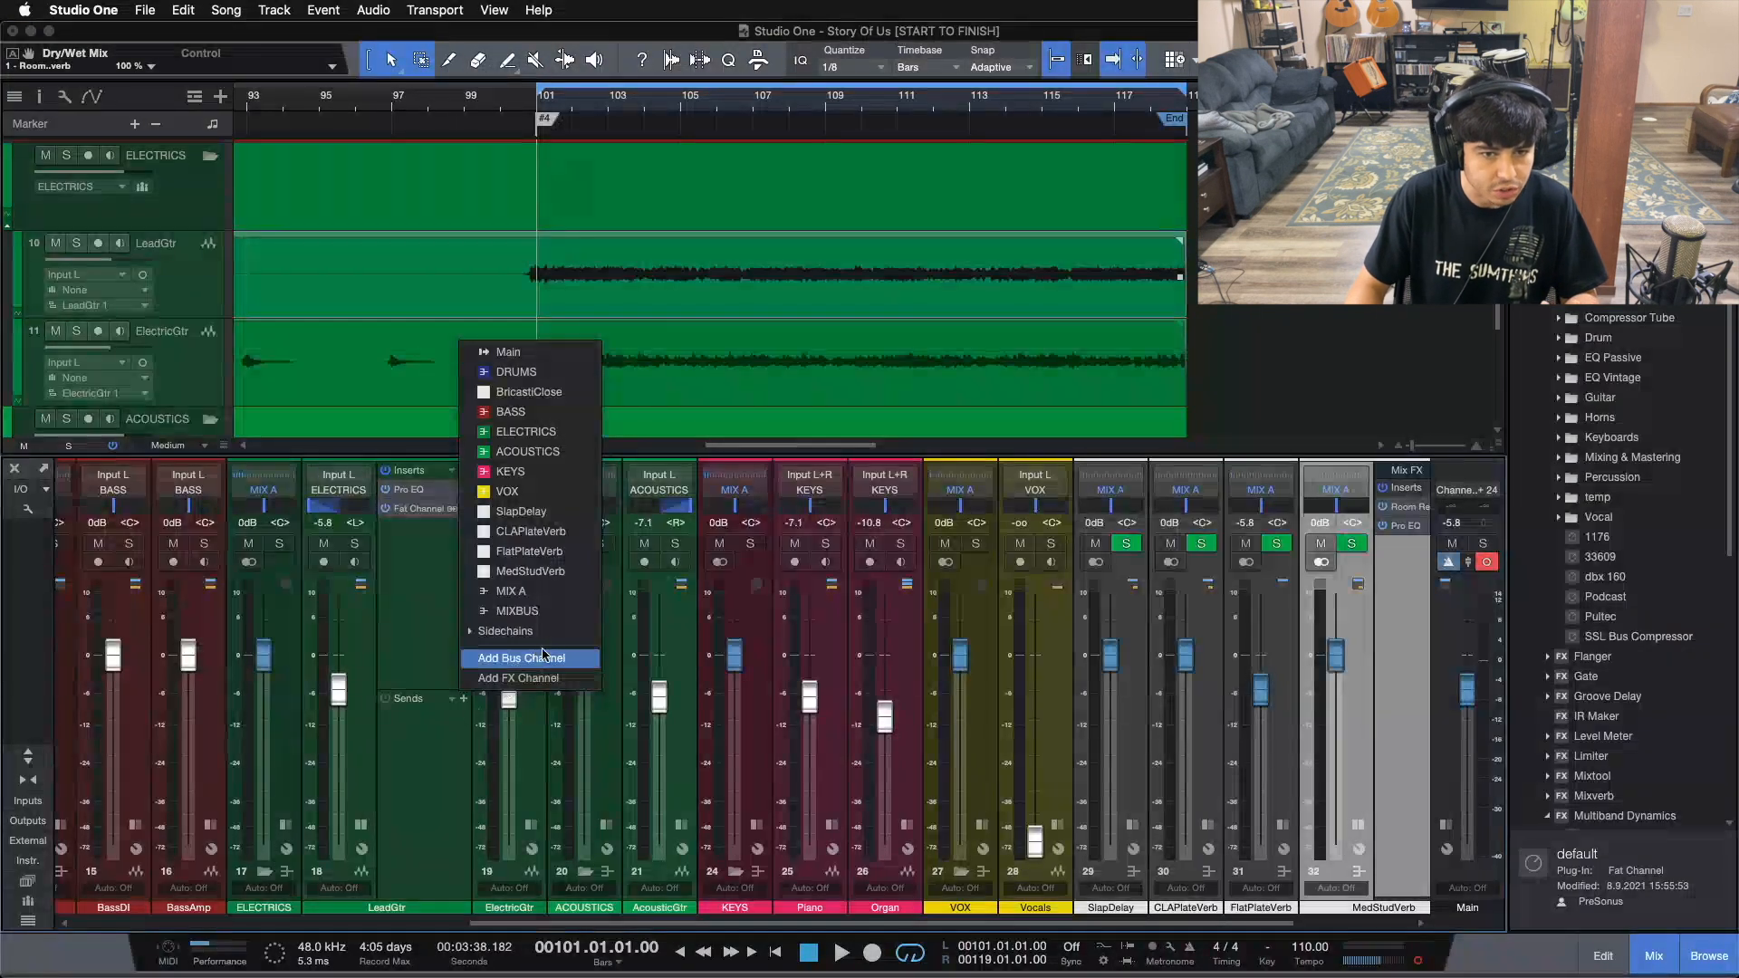
{"action": "left_click", "coordinate": [523, 580]}
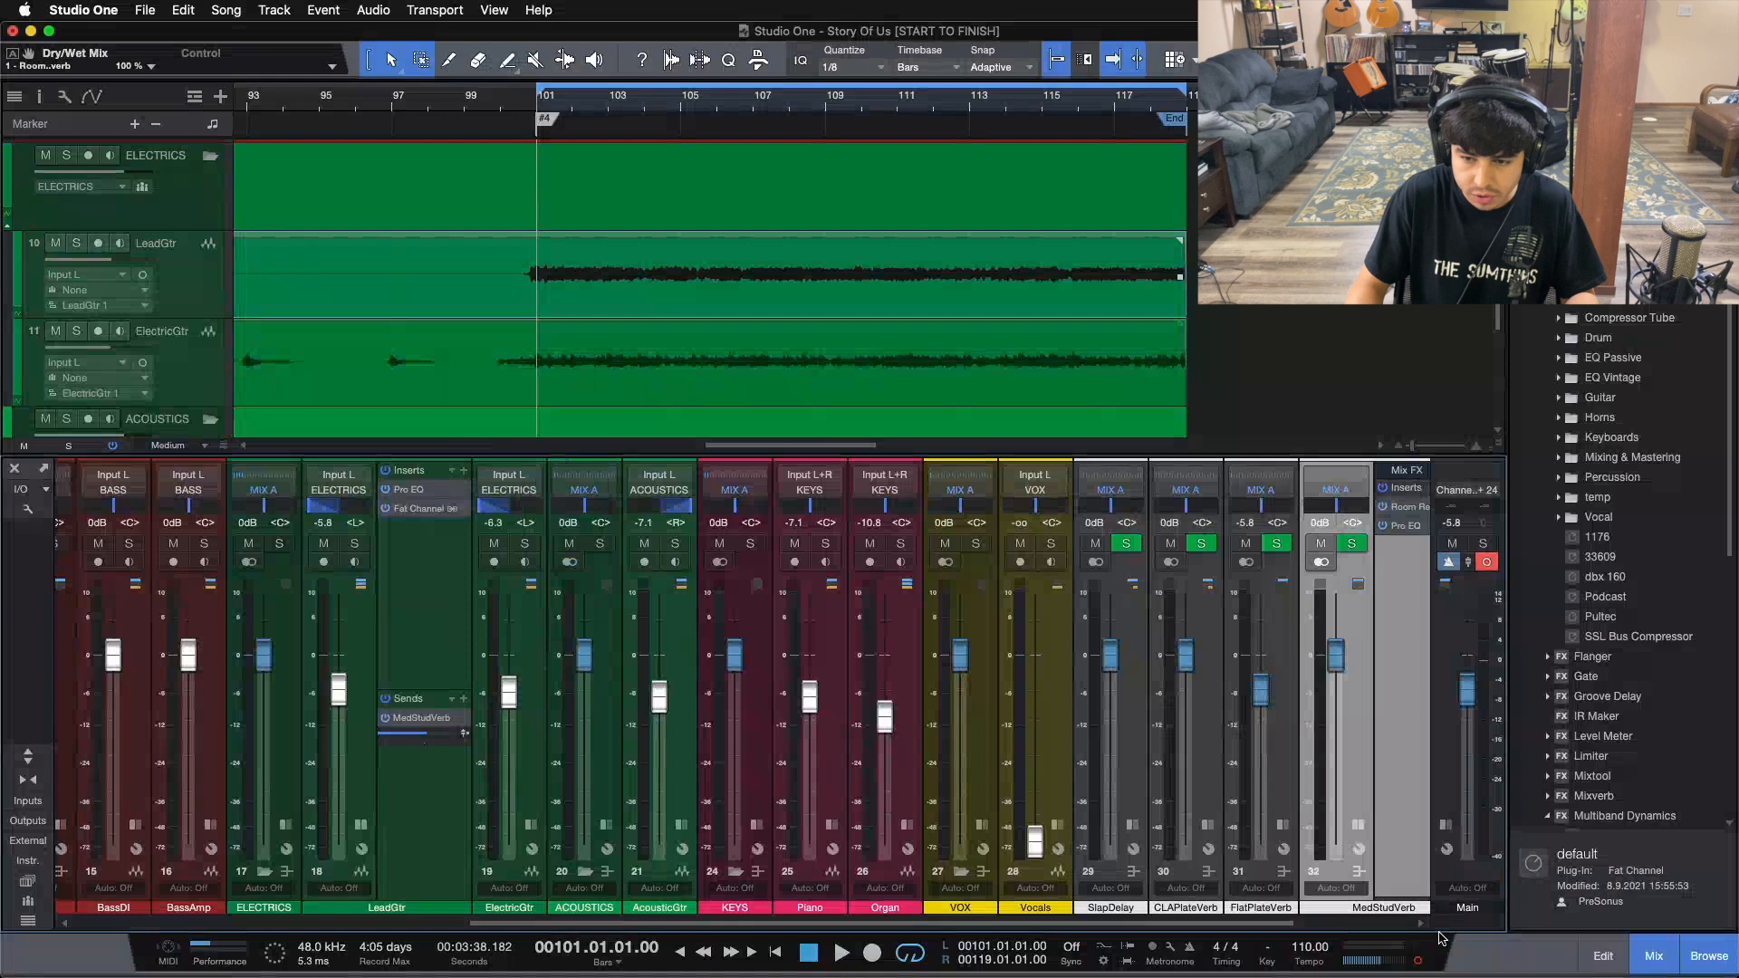
{"action": "double_click", "coordinate": [1387, 909]}
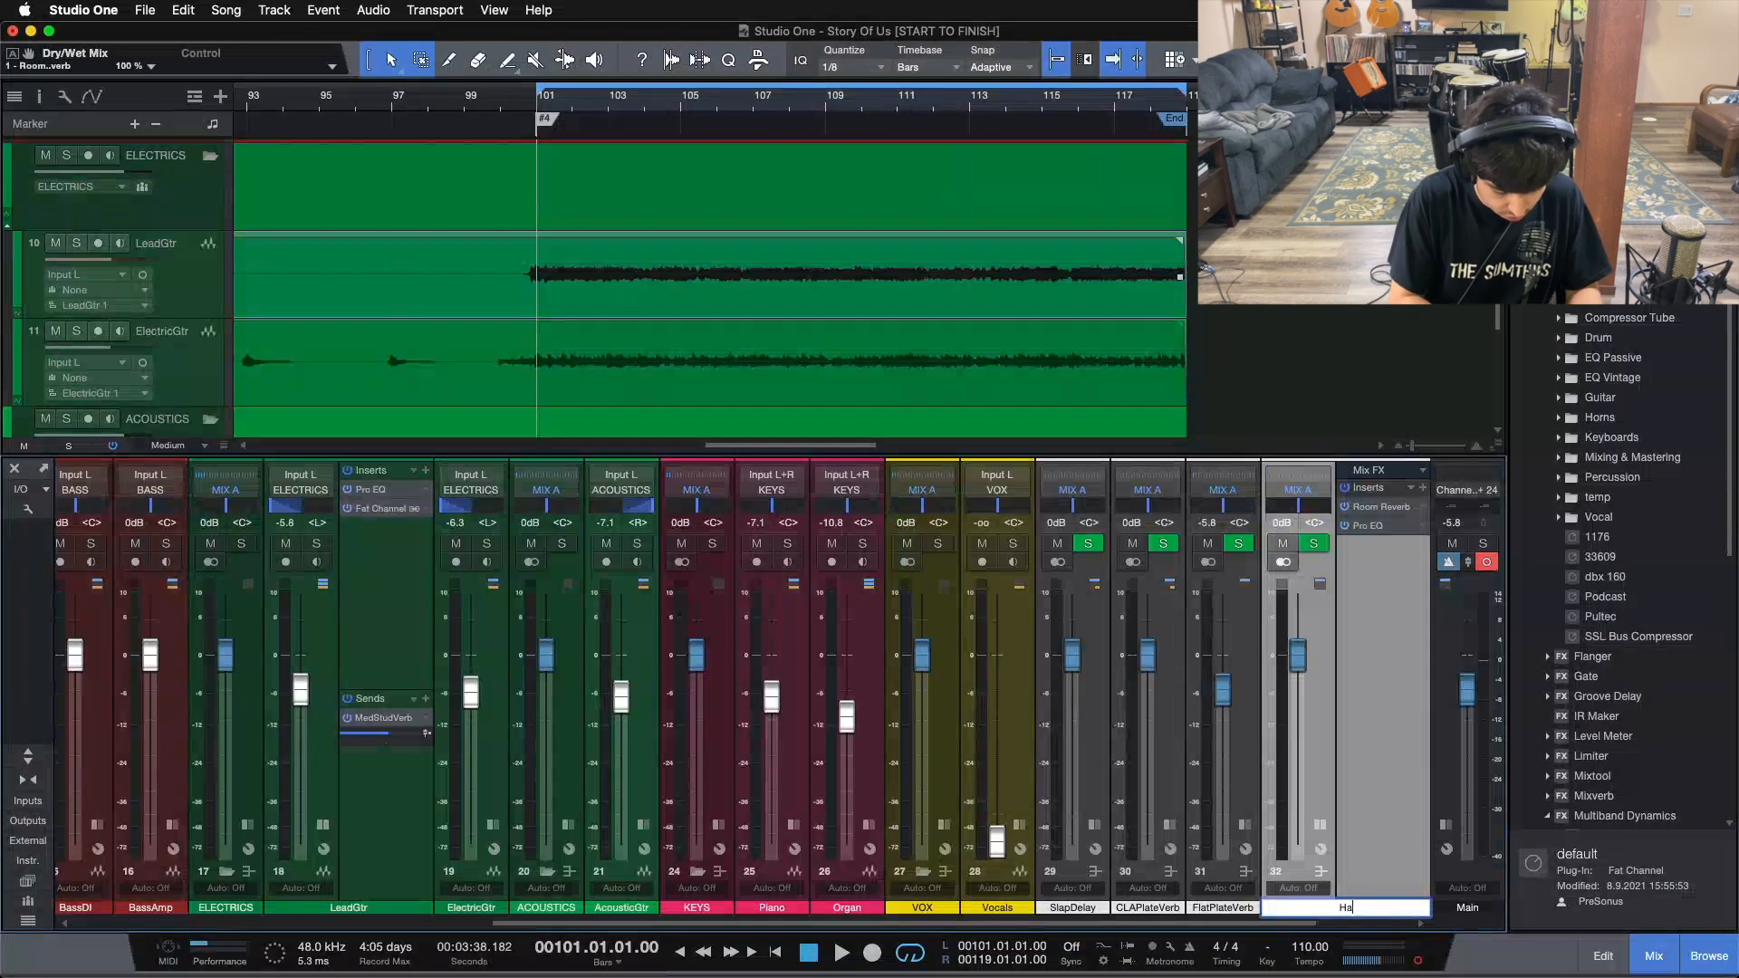
{"action": "key", "text": "Return"}
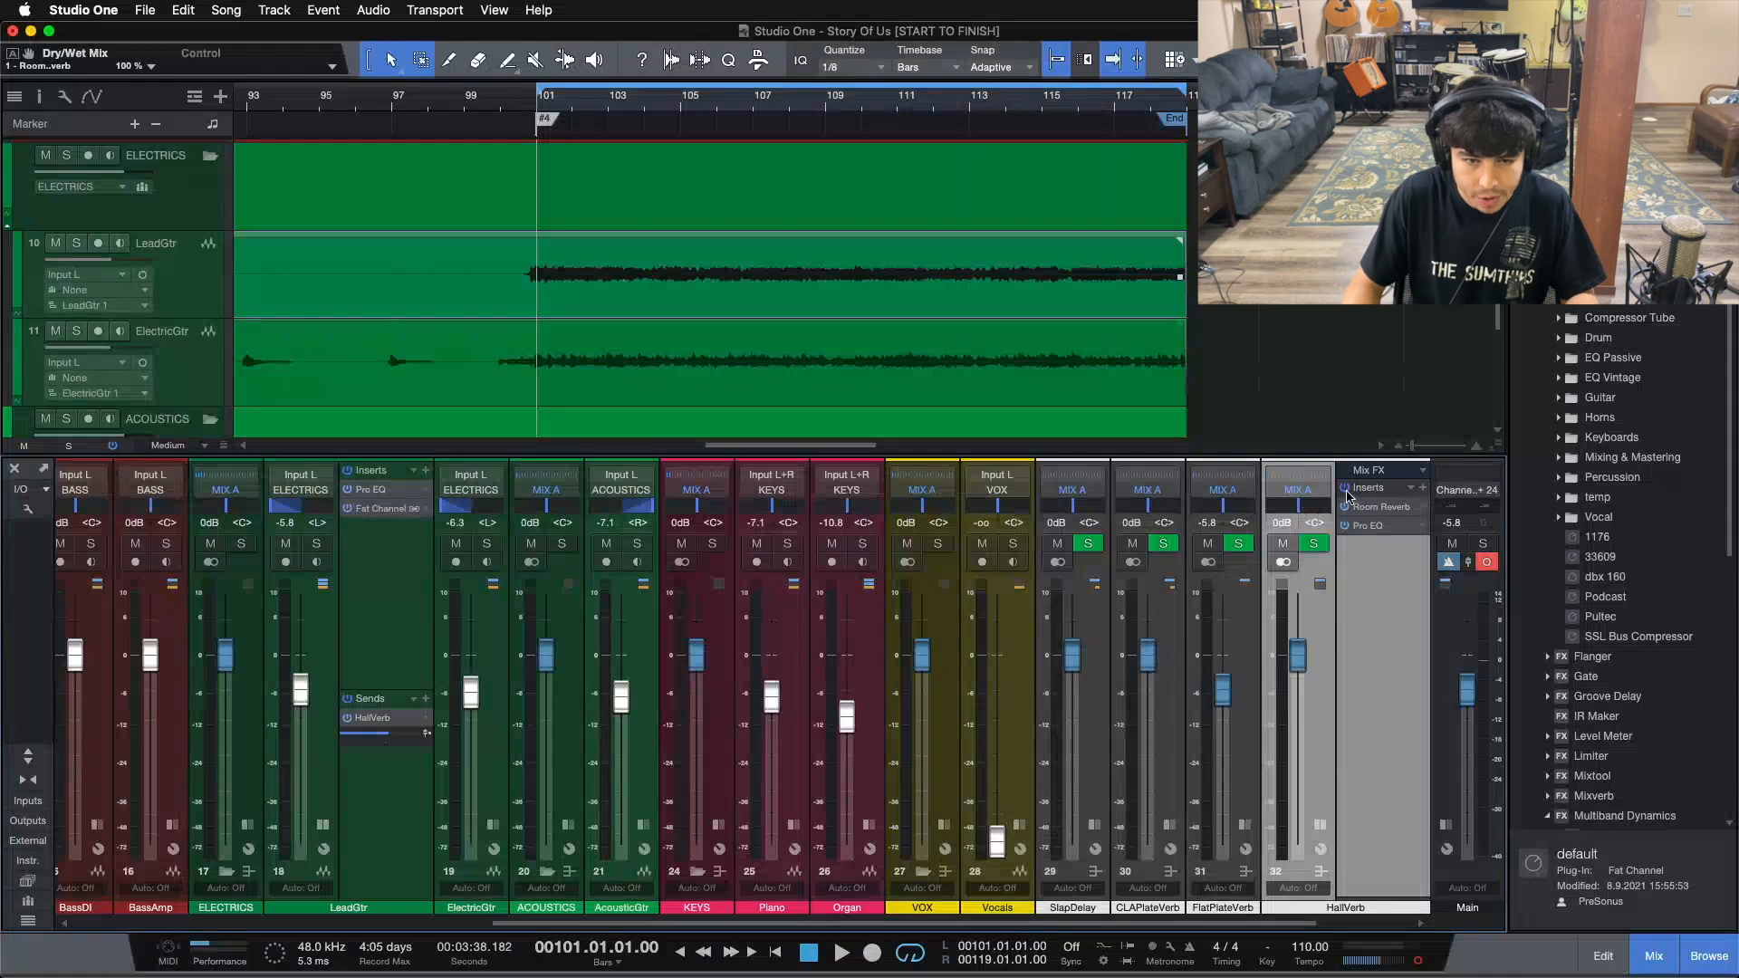
Step: Play HallVerb soloed and set its Pro EQ low cut to 390 Hz and high cut to 5.02 kHz
{"action": "left_click", "coordinate": [1316, 544]}
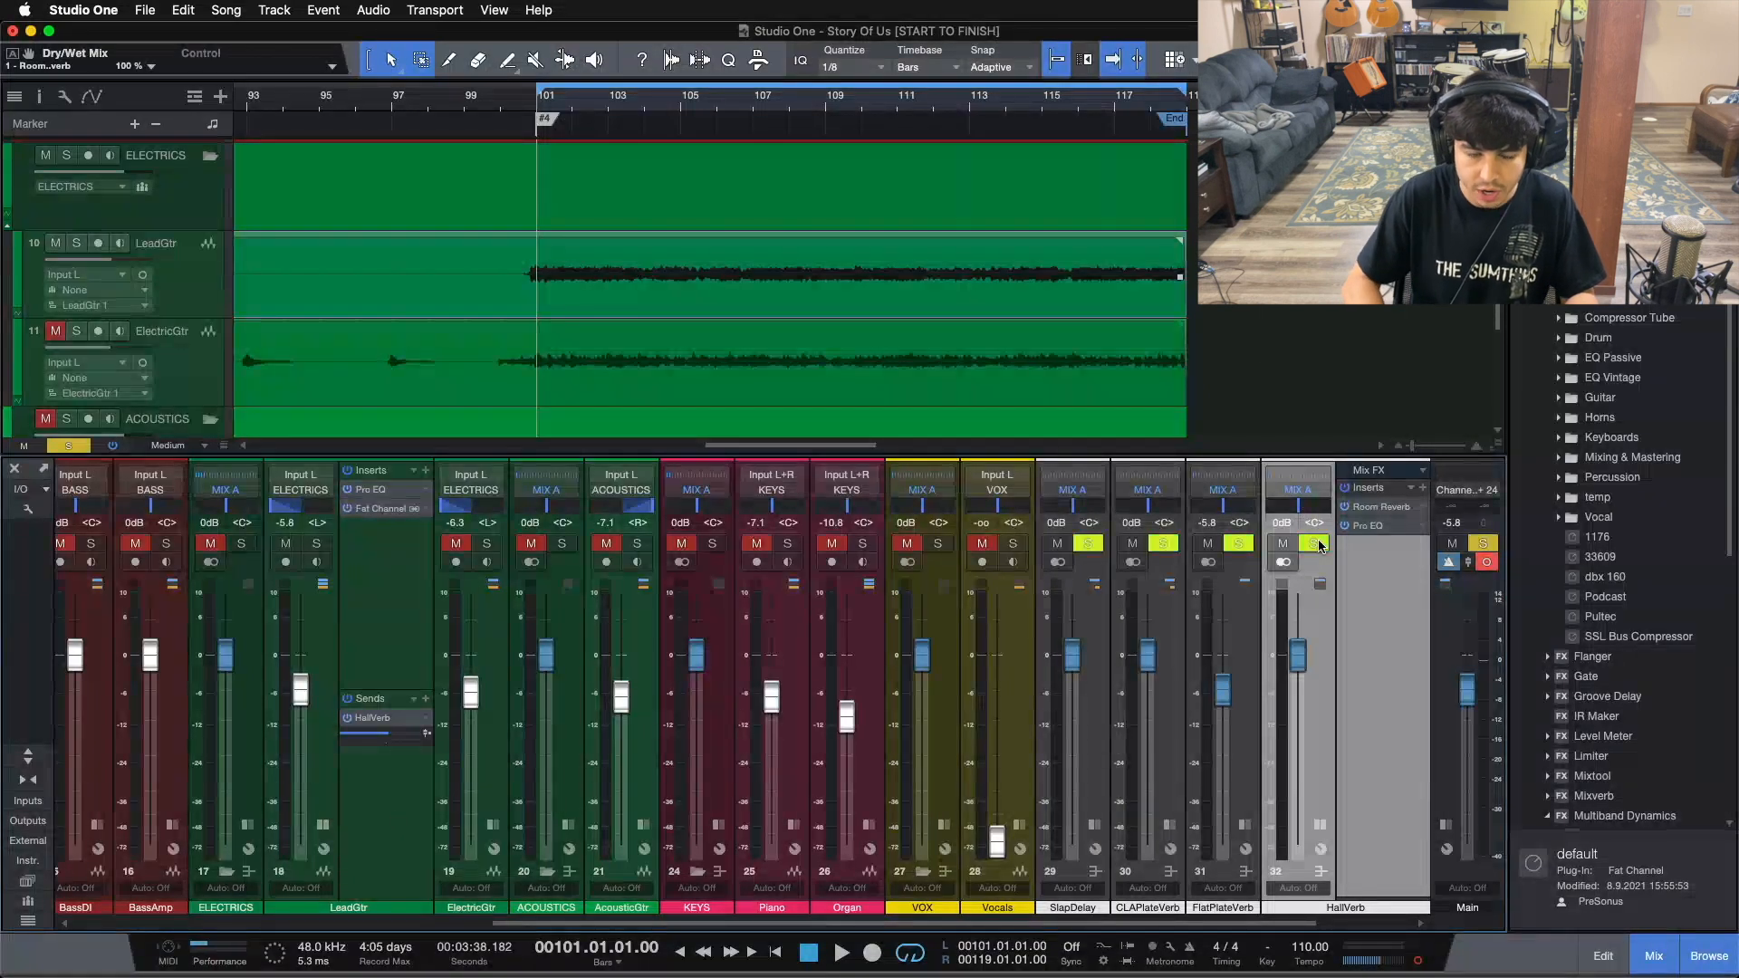
{"action": "key", "text": "space"}
{"action": "left_click", "coordinate": [1368, 525]}
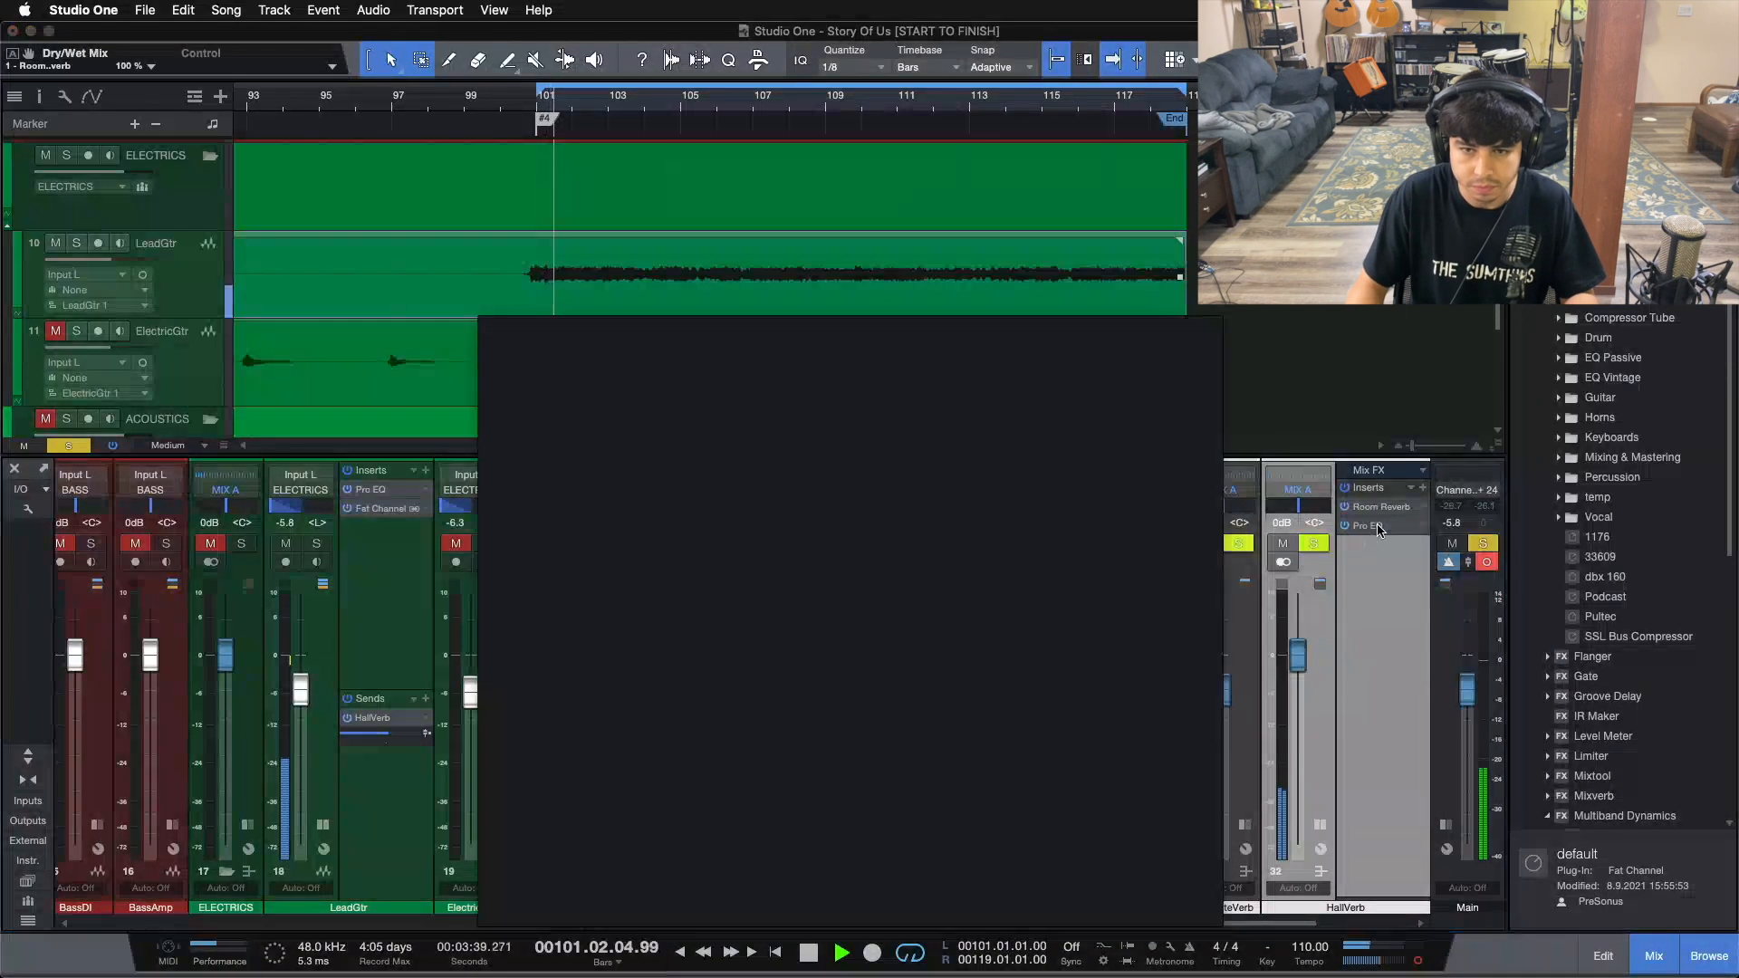
{"action": "left_click_drag", "start_coordinate": [563, 868], "coordinate": [561, 849]}
{"action": "left_click", "coordinate": [1097, 802]}
{"action": "left_click_drag", "start_coordinate": [1147, 835], "coordinate": [1148, 841]}
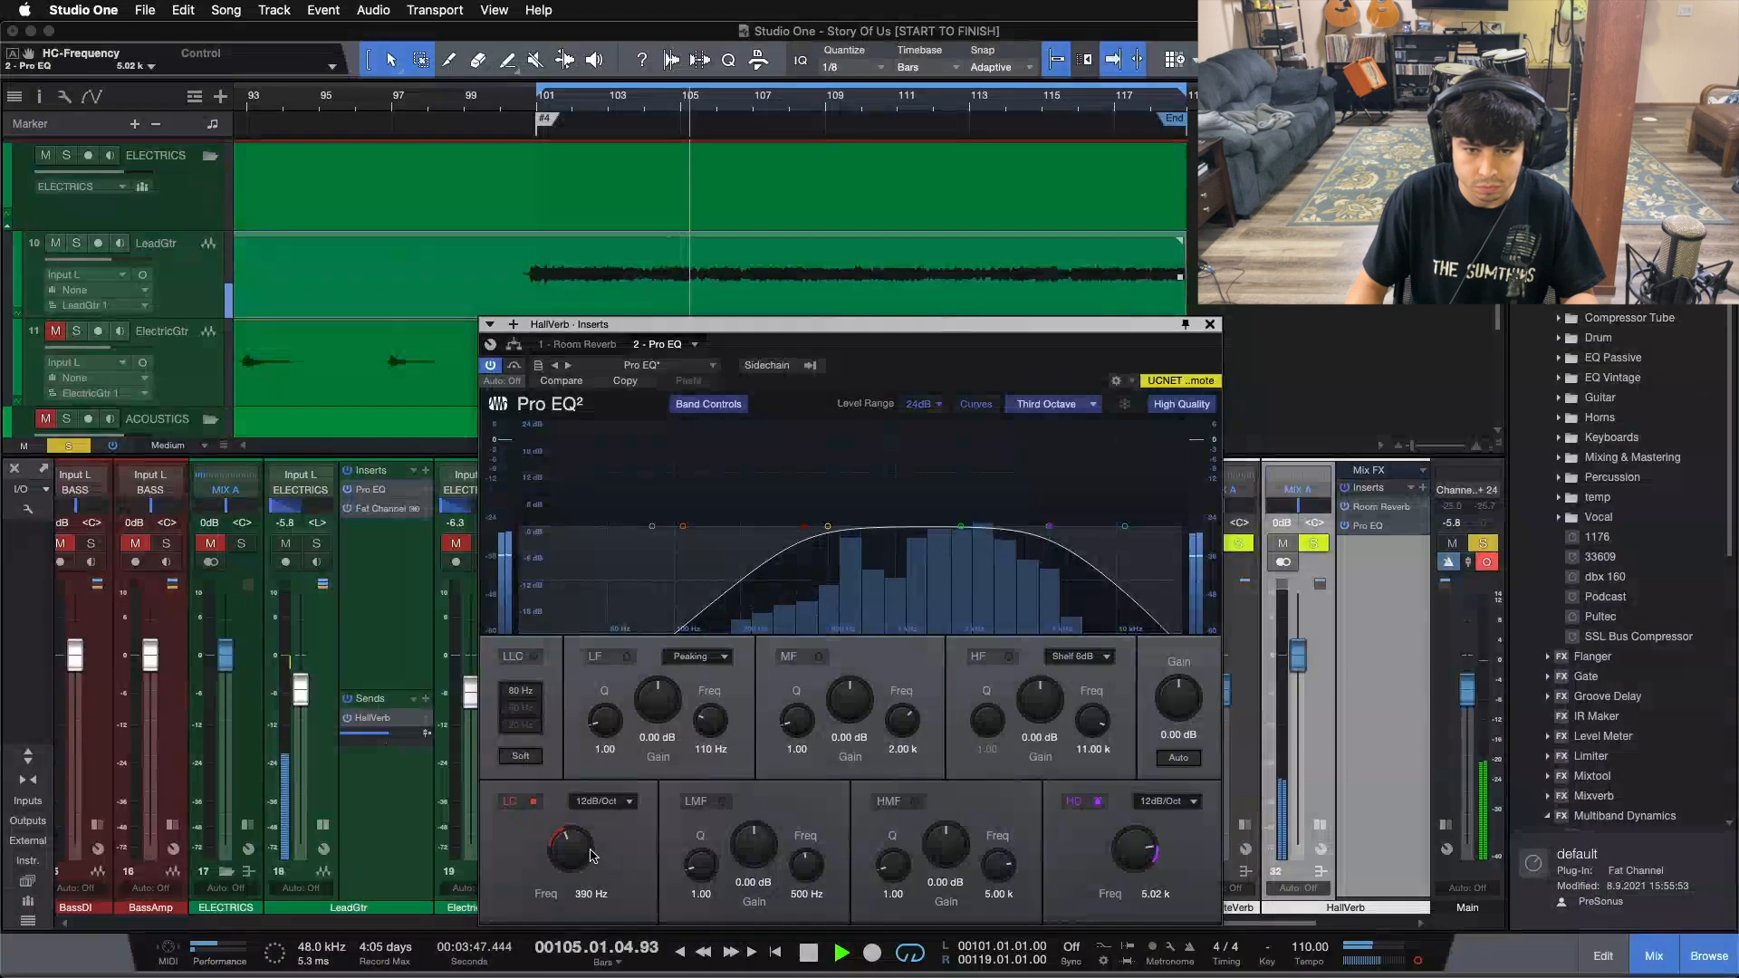
{"action": "left_click", "coordinate": [1211, 324]}
Step: Pan HallVerb fully right and solo LeadGtr with it, checking the main output in mono from the loop start
{"action": "left_click_drag", "start_coordinate": [1298, 505], "coordinate": [1358, 514]}
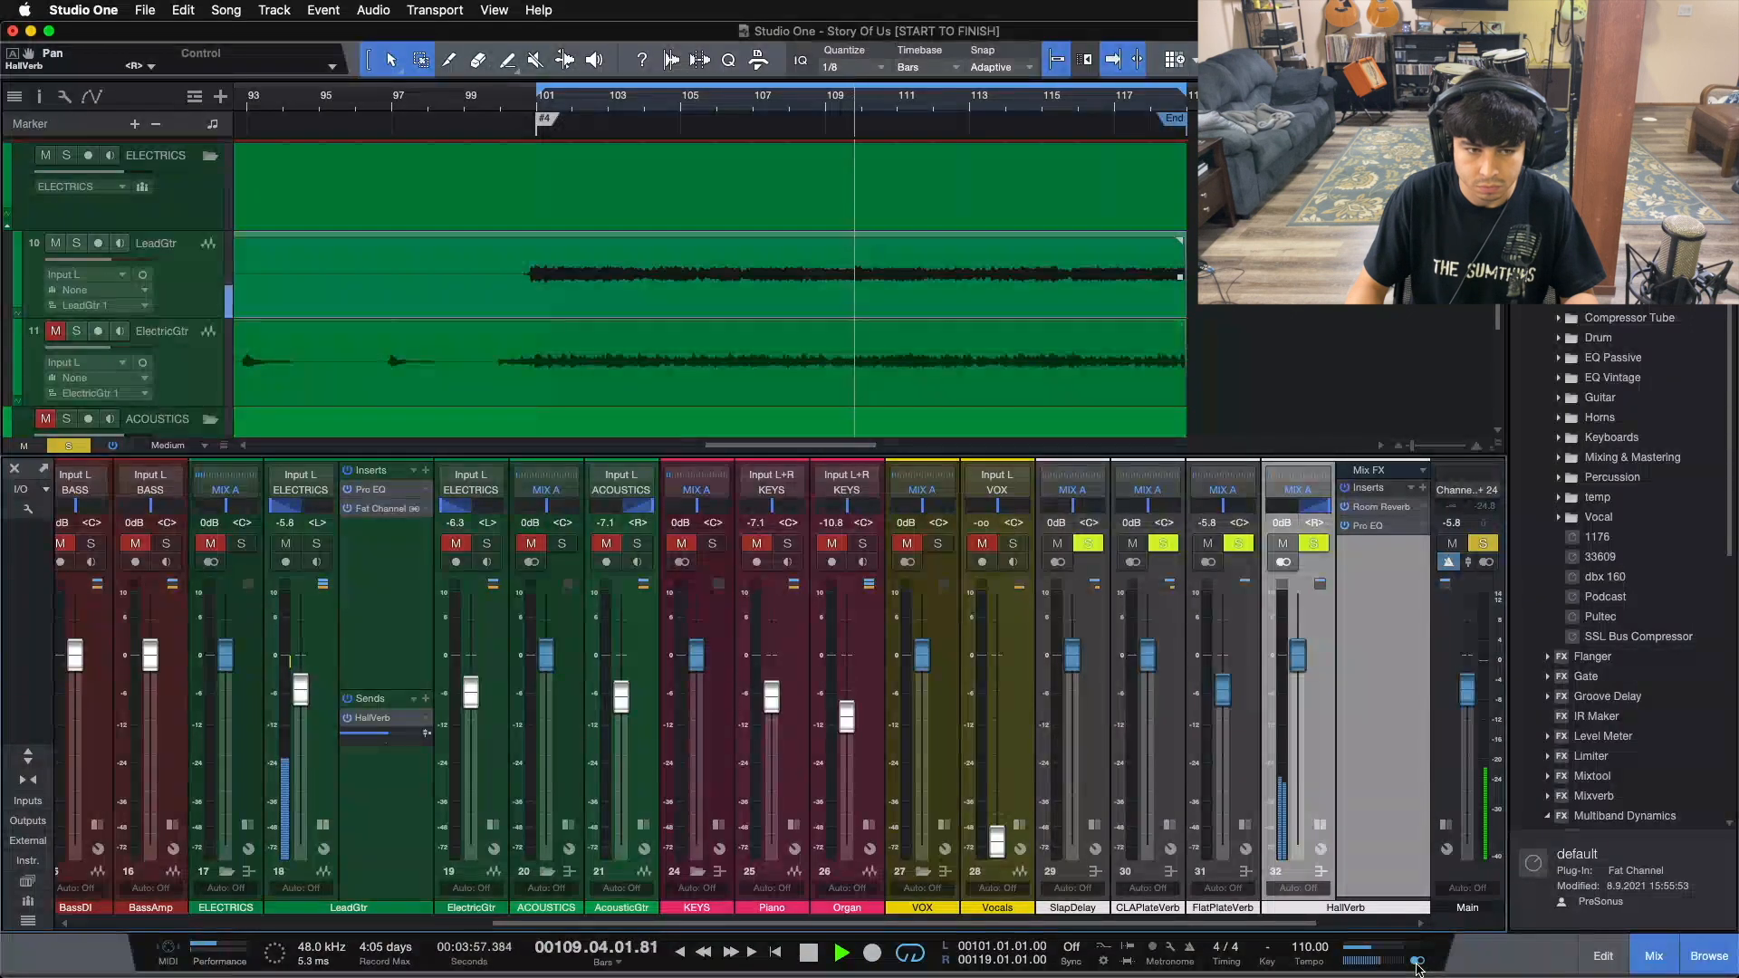
{"action": "left_click", "coordinate": [318, 544]}
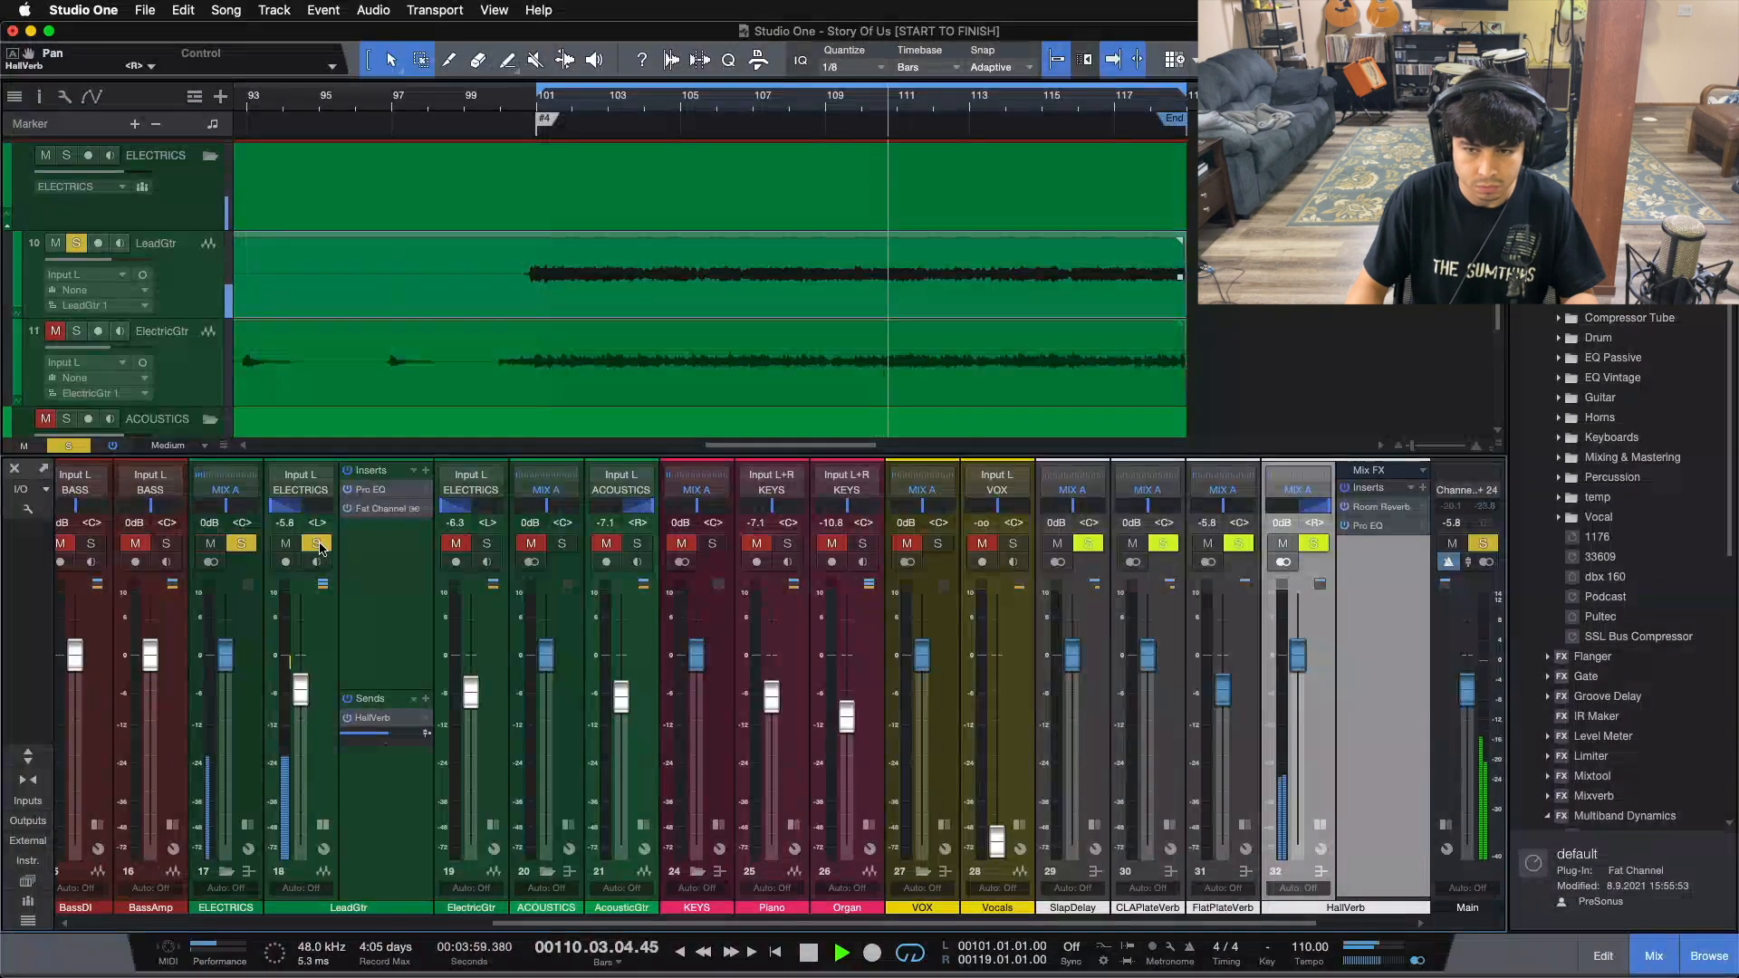
{"action": "left_click", "coordinate": [1416, 961]}
{"action": "key", "text": "KP_1"}
Step: Pull the HallVerb volume all the way down, switch the main output to stereo and raise HallVerb to -10.0 dB
{"action": "left_click_drag", "start_coordinate": [1298, 654], "coordinate": [1298, 842]}
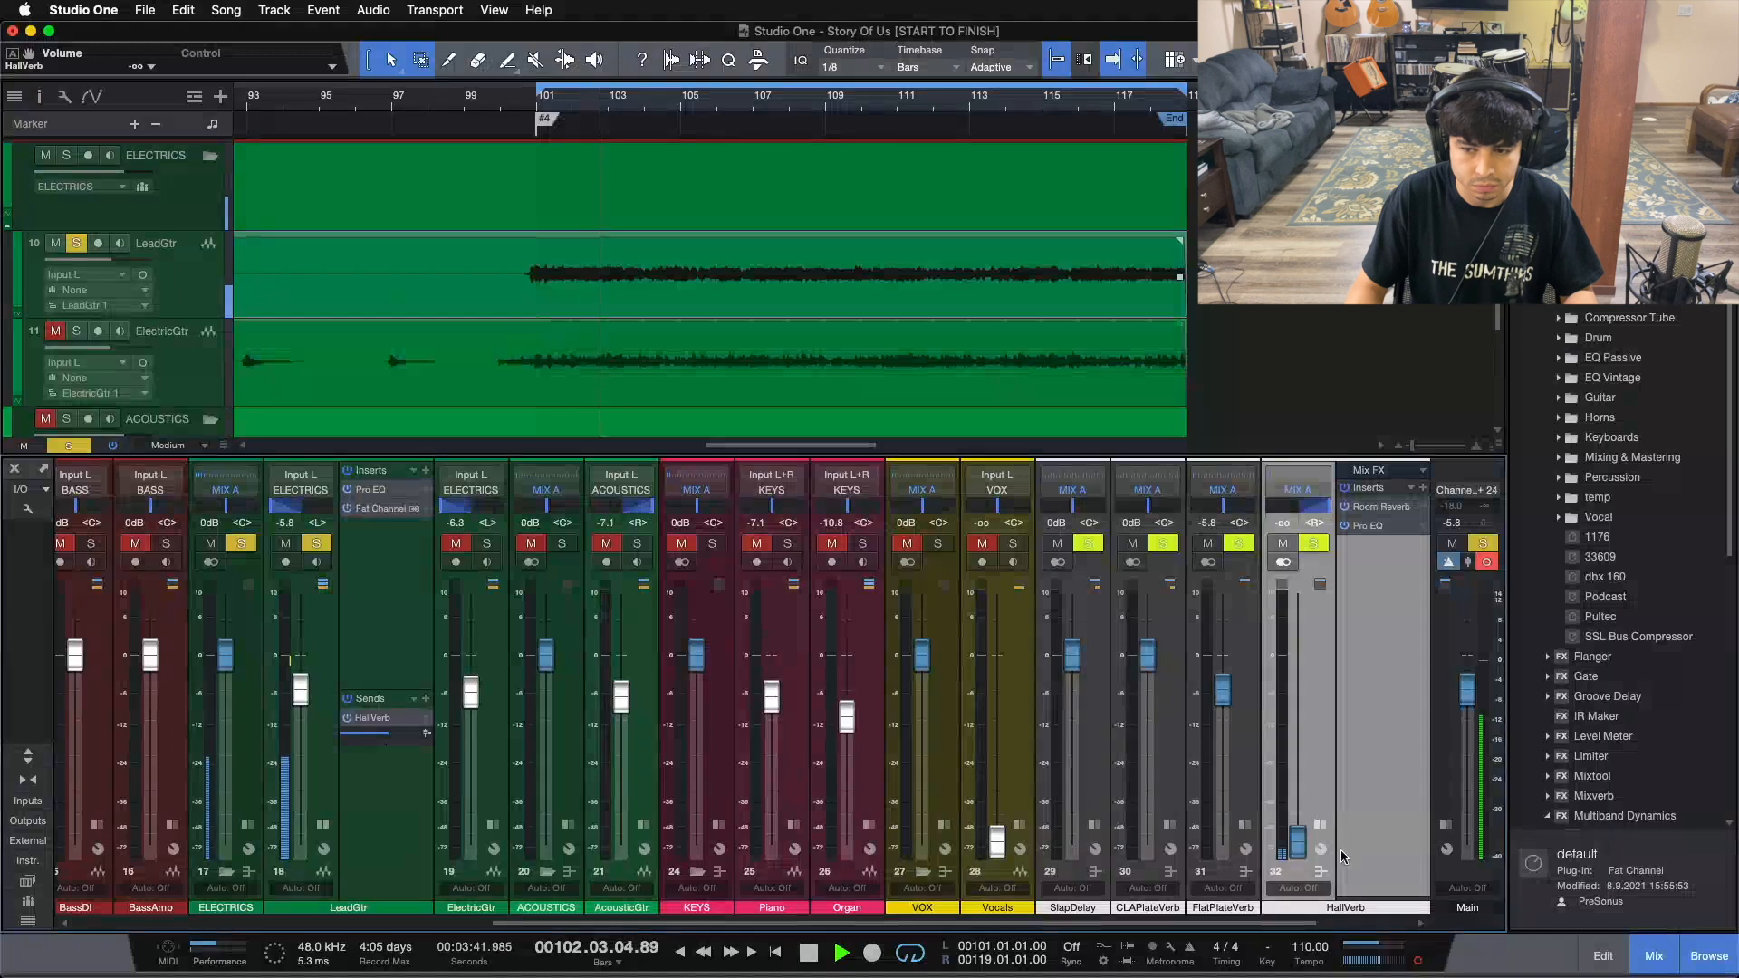
{"action": "left_click", "coordinate": [1420, 960]}
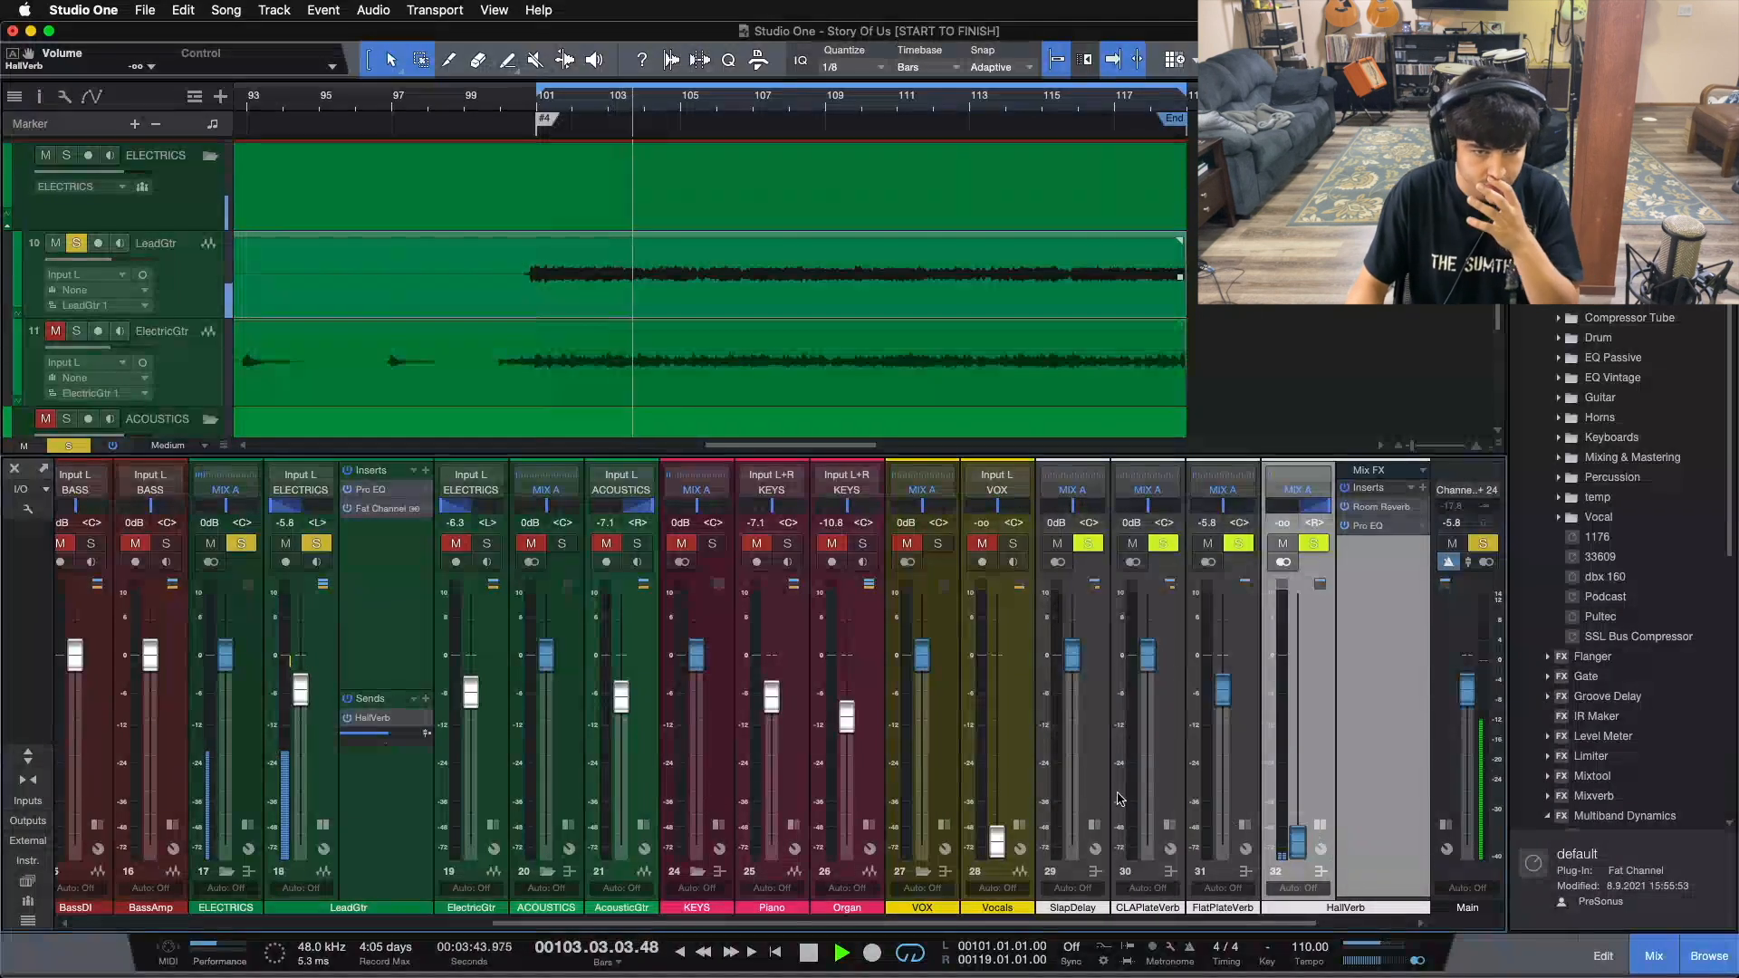
{"action": "left_click_drag", "start_coordinate": [1298, 842], "coordinate": [1295, 790]}
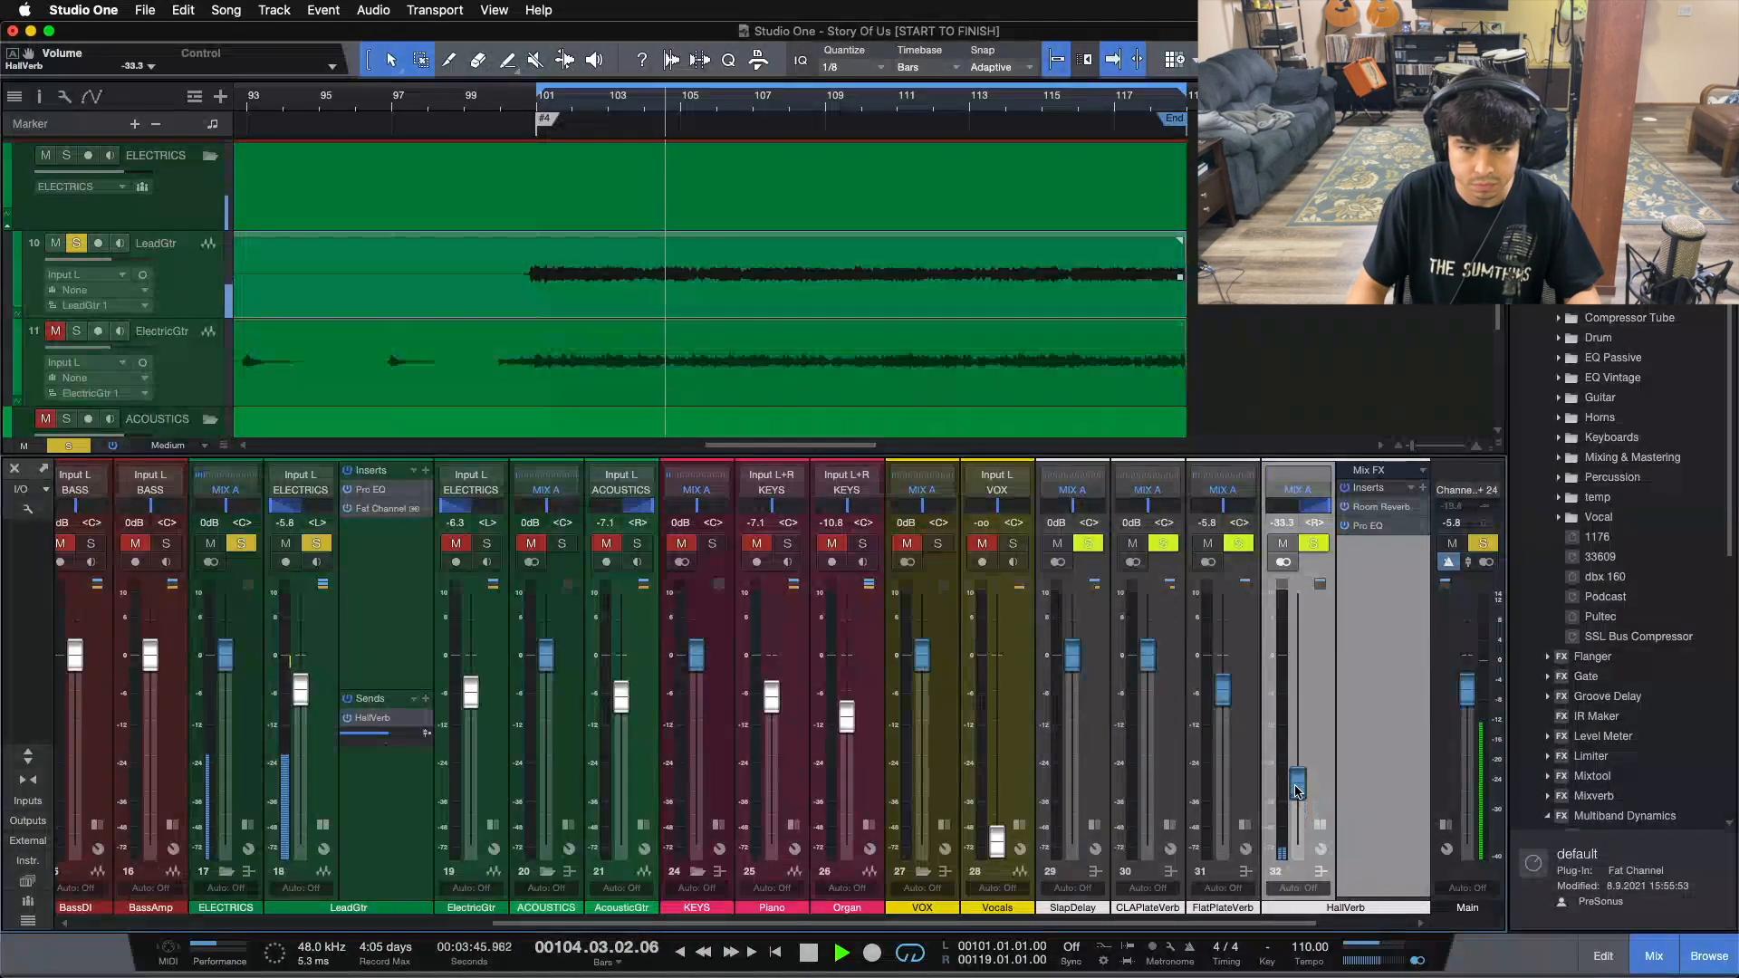
{"action": "scroll", "coordinate": [1295, 790], "scroll_direction": "up", "scroll_amount": 8}
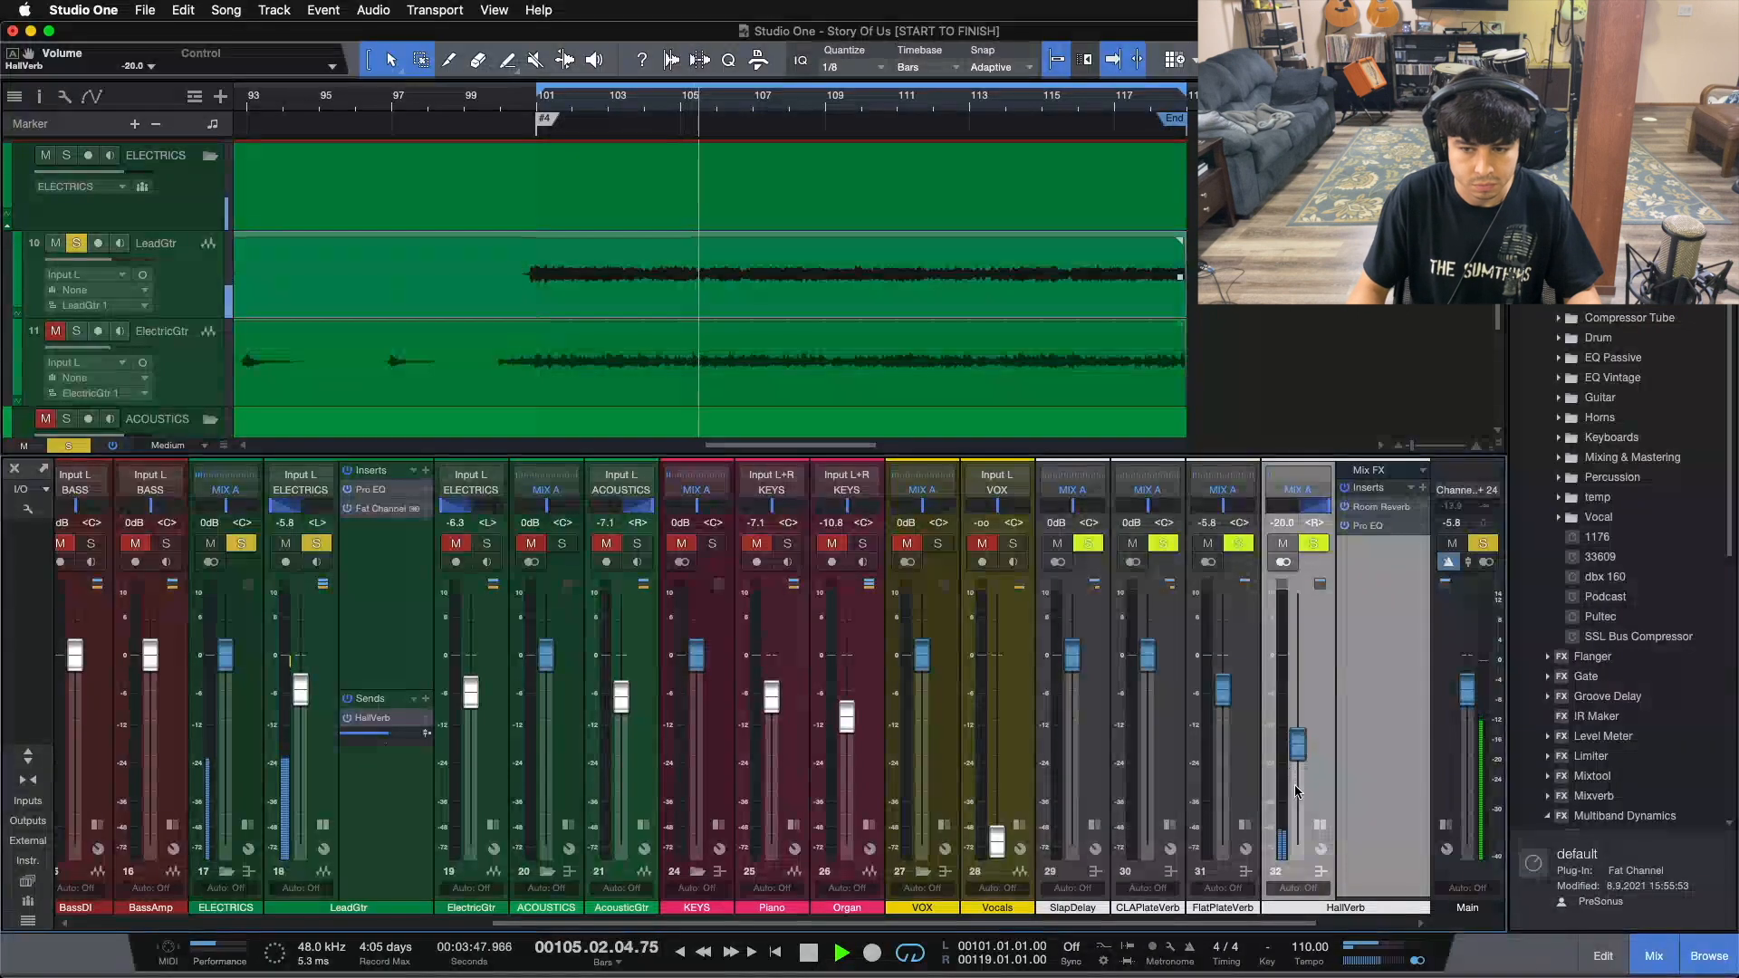
{"action": "scroll", "coordinate": [1295, 788], "scroll_direction": "up", "scroll_amount": 4}
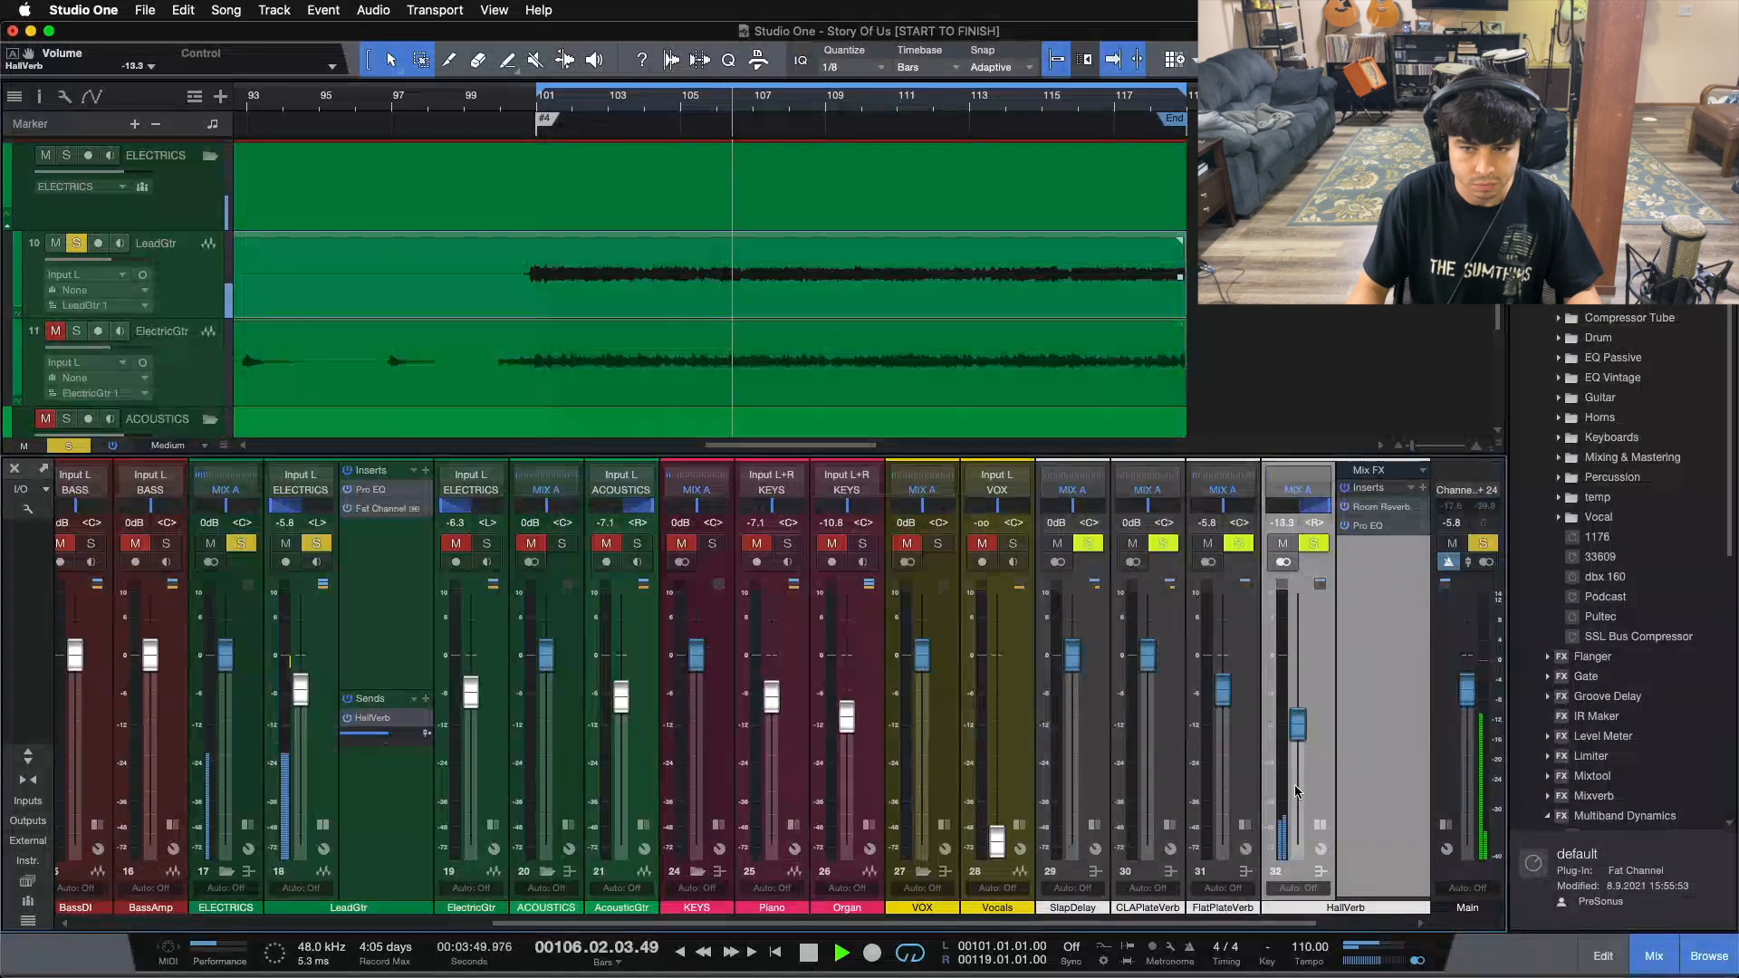
{"action": "scroll", "coordinate": [1296, 790], "scroll_direction": "up", "scroll_amount": 2}
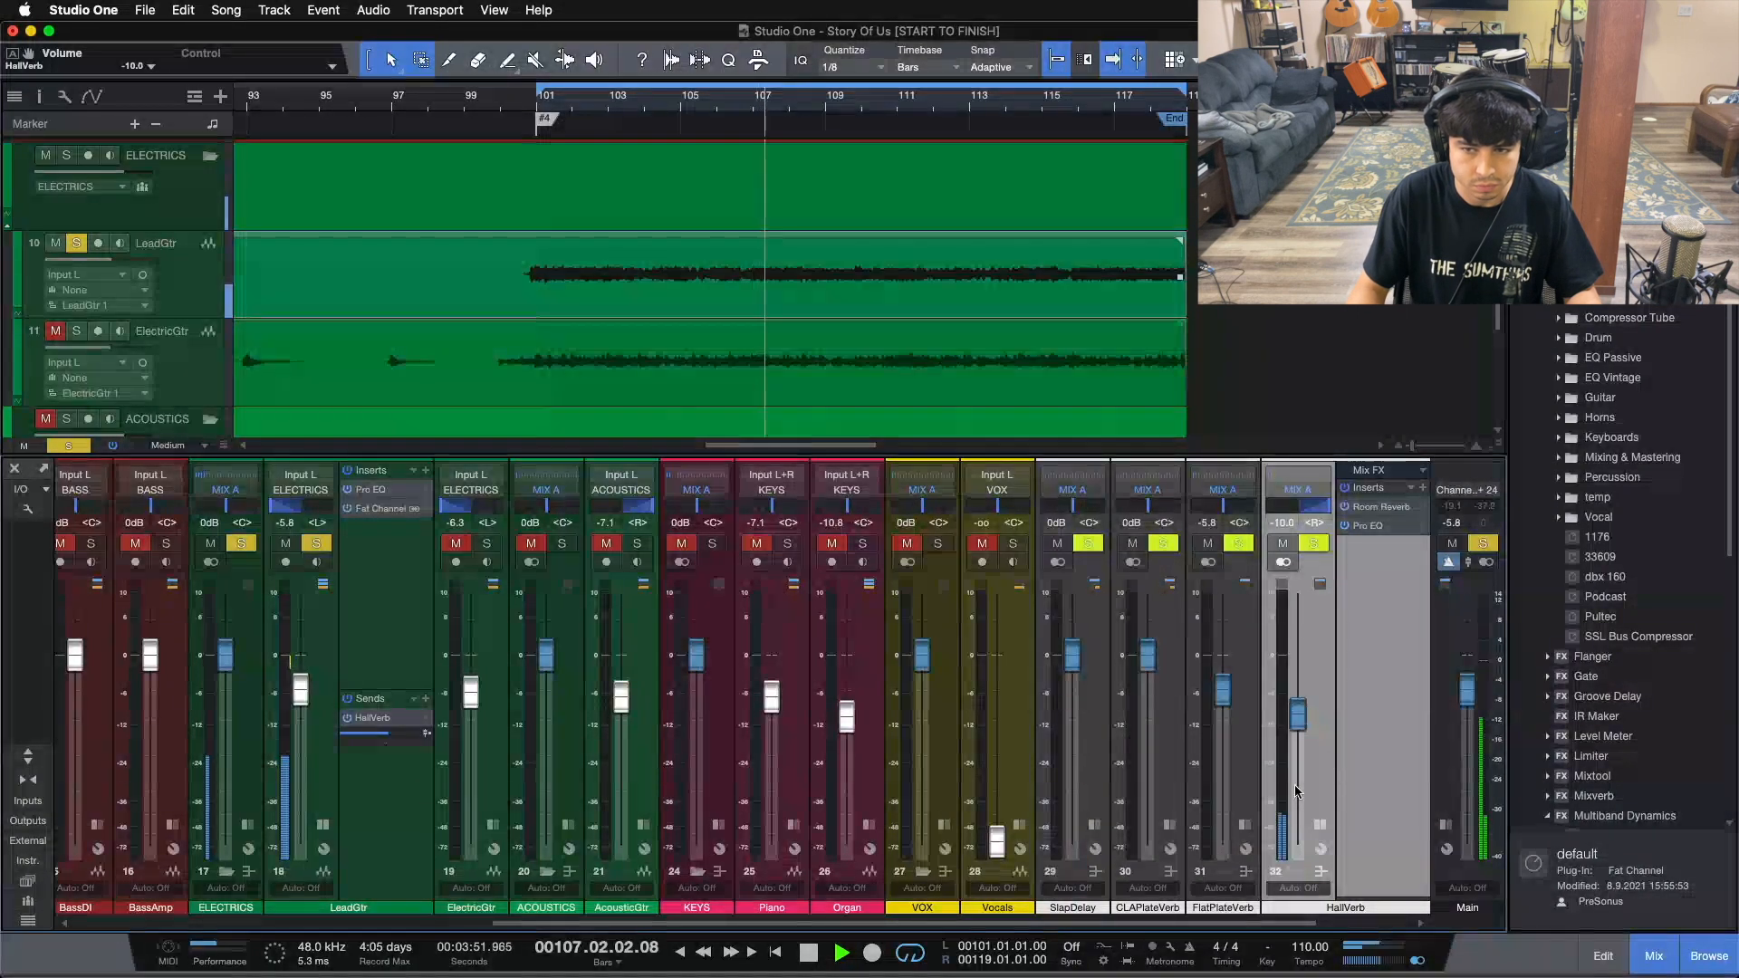
Step: Fine-tune the HallVerb volume to -8.8 dB with the solos cleared and collapse the LeadGtr channel
{"action": "scroll", "coordinate": [1296, 790], "scroll_direction": "up", "scroll_amount": 1}
{"action": "key", "text": "shift+s"}
{"action": "scroll", "coordinate": [1299, 720], "scroll_direction": "up", "scroll_amount": 1}
{"action": "scroll", "coordinate": [1299, 720], "scroll_direction": "down", "scroll_amount": 1}
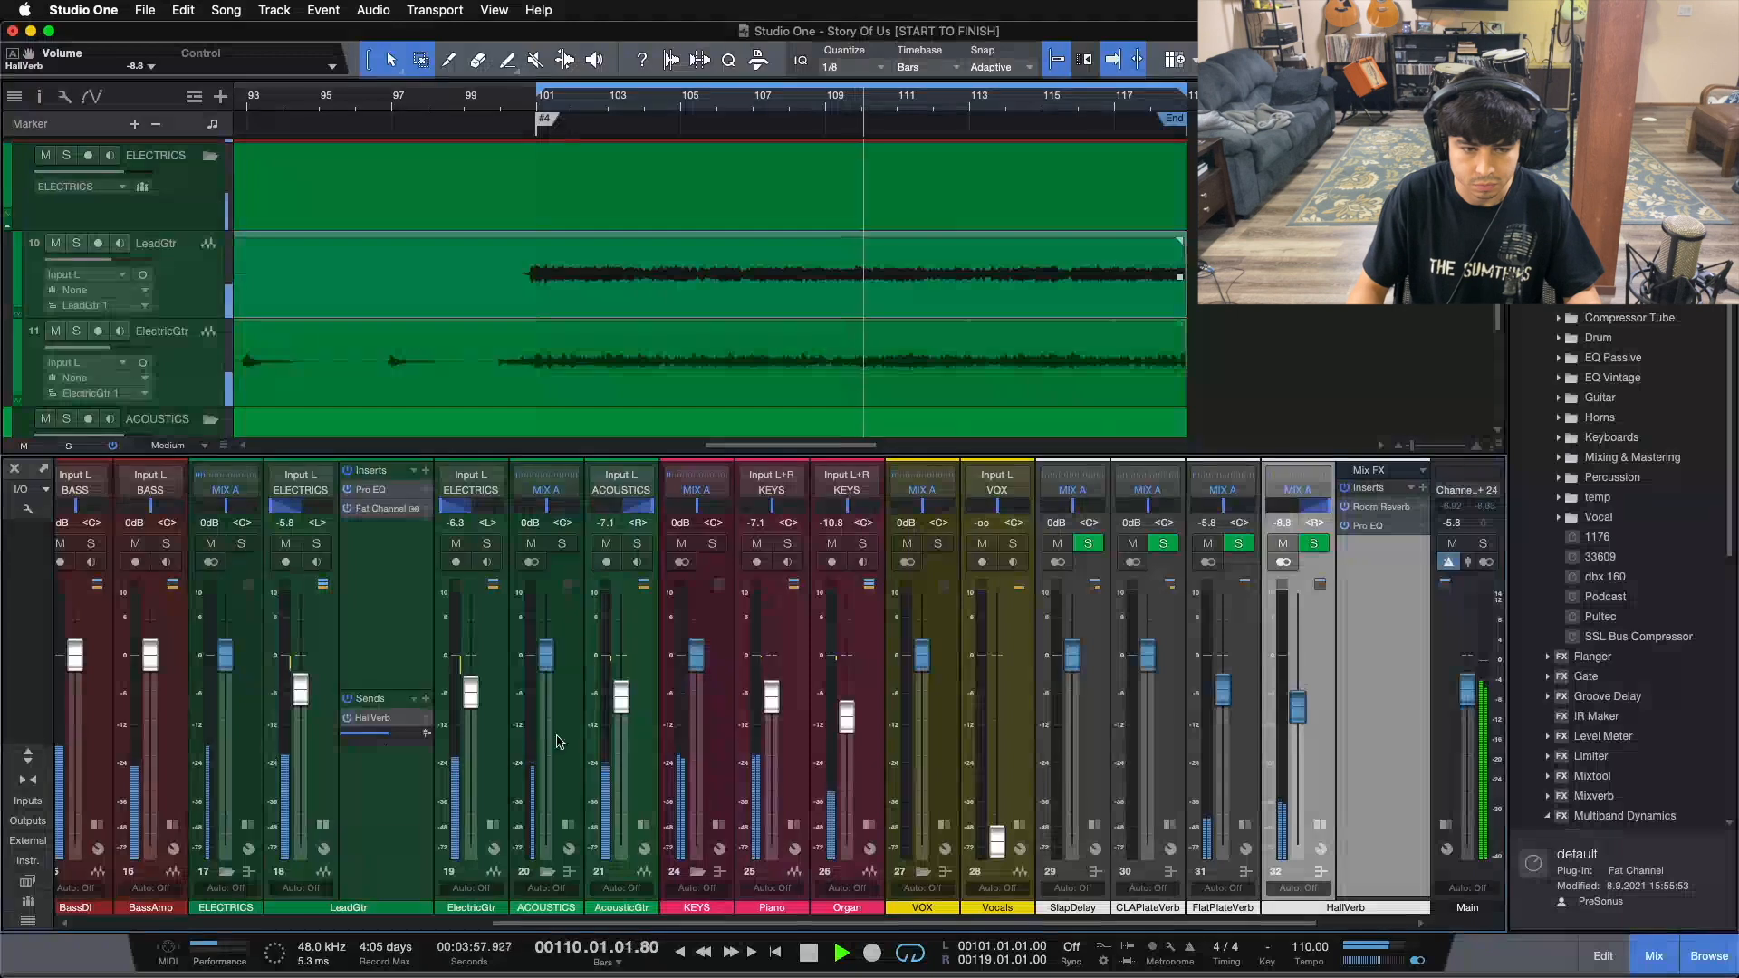
{"action": "left_click", "coordinate": [323, 824]}
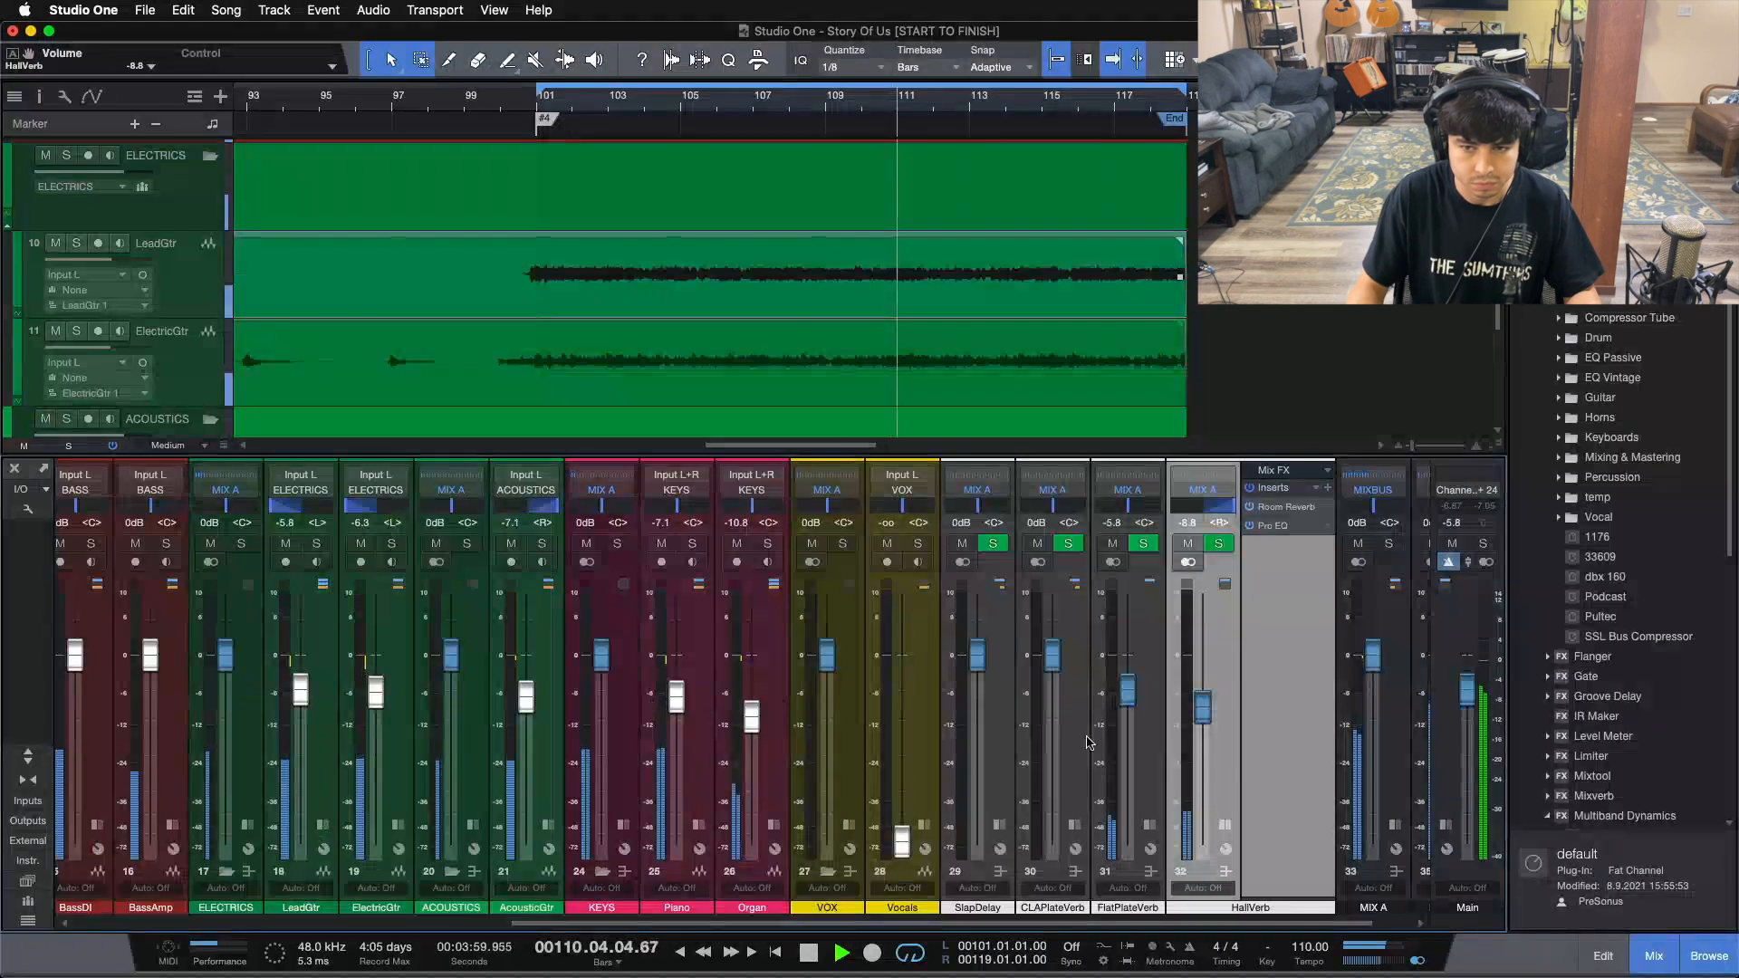
Step: Solo LeadGtr and restart playback, return to the full mix and set the HallVerb volume to -8.3 dB
{"action": "left_click", "coordinate": [316, 542]}
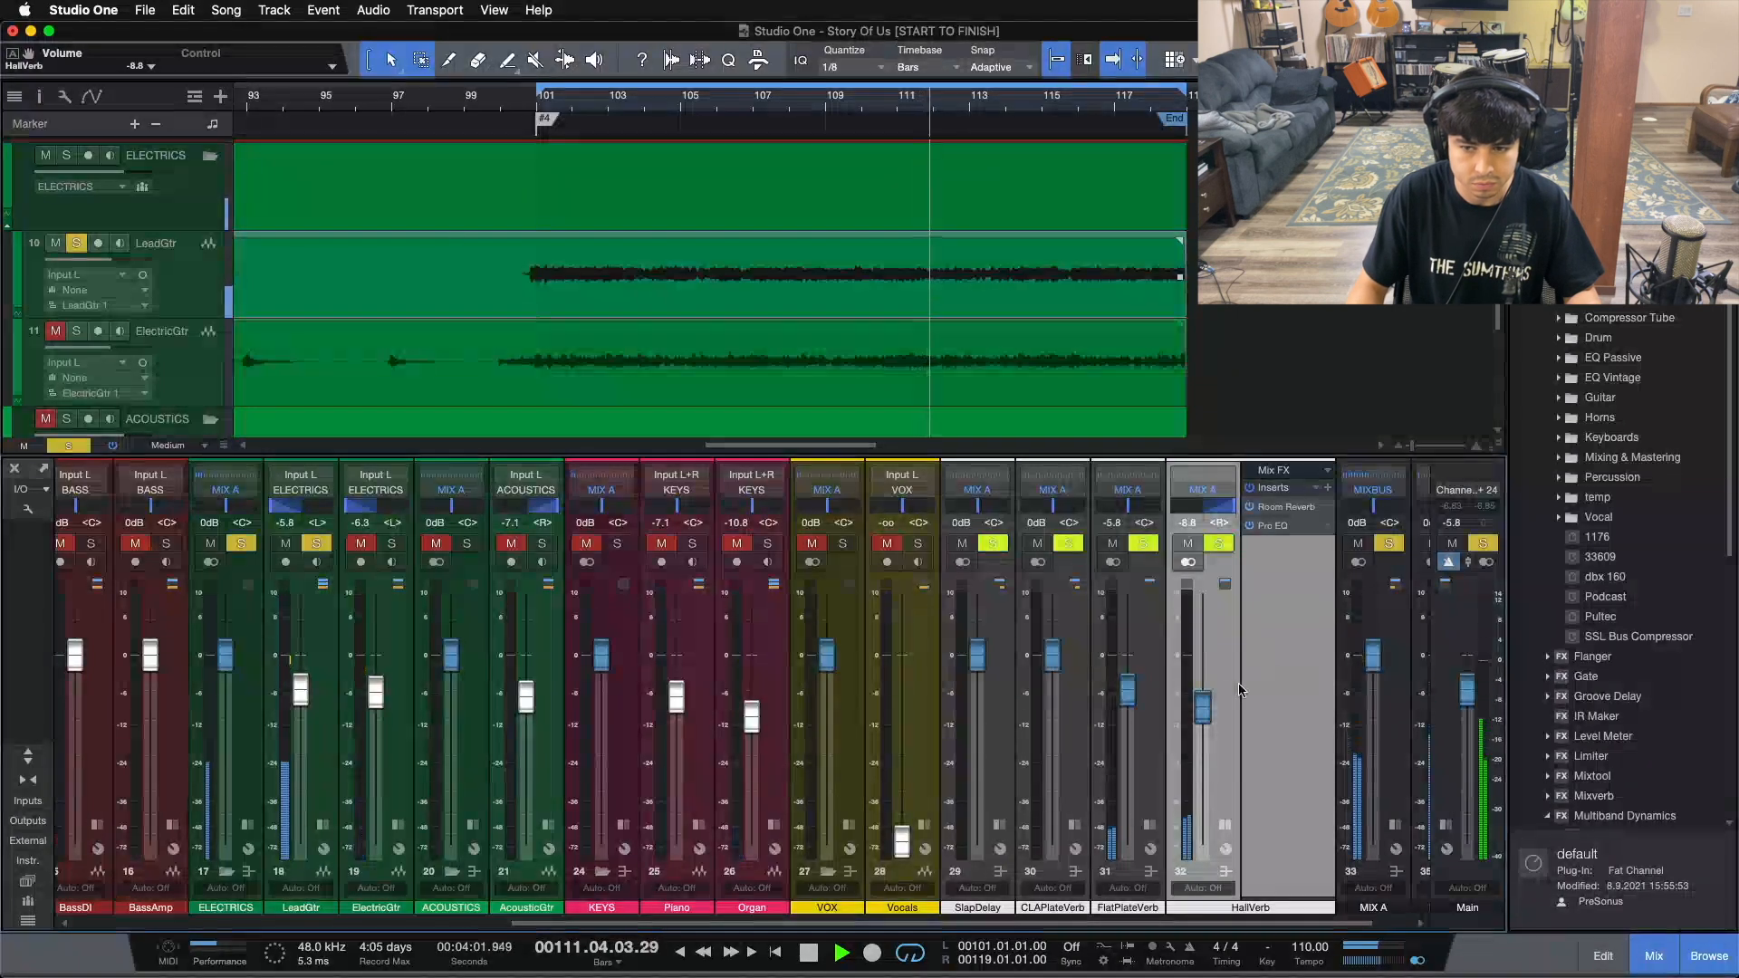
{"action": "key", "text": "space"}
{"action": "key", "text": "space"}
{"action": "key", "text": "shift+s"}
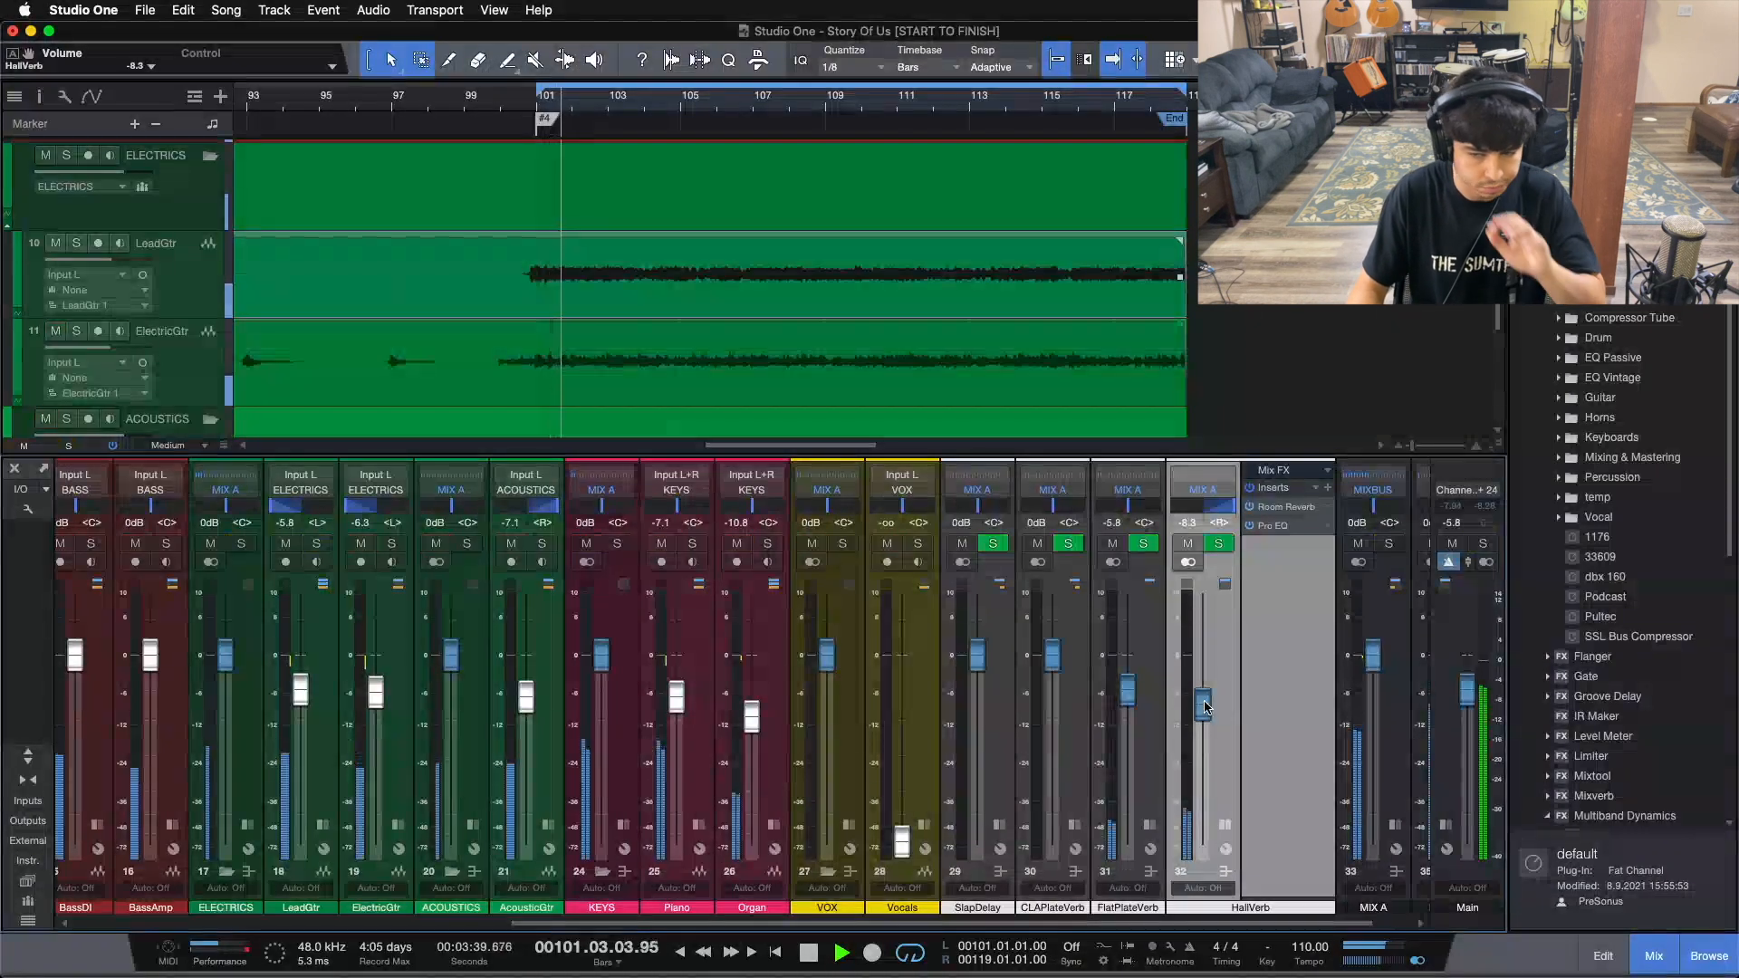
Step: Solo the acoustics bus, ElectricGtr and LeadGtr together and raise the HallVerb volume to -7.9 dB
{"action": "left_click", "coordinate": [467, 542]}
{"action": "left_click", "coordinate": [392, 542]}
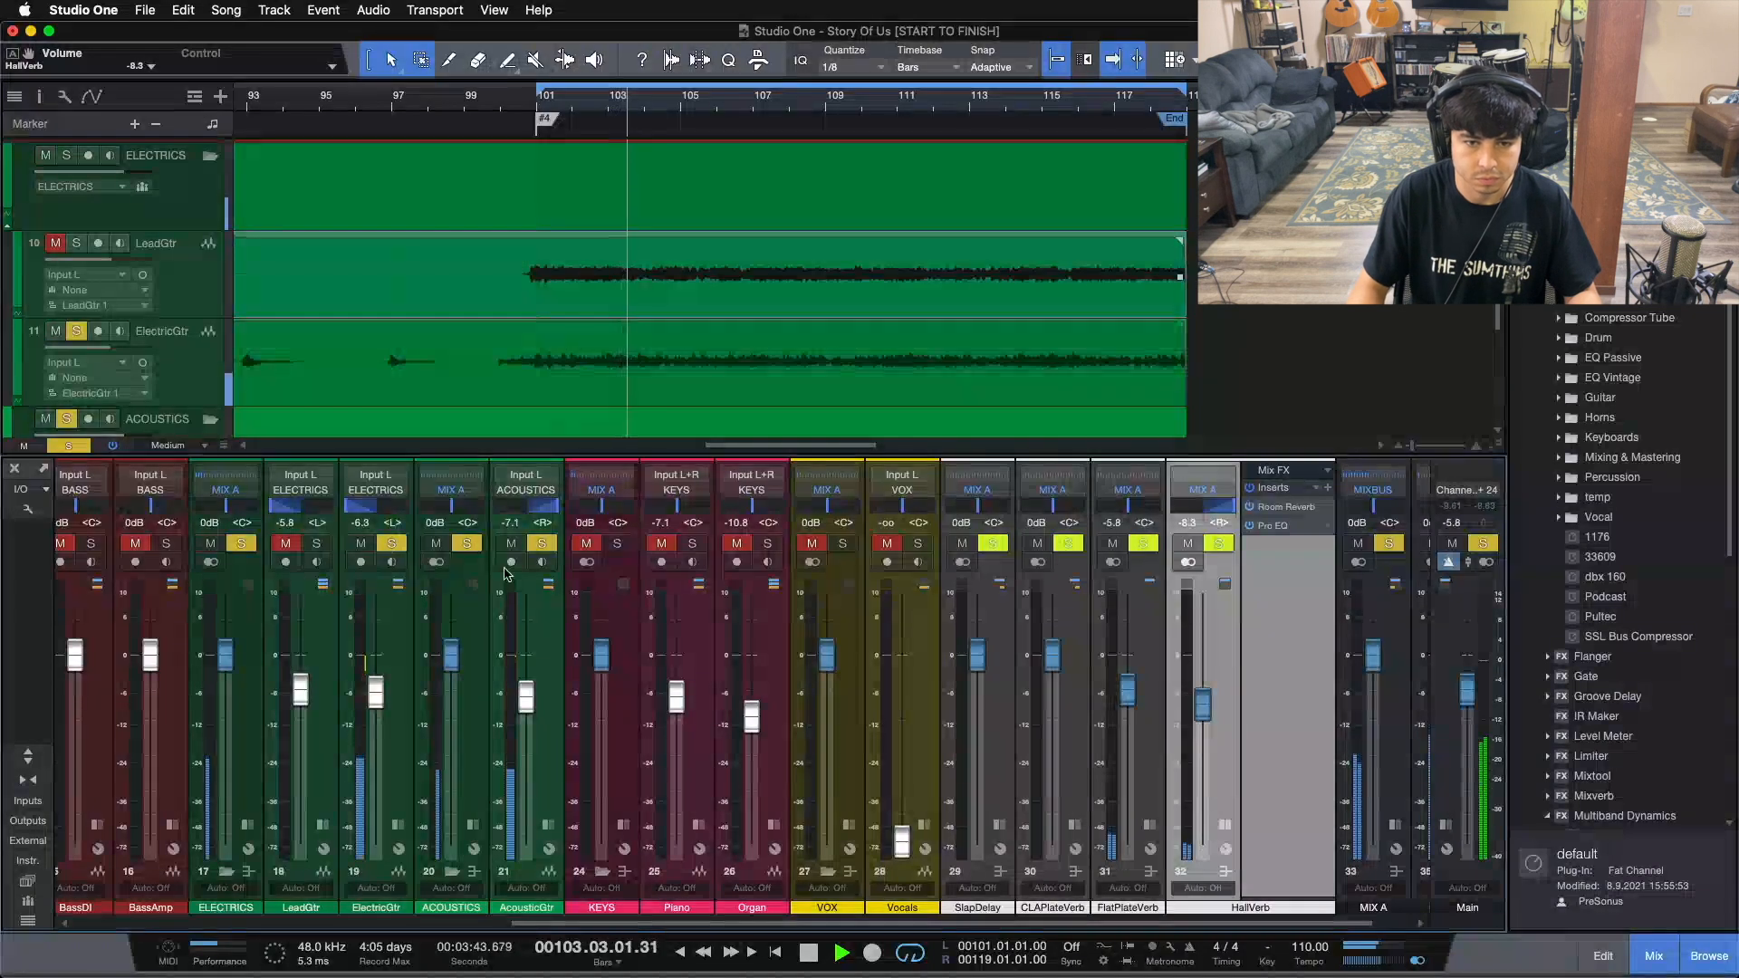
{"action": "left_click", "coordinate": [316, 543]}
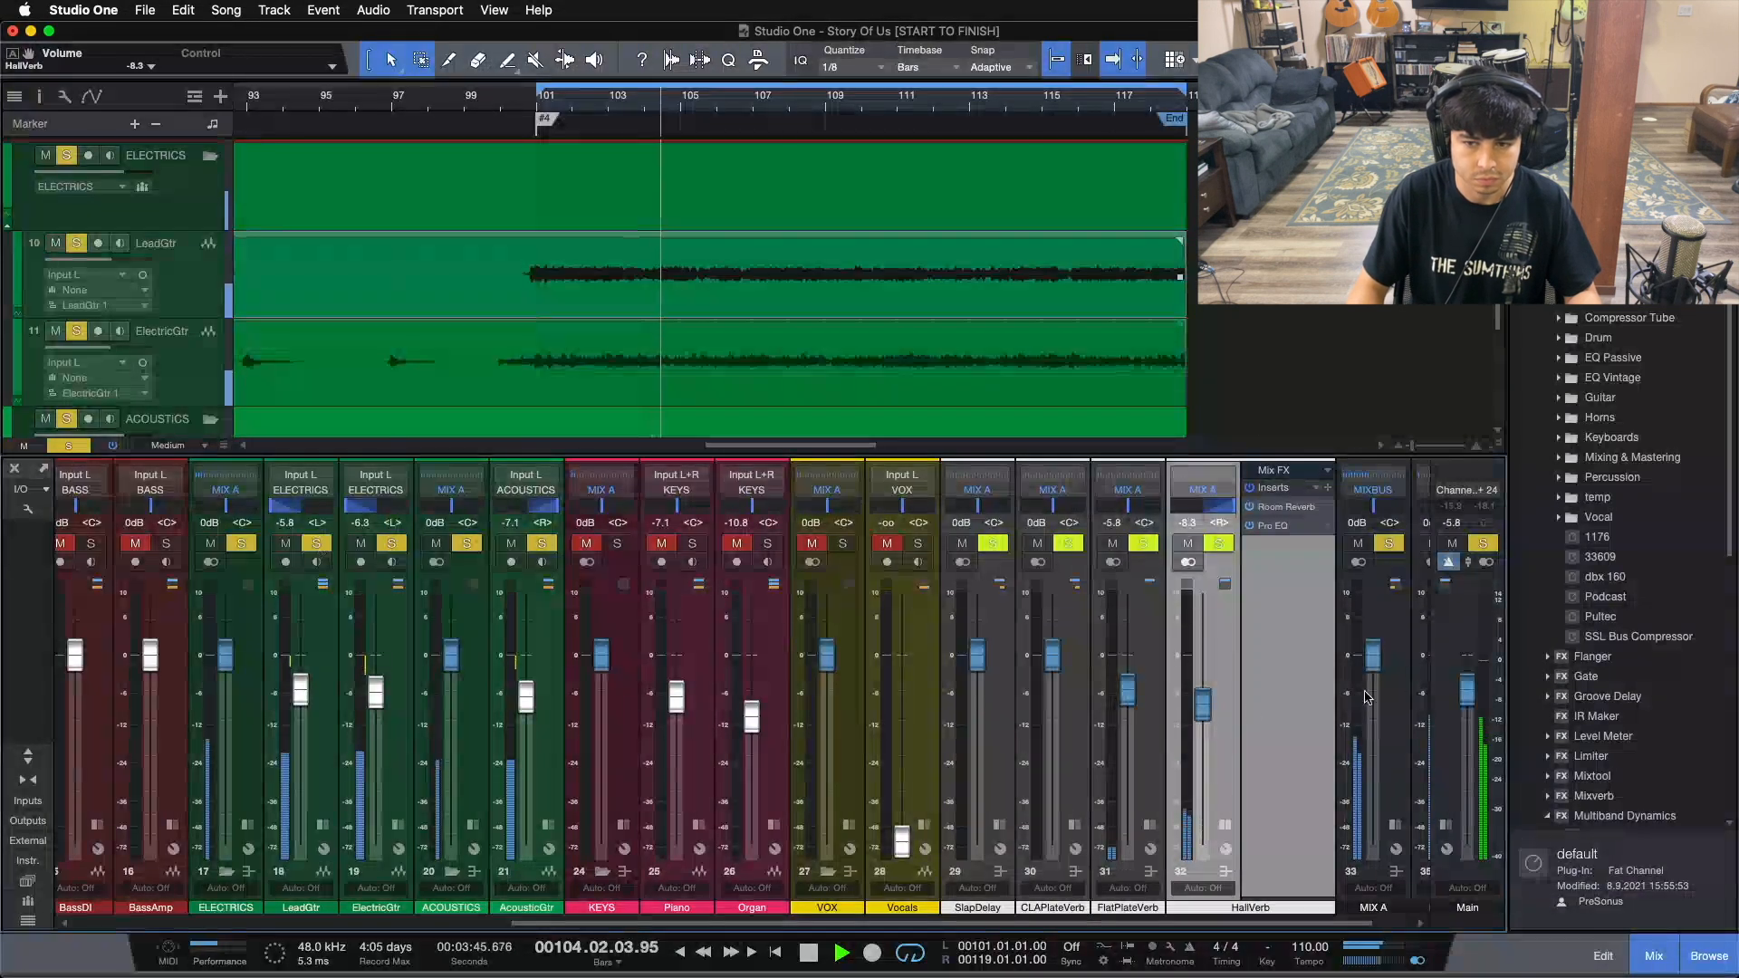
{"action": "scroll", "coordinate": [1206, 697], "scroll_direction": "up", "scroll_amount": 1}
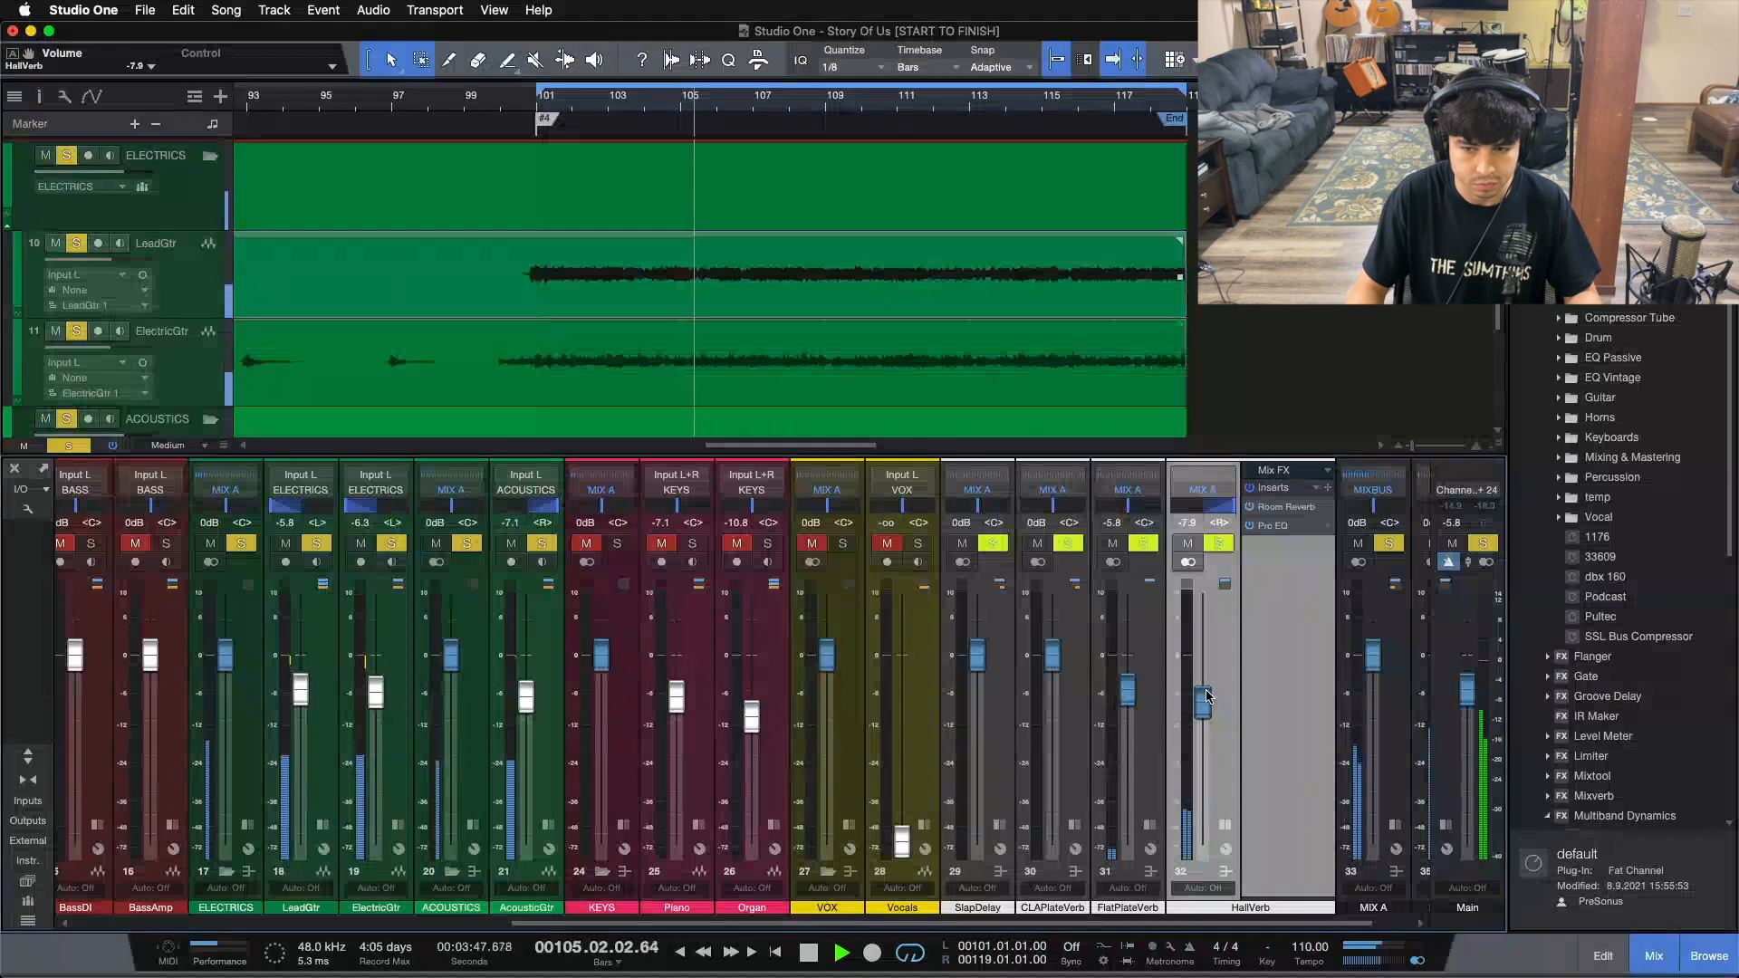
Step: Expand LeadGtr, add Piano and Organ to the soloed channels and mute the HallVerb send to compare the sound without reverb
{"action": "left_click", "coordinate": [324, 825]}
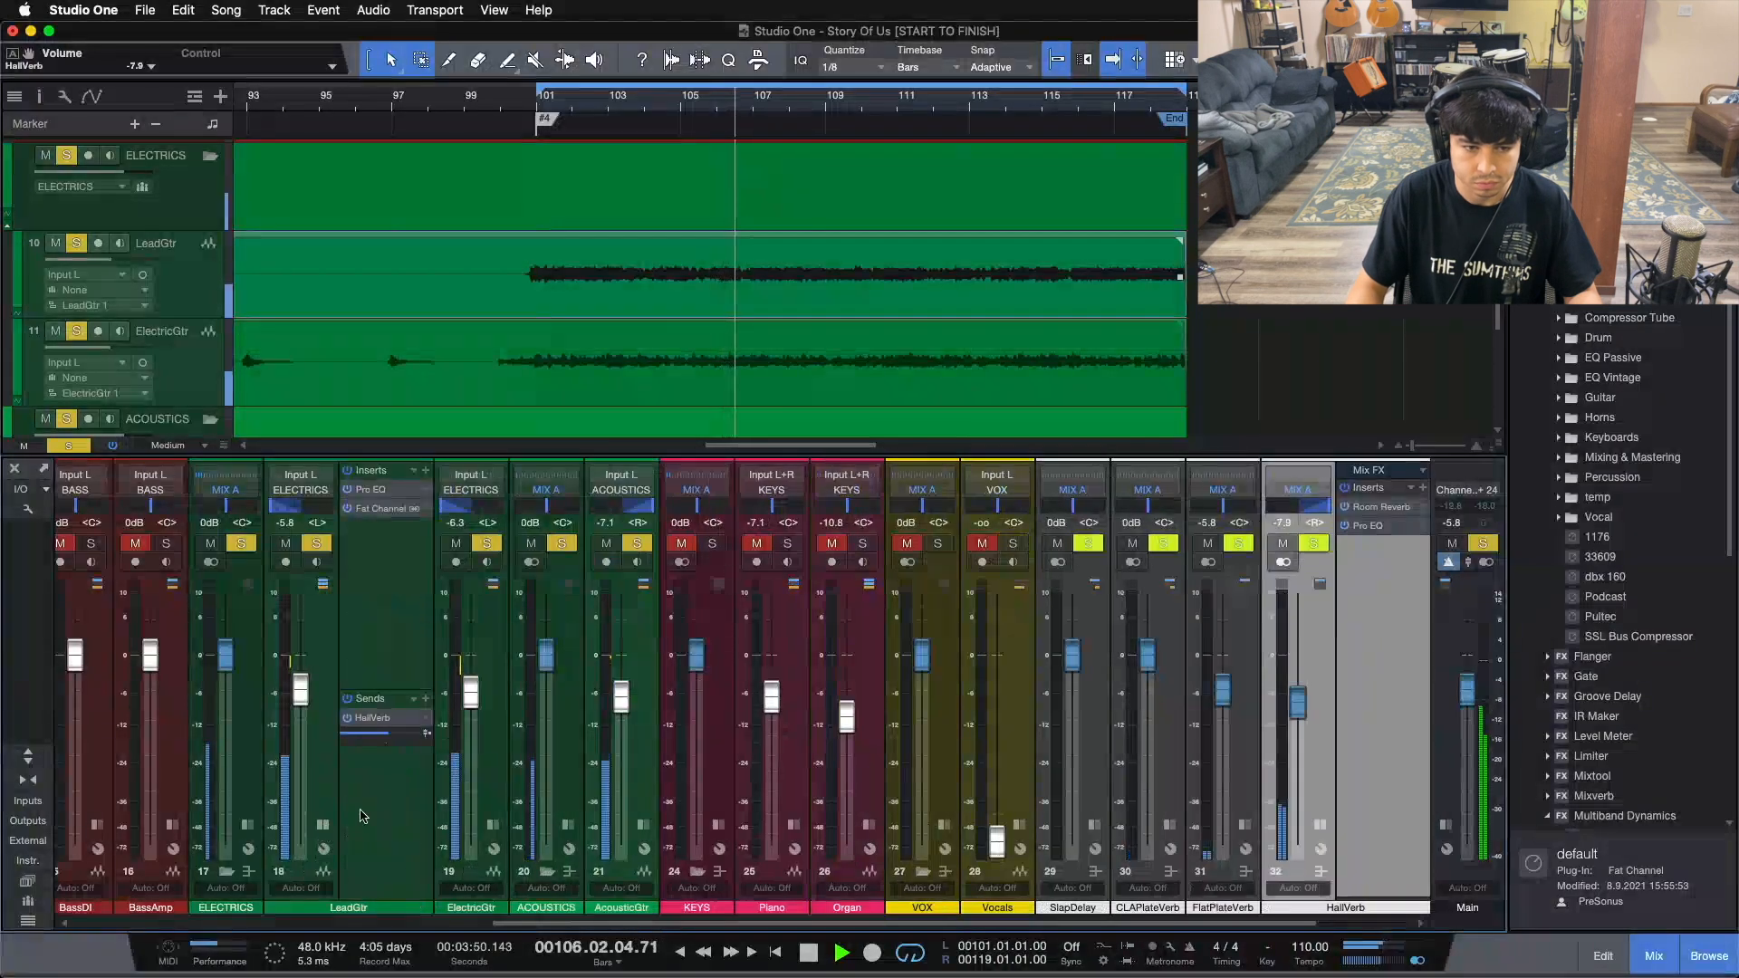
{"action": "left_click", "coordinate": [347, 719]}
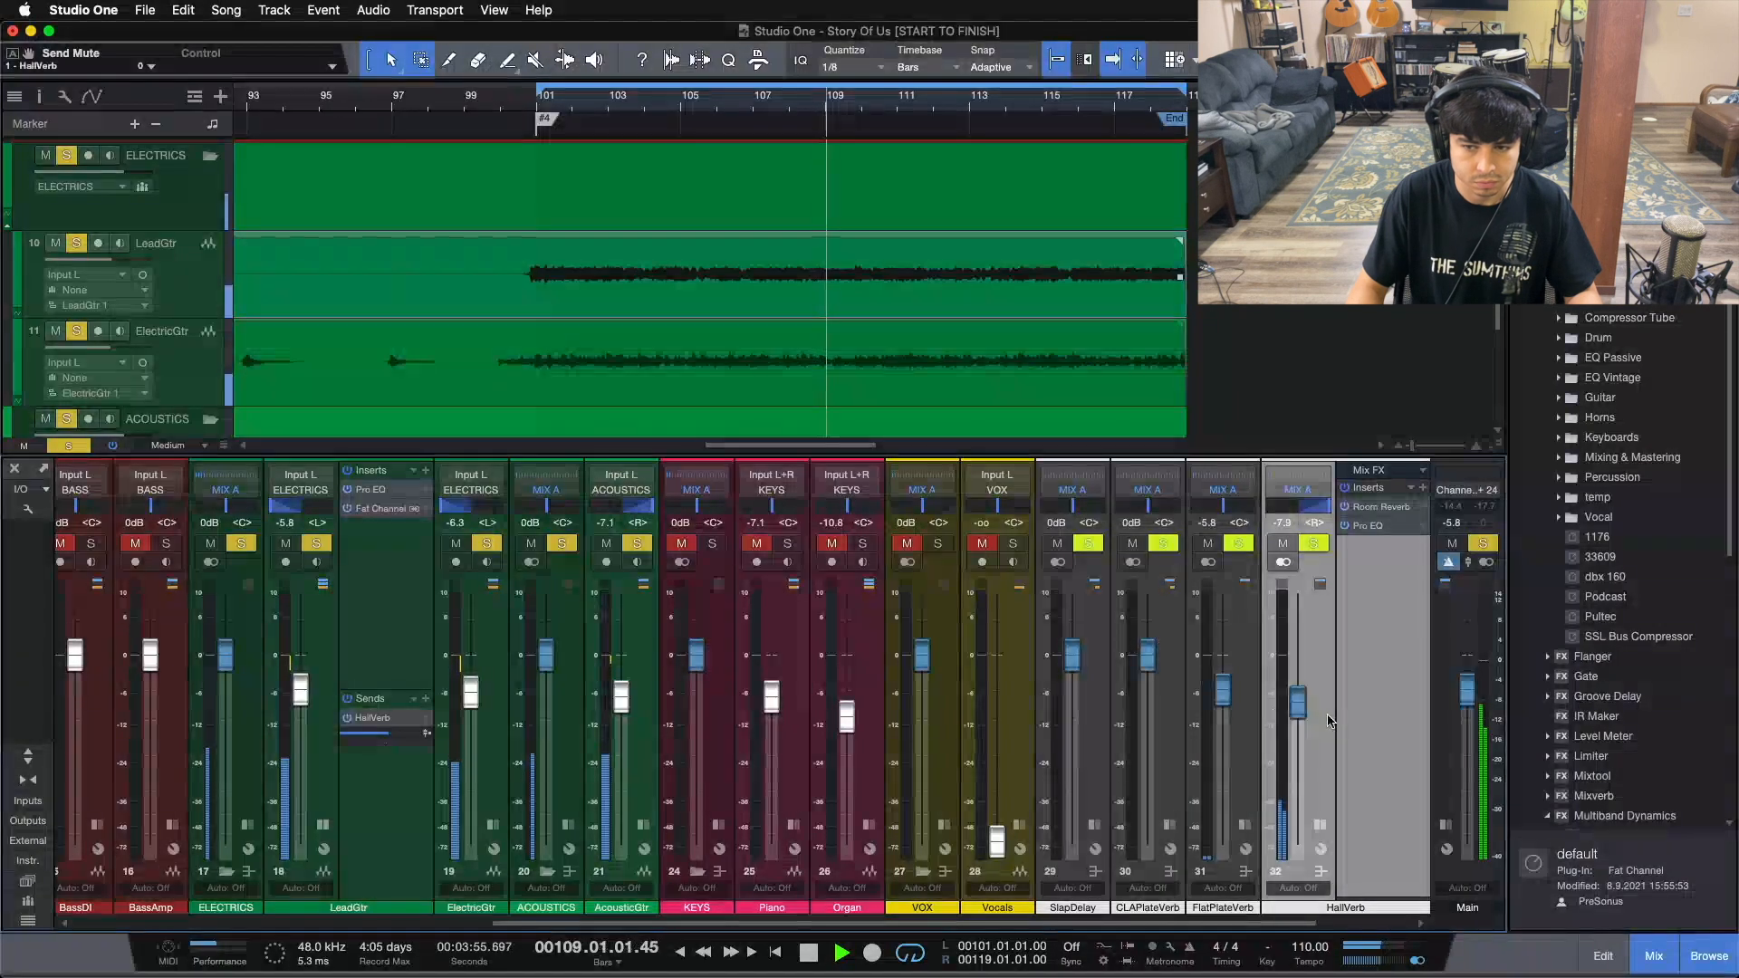
{"action": "left_click", "coordinate": [756, 542]}
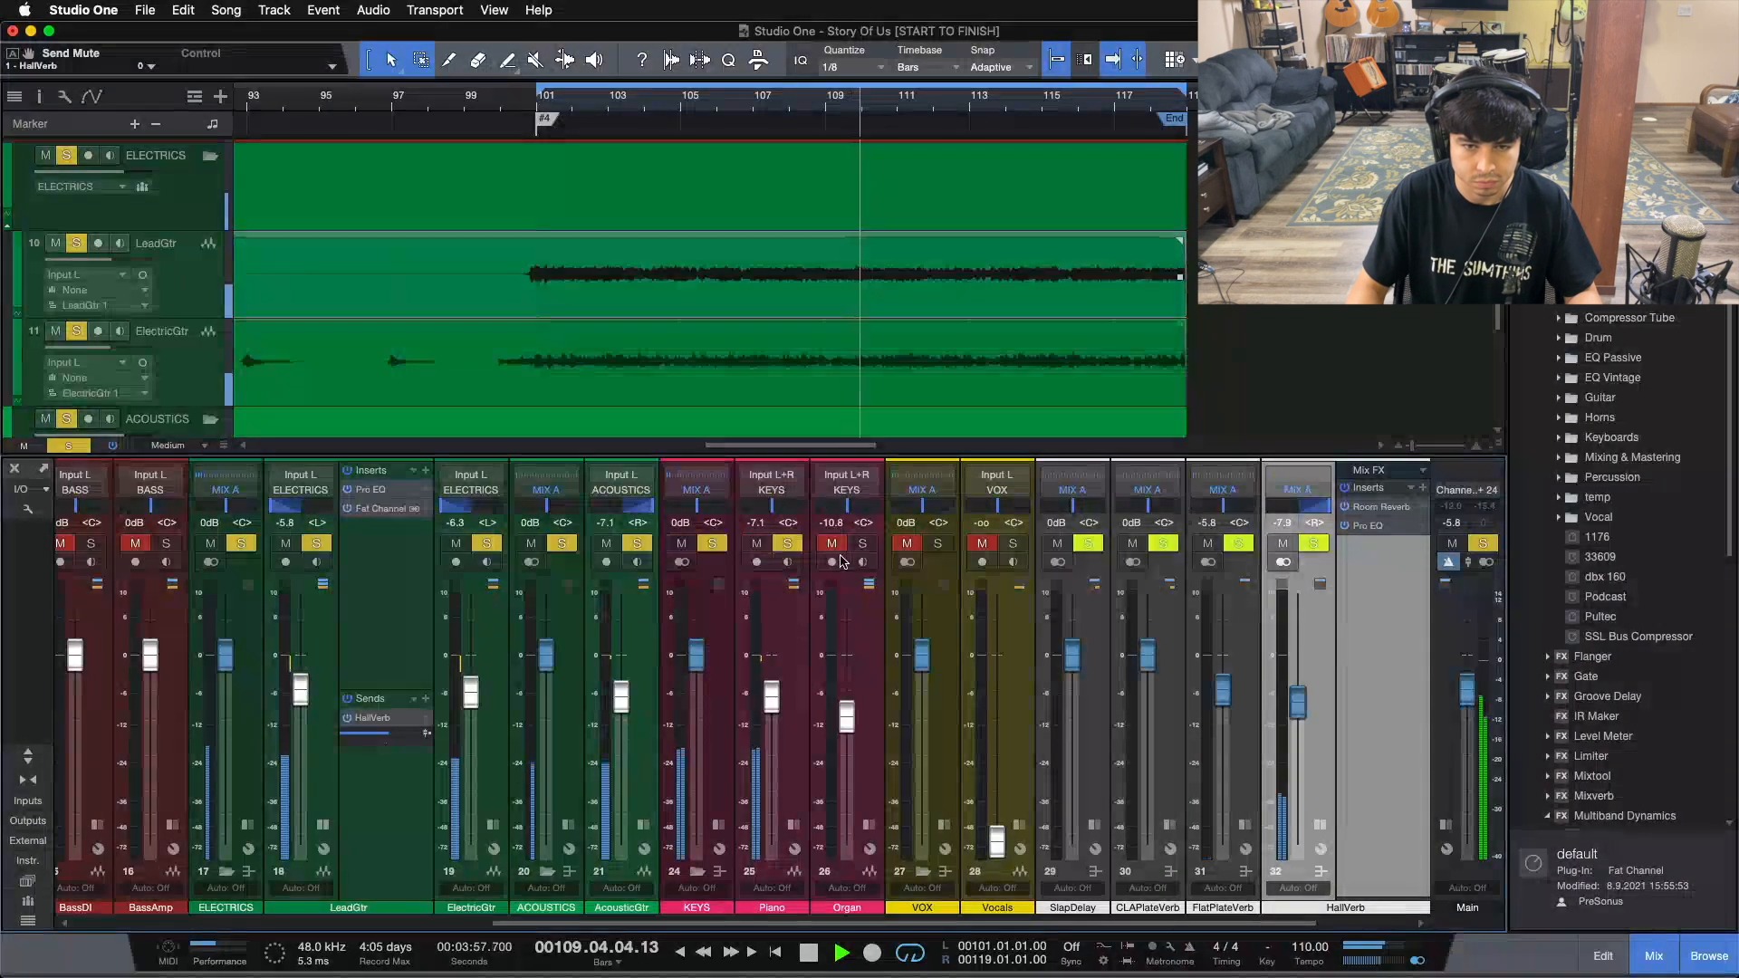
{"action": "left_click", "coordinate": [347, 718]}
{"action": "key", "text": "b"}
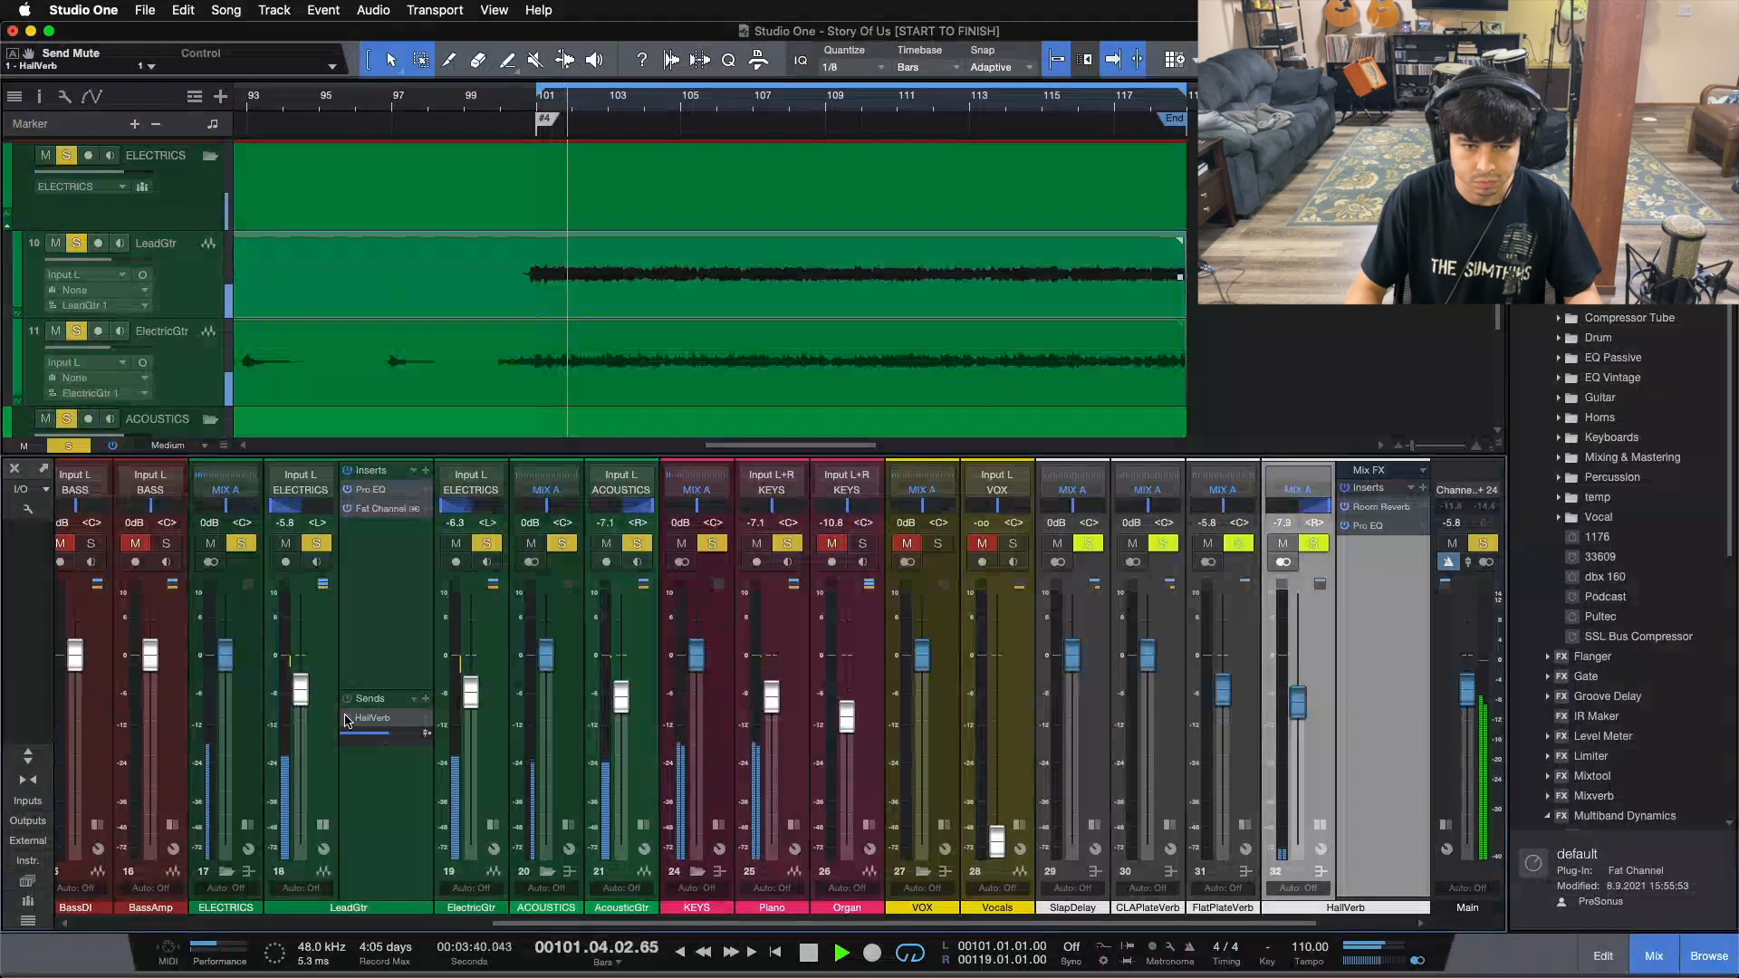
Step: Raise the HallVerb volume to -7.5 dB, clear all solos and collapse the expanded LeadGtr and HallVerb channels
{"action": "left_click_drag", "start_coordinate": [1298, 703], "coordinate": [1299, 699]}
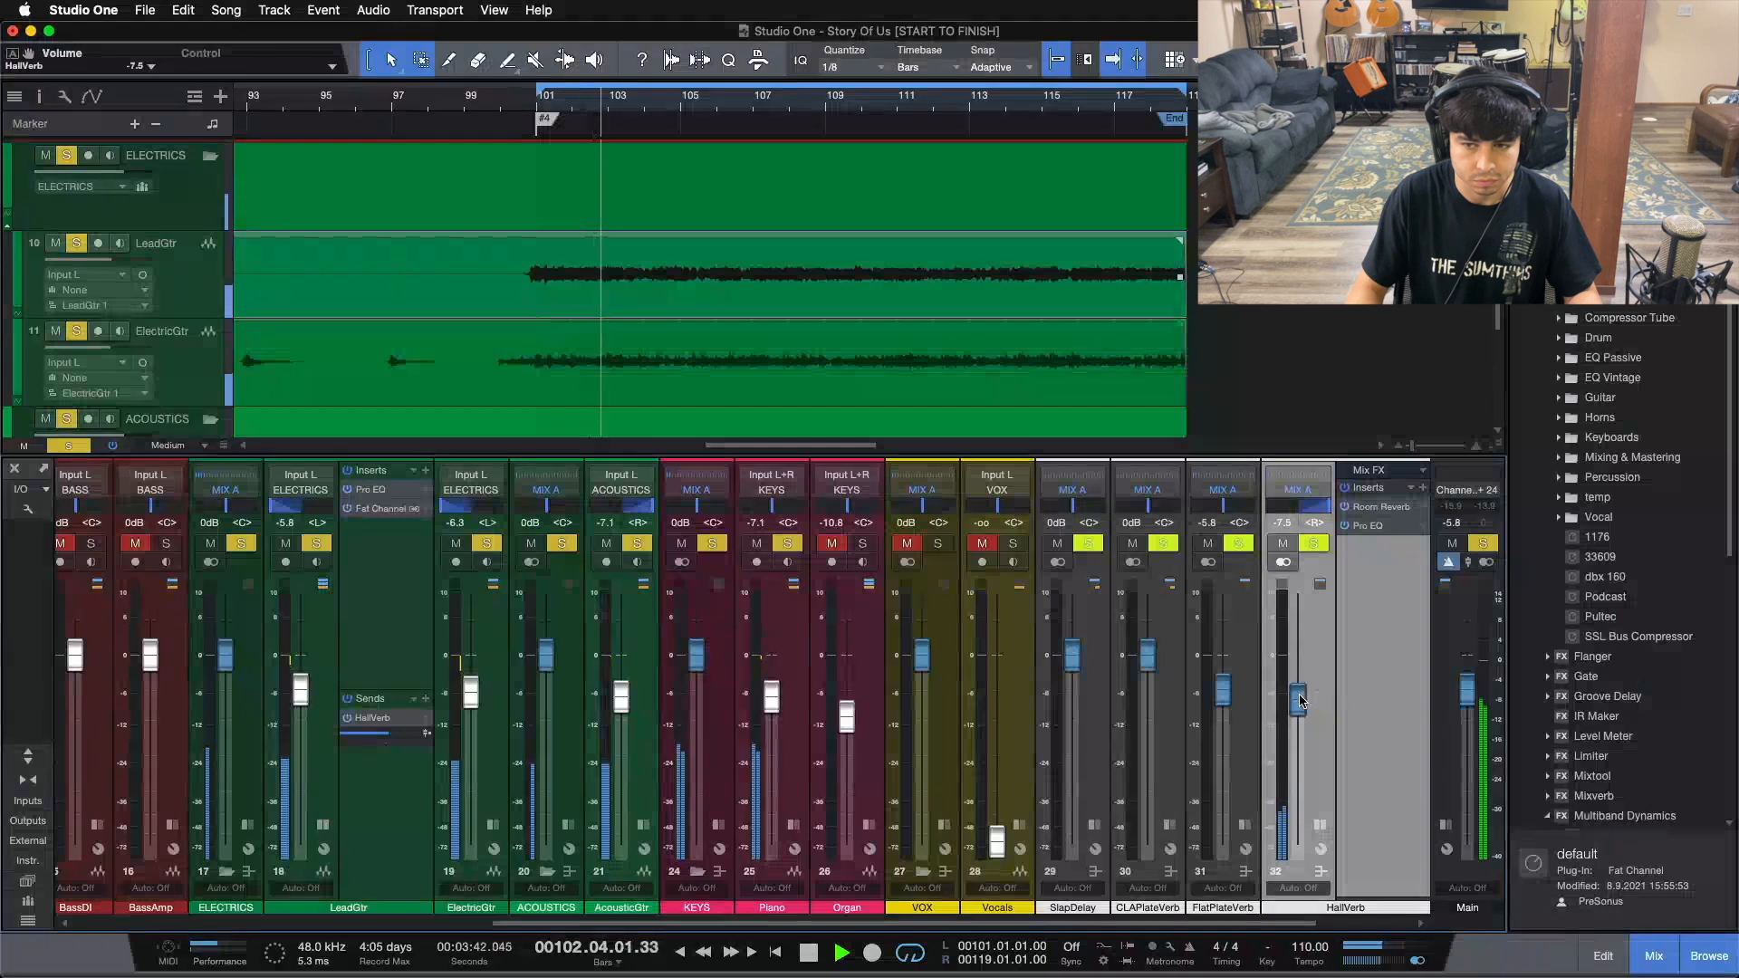
{"action": "key", "text": "shift+s"}
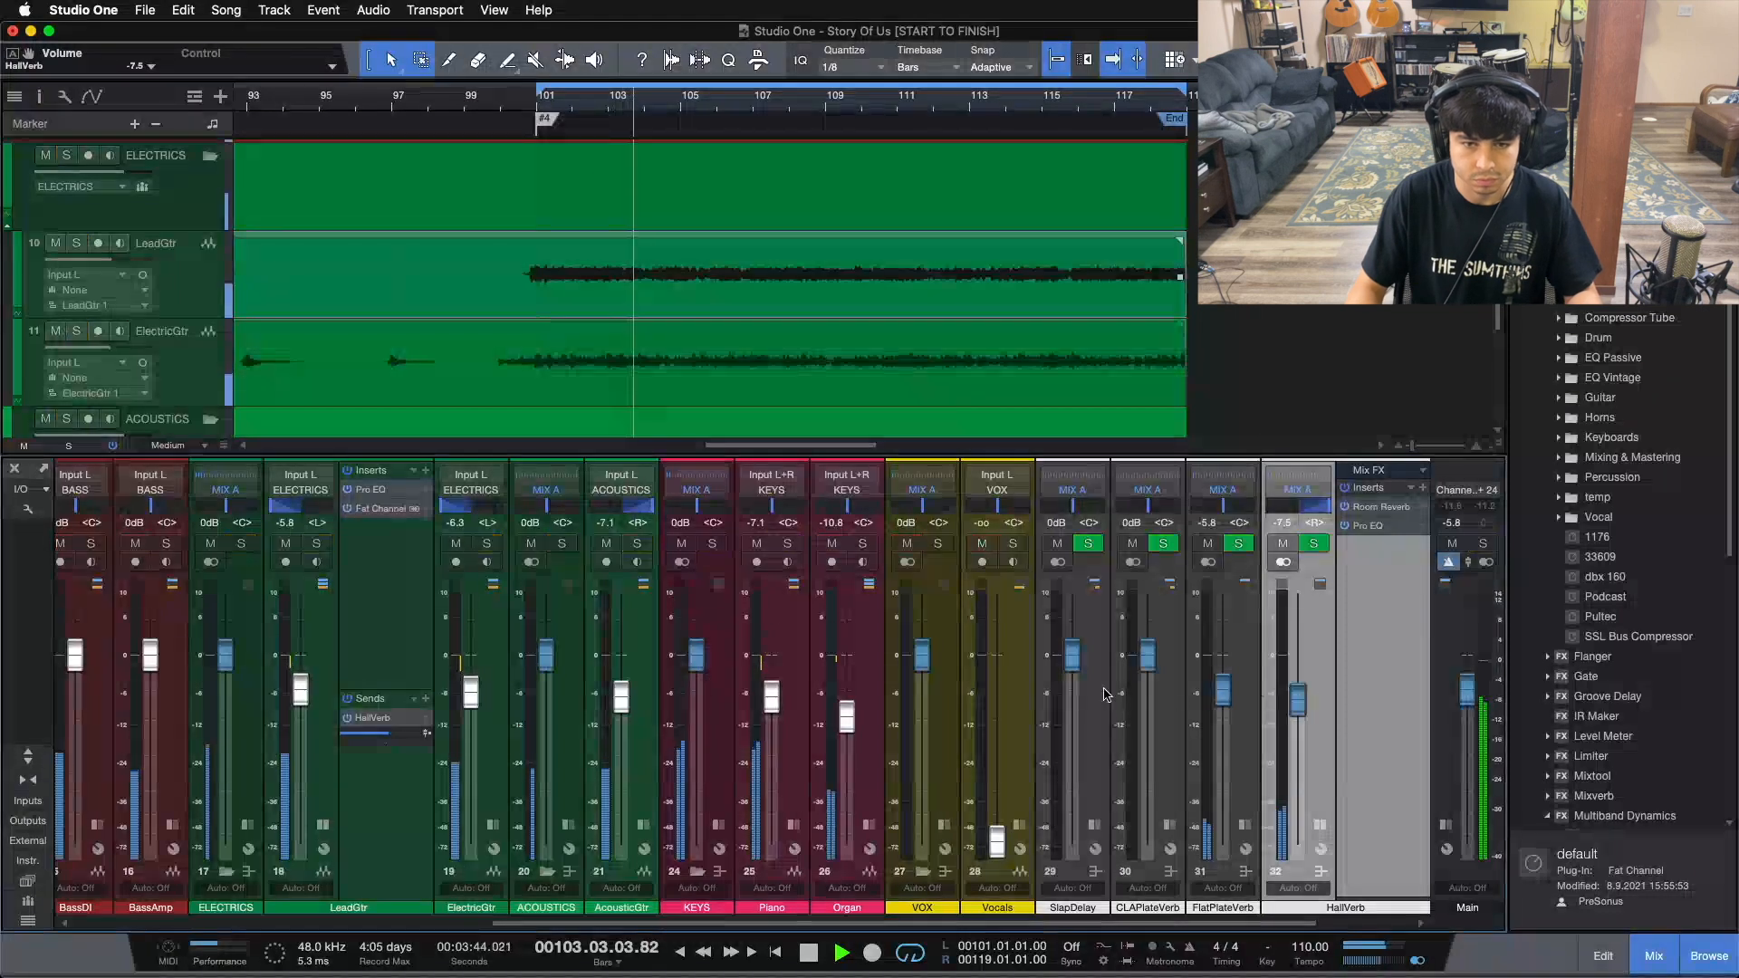
{"action": "left_click", "coordinate": [322, 824]}
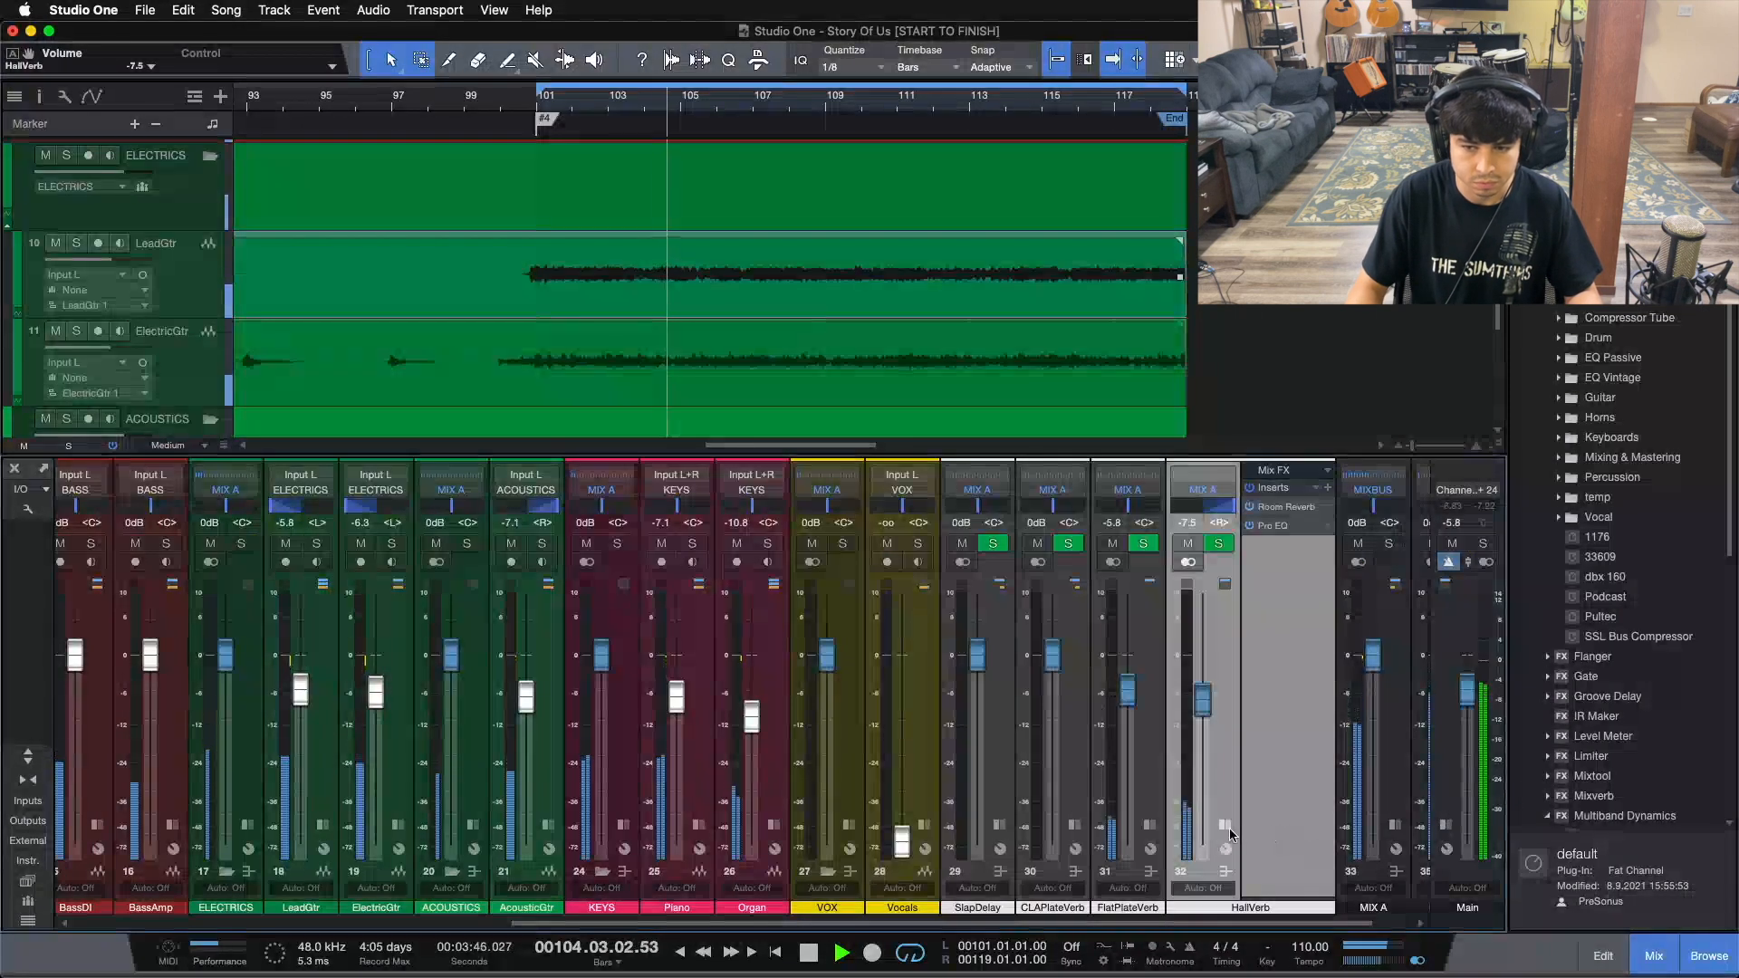
{"action": "left_click", "coordinate": [1225, 828]}
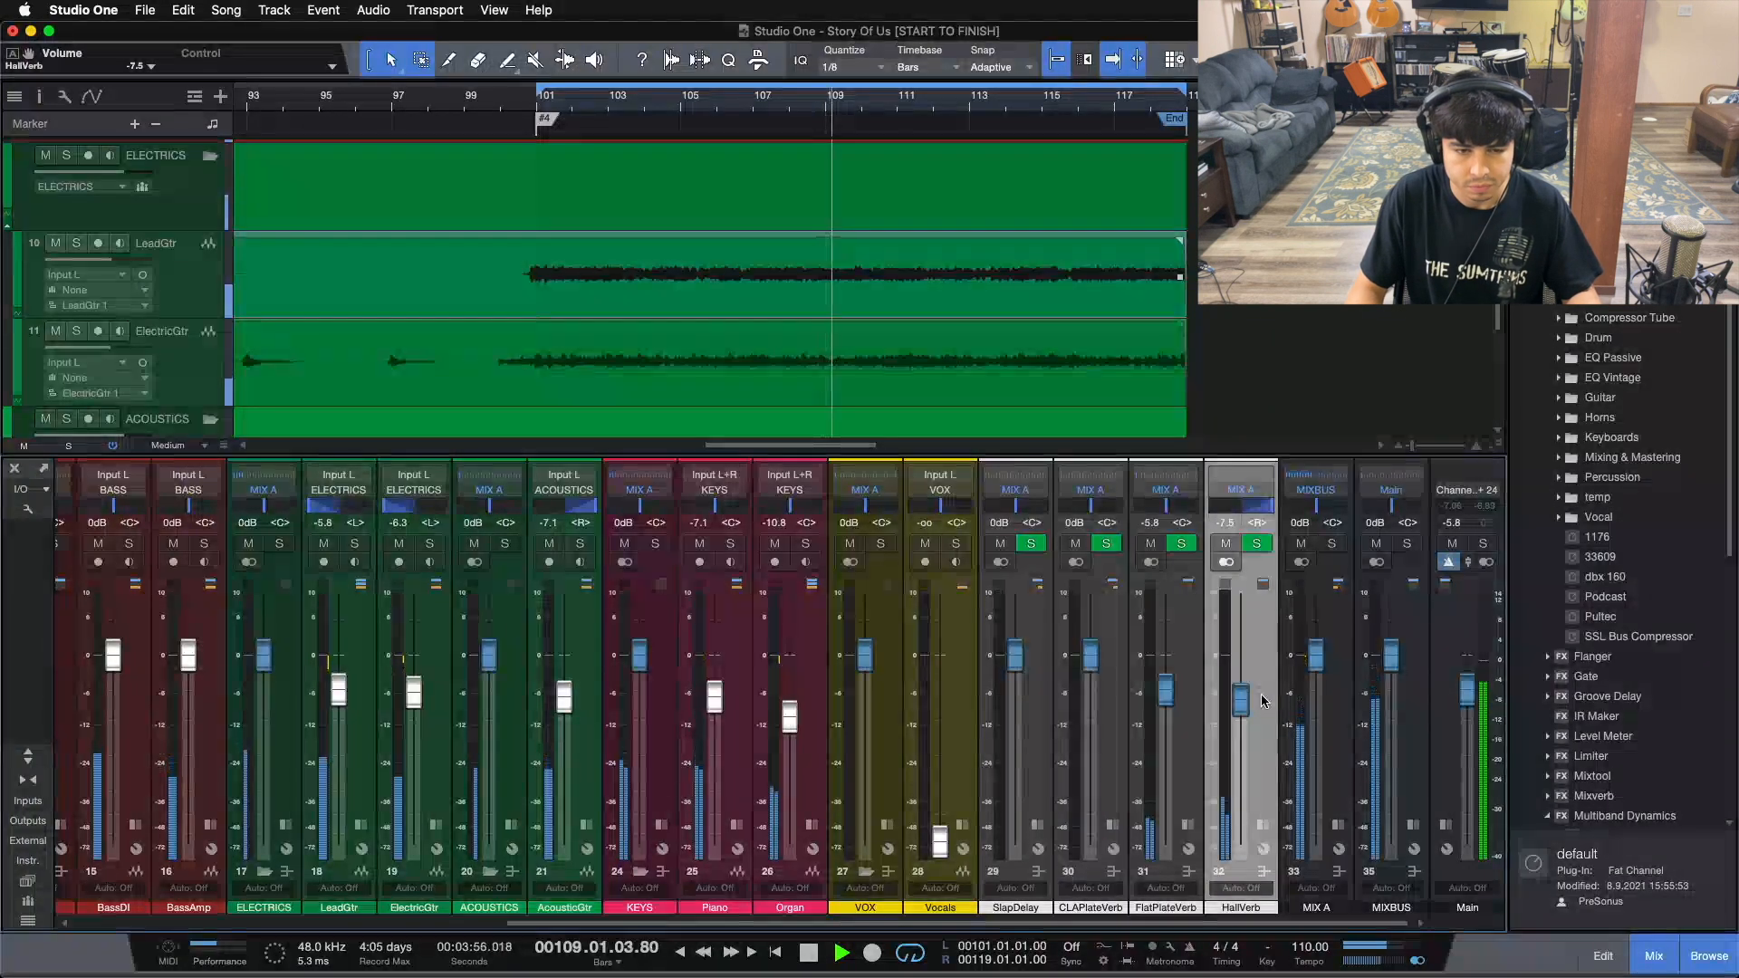
{"action": "key", "text": "space"}
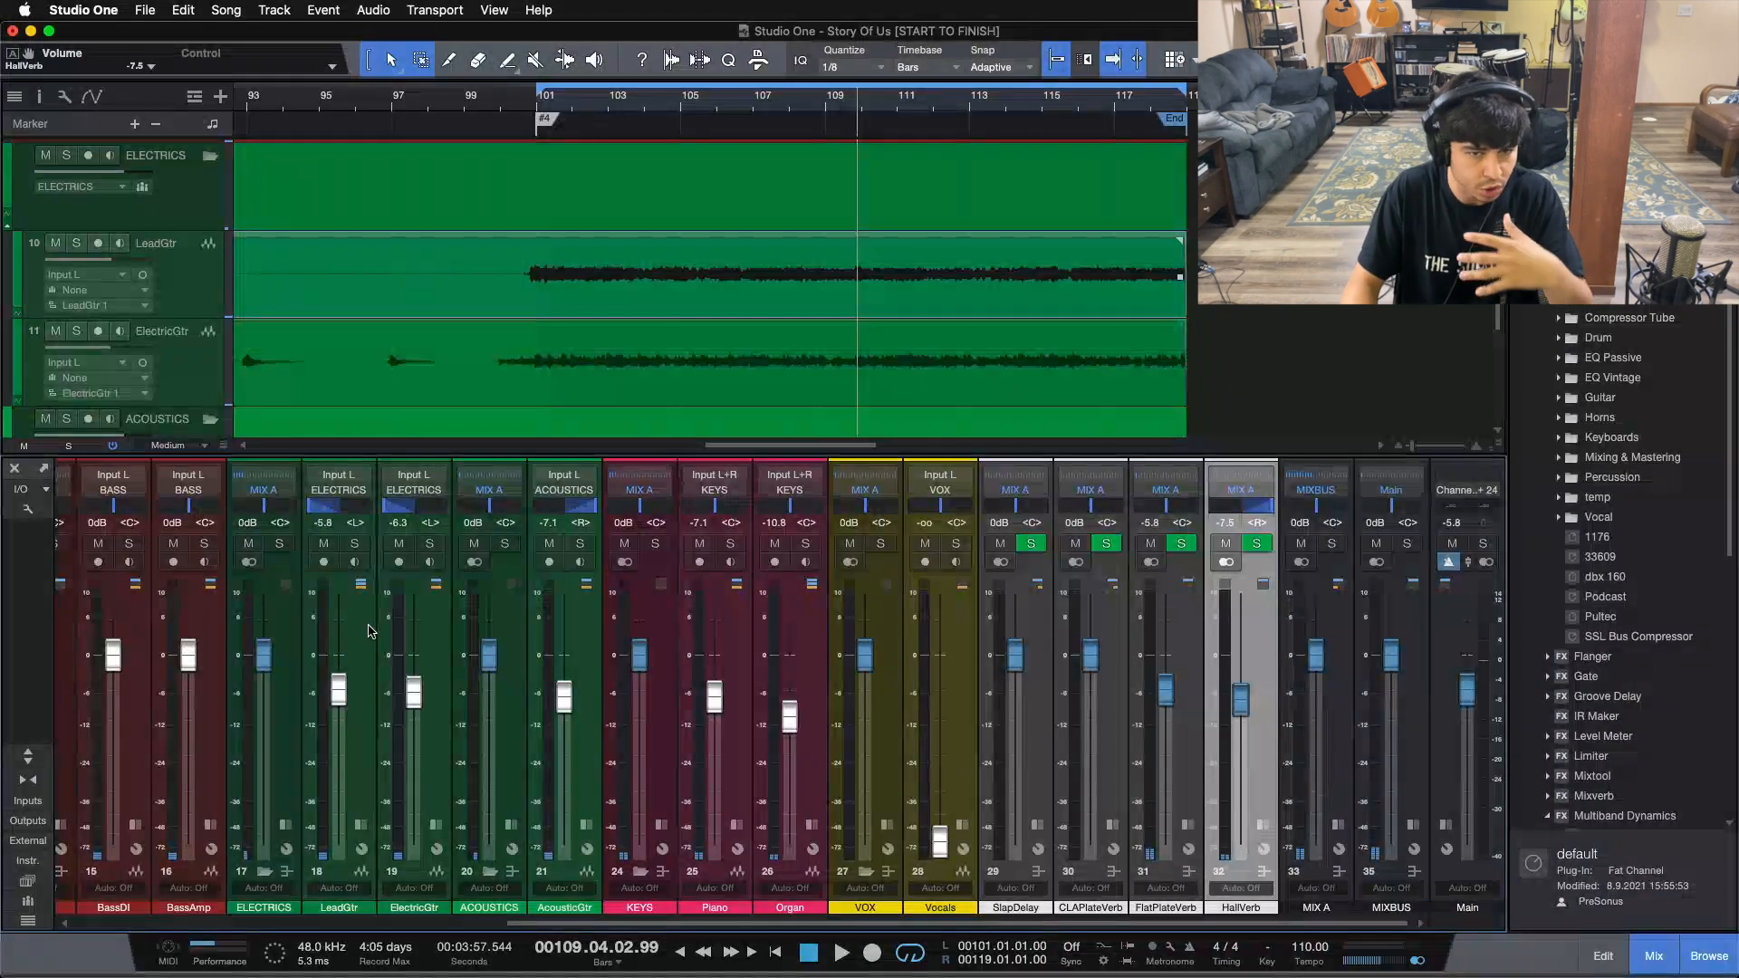
Step: Solo ElectricGtr and AcousticGtr together and return the playhead to the start of the section at bar 101
{"action": "left_click", "coordinate": [440, 674]}
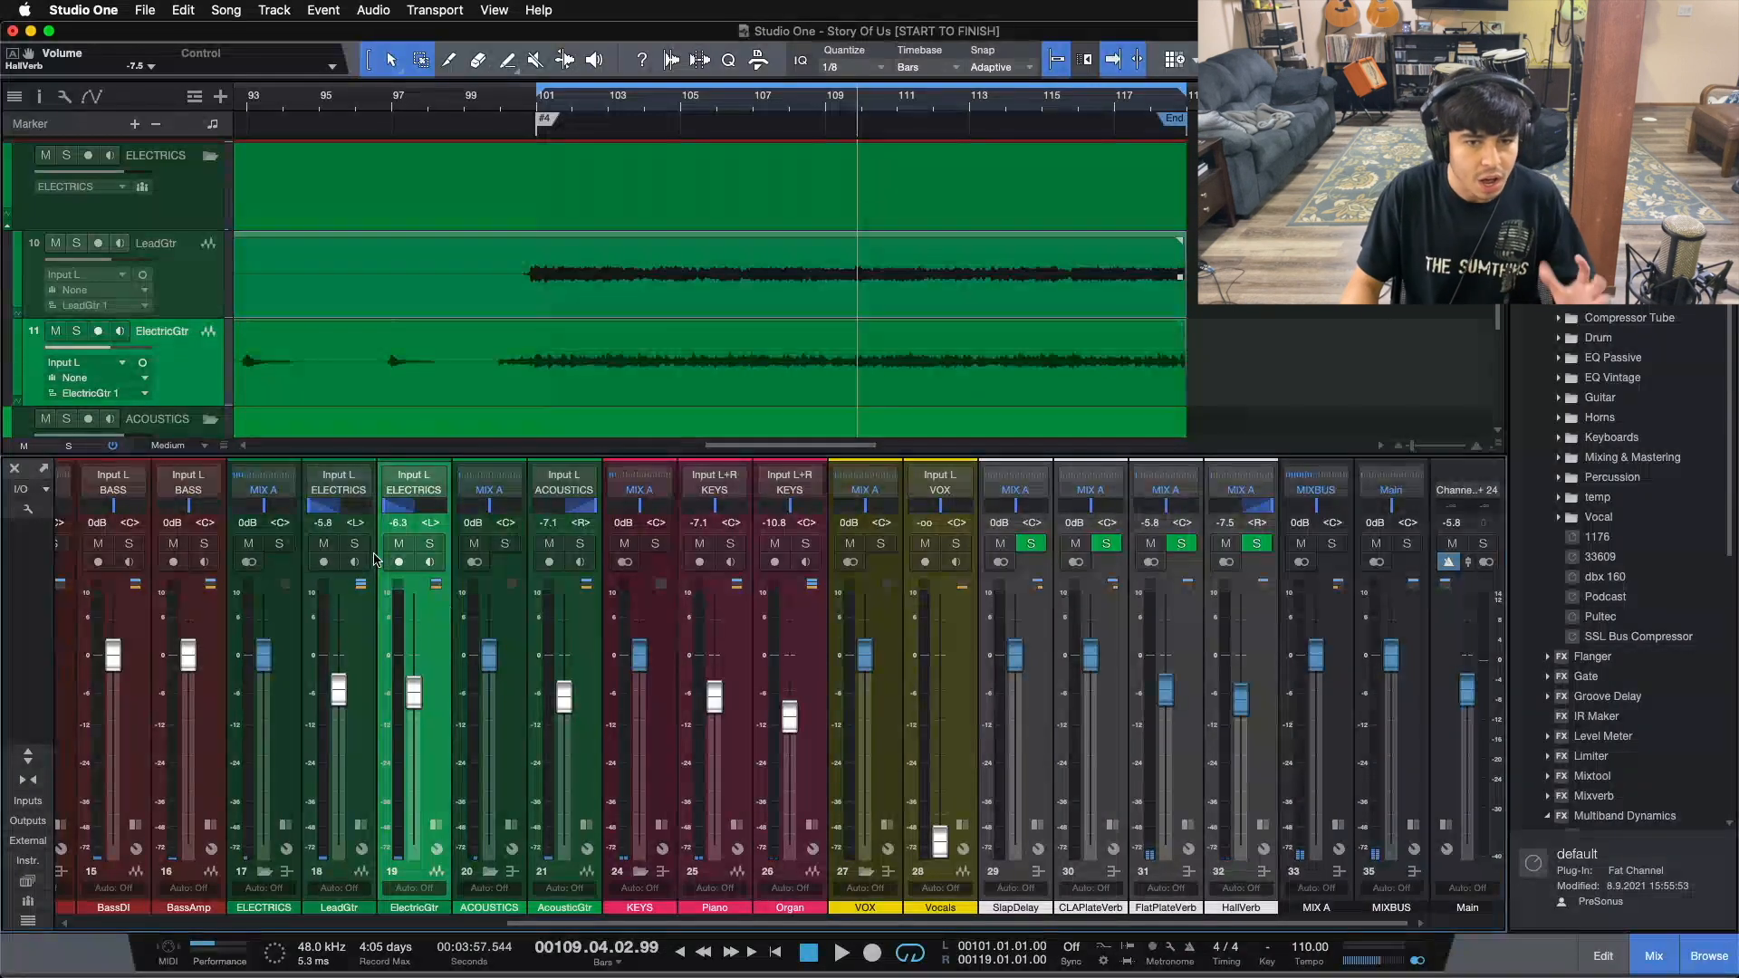
{"action": "left_click", "coordinate": [425, 546]}
{"action": "left_click", "coordinate": [580, 543]}
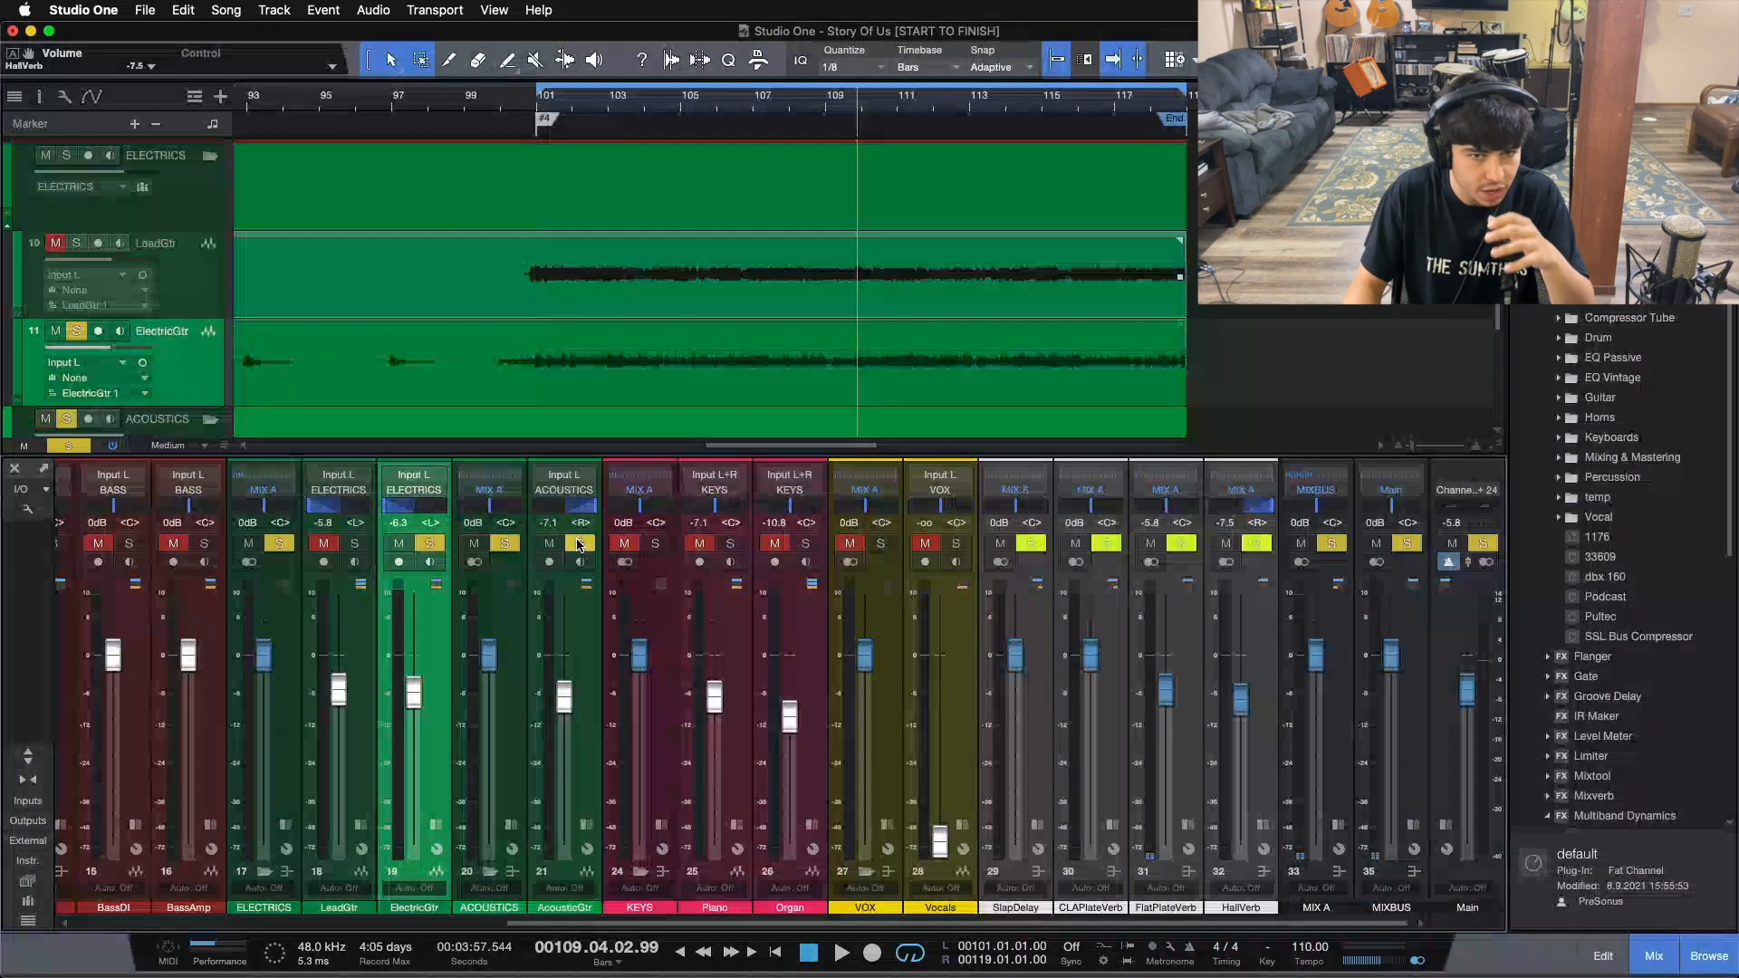
{"action": "left_click", "coordinate": [738, 629]}
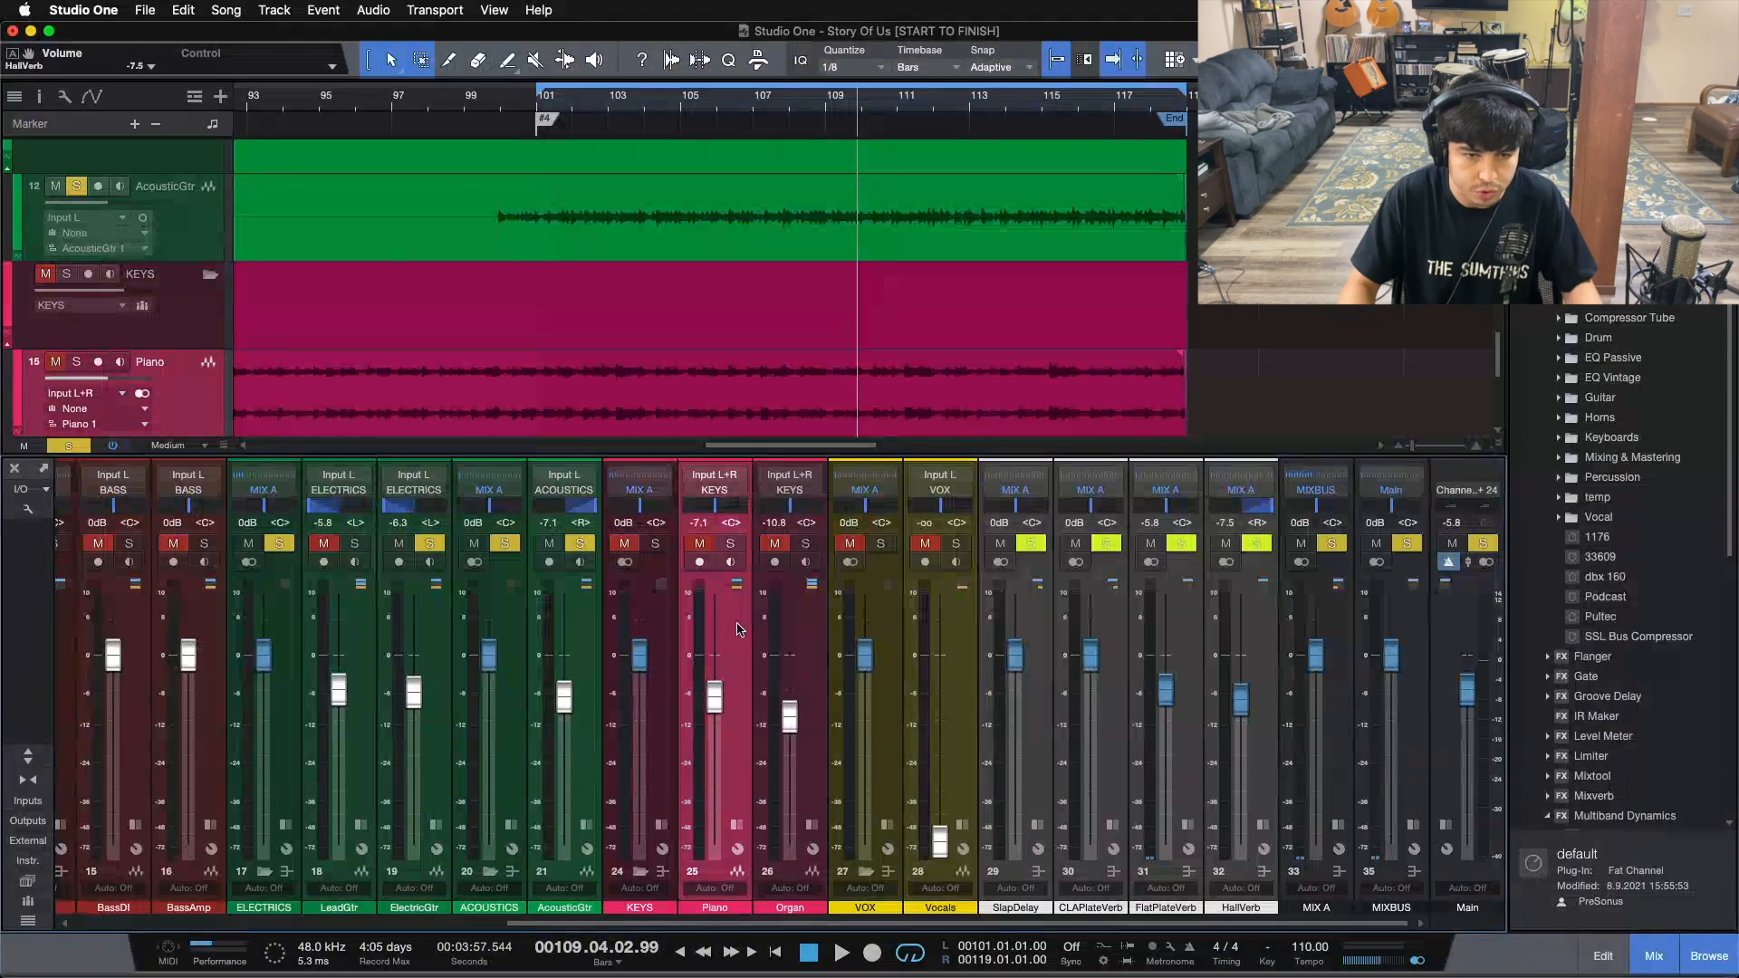
{"action": "left_click", "coordinate": [435, 761]}
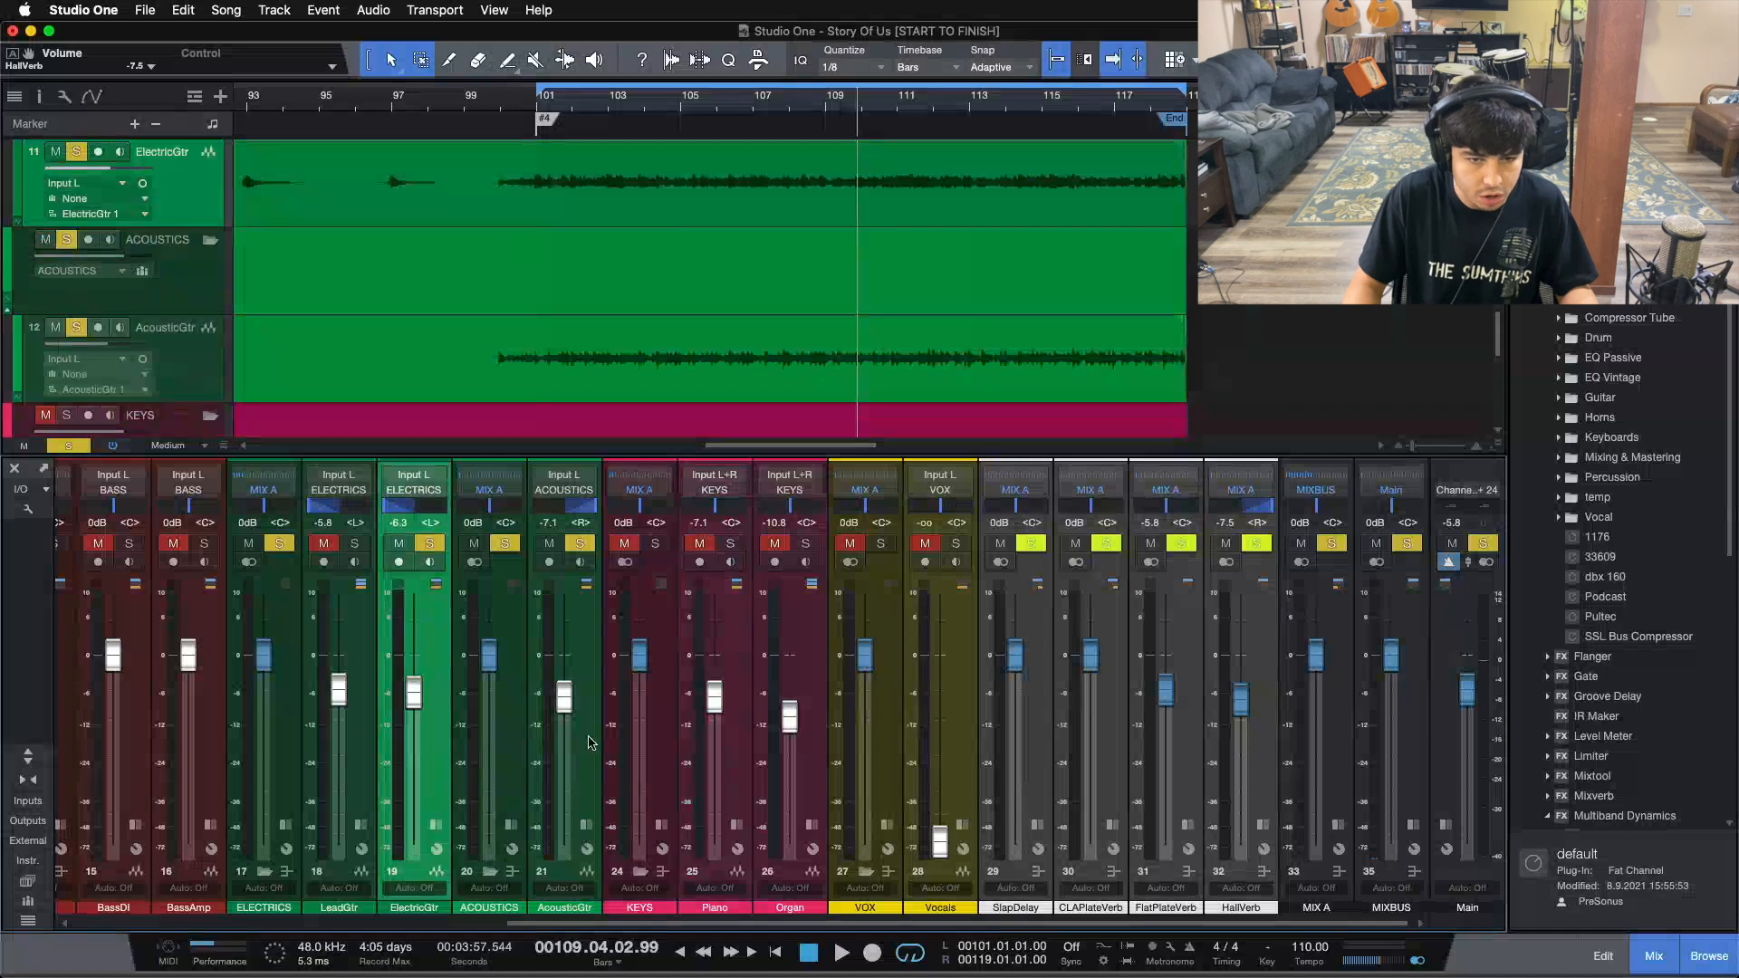
{"action": "left_click", "coordinate": [589, 742]}
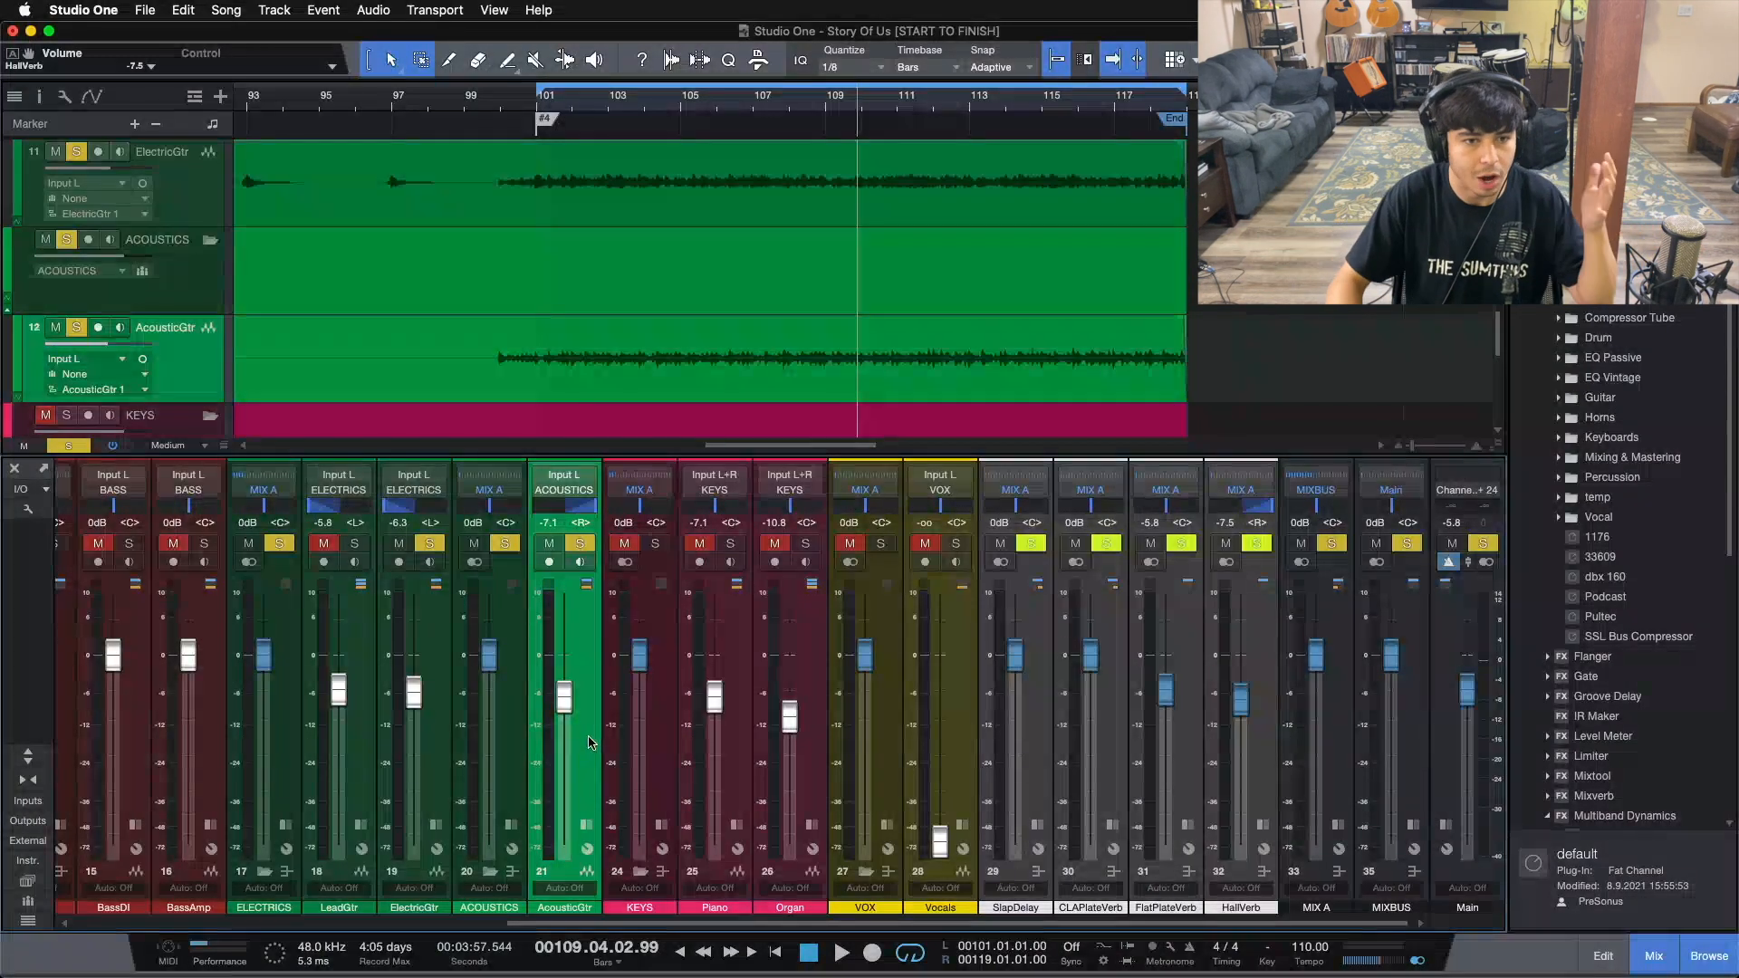
{"action": "key", "text": "space"}
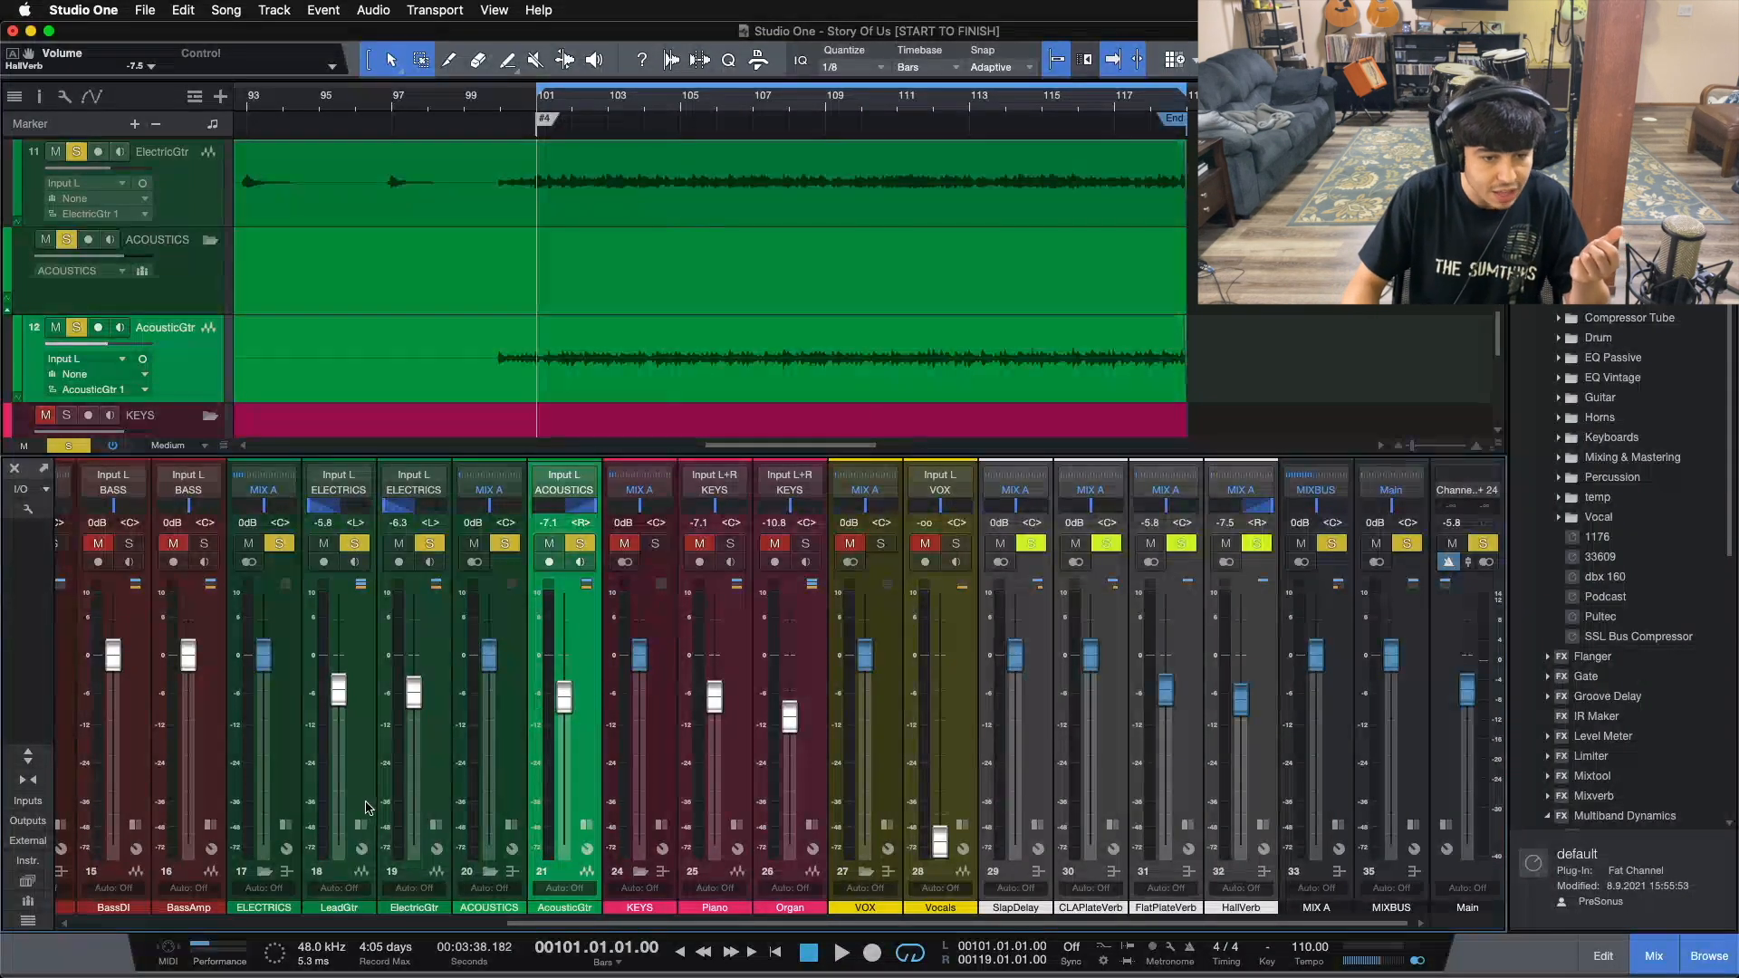
Step: Expand LeadGtr, include it in the solo and switch its HallVerb send on and off during playback to compare the width
{"action": "left_click", "coordinate": [365, 807]}
{"action": "double_click", "coordinate": [361, 814]}
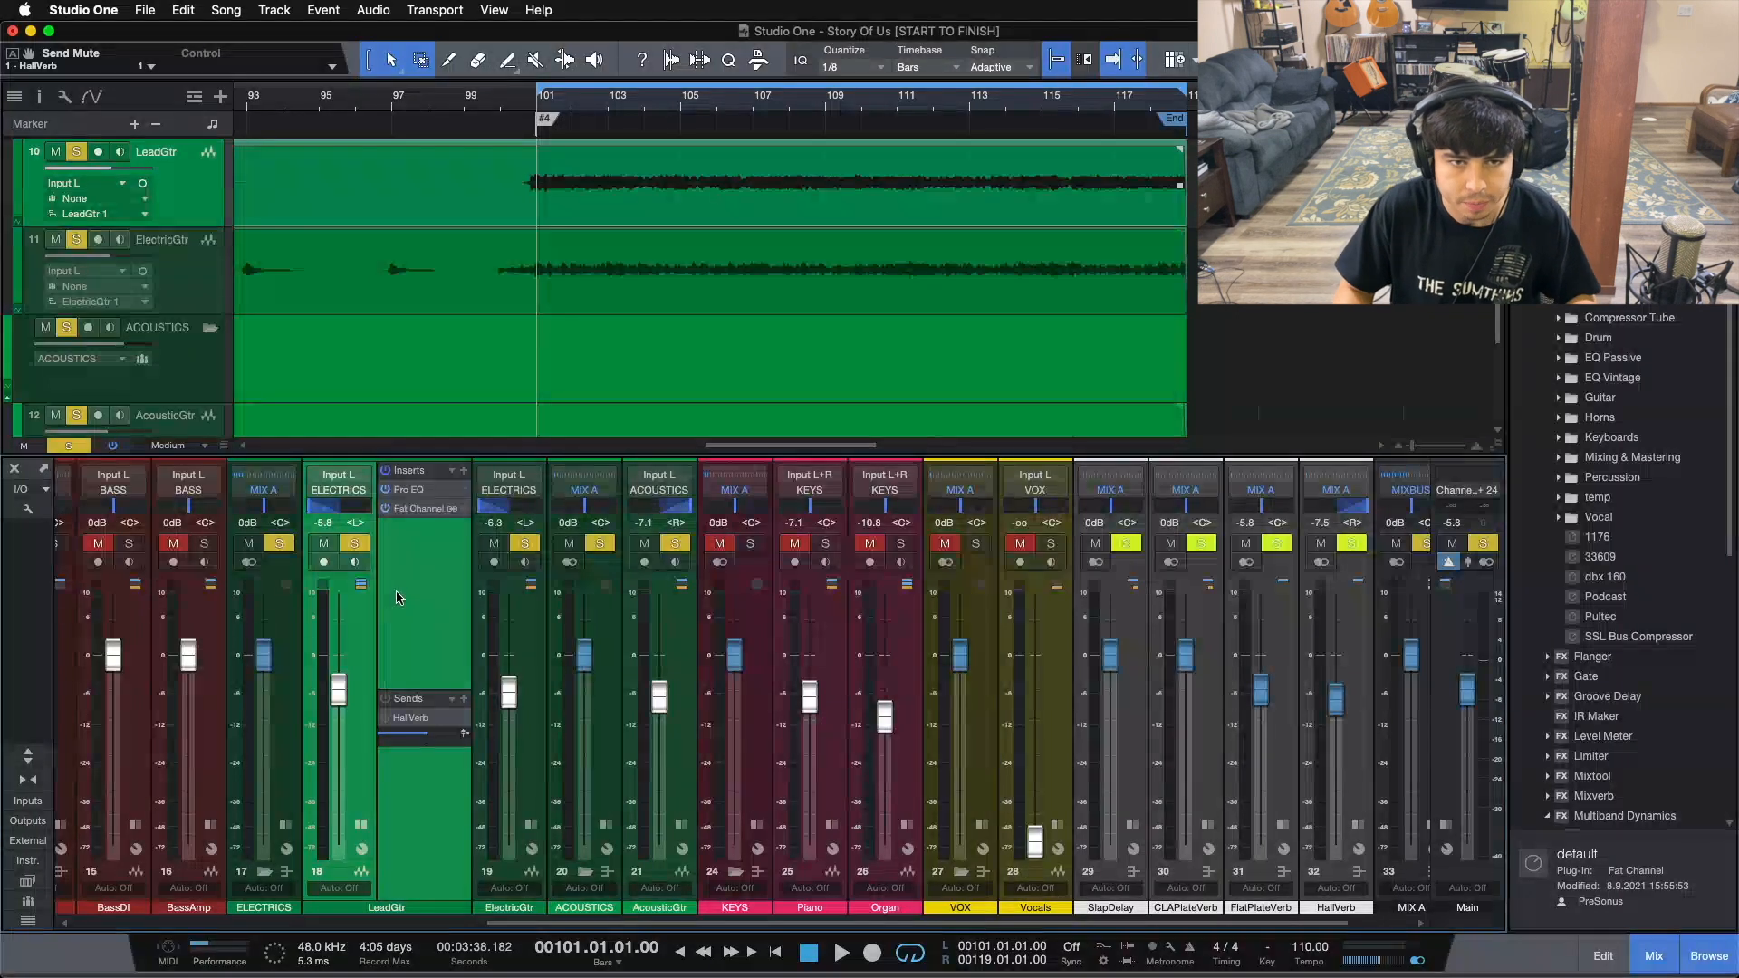
{"action": "key", "text": "space"}
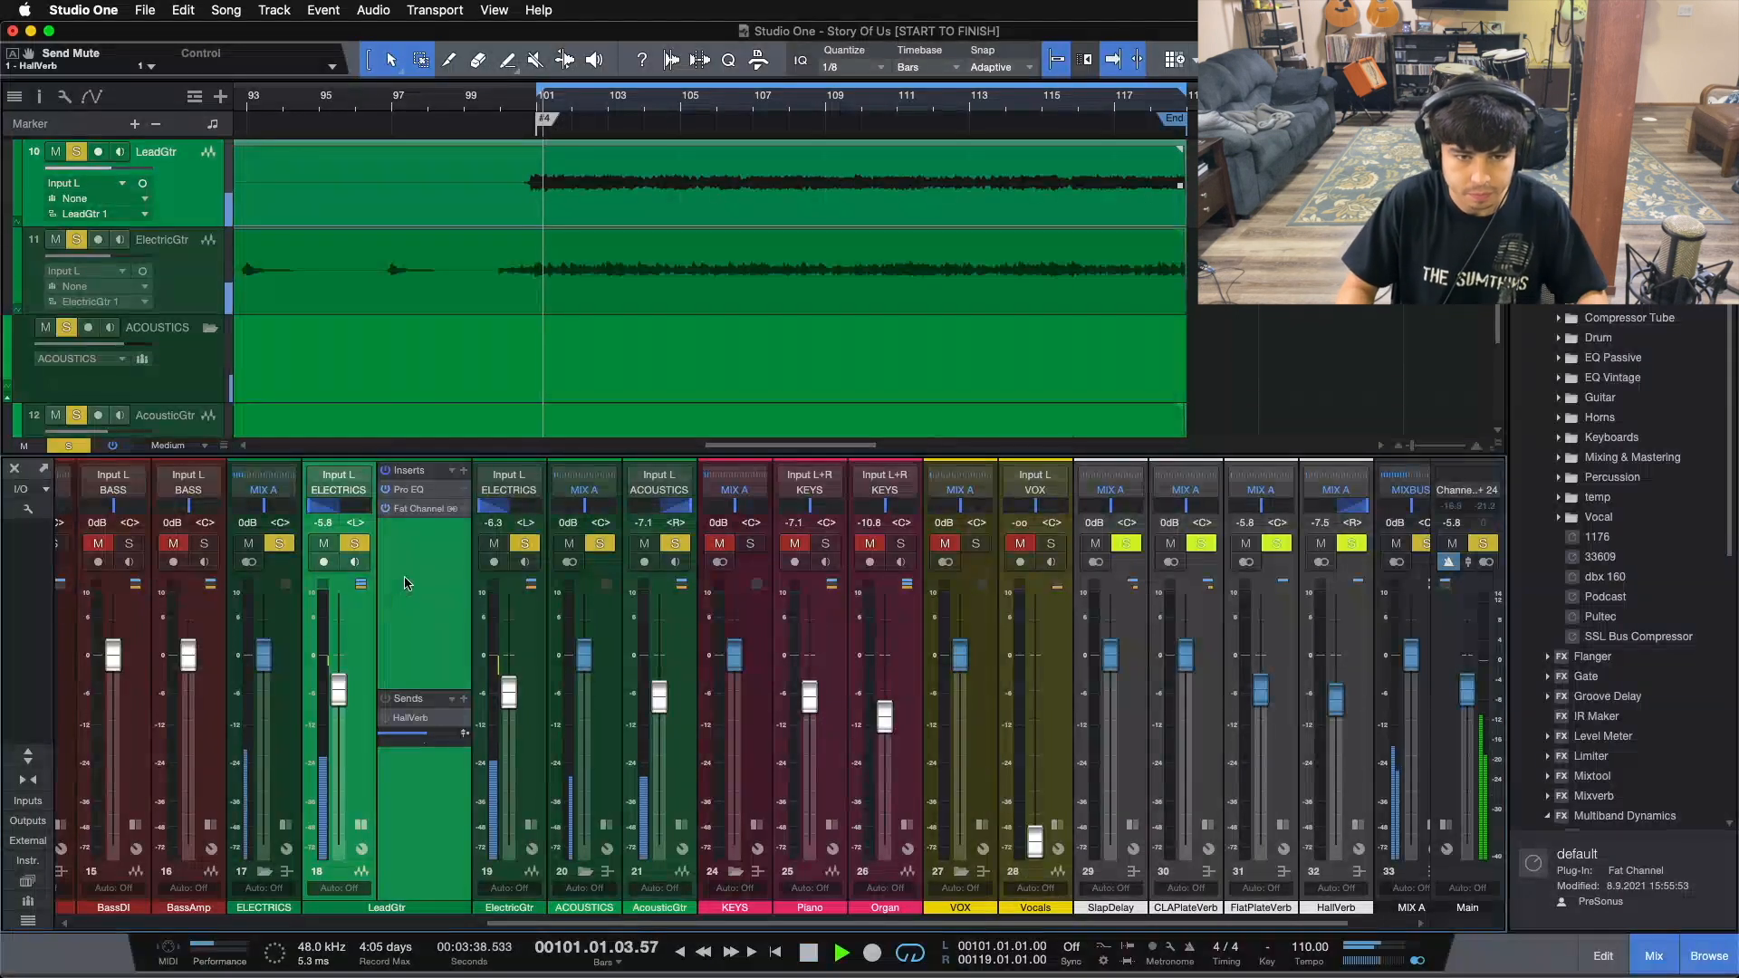
{"action": "left_click", "coordinate": [388, 721]}
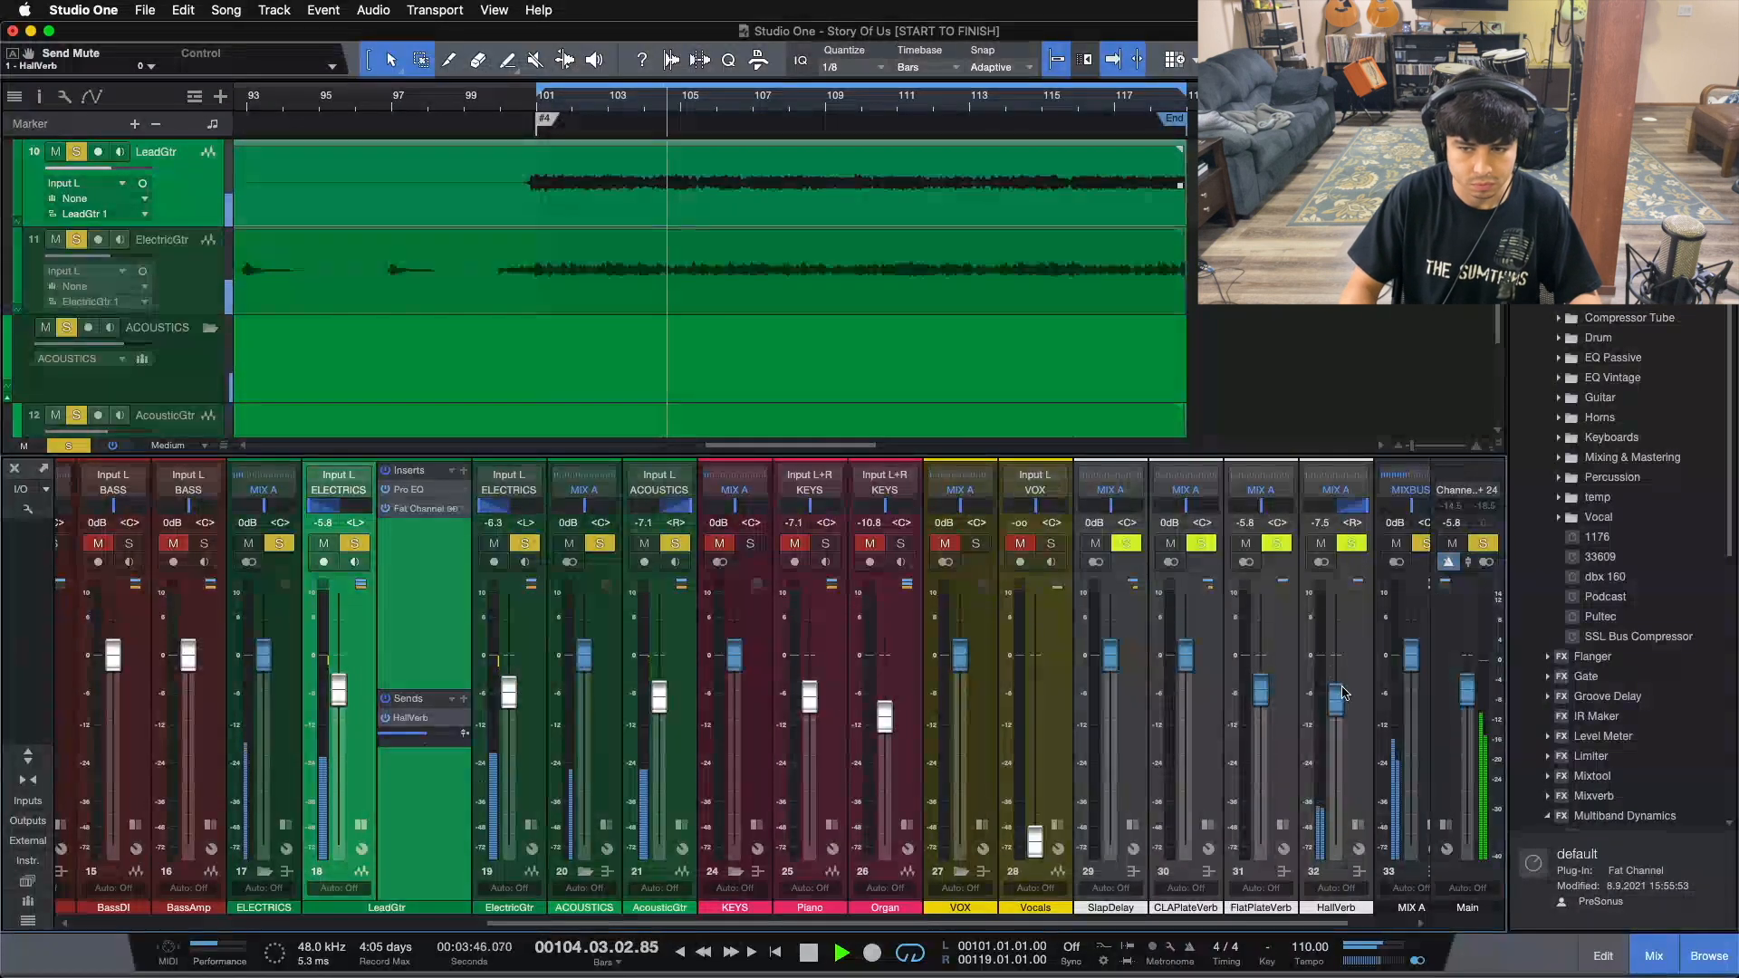
{"action": "left_click", "coordinate": [388, 721]}
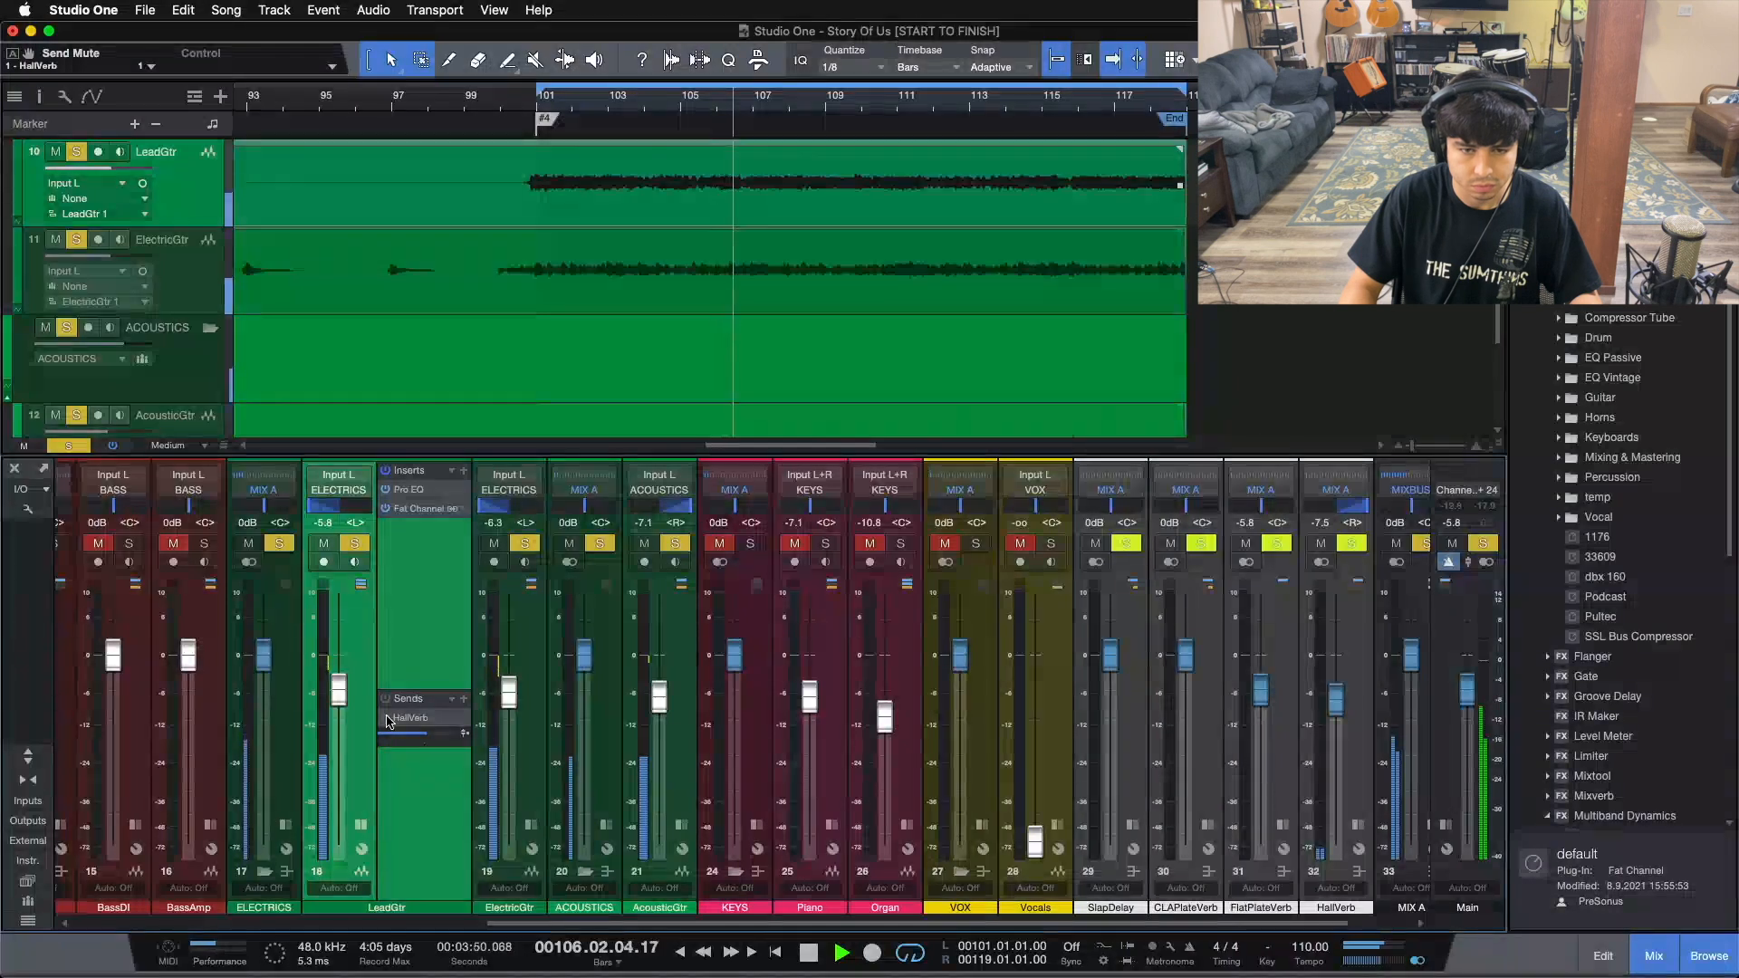
{"action": "left_click", "coordinate": [388, 721]}
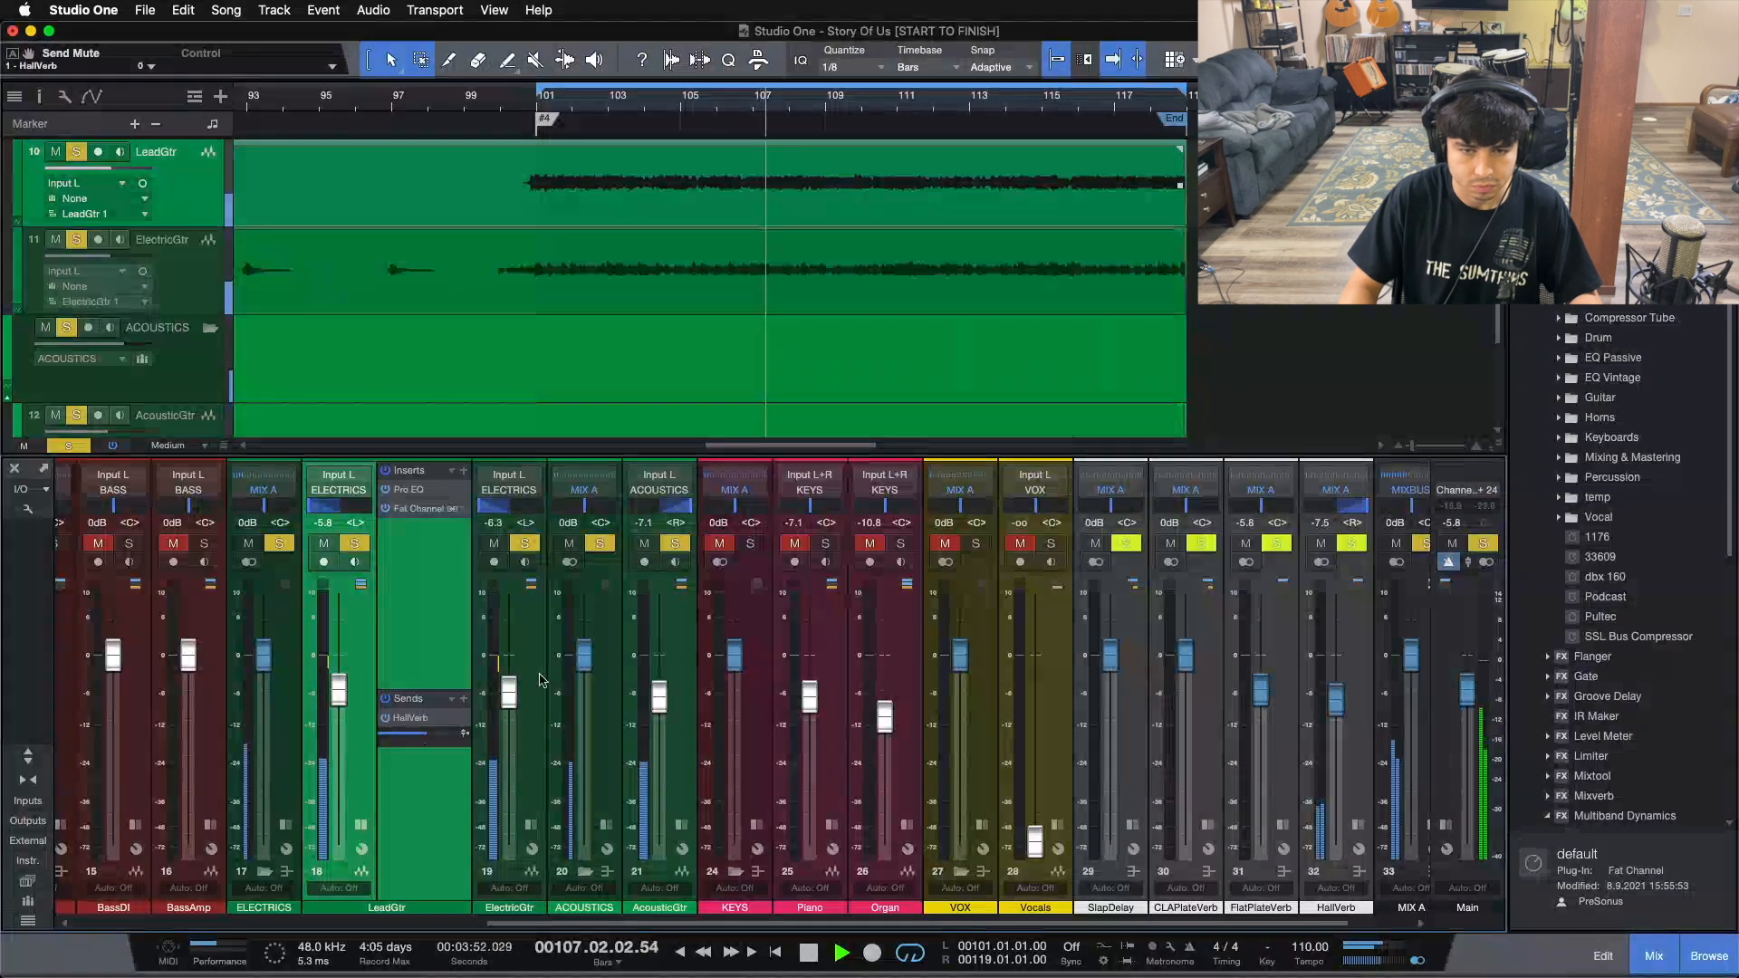
Step: Add Piano and Organ to the soloed channels, return to the full mix and mute LeadGtr's HallVerb send to compare
{"action": "left_click", "coordinate": [826, 543]}
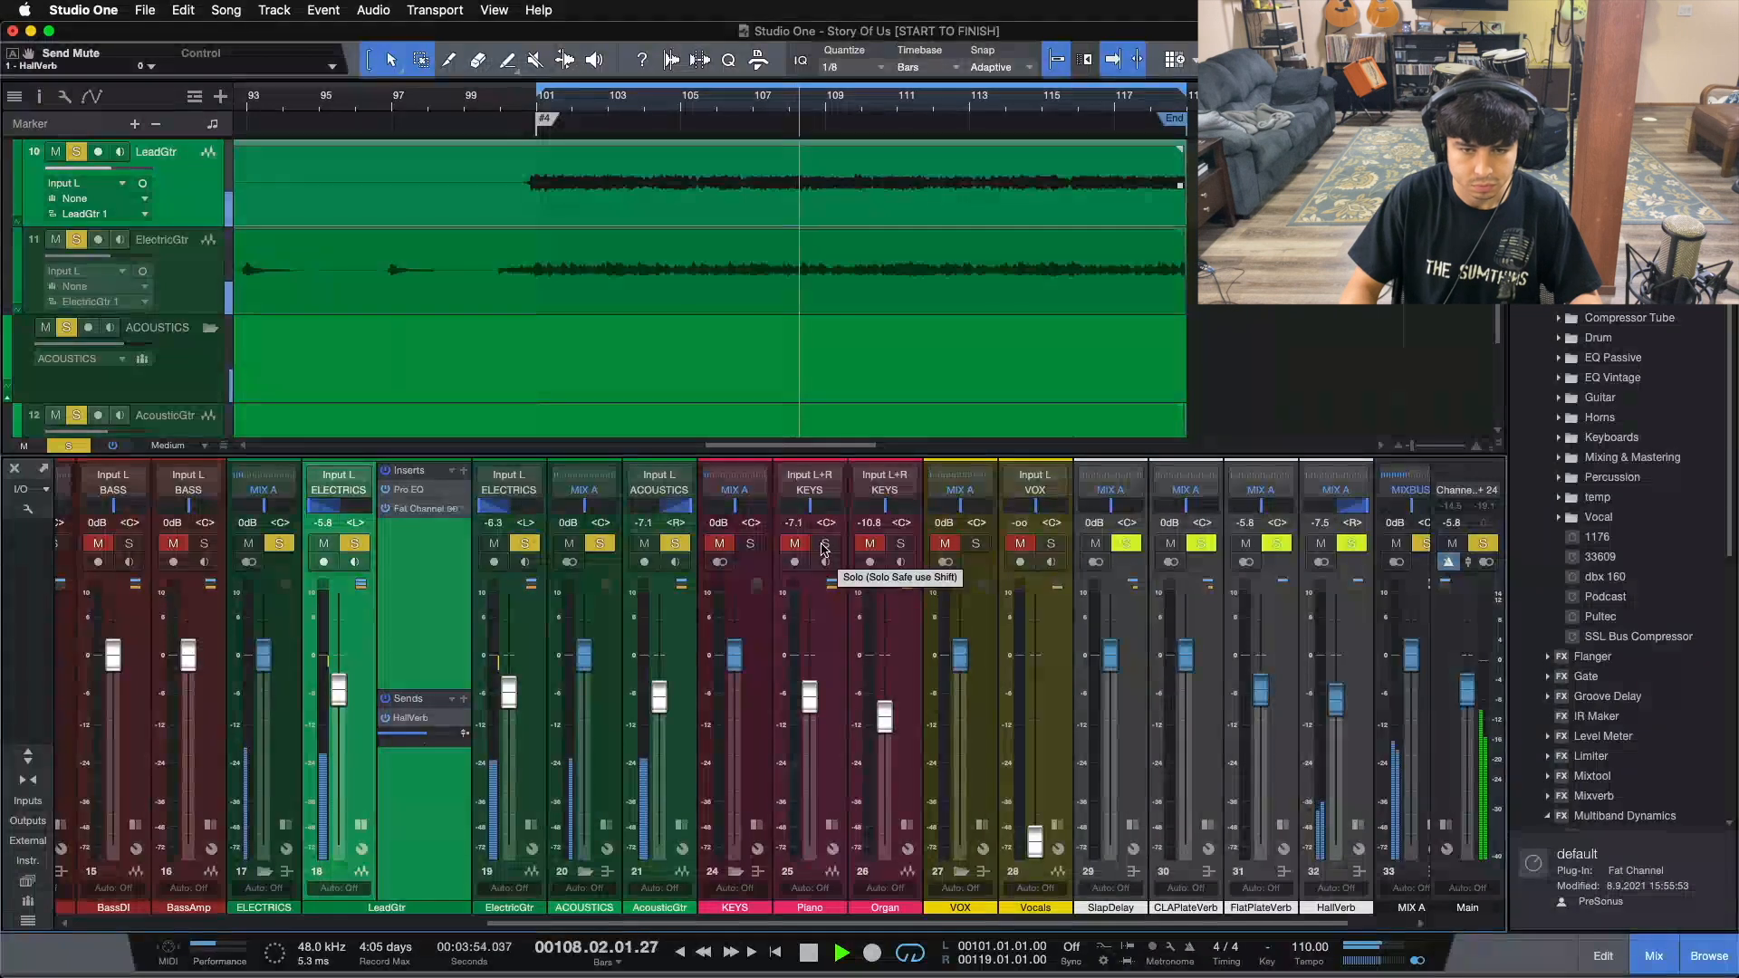
{"action": "left_click", "coordinate": [901, 544]}
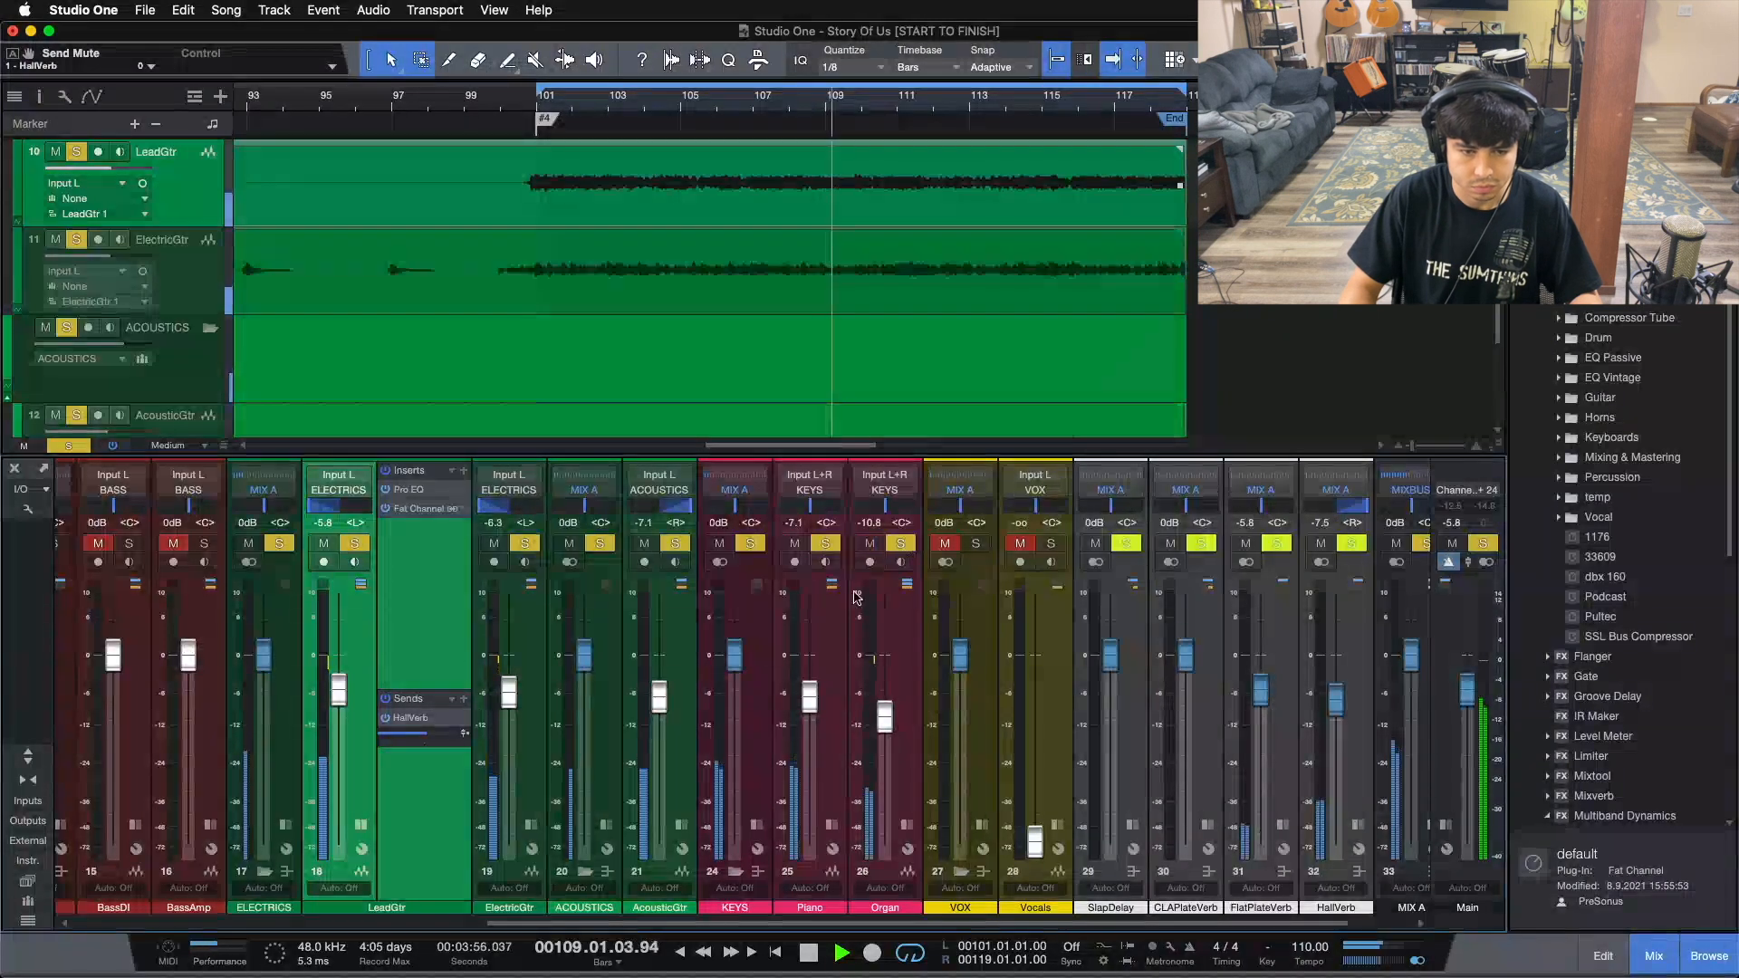
{"action": "key", "text": "shift+s"}
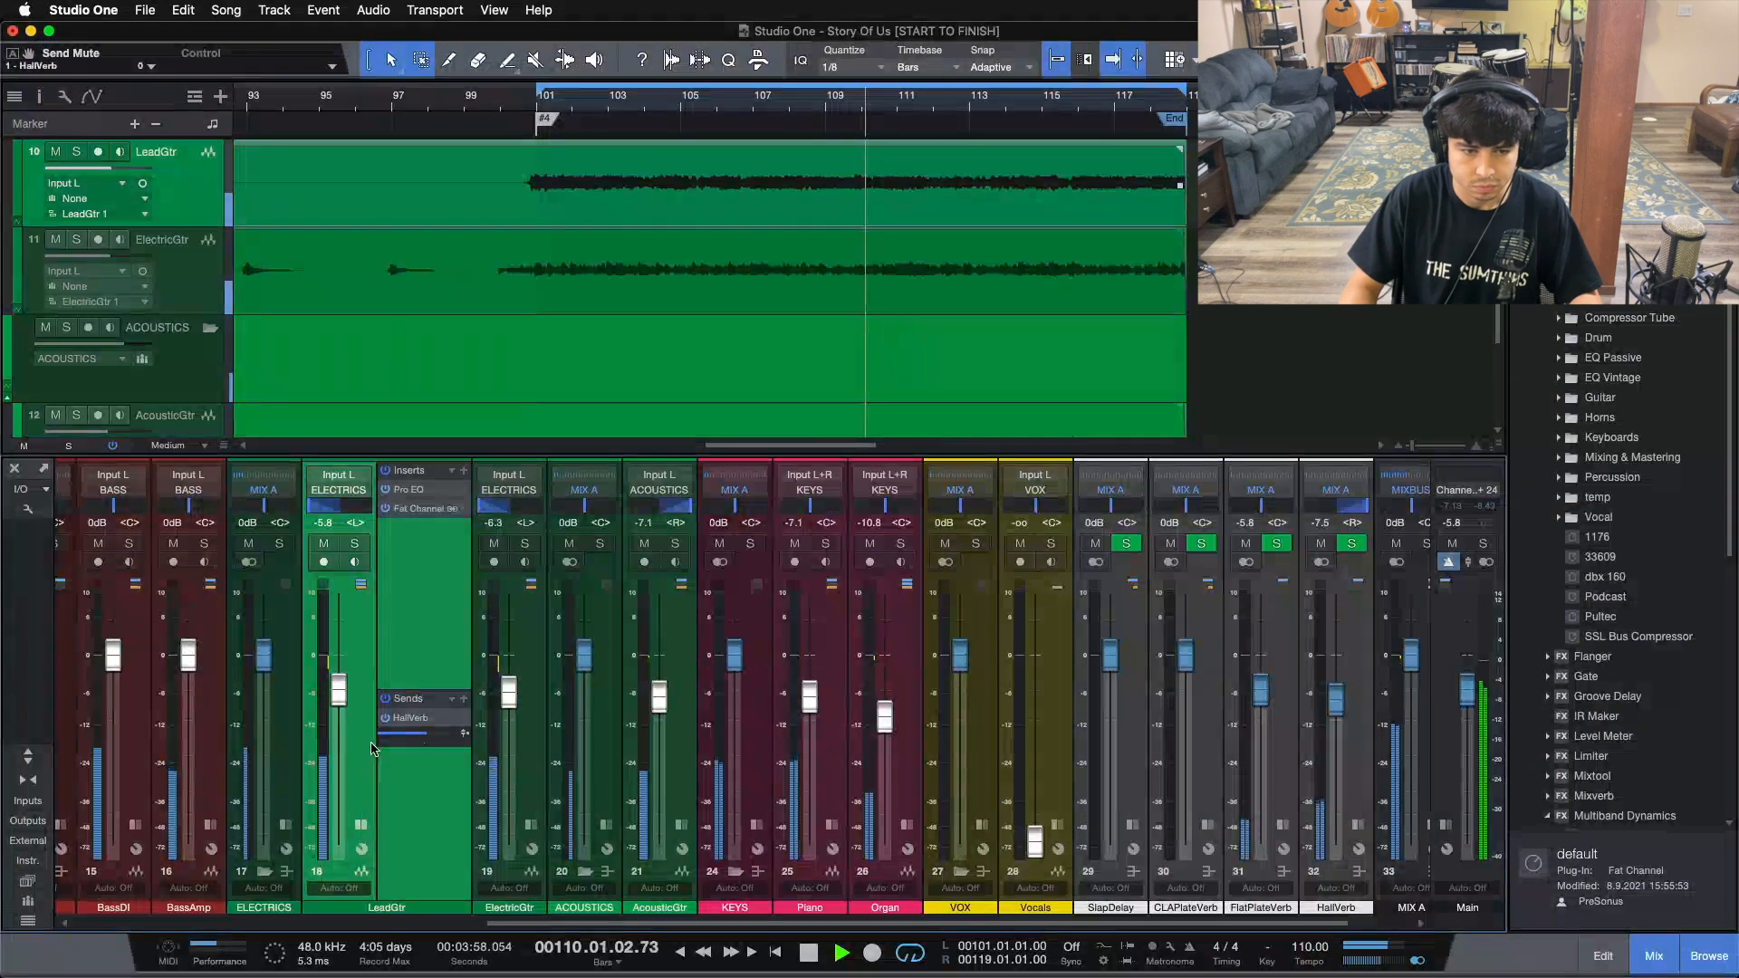
{"action": "left_click", "coordinate": [384, 718]}
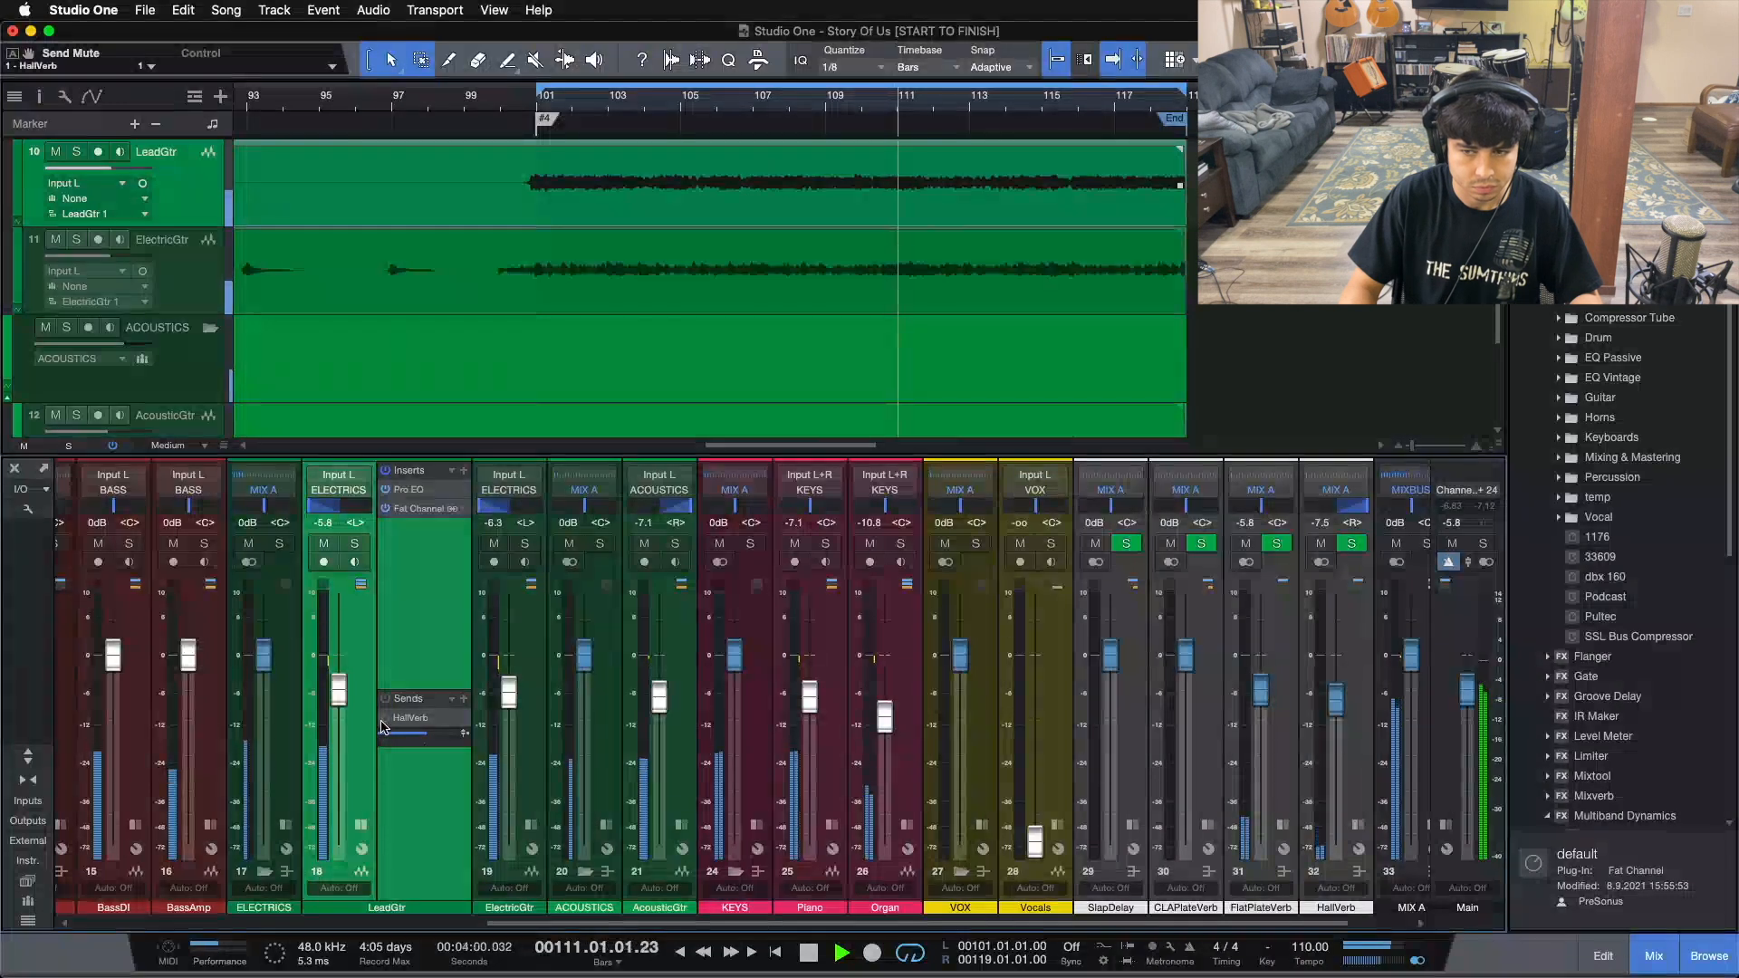
{"action": "left_click", "coordinate": [361, 825]}
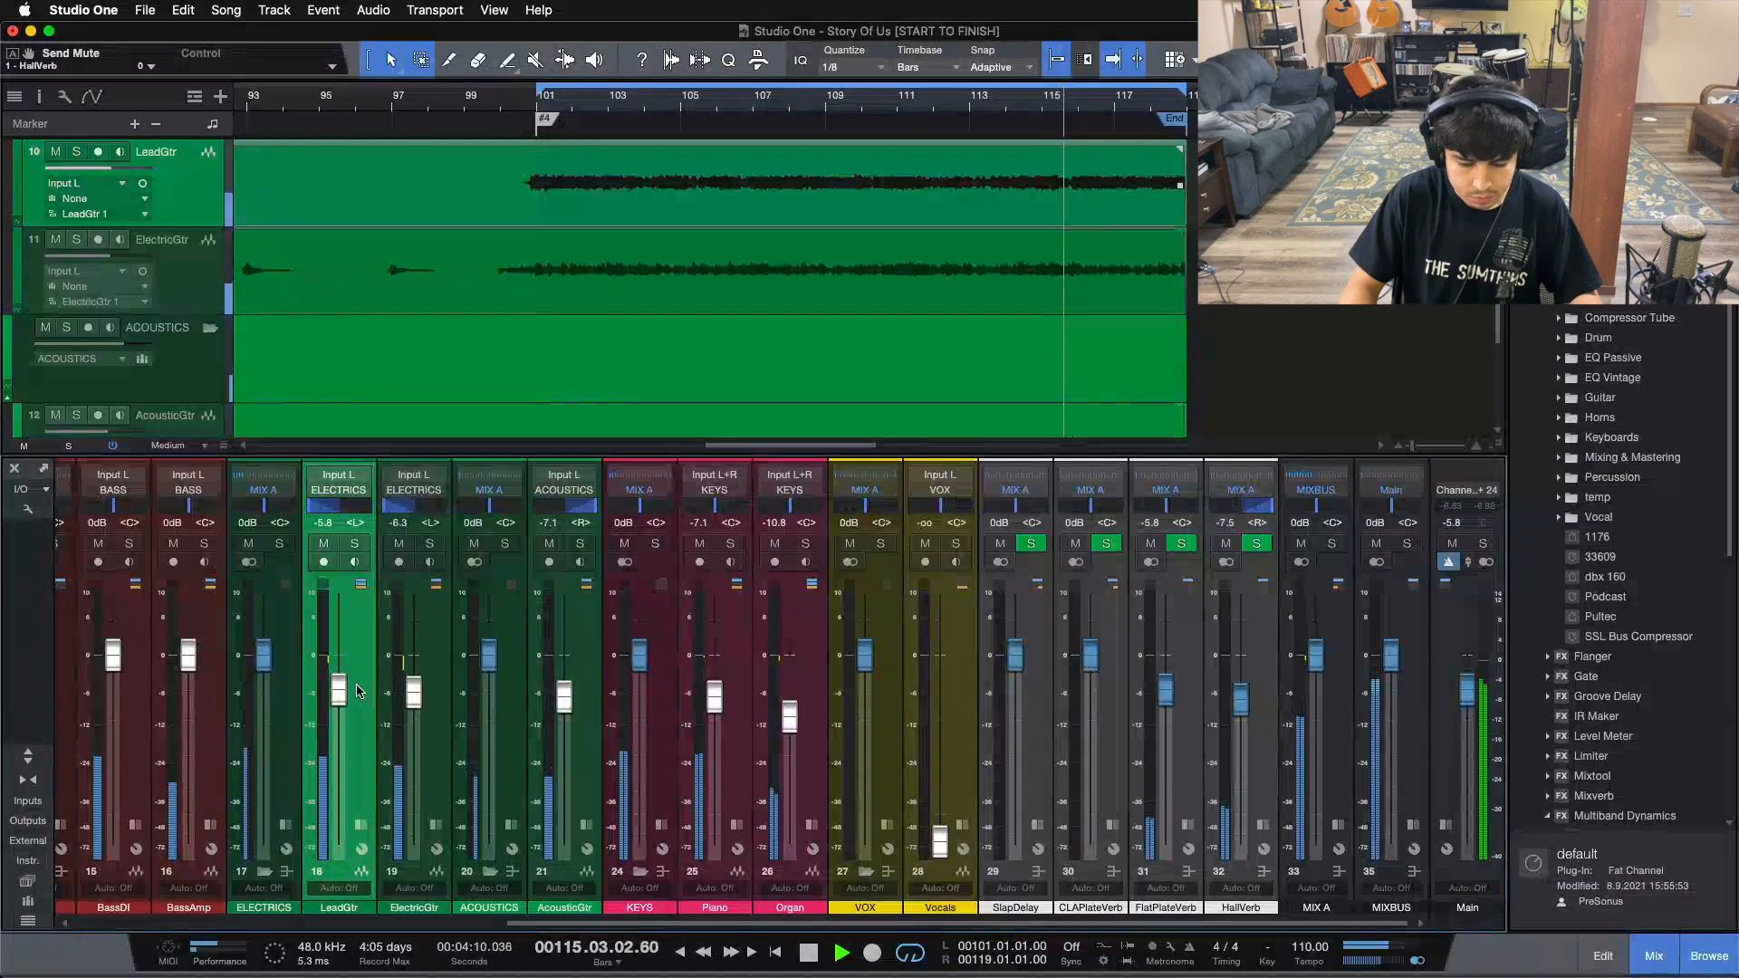
{"action": "scroll", "coordinate": [963, 311], "scroll_direction": "up", "scroll_amount": 1}
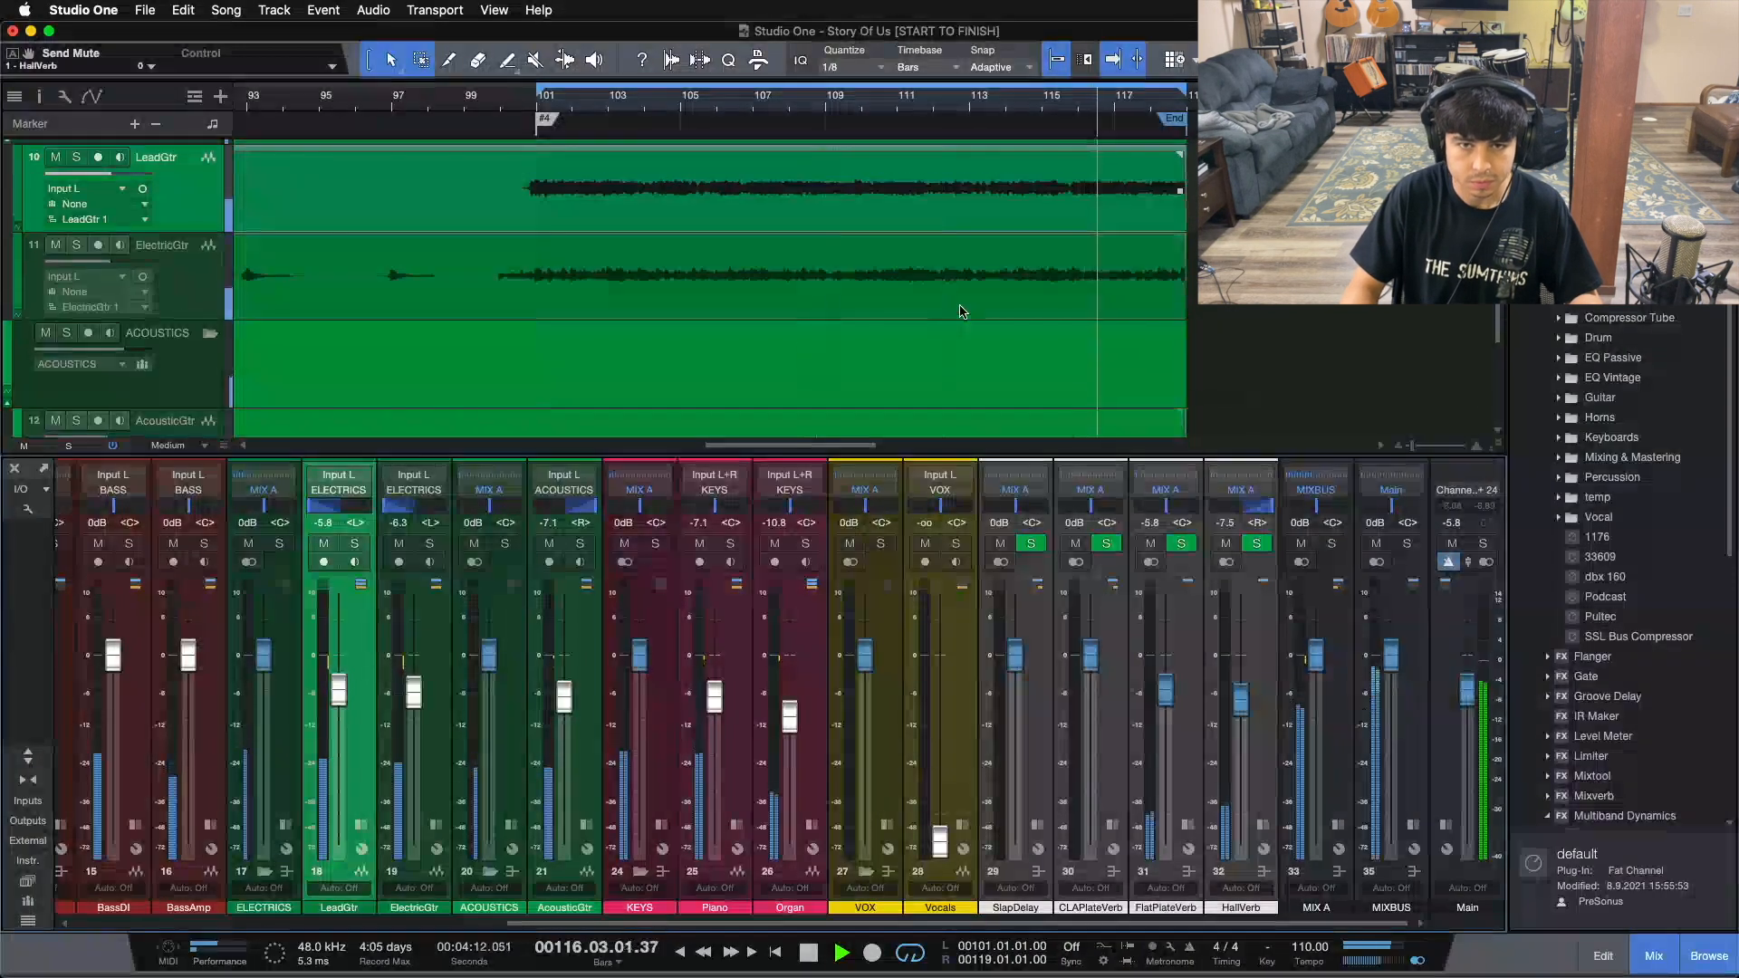
Step: Bypass all LeadGtr inserts and sends, replay from bar 101 and re-enable them to compare the dry and processed guitar
{"action": "left_click", "coordinate": [353, 826]}
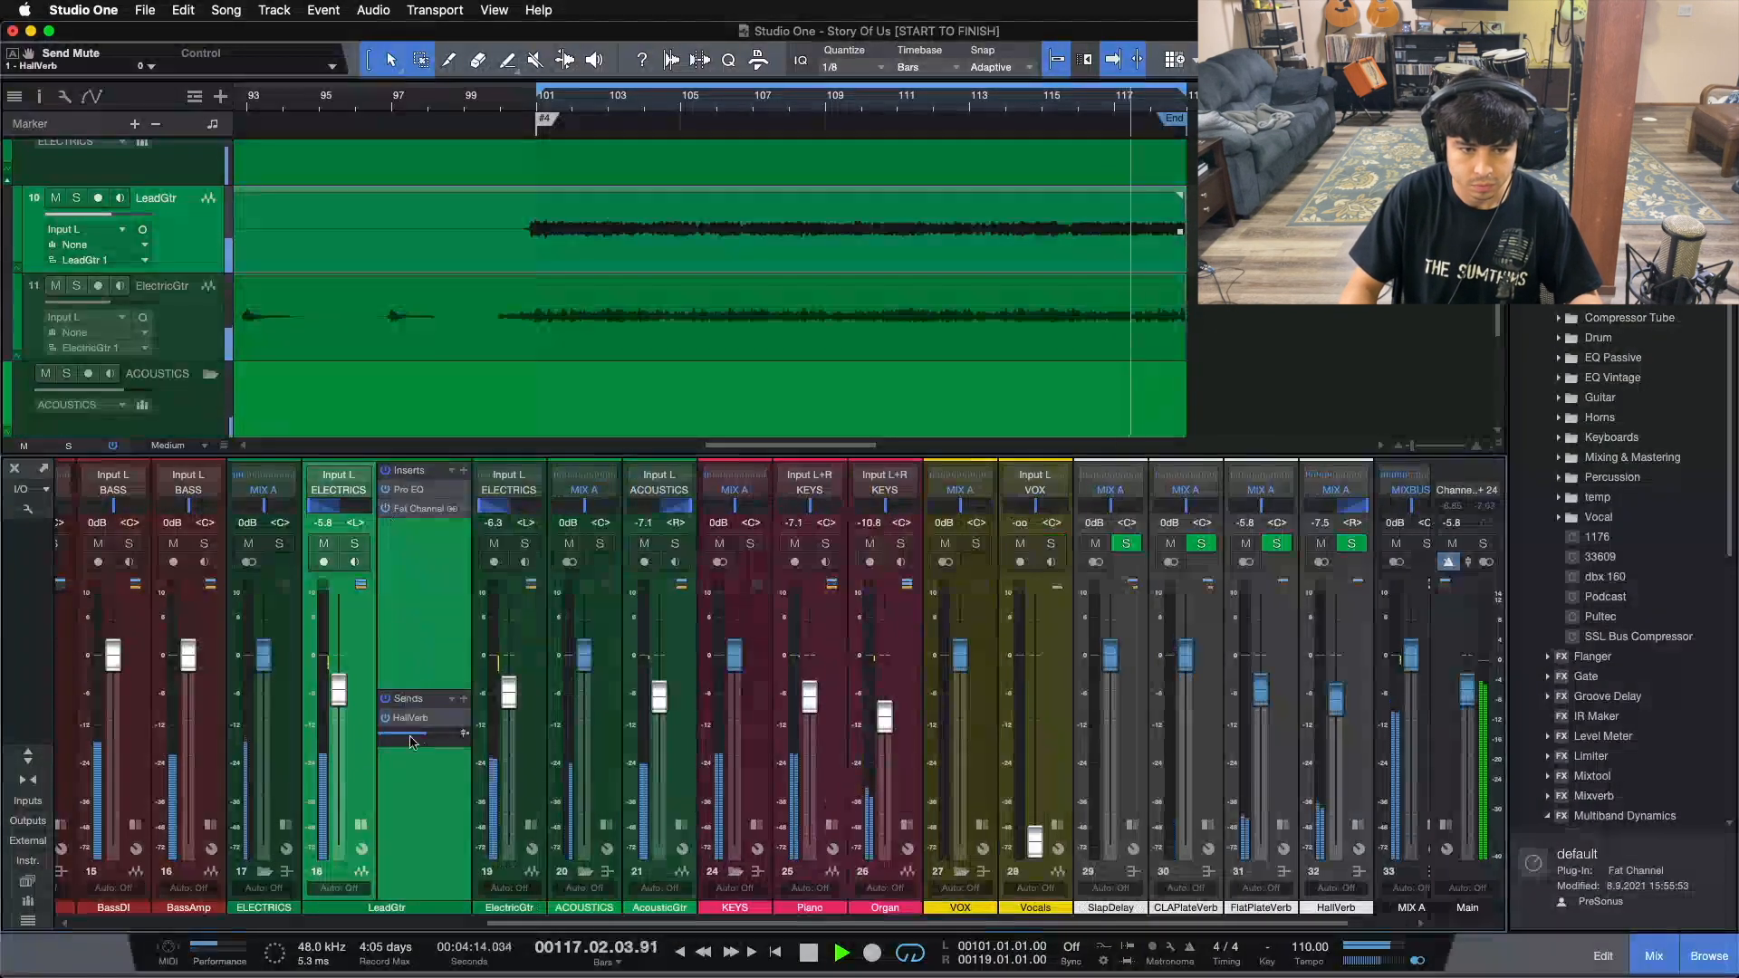
{"action": "left_click", "coordinate": [385, 471]}
{"action": "key", "text": "space"}
{"action": "key", "text": "space"}
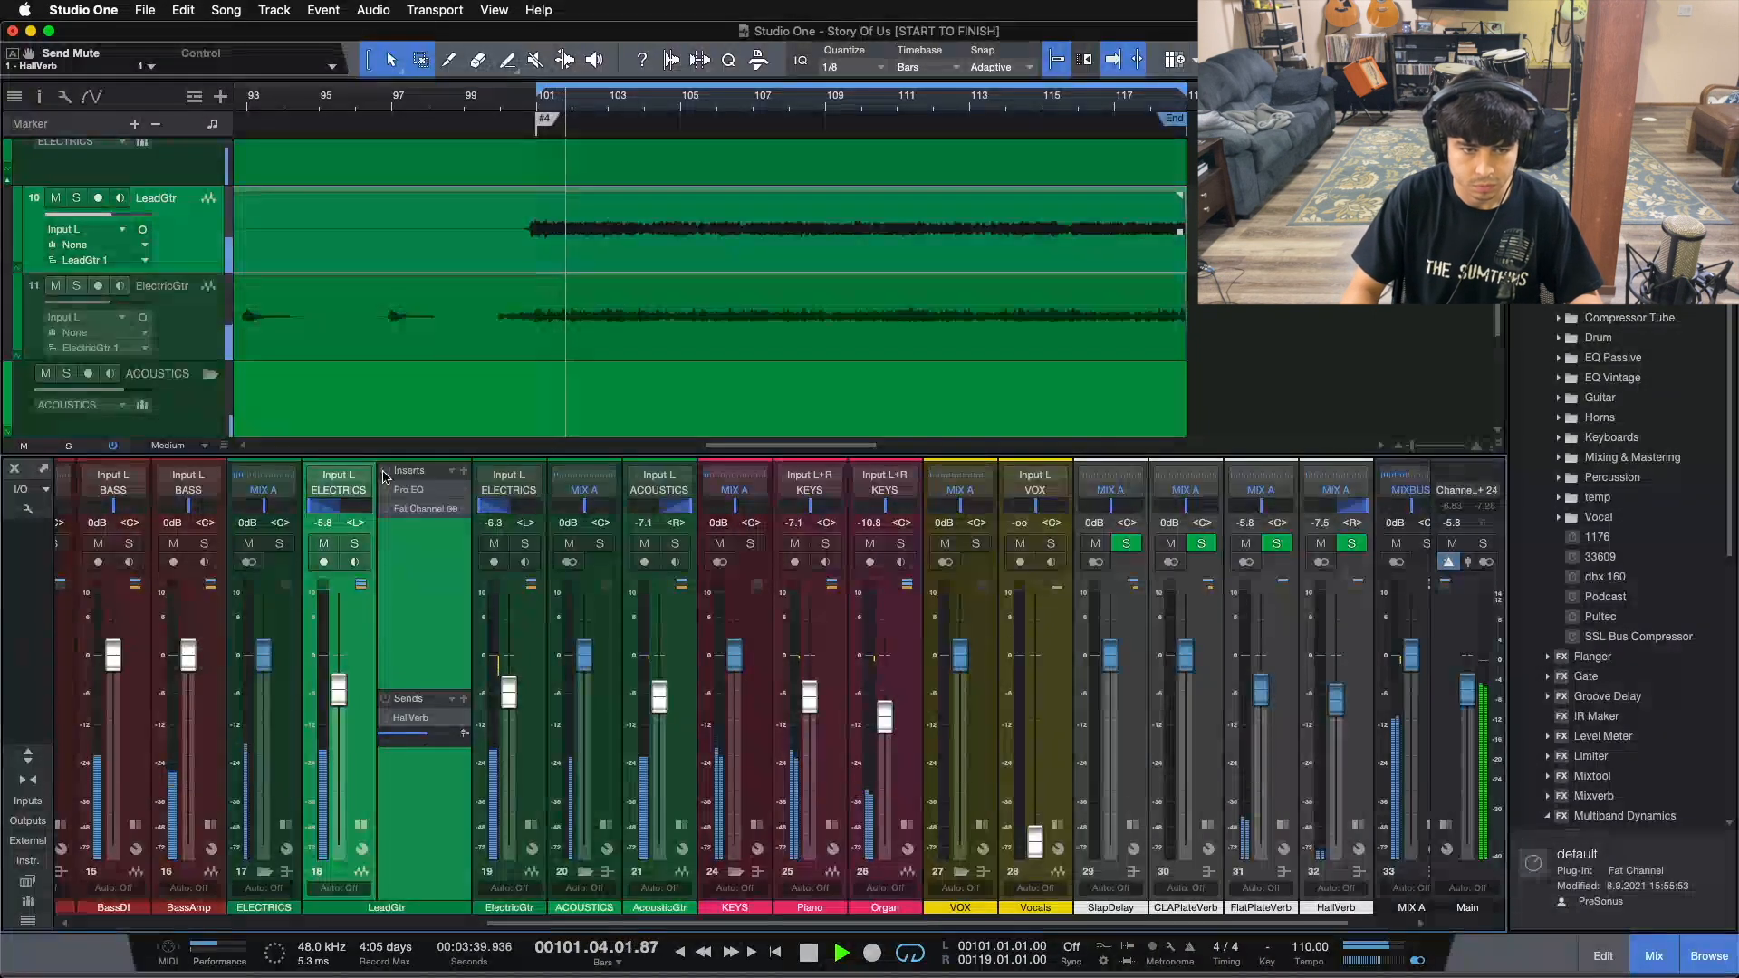
{"action": "left_click", "coordinate": [385, 471]}
{"action": "left_click", "coordinate": [385, 698]}
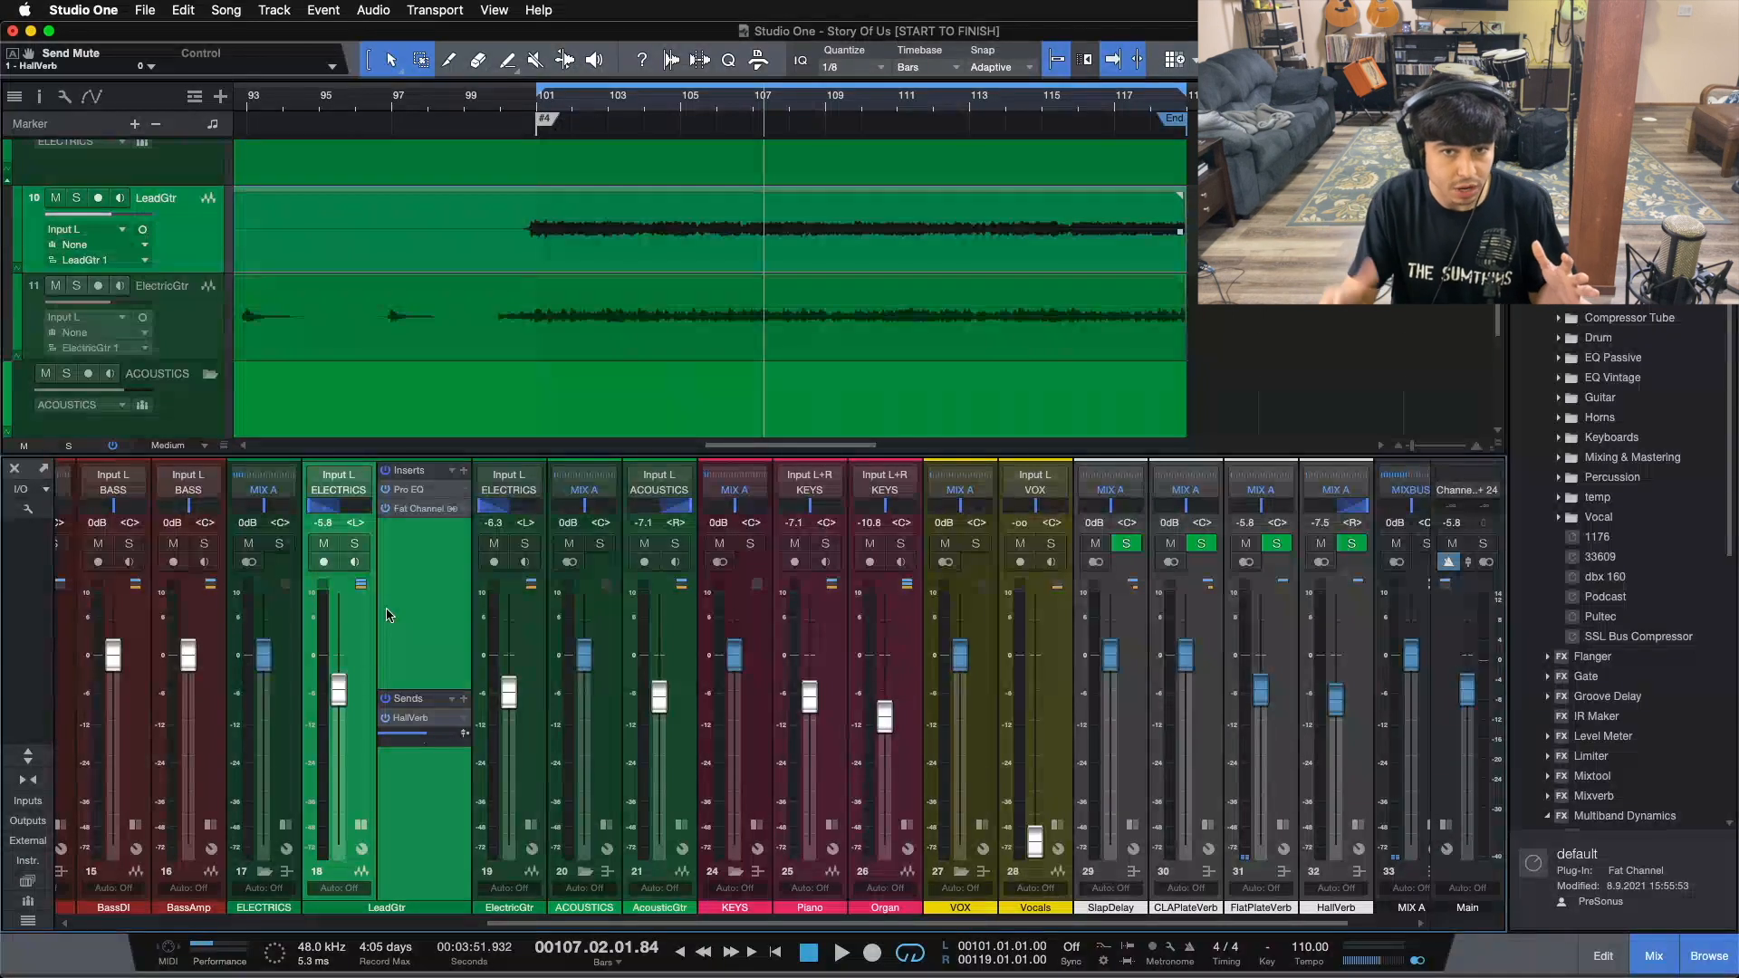
Step: Open LeadGtr's Pro EQ and Fat Channel inserts to review the EQ curve and compressor settings
{"action": "left_click", "coordinate": [423, 492]}
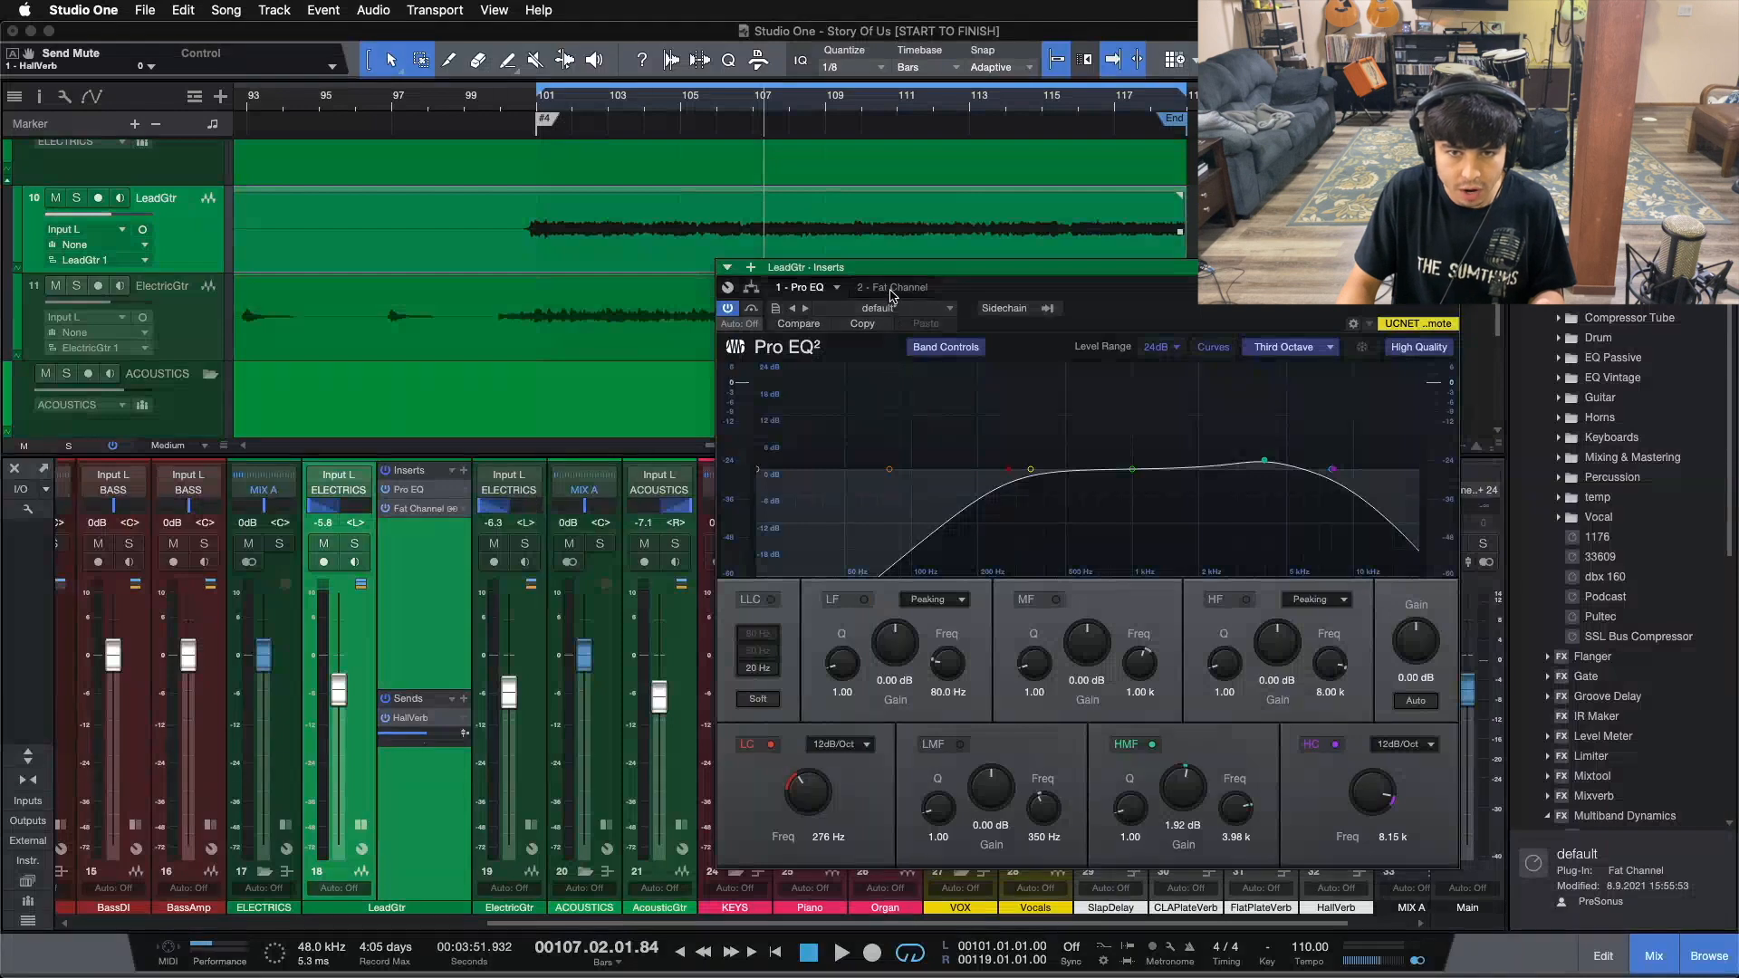
{"action": "left_click", "coordinate": [892, 290]}
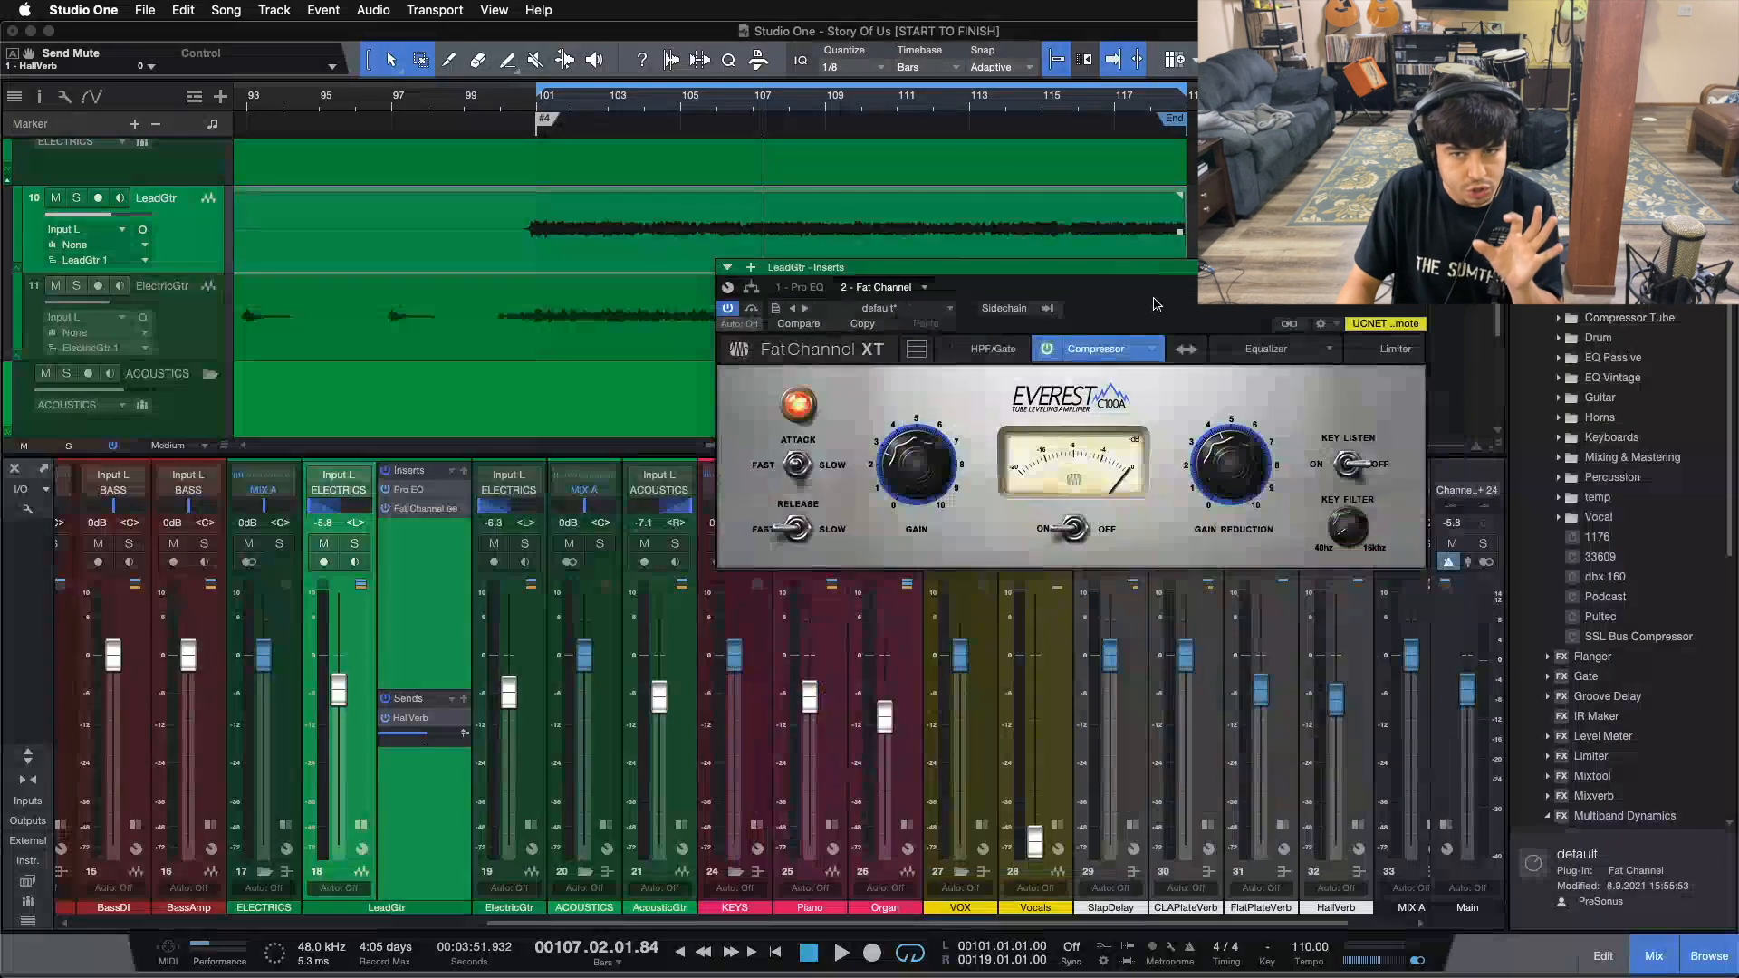